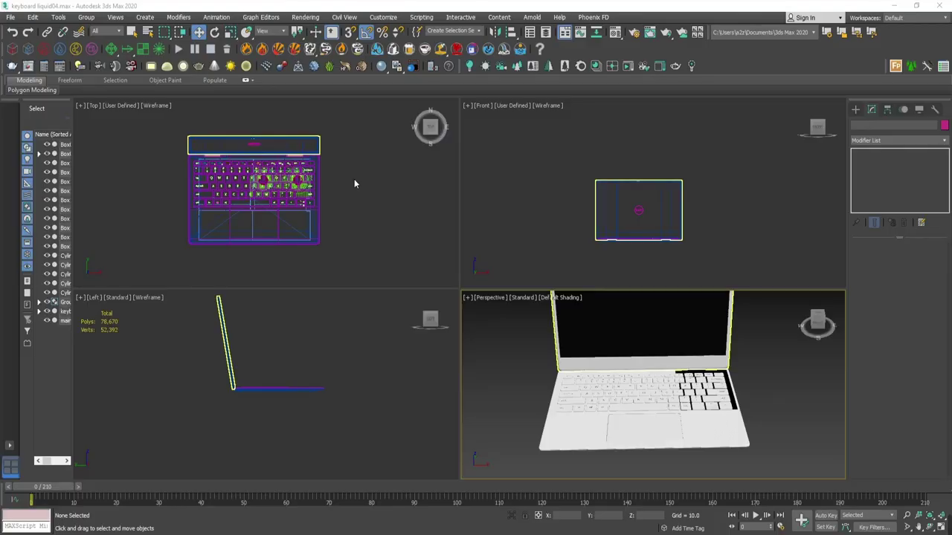
# Maximize the Top viewport with the whole laptop centred, and bring up the Create panel.
pyautogui.scroll(3, 540, 303)
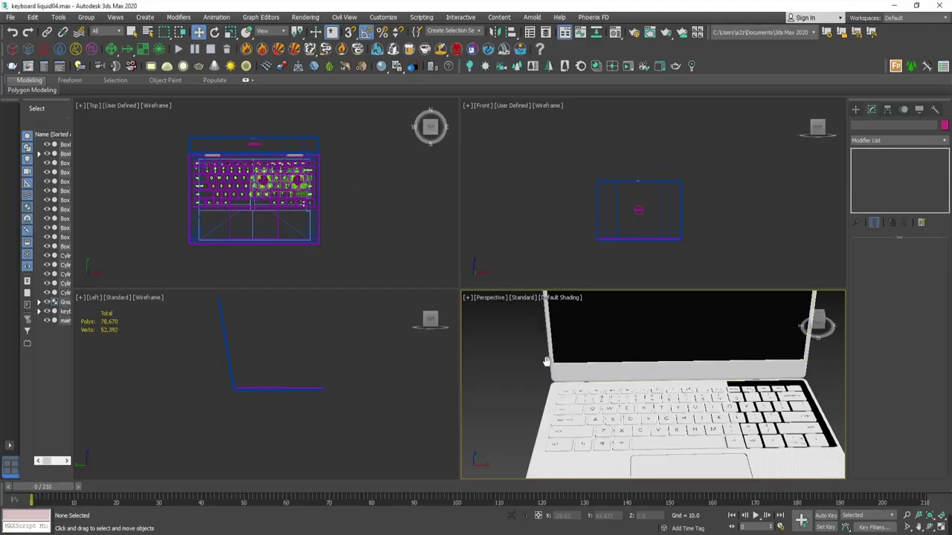
pyautogui.scroll(3, 378, 248)
pyautogui.hotkey('alt', 'w')
pyautogui.scroll(-2, 378, 247)
pyautogui.scroll(-2, 378, 248)
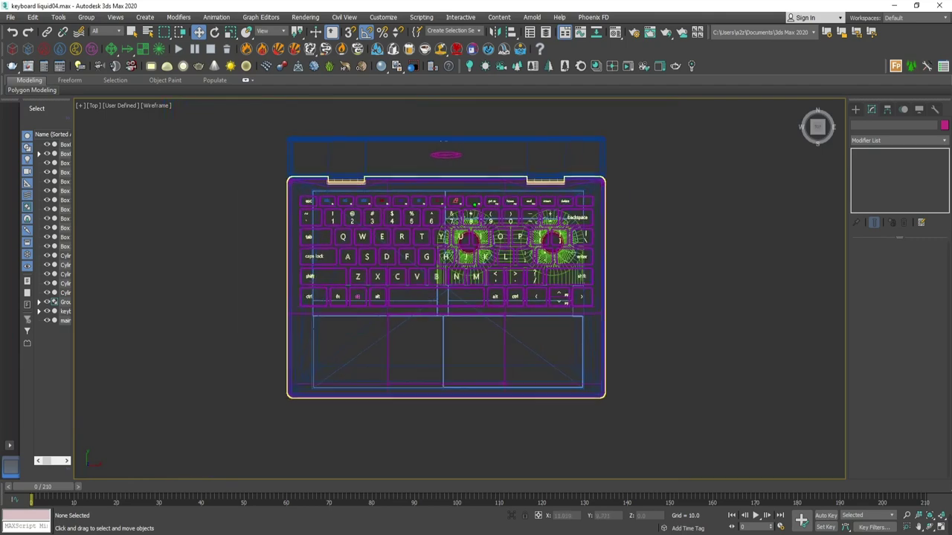
pyautogui.click(855, 110)
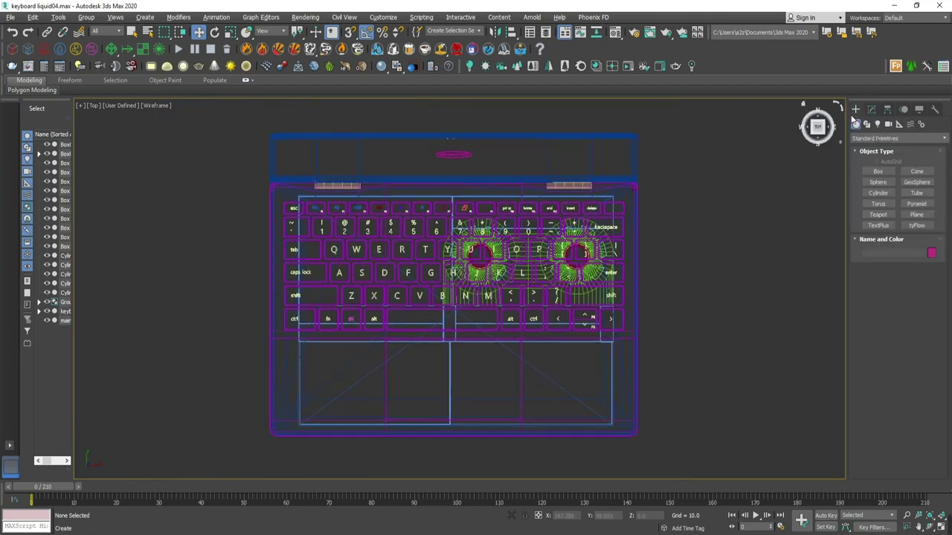
# Draw a PhoenixFD LiquidSim grid over the keyboard in the Top view.
pyautogui.click(28, 49)
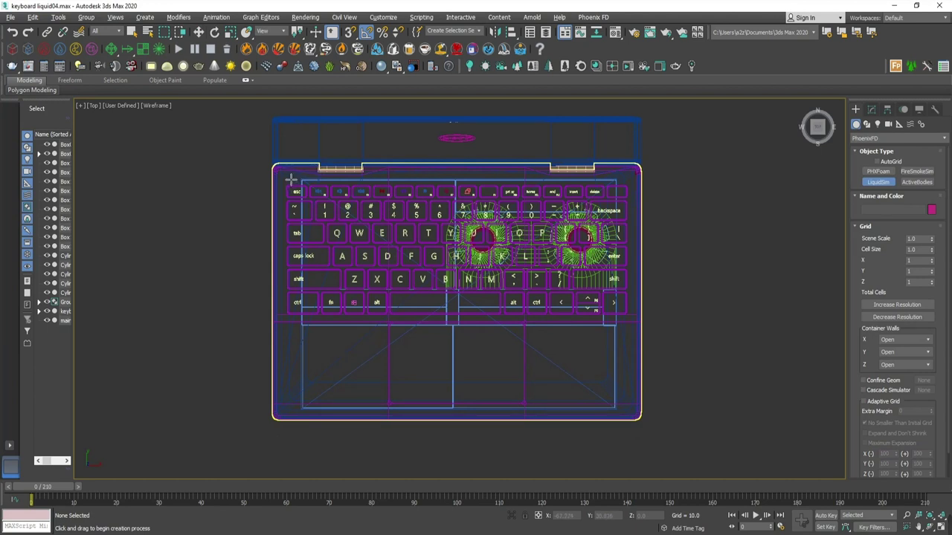
pyautogui.moveTo(291, 179); pyautogui.dragTo(637, 336)
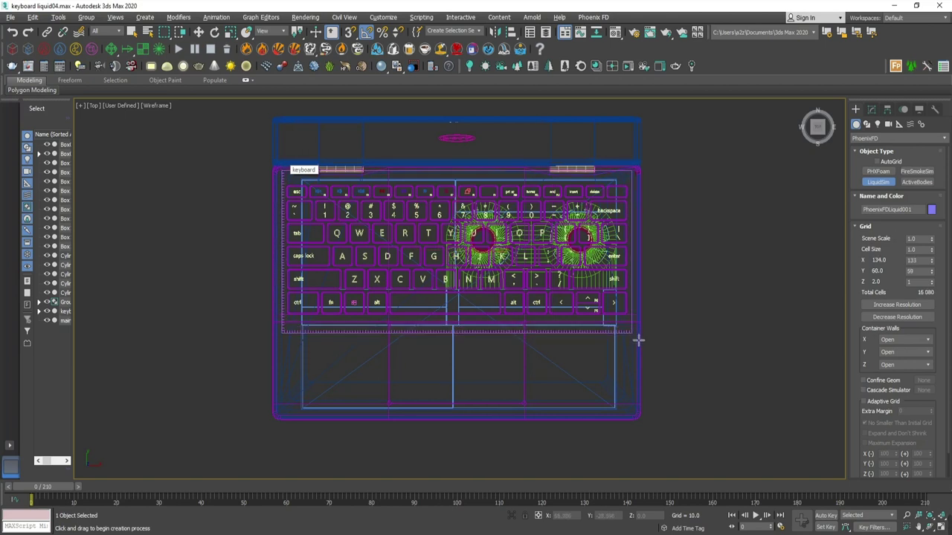
pyautogui.click(632, 332)
# Lower the liquid grid along Y in the Front view so it encloses the keys.
pyautogui.press('w')
pyautogui.hotkey('alt', 'w')
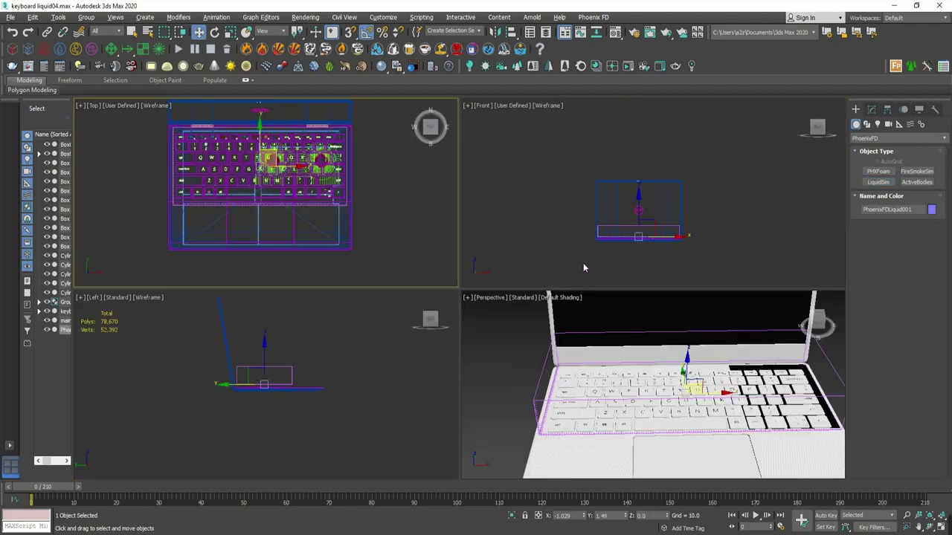
pyautogui.hotkey('alt', 'w')
pyautogui.scroll(1, 440, 331)
pyautogui.scroll(4, 441, 331)
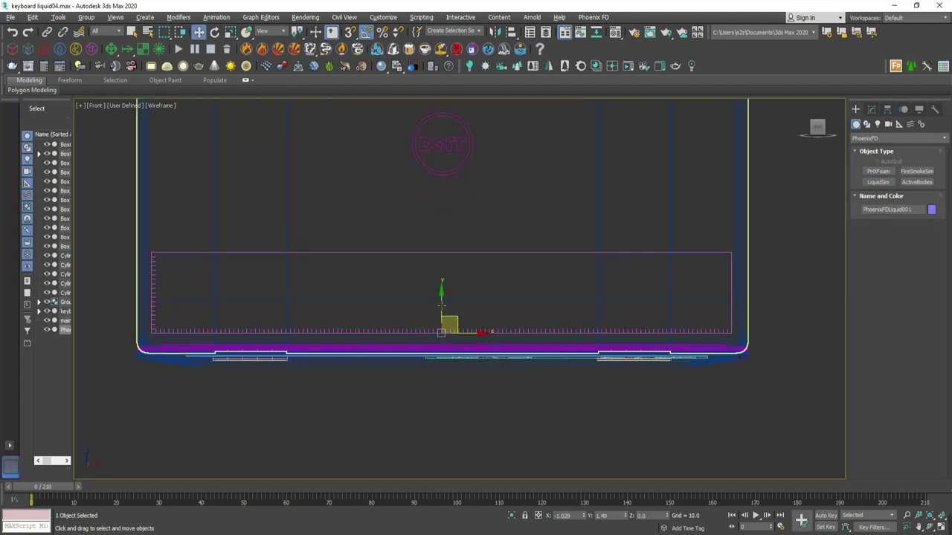
pyautogui.moveTo(441, 307); pyautogui.dragTo(443, 355)
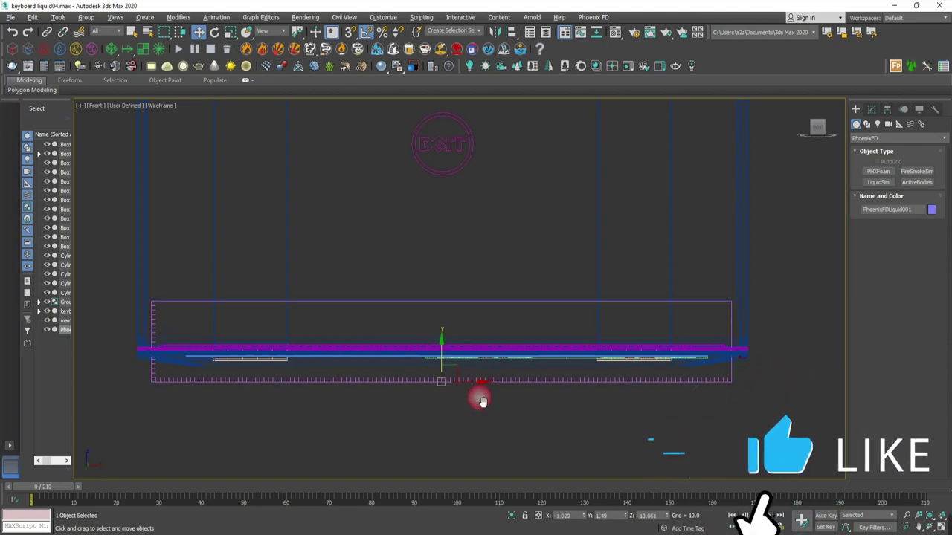
pyautogui.hotkey('alt', 'w')
pyautogui.hotkey('alt', 'w')
# Check the grid placement in Perspective, then return to a maximized Top view.
pyautogui.moveTo(484, 328)
pyautogui.keyDown('alt'); pyautogui.mouseDown(button='middle')
pyautogui.moveTo(581, 329)
pyautogui.moveTo(742, 195)
pyautogui.mouseUp(button='middle'); pyautogui.keyUp('alt')
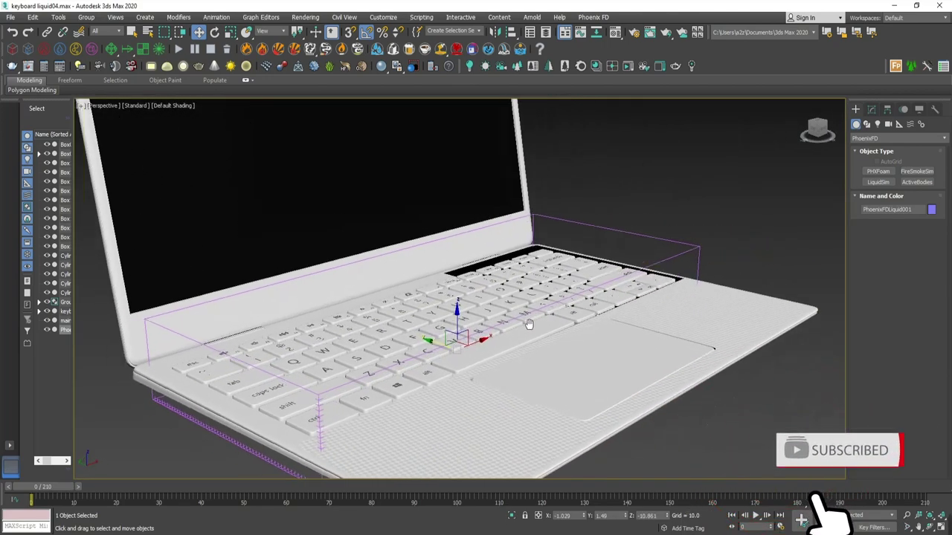
pyautogui.click(872, 109)
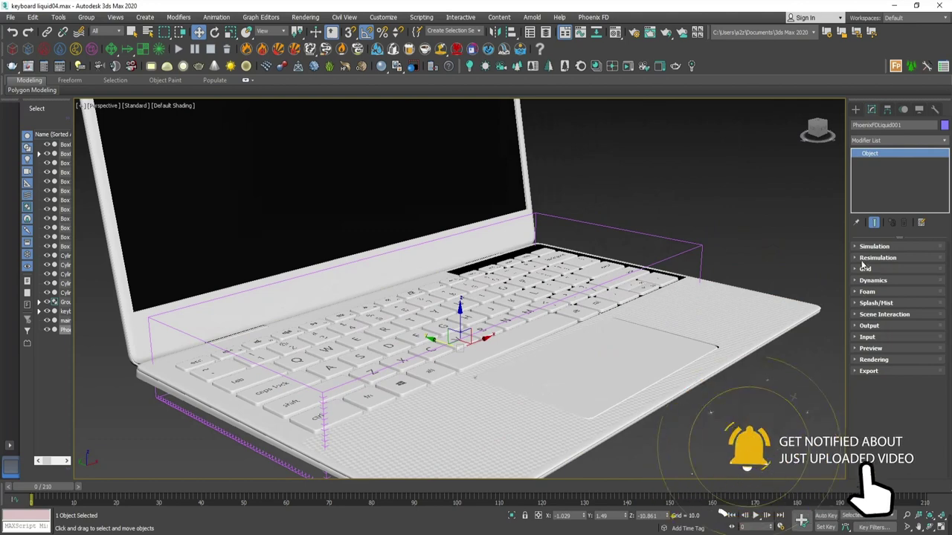
pyautogui.keyDown('alt'); pyautogui.moveTo(835, 202); pyautogui.dragTo(829, 223, button='middle'); pyautogui.keyUp('alt')
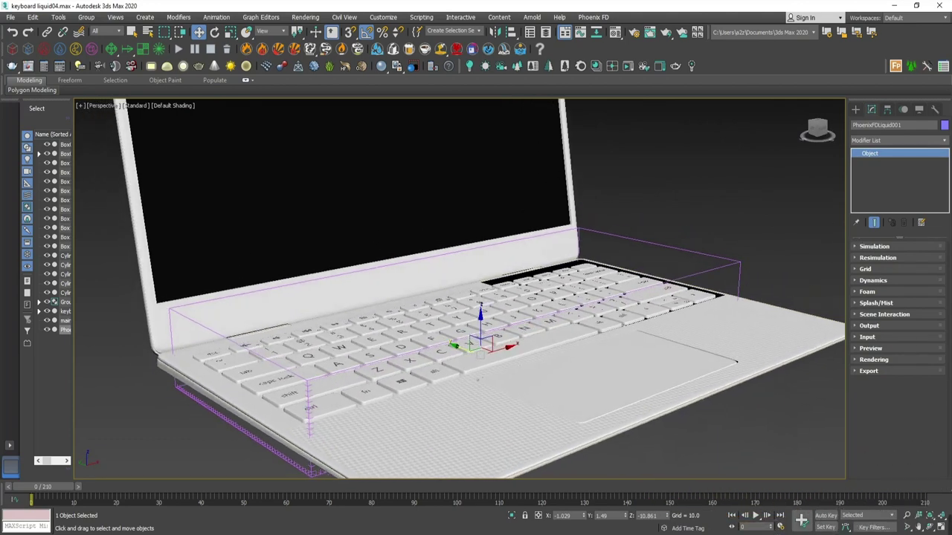
pyautogui.hotkey('alt', 'w')
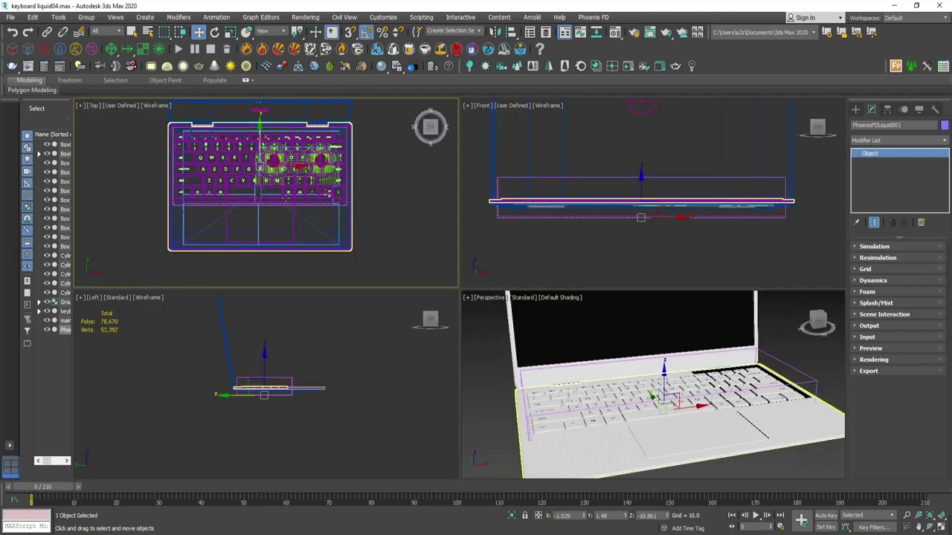
pyautogui.hotkey('alt', 'w')
pyautogui.click(855, 109)
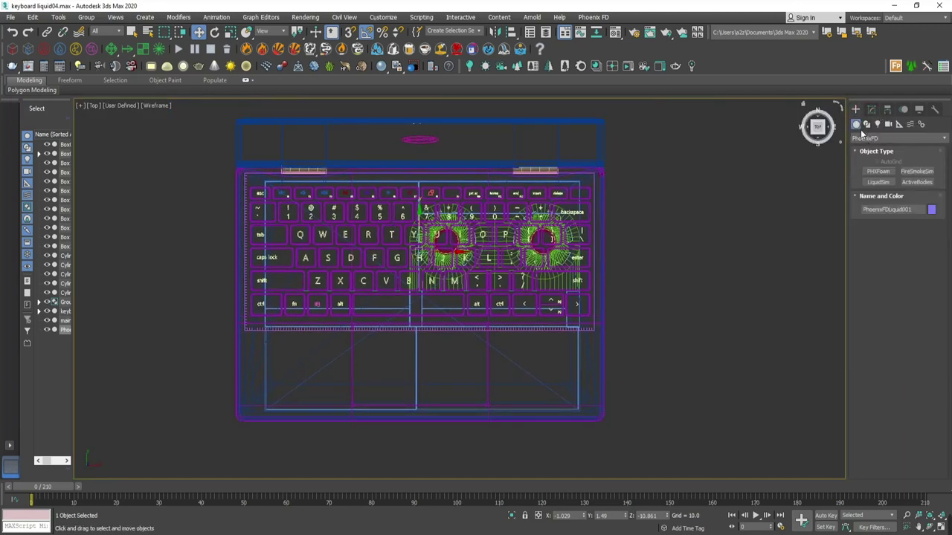
# Draw a Standard Primitives box, about 18.985 × 7.974 × 6.766, over the delete and backspace keys.
pyautogui.click(892, 138)
pyautogui.click(878, 149)
pyautogui.click(878, 172)
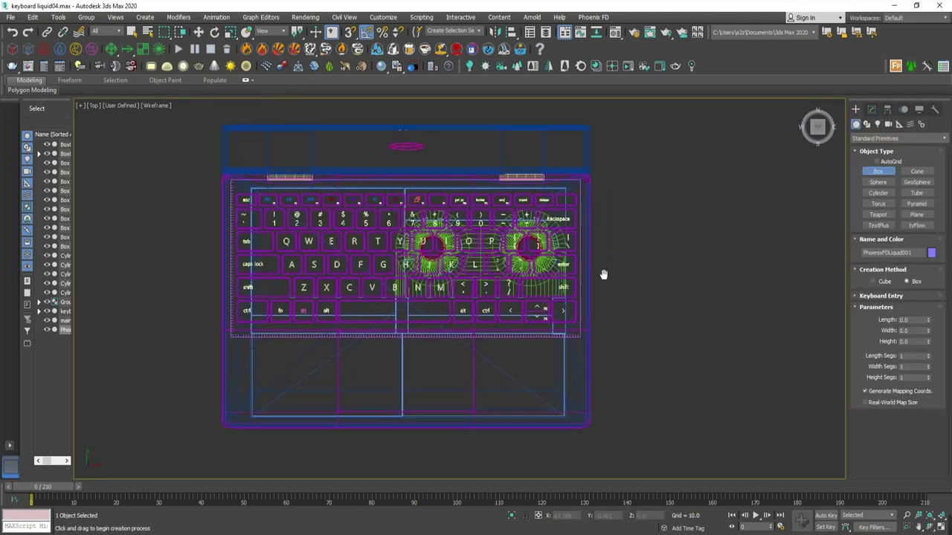
pyautogui.scroll(2, 599, 267)
pyautogui.scroll(-2, 629, 226)
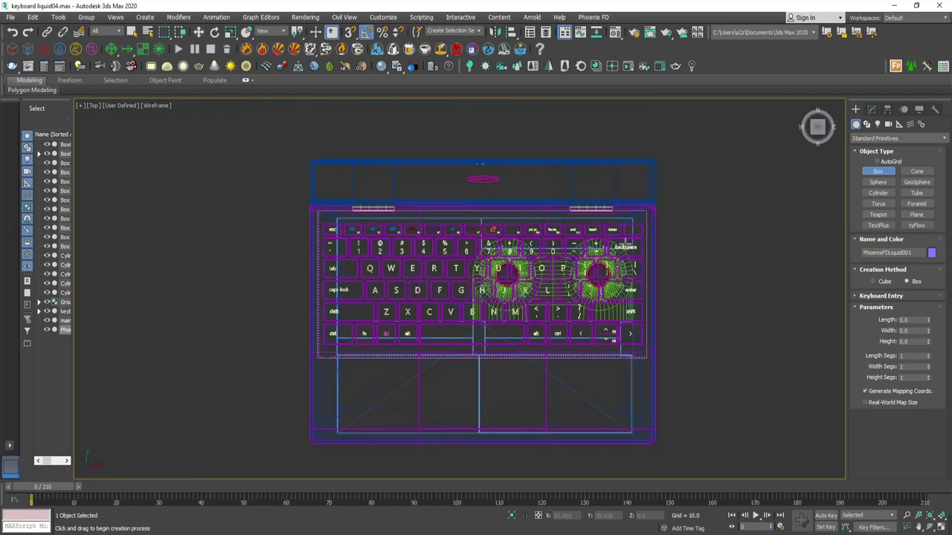
pyautogui.scroll(1, 602, 280)
pyautogui.scroll(2, 602, 281)
pyautogui.scroll(2, 637, 270)
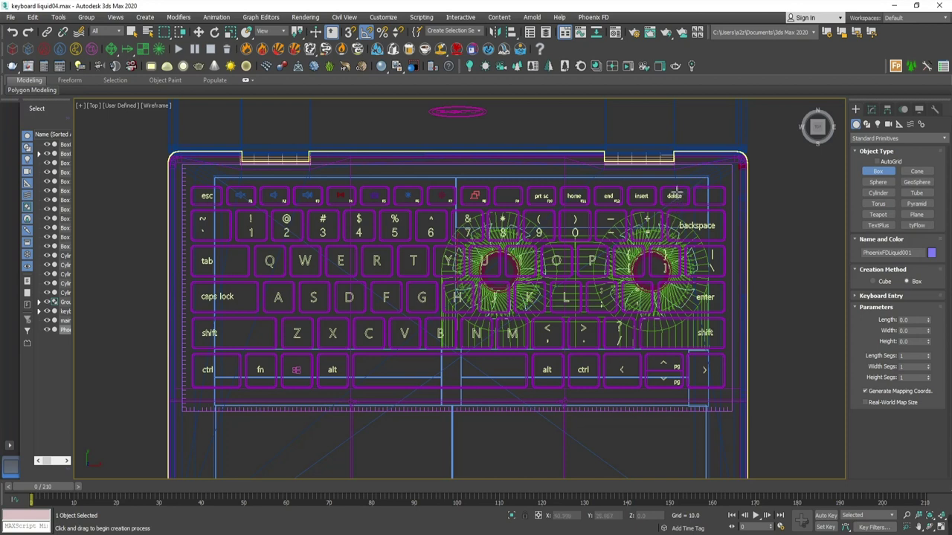
pyautogui.moveTo(668, 183); pyautogui.dragTo(708, 278)
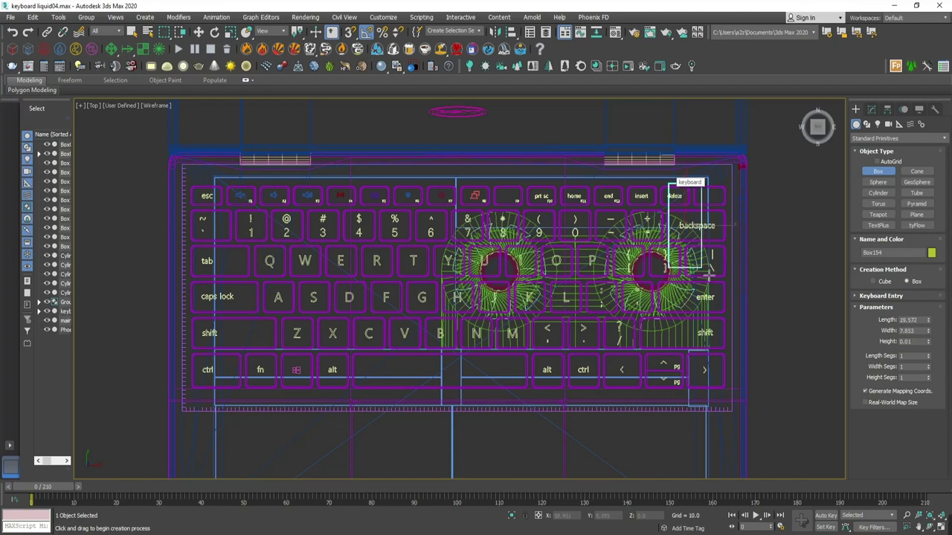
pyautogui.click(711, 271)
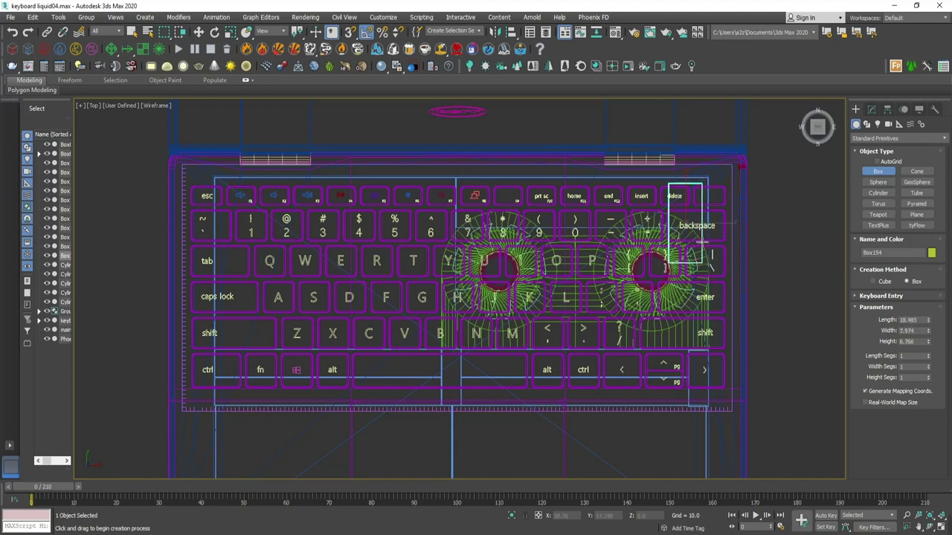
# Raise the box in the Front view so it sits just above the keyboard.
pyautogui.press('w')
pyautogui.hotkey('alt', 'w')
pyautogui.hotkey('alt', 'w')
pyautogui.scroll(2, 642, 260)
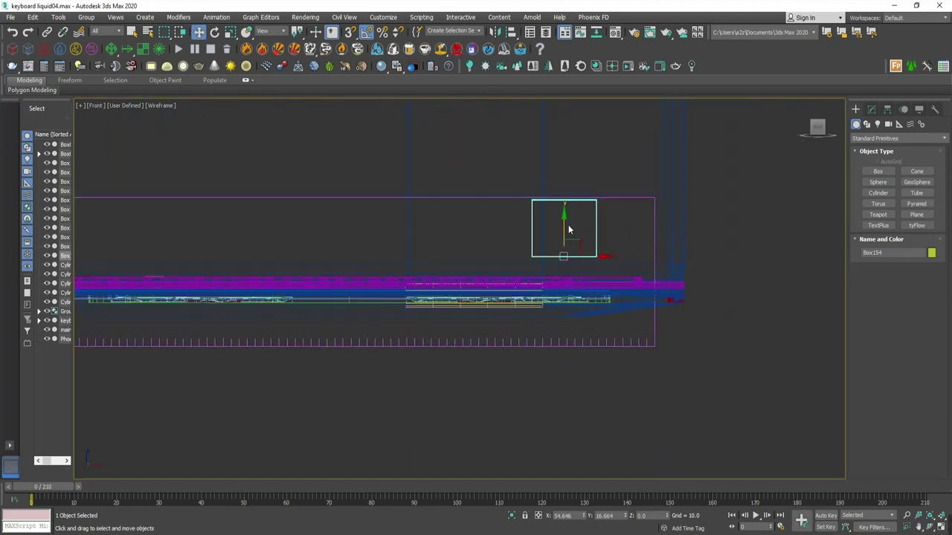
pyautogui.moveTo(568, 225)
pyautogui.mouseDown()
pyautogui.moveTo(572, 242)
pyautogui.moveTo(573, 233)
pyautogui.moveTo(636, 269)
pyautogui.mouseUp()
pyautogui.hotkey('alt', 'w')
pyautogui.hotkey('alt', 'w')
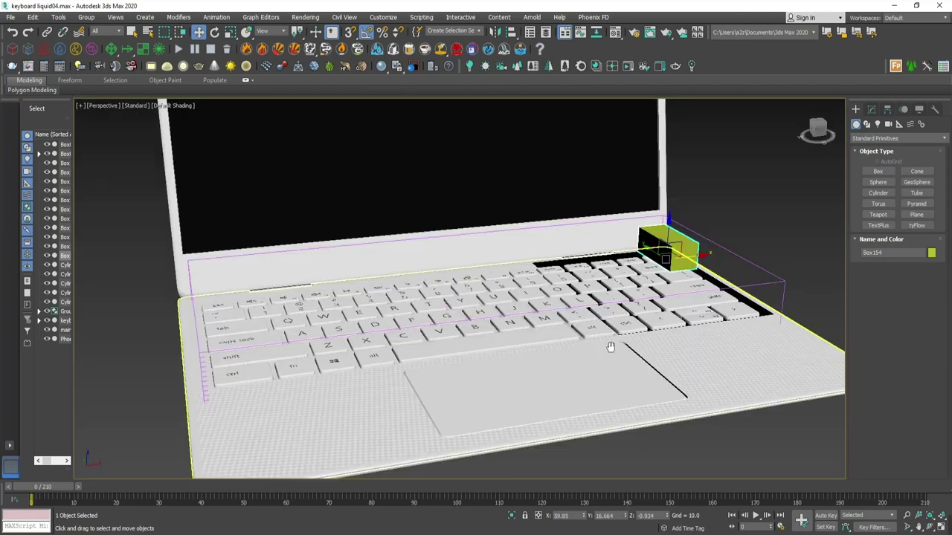
# Rename the box to 'liquid source'.
pyautogui.click(873, 109)
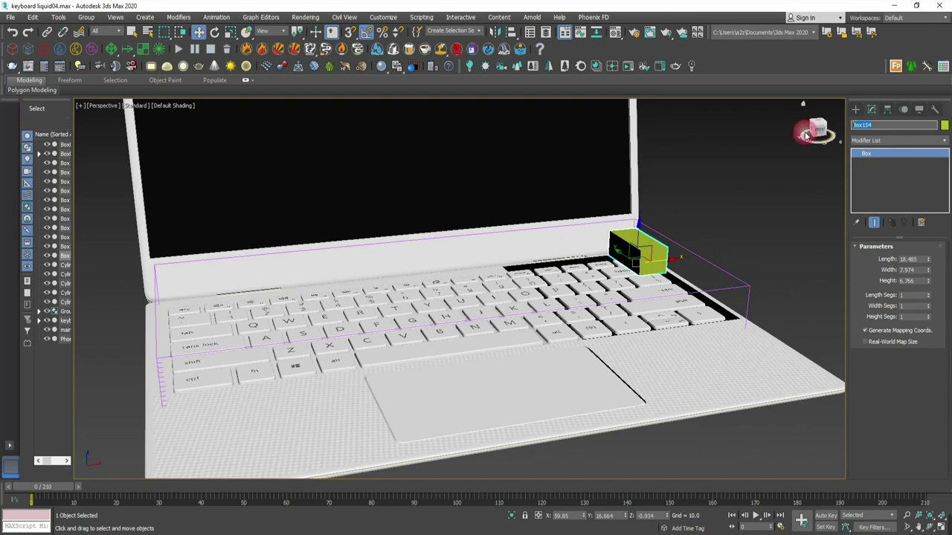
pyautogui.write('liquid sour')
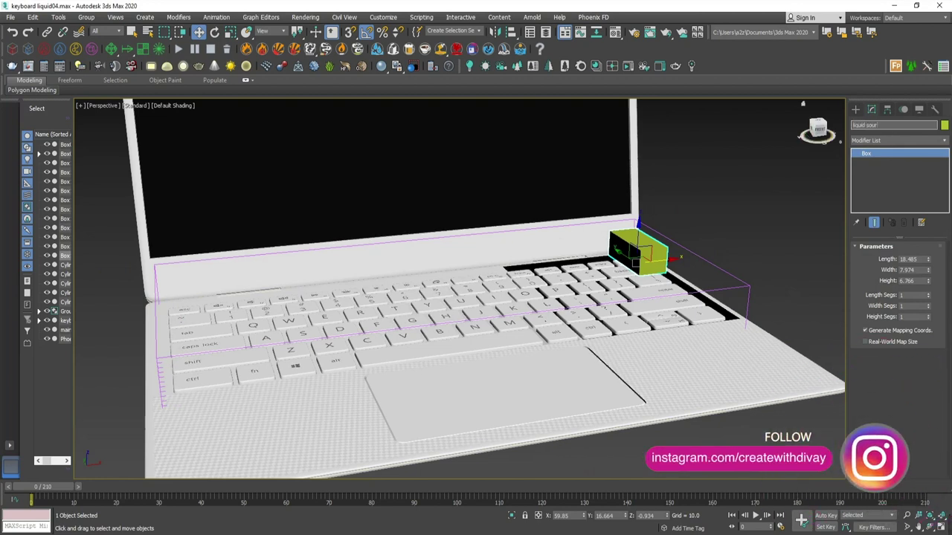
pyautogui.press('Return')
pyautogui.scroll(5, 744, 314)
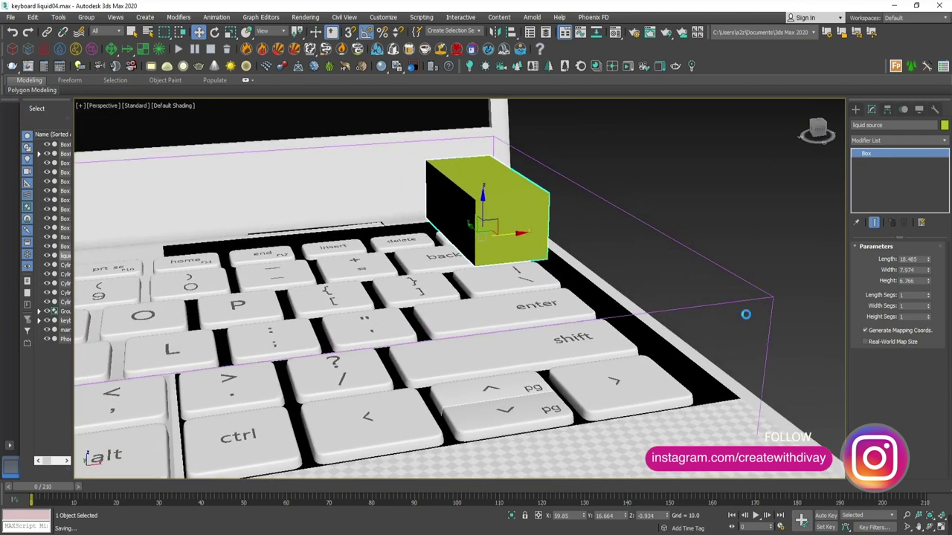
pyautogui.scroll(-5, 607, 282)
pyautogui.scroll(-3, 607, 283)
pyautogui.scroll(-2, 608, 282)
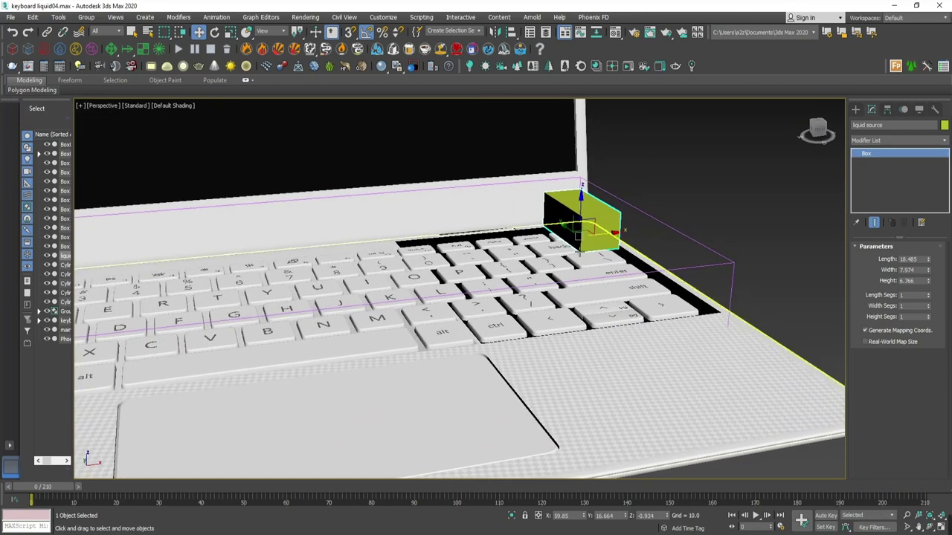
# Convert the box to an Editable Poly and work at Polygon level.
pyautogui.rightClick(886, 154)
pyautogui.click(899, 230)
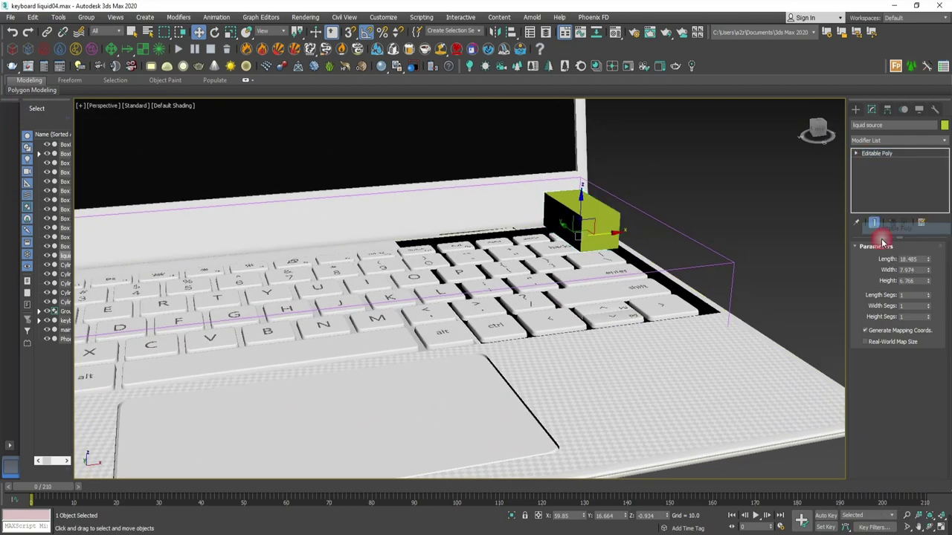
pyautogui.click(907, 258)
pyautogui.click(568, 223)
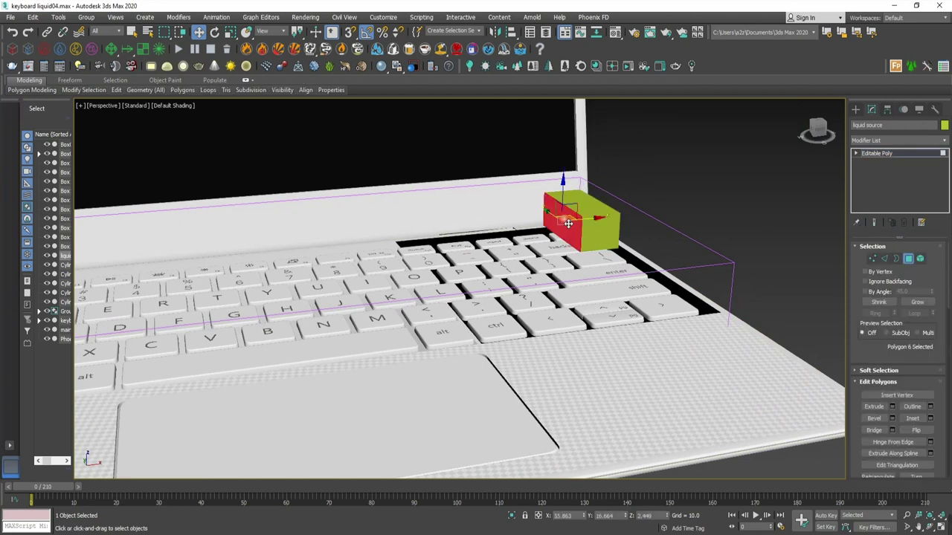
pyautogui.scroll(-5, 911, 364)
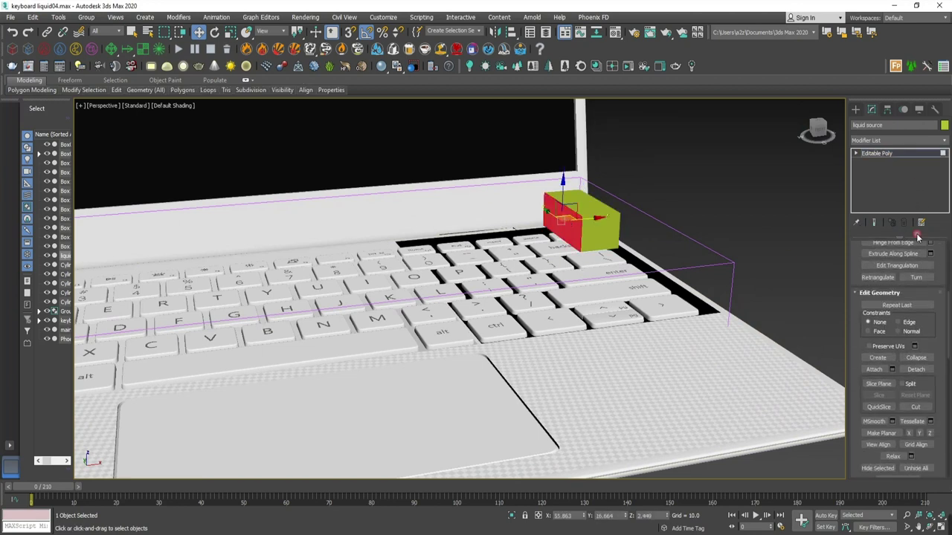
pyautogui.scroll(-5, 888, 372)
pyautogui.scroll(-4, 915, 360)
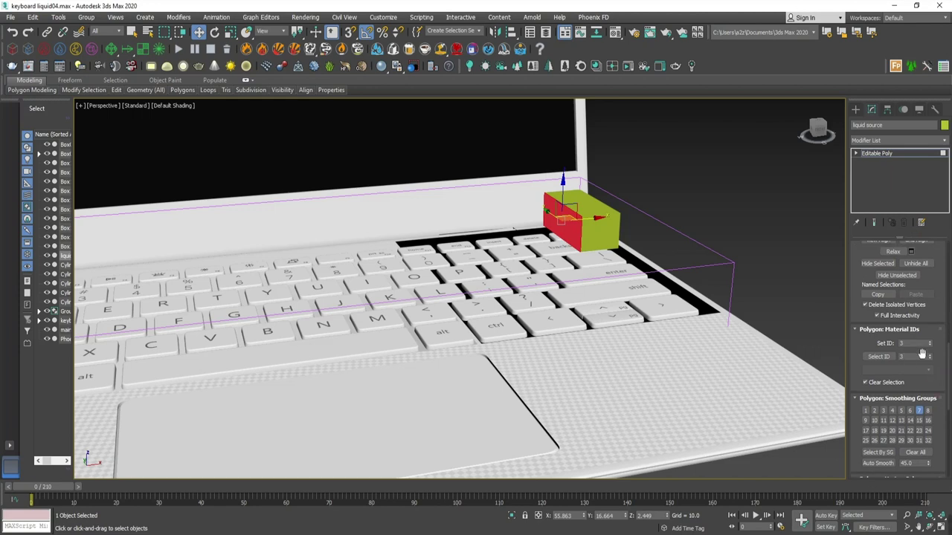
# Select the box's top polygon and switch to Element sub-object mode.
pyautogui.click(609, 239)
pyautogui.keyDown('alt'); pyautogui.moveTo(609, 239); pyautogui.dragTo(638, 226, button='middle'); pyautogui.keyUp('alt')
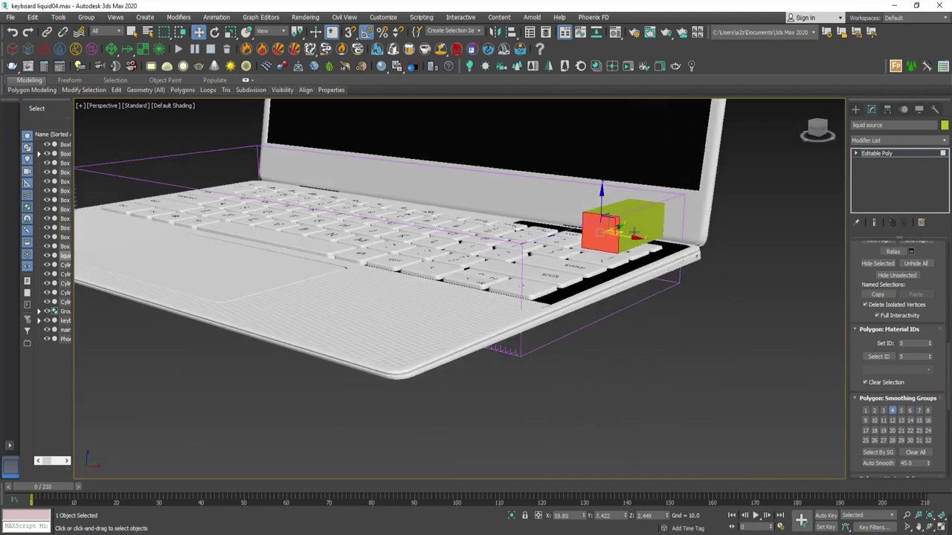
pyautogui.click(639, 225)
pyautogui.keyDown('alt'); pyautogui.moveTo(608, 325); pyautogui.dragTo(617, 248, button='middle'); pyautogui.keyUp('alt')
pyautogui.click(630, 216)
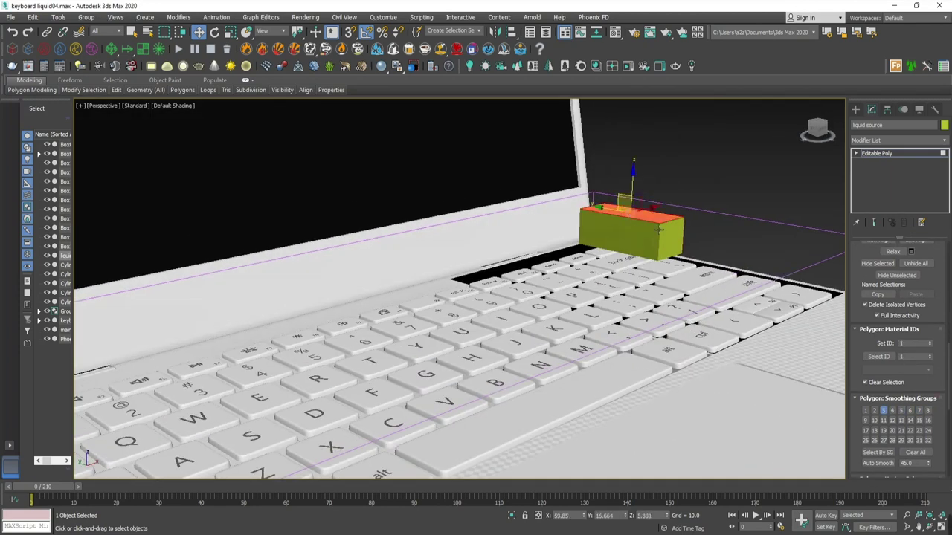
pyautogui.scroll(5, 948, 346)
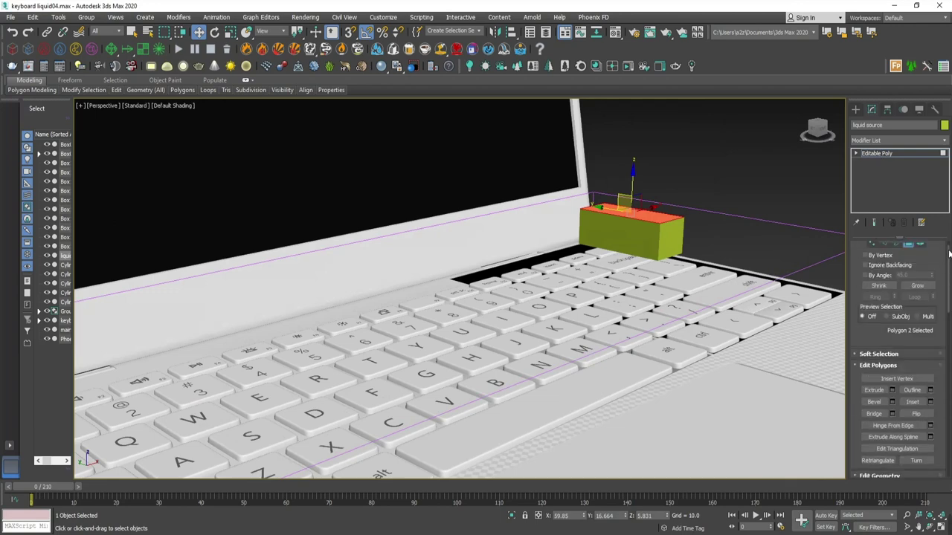
pyautogui.scroll(5, 948, 346)
pyautogui.click(920, 258)
pyautogui.moveTo(661, 263)
pyautogui.keyDown('alt'); pyautogui.mouseDown(button='middle')
pyautogui.moveTo(561, 256)
pyautogui.moveTo(523, 311)
pyautogui.mouseUp(button='middle'); pyautogui.keyUp('alt')
# Clone the box element to the right as a second block in the same mesh.
pyautogui.click(570, 265)
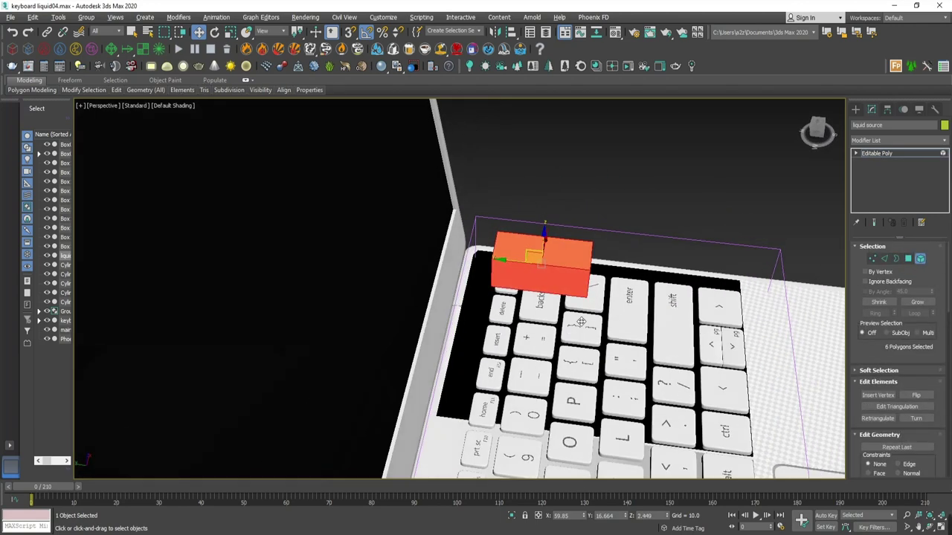
pyautogui.moveTo(496, 250)
pyautogui.keyDown('shift'); pyautogui.mouseDown()
pyautogui.moveTo(652, 258)
pyautogui.moveTo(645, 260)
pyautogui.mouseUp(); pyautogui.keyUp('shift')
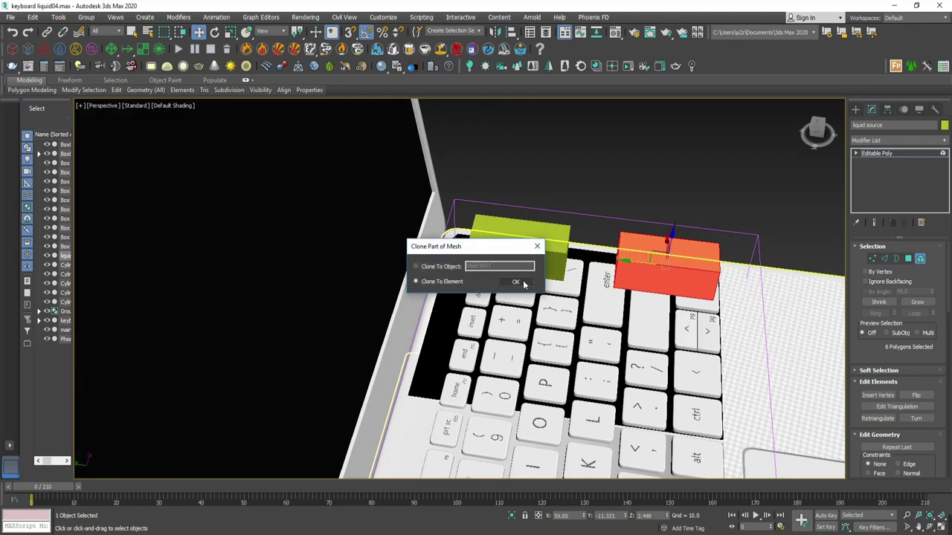
pyautogui.click(515, 282)
pyautogui.moveTo(523, 282)
pyautogui.keyDown('alt'); pyautogui.mouseDown(button='middle')
pyautogui.moveTo(615, 383)
pyautogui.moveTo(548, 291)
pyautogui.moveTo(570, 362)
pyautogui.moveTo(587, 355)
pyautogui.mouseUp(button='middle'); pyautogui.keyUp('alt')
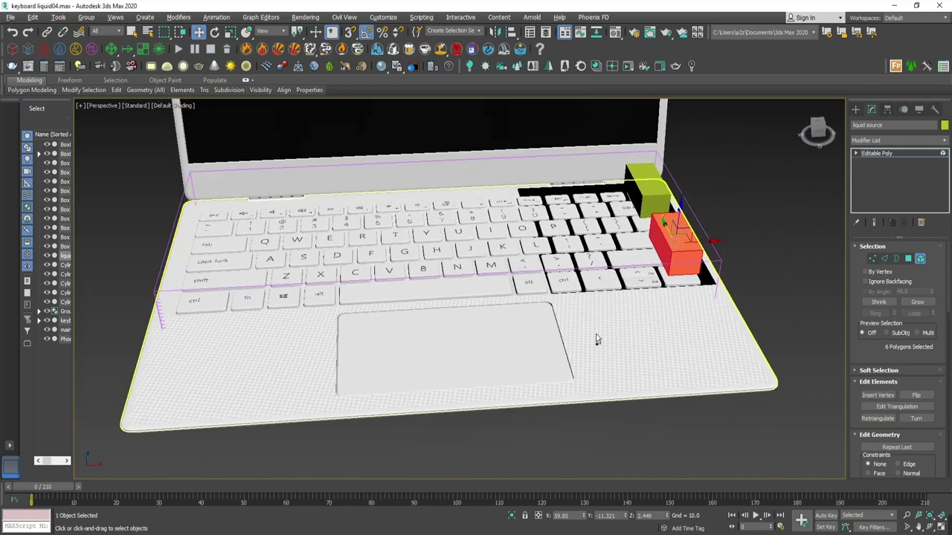
# Clone both blocks as elements to the keyboard's left edge and rotate them 90°.
pyautogui.keyDown('ctrl'); pyautogui.click(656, 200); pyautogui.keyUp('ctrl')
pyautogui.keyDown('shift'); pyautogui.moveTo(683, 192); pyautogui.dragTo(237, 215); pyautogui.keyUp('shift')
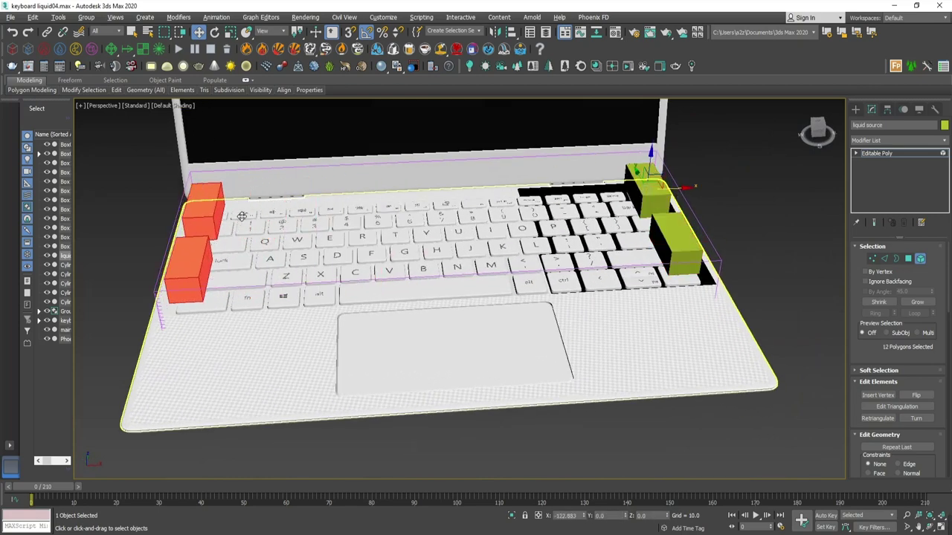
pyautogui.click(517, 283)
pyautogui.moveTo(387, 238); pyautogui.dragTo(490, 268, button='middle')
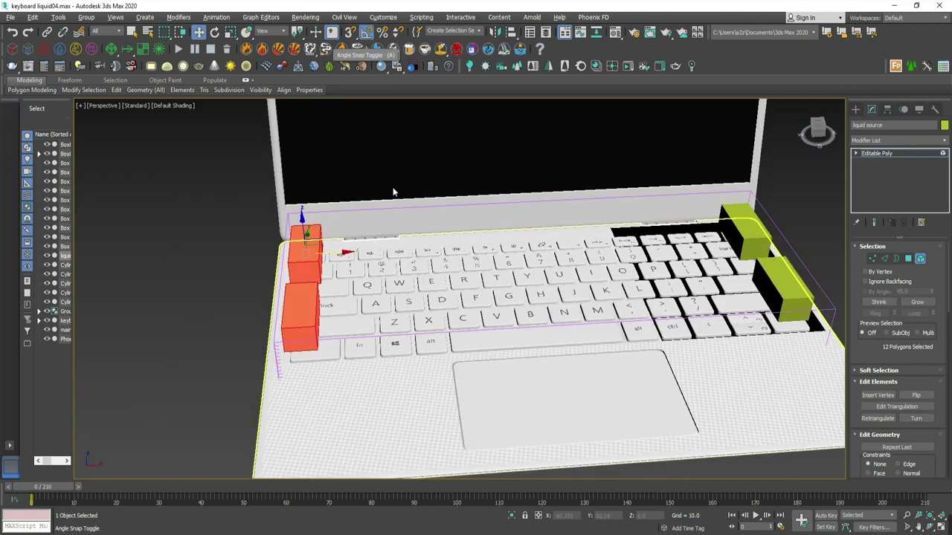
pyautogui.moveTo(394, 195); pyautogui.dragTo(393, 188, button='middle')
pyautogui.press('e')
pyautogui.moveTo(350, 306); pyautogui.dragTo(396, 213)
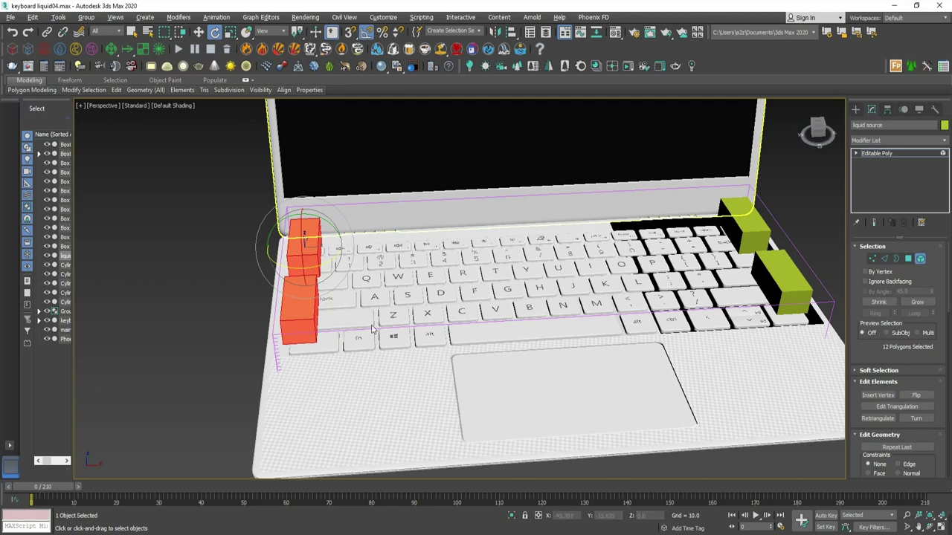
pyautogui.press('w')
pyautogui.moveTo(458, 307)
pyautogui.mouseDown(button='middle')
pyautogui.moveTo(388, 312)
pyautogui.moveTo(416, 298)
pyautogui.mouseUp(button='middle')
# Leave Element mode and place a PhoenixFD LiquidSrc helper in the scene.
pyautogui.click(879, 155)
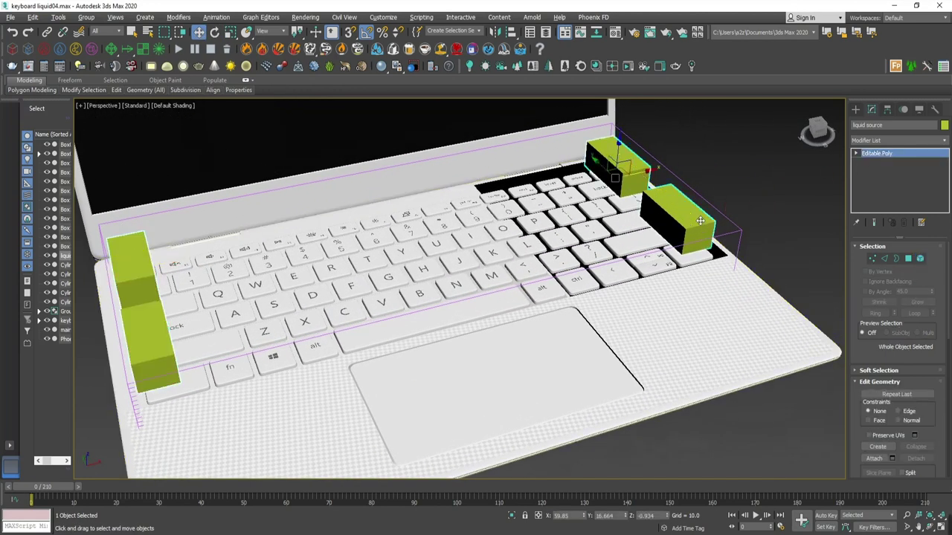
pyautogui.moveTo(718, 191)
pyautogui.mouseDown(button='middle')
pyautogui.moveTo(705, 178)
pyautogui.moveTo(615, 273)
pyautogui.mouseUp(button='middle')
pyautogui.scroll(-3, 678, 194)
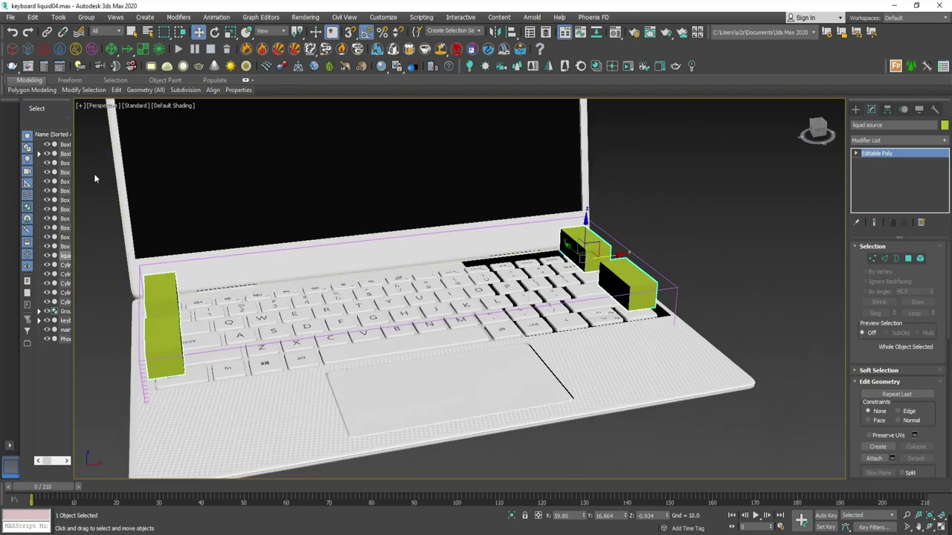
pyautogui.click(60, 49)
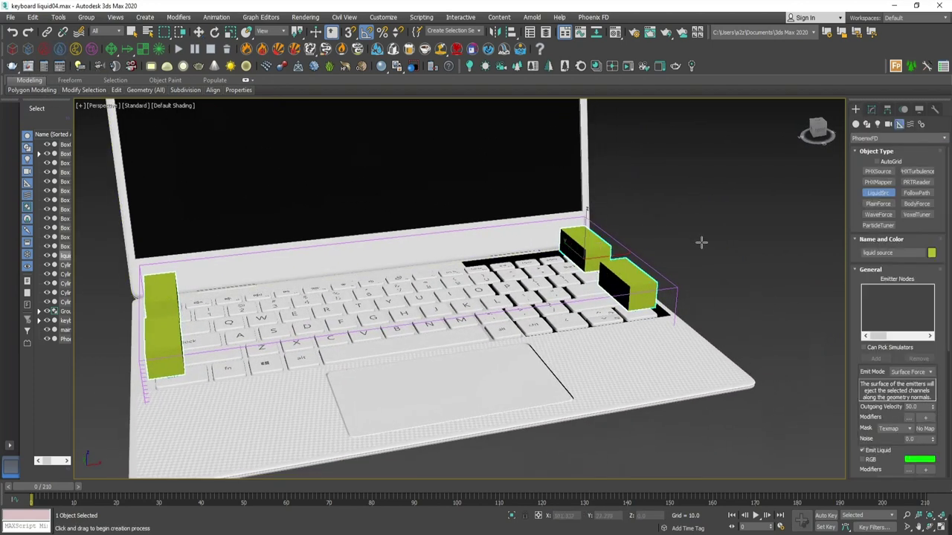
pyautogui.click(706, 241)
pyautogui.press('w')
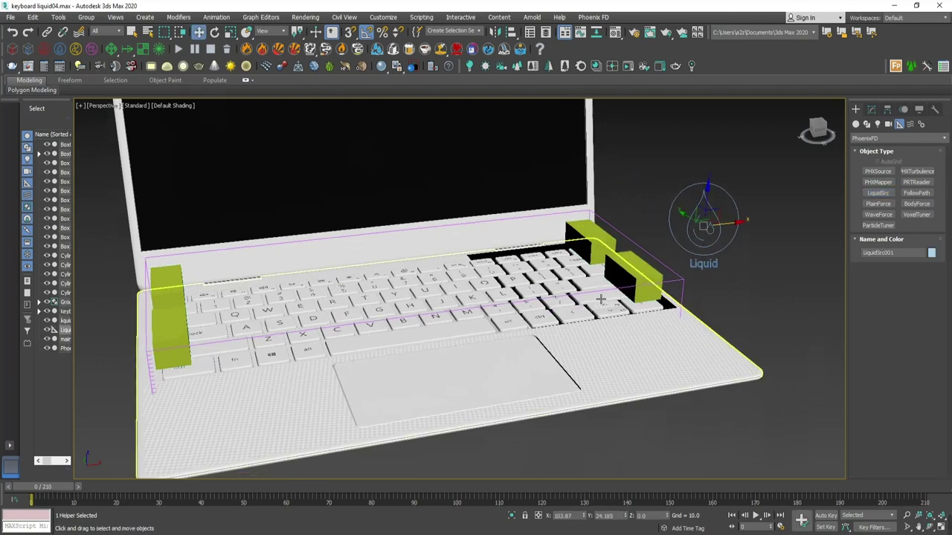
pyautogui.scroll(3, 580, 292)
pyautogui.keyDown('alt'); pyautogui.moveTo(580, 291); pyautogui.dragTo(688, 244, button='middle'); pyautogui.keyUp('alt')
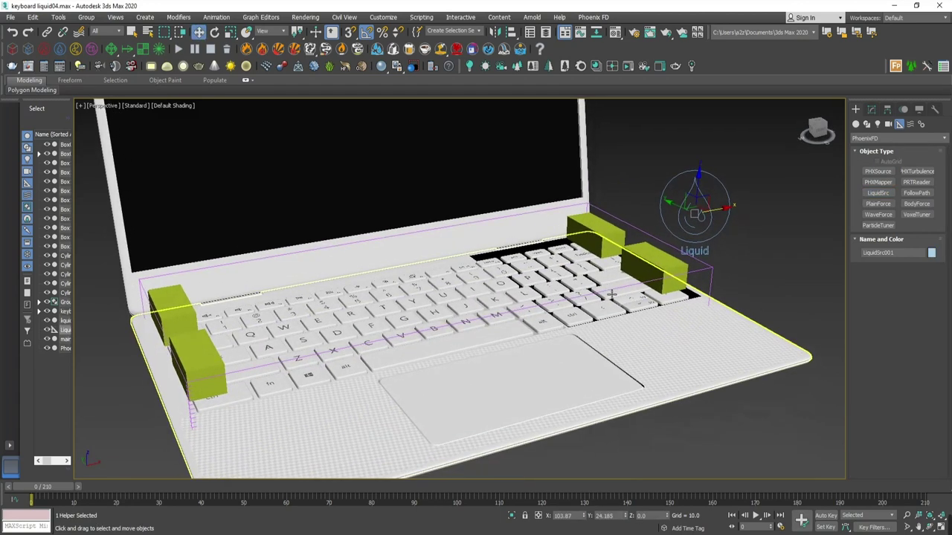
# Add the 'liquid source' object to LiquidSrc001's Emitter Nodes.
pyautogui.click(872, 110)
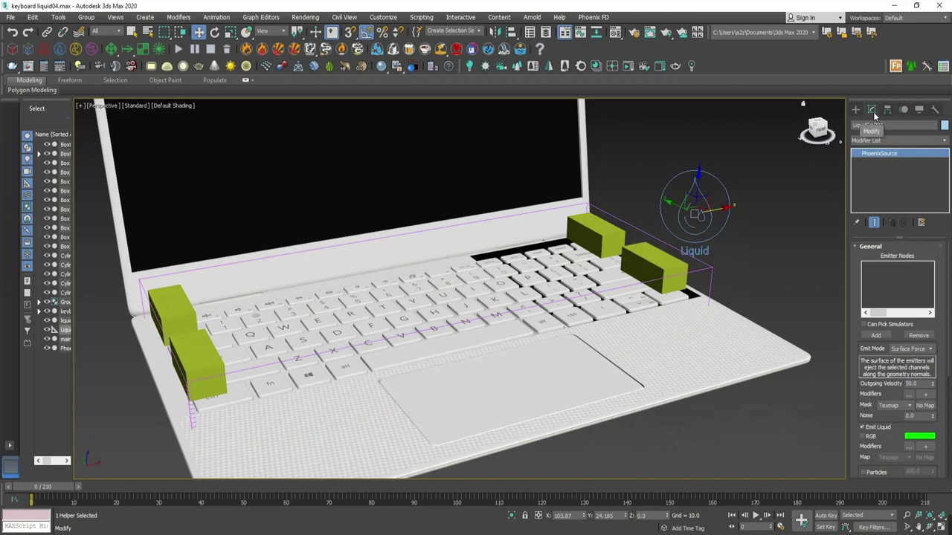
pyautogui.click(876, 337)
pyautogui.click(665, 262)
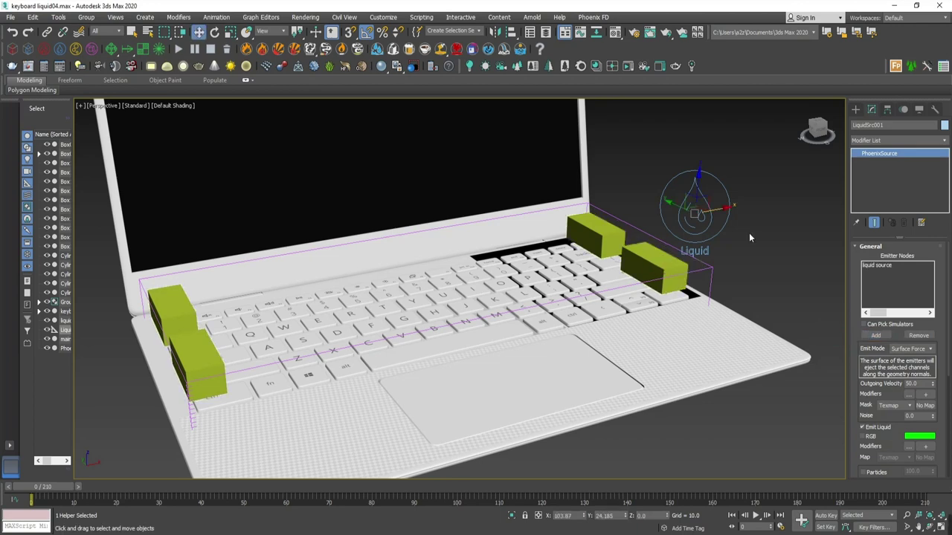
pyautogui.moveTo(750, 234)
pyautogui.keyDown('alt'); pyautogui.mouseDown(button='middle')
pyautogui.moveTo(731, 238)
pyautogui.moveTo(720, 264)
pyautogui.mouseUp(button='middle'); pyautogui.keyUp('alt')
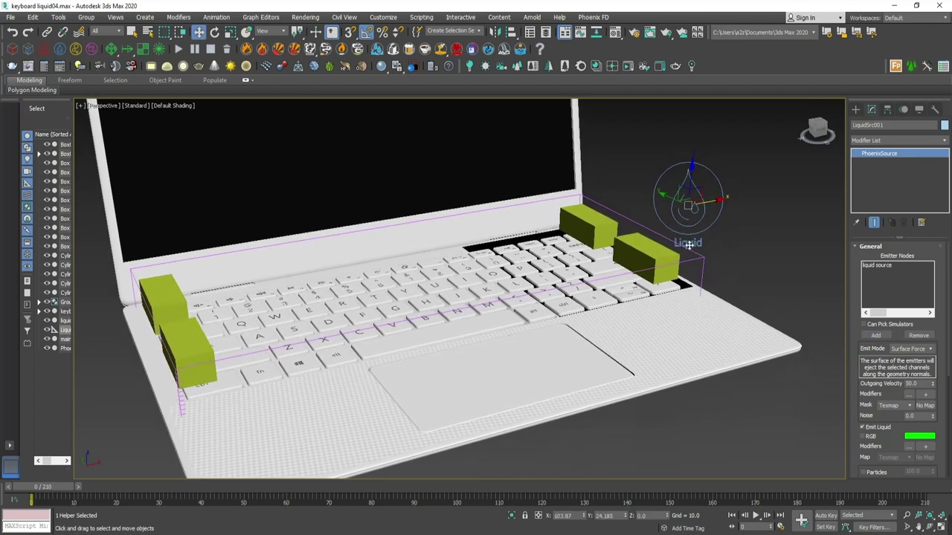
pyautogui.click(644, 227)
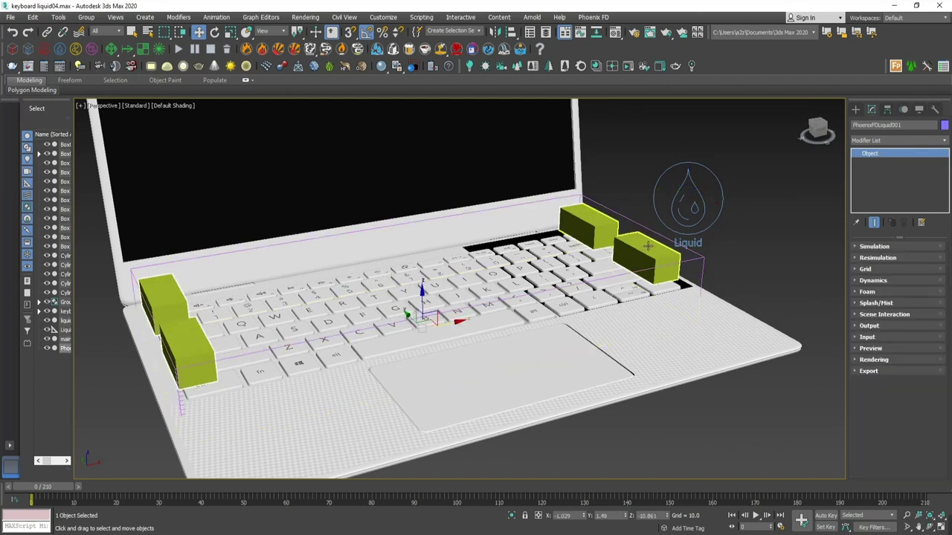
# Set the X, Y and Z container walls of the liquid grid to Jammed both.
pyautogui.click(856, 247)
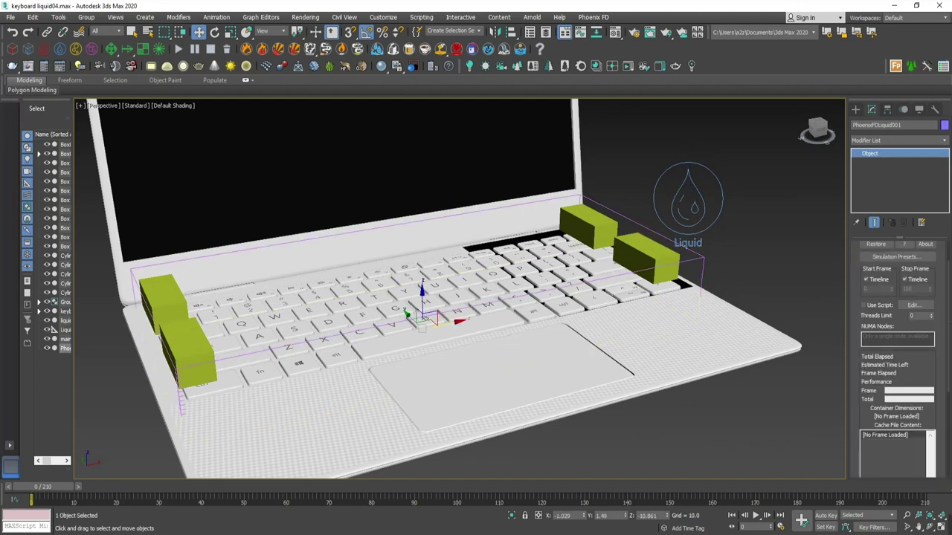
pyautogui.scroll(-2, 950, 322)
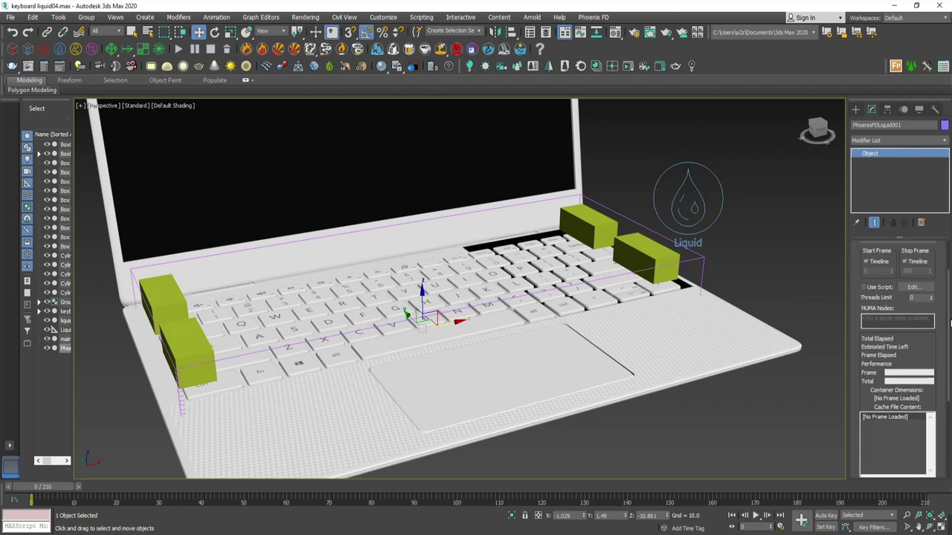
pyautogui.moveTo(950, 322); pyautogui.dragTo(950, 422)
pyautogui.click(863, 371)
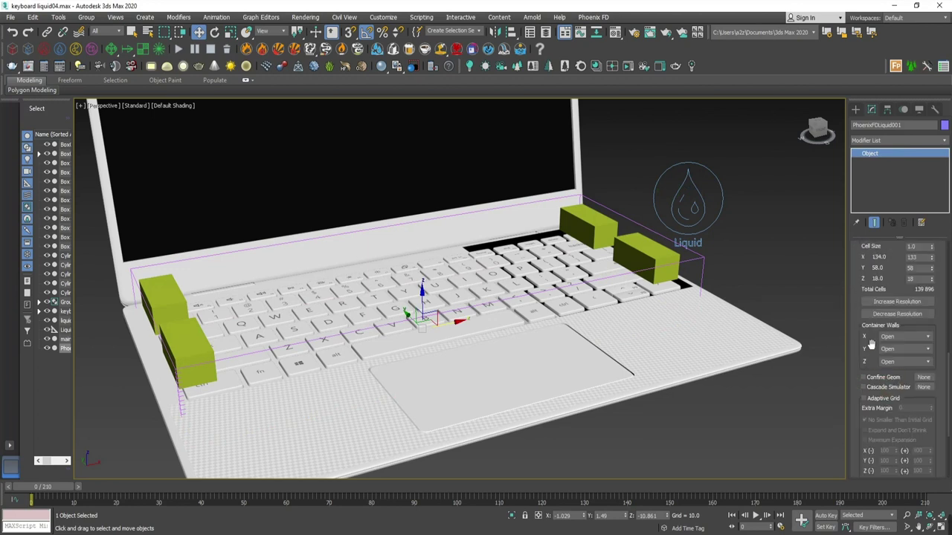
pyautogui.click(901, 340)
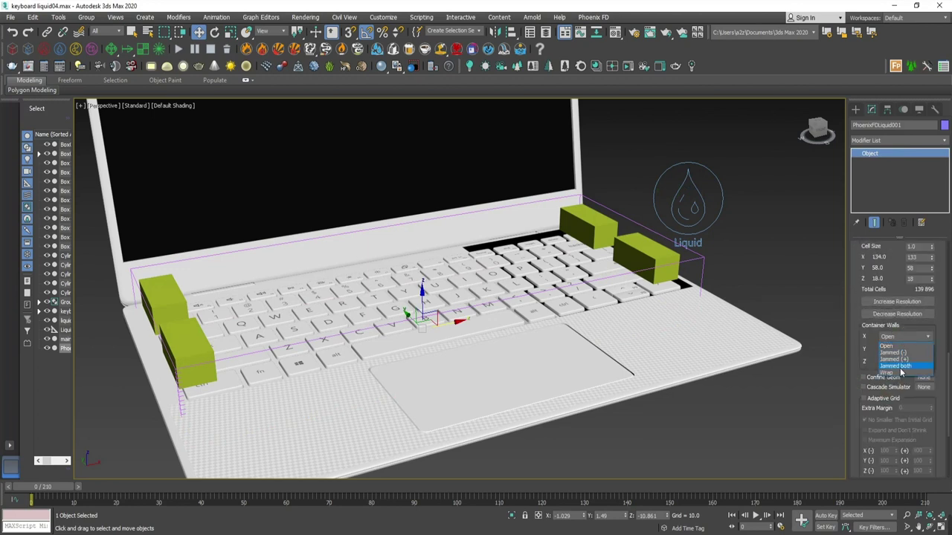
pyautogui.click(899, 367)
pyautogui.click(903, 349)
pyautogui.click(897, 378)
pyautogui.click(904, 362)
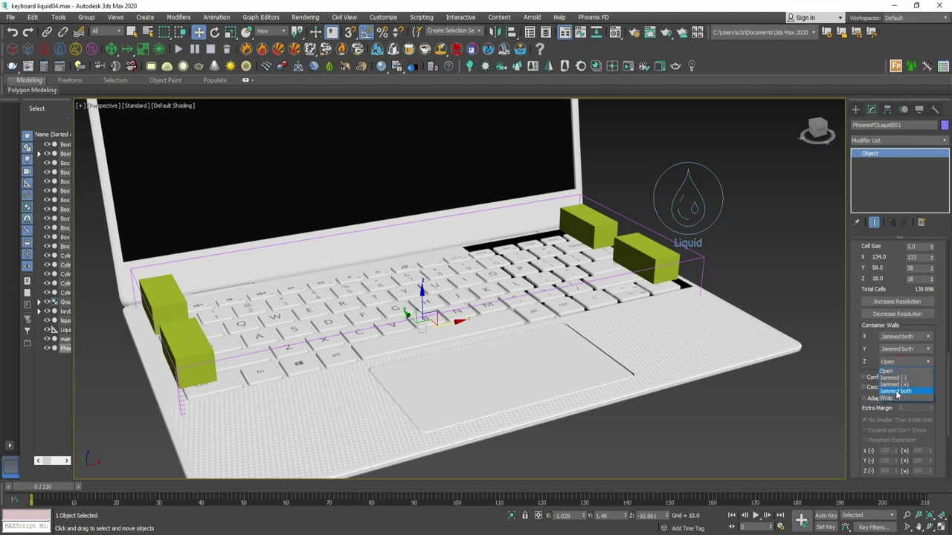
pyautogui.click(898, 392)
# Increase the grid resolution twice to cell size 0.512 (260×113×35 cells).
pyautogui.scroll(3, 870, 335)
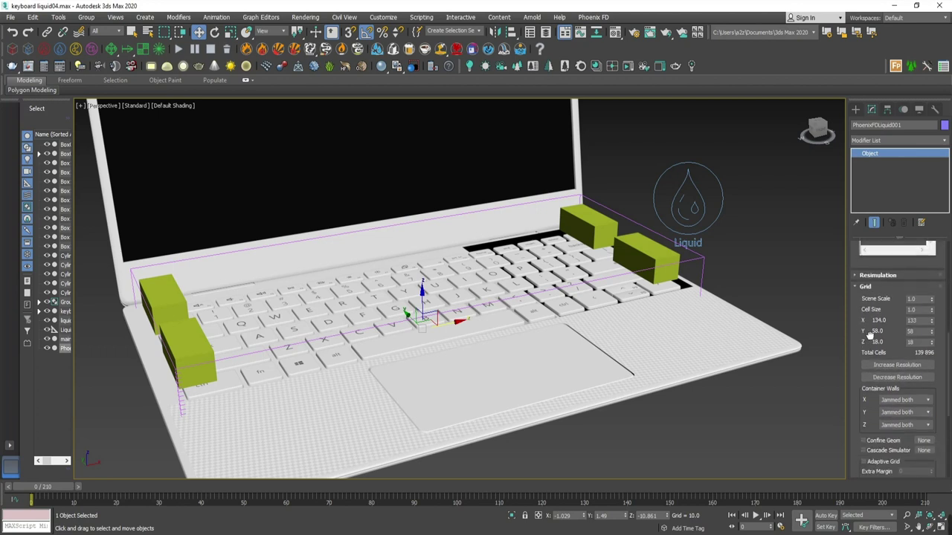
pyautogui.scroll(-2, 870, 335)
pyautogui.click(887, 324)
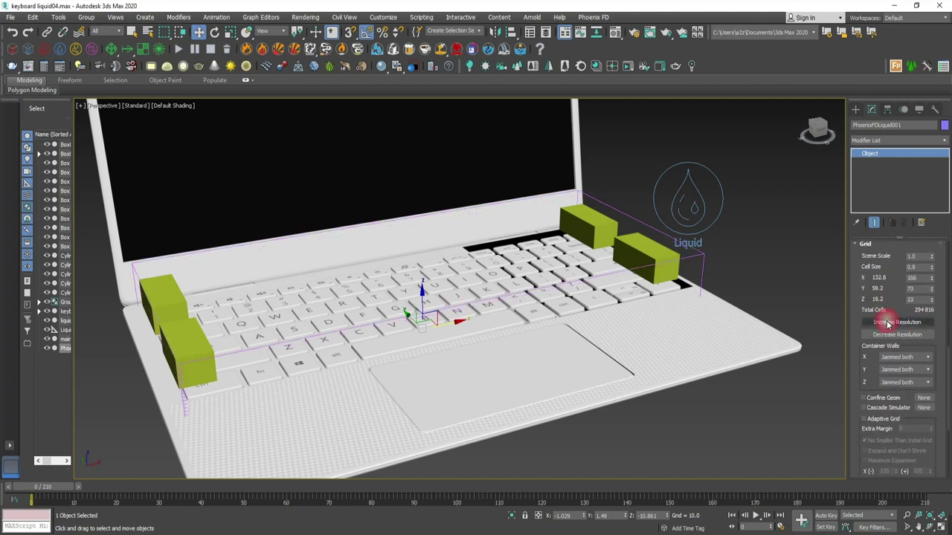
pyautogui.click(888, 323)
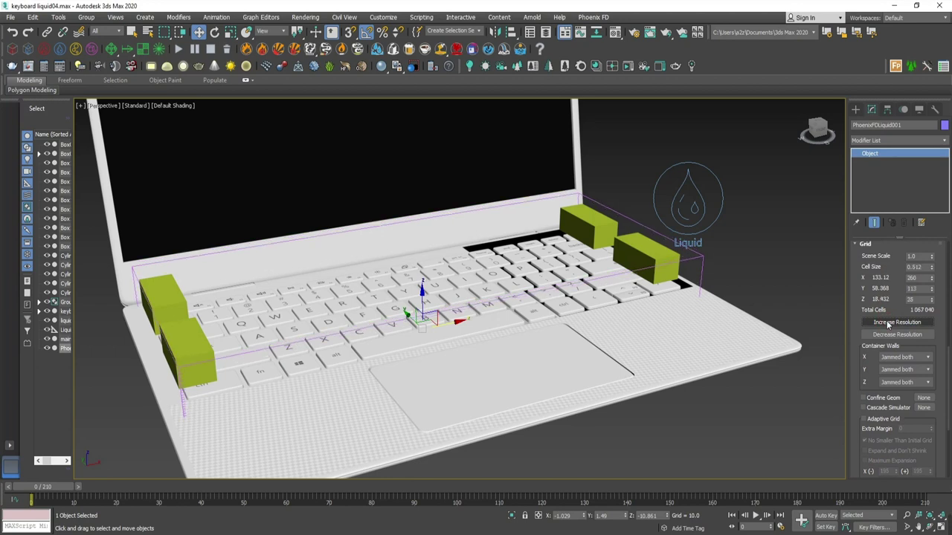
pyautogui.moveTo(734, 290); pyautogui.dragTo(741, 266, button='middle')
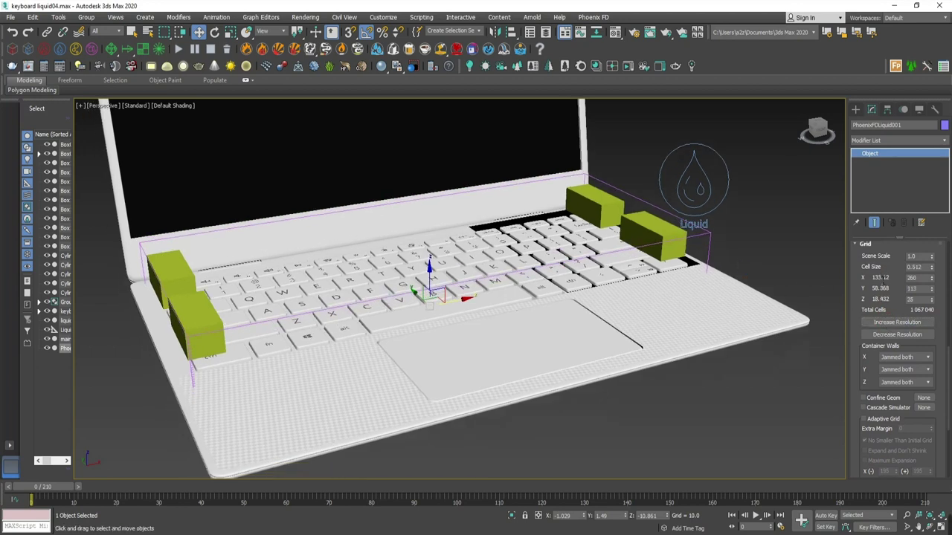
pyautogui.moveTo(882, 276)
pyautogui.mouseDown()
pyautogui.moveTo(897, 362)
pyautogui.moveTo(895, 224)
pyautogui.mouseUp()
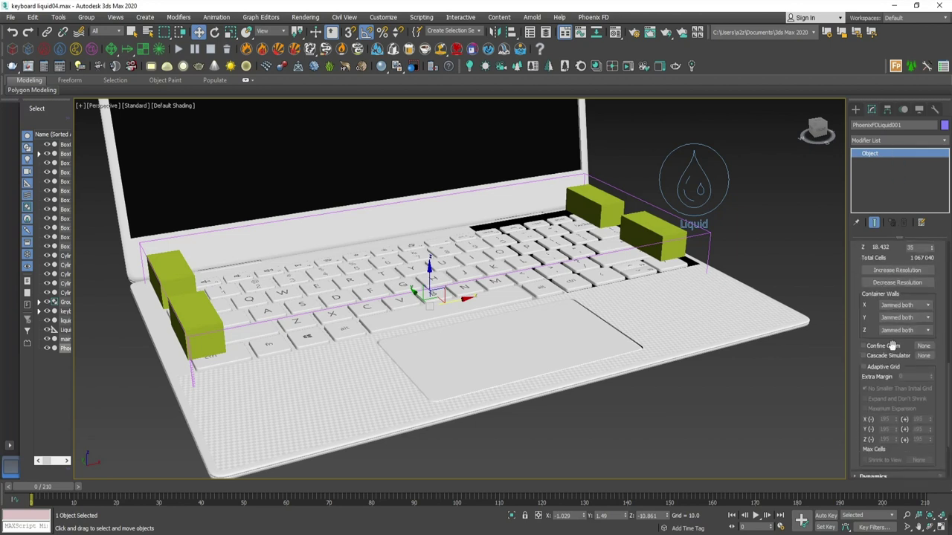
pyautogui.moveTo(892, 345); pyautogui.dragTo(886, 232)
pyautogui.click(871, 382)
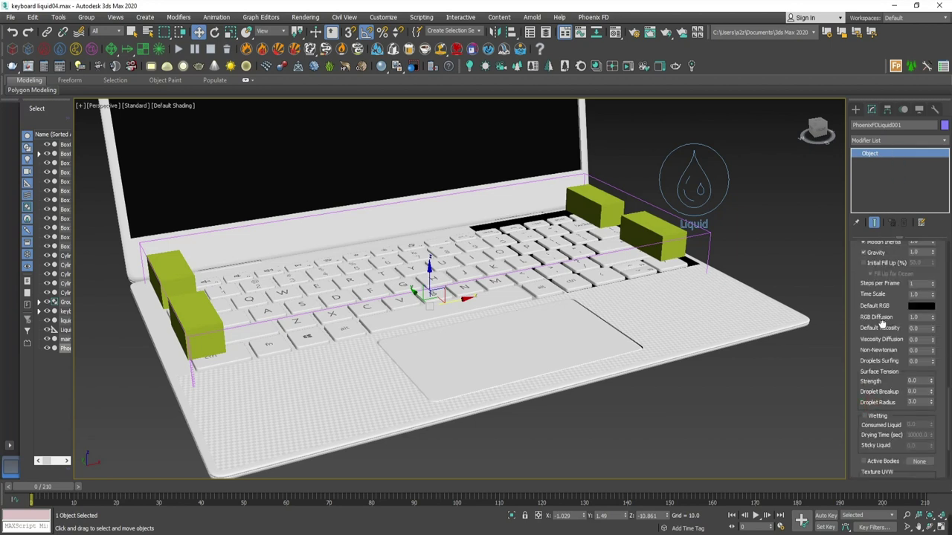
pyautogui.moveTo(882, 322); pyautogui.dragTo(882, 334)
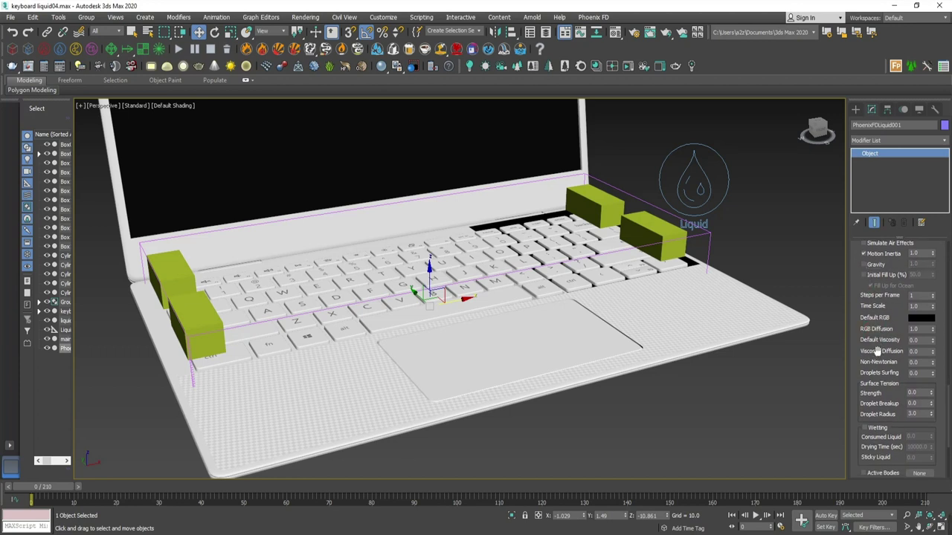
pyautogui.moveTo(878, 349); pyautogui.dragTo(879, 336)
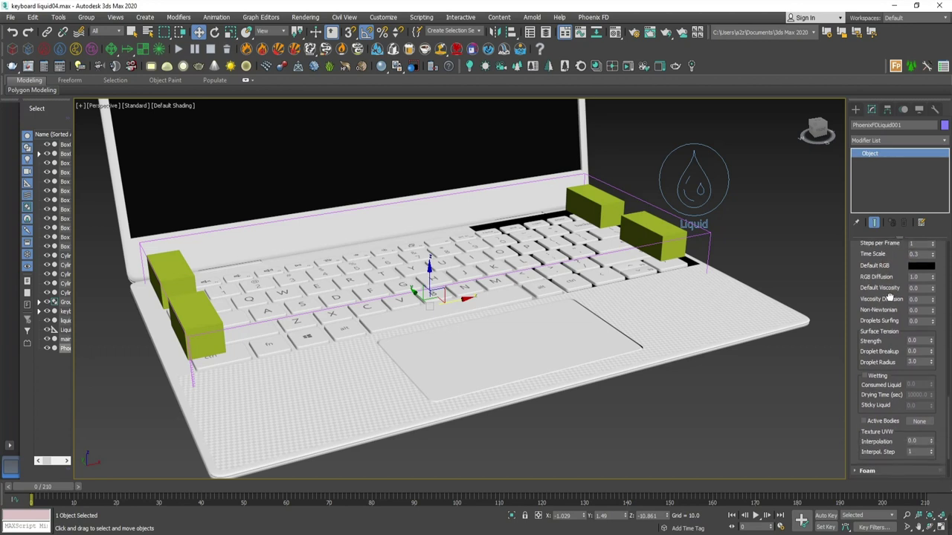
pyautogui.moveTo(890, 331)
pyautogui.mouseDown()
pyautogui.moveTo(888, 272)
pyautogui.moveTo(882, 370)
pyautogui.moveTo(883, 299)
pyautogui.mouseUp()
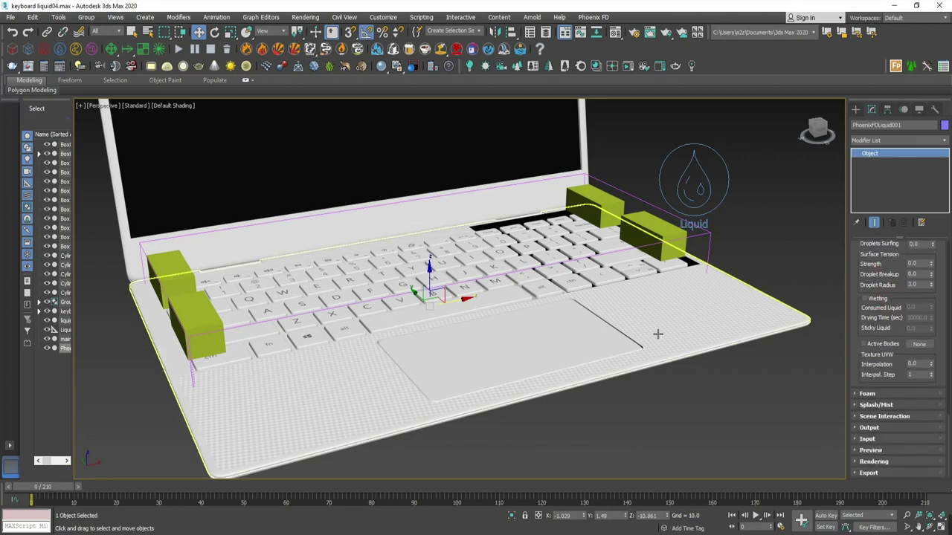
pyautogui.moveTo(656, 333); pyautogui.dragTo(655, 330, button='middle')
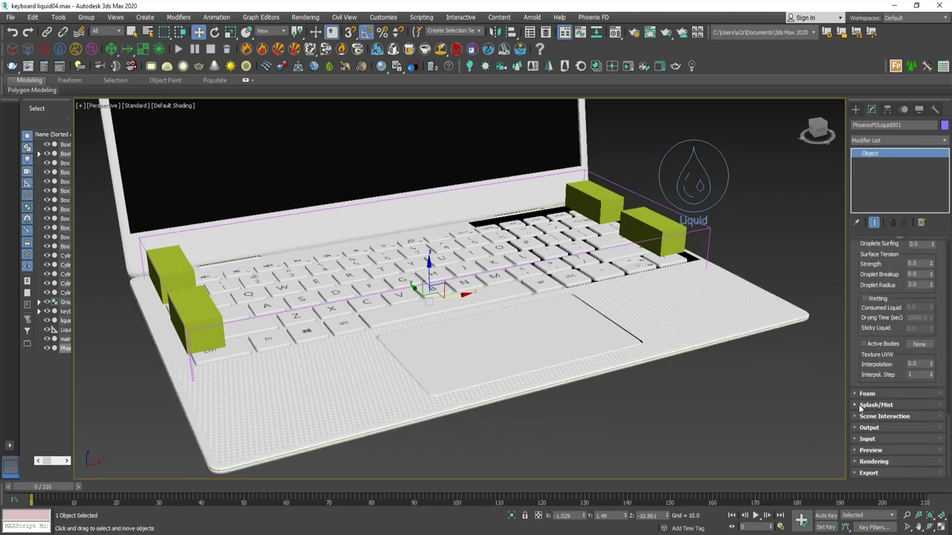
pyautogui.moveTo(633, 334); pyautogui.dragTo(638, 330, button='middle')
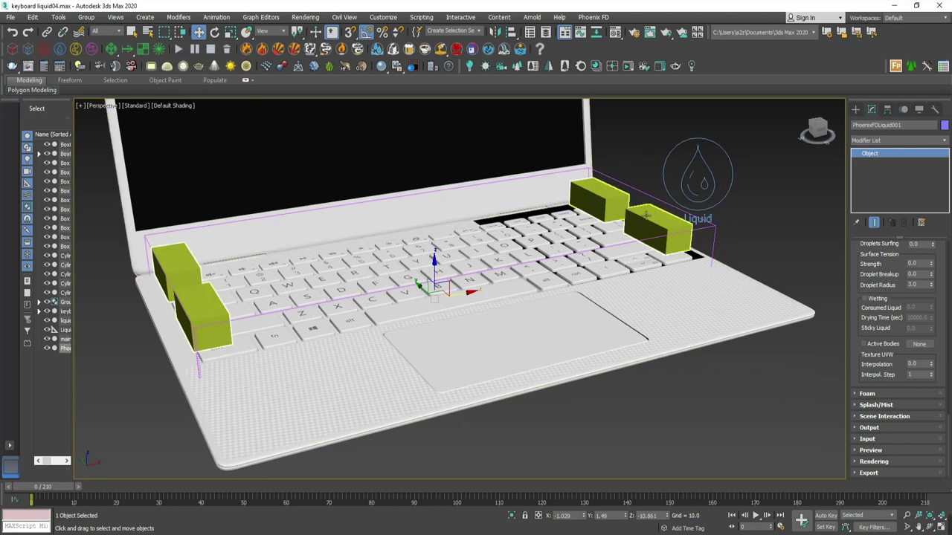
# Select the two right-hand box elements of liquid source and give them Material ID 3.
pyautogui.click(720, 146)
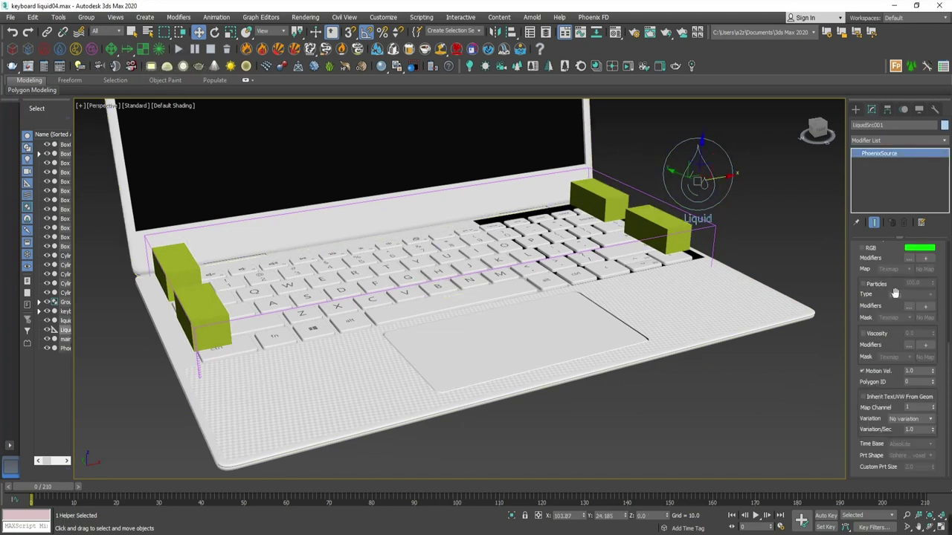
pyautogui.moveTo(897, 262); pyautogui.dragTo(897, 433)
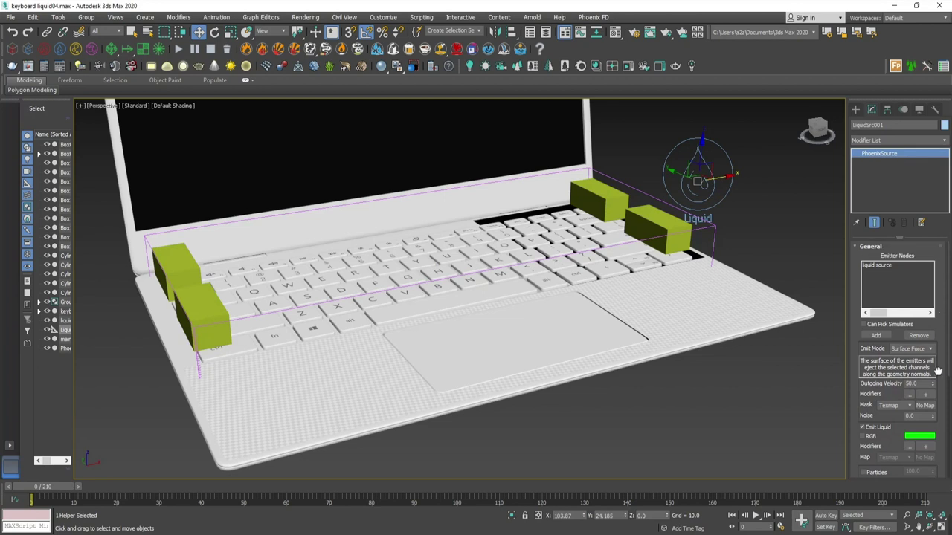
pyautogui.click(732, 266)
pyautogui.click(920, 258)
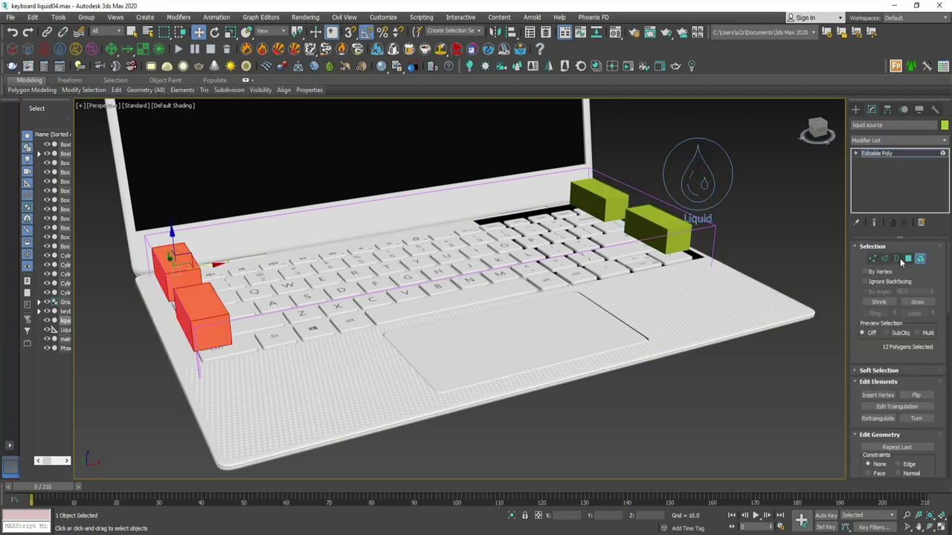
pyautogui.click(643, 231)
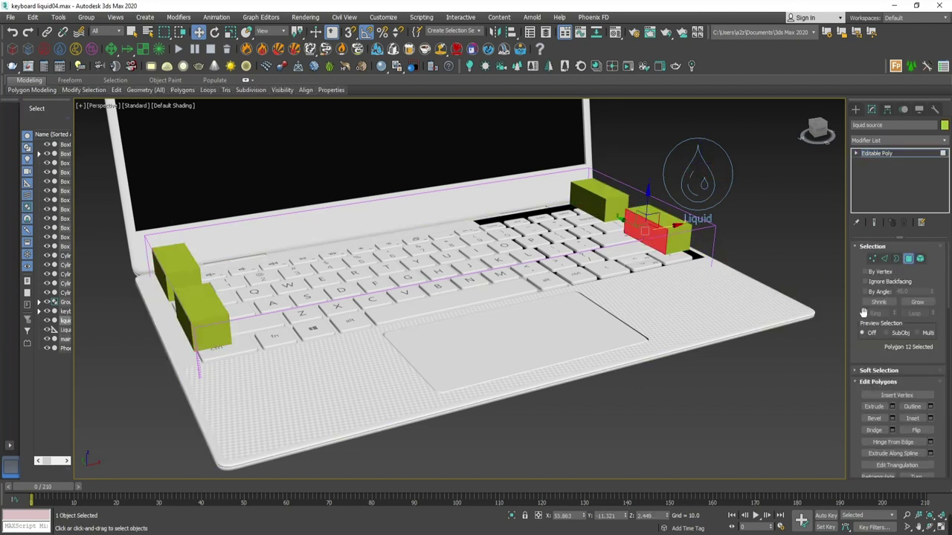
pyautogui.keyDown('ctrl'); pyautogui.click(586, 208); pyautogui.keyUp('ctrl')
pyautogui.moveTo(586, 209)
pyautogui.keyDown('alt'); pyautogui.mouseDown(button='middle')
pyautogui.moveTo(521, 297)
pyautogui.moveTo(295, 162)
pyautogui.mouseUp(button='middle'); pyautogui.keyUp('alt')
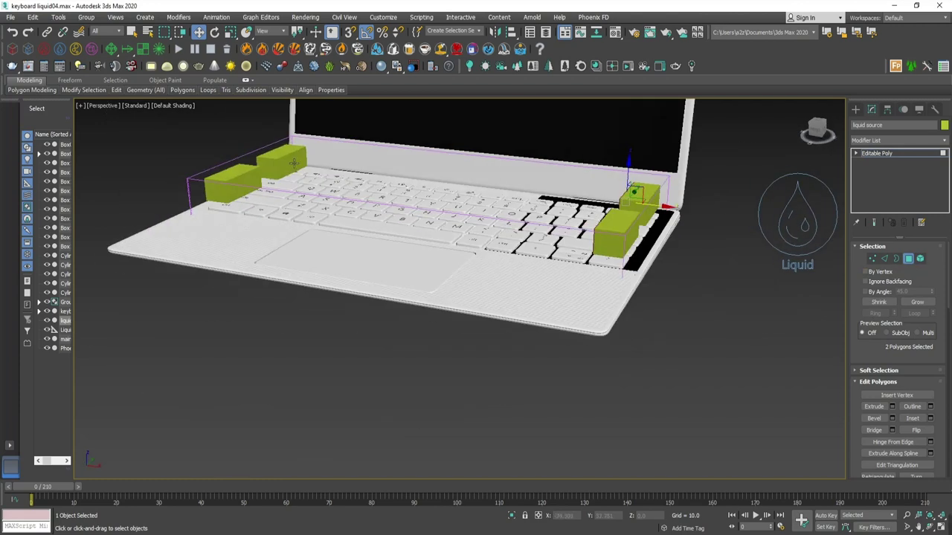
pyautogui.scroll(-5, 938, 355)
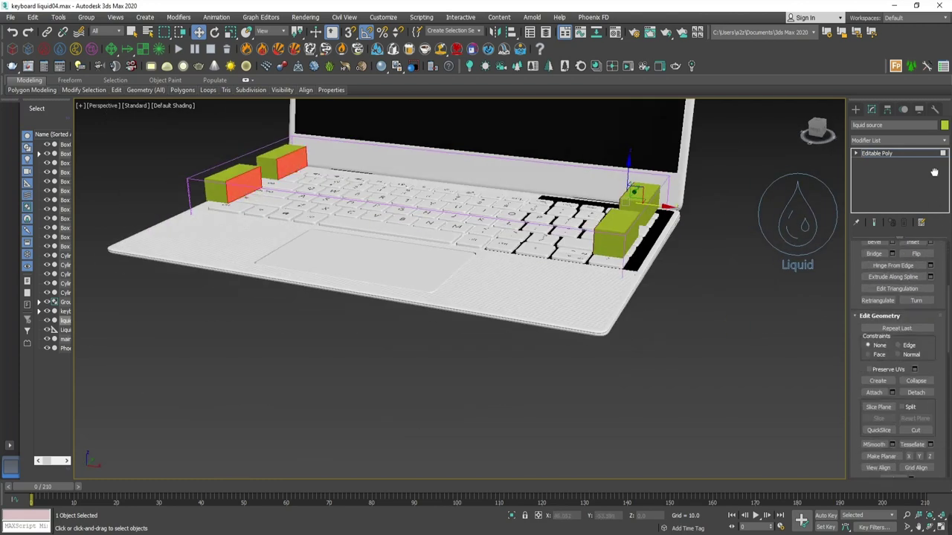
pyautogui.scroll(-5, 908, 394)
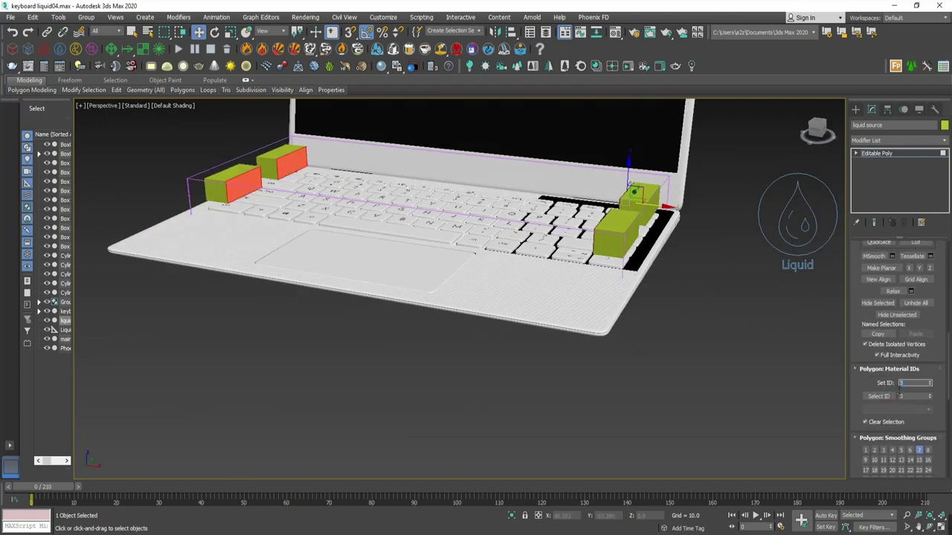
pyautogui.click(885, 154)
# Set LiquidSrc001's Polygon ID to 3, then deselect everything.
pyautogui.click(810, 212)
pyautogui.keyDown('alt'); pyautogui.moveTo(767, 316); pyautogui.dragTo(677, 358, button='middle'); pyautogui.keyUp('alt')
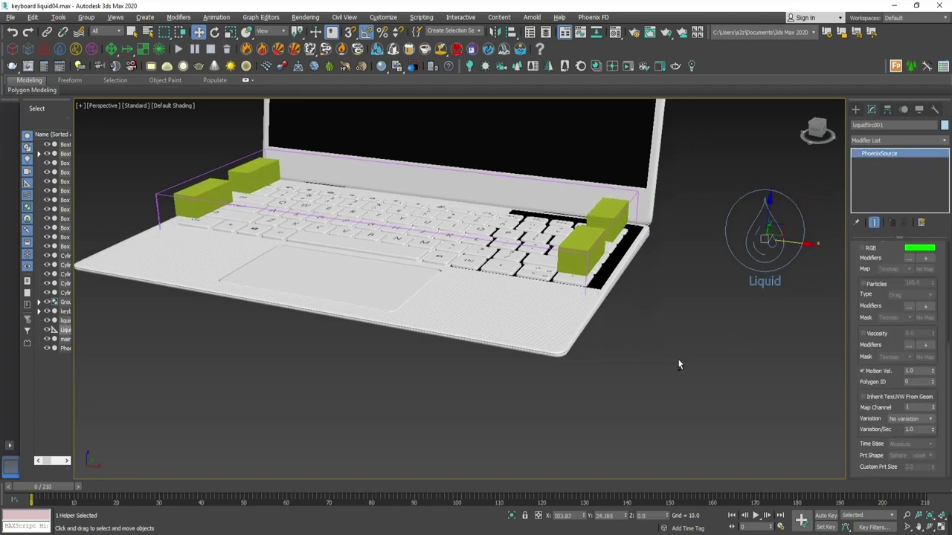
pyautogui.scroll(4, 678, 359)
pyautogui.scroll(4, 902, 325)
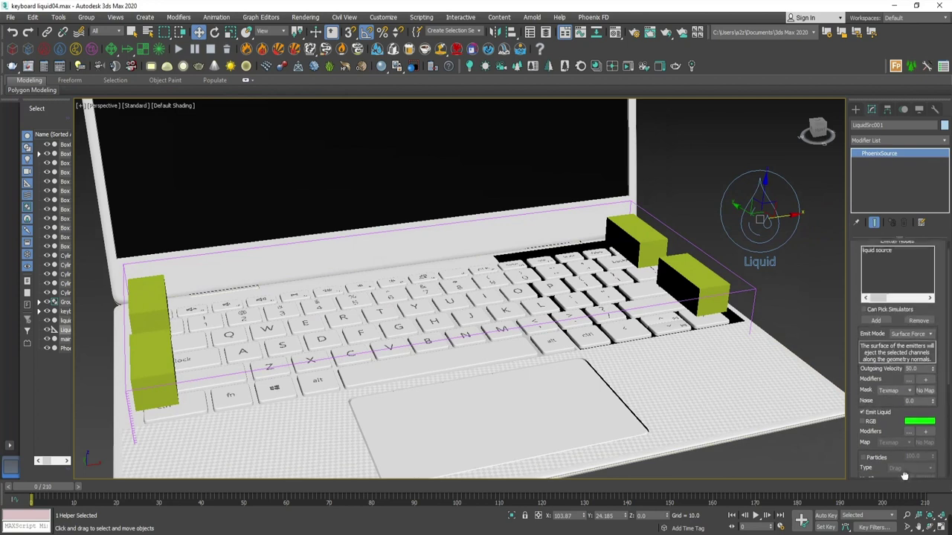
pyautogui.scroll(1, 923, 316)
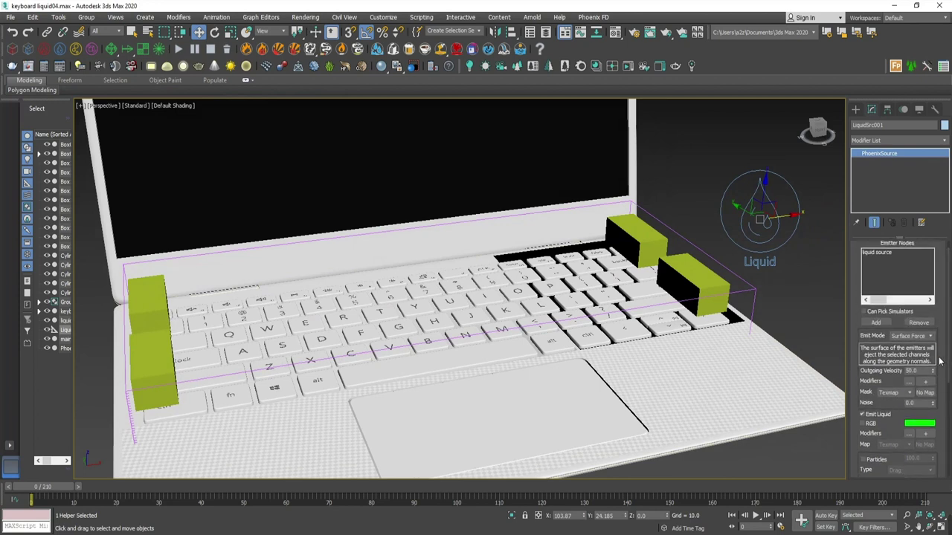
pyautogui.scroll(-2, 949, 365)
pyautogui.scroll(-2, 949, 365)
pyautogui.scroll(-2, 949, 364)
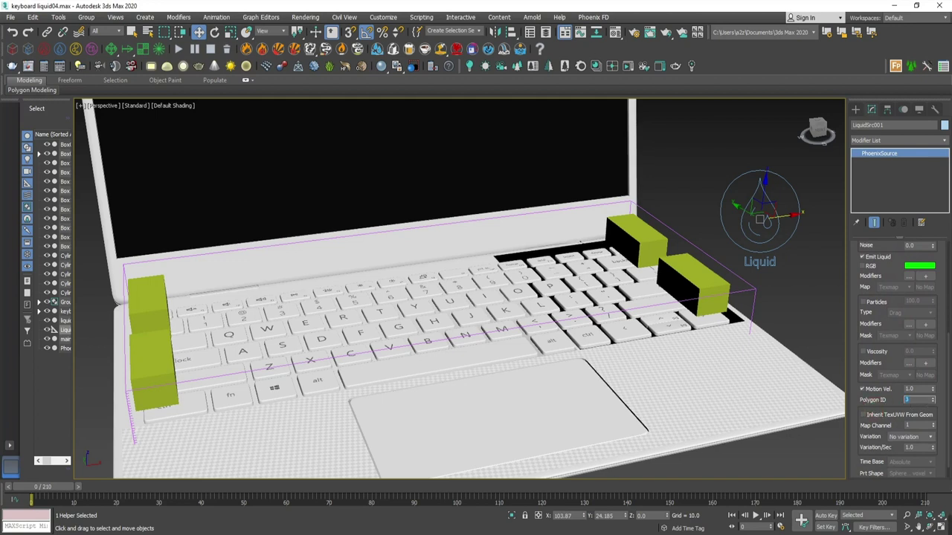
pyautogui.moveTo(889, 406)
pyautogui.mouseDown()
pyautogui.moveTo(887, 384)
pyautogui.moveTo(887, 440)
pyautogui.mouseUp()
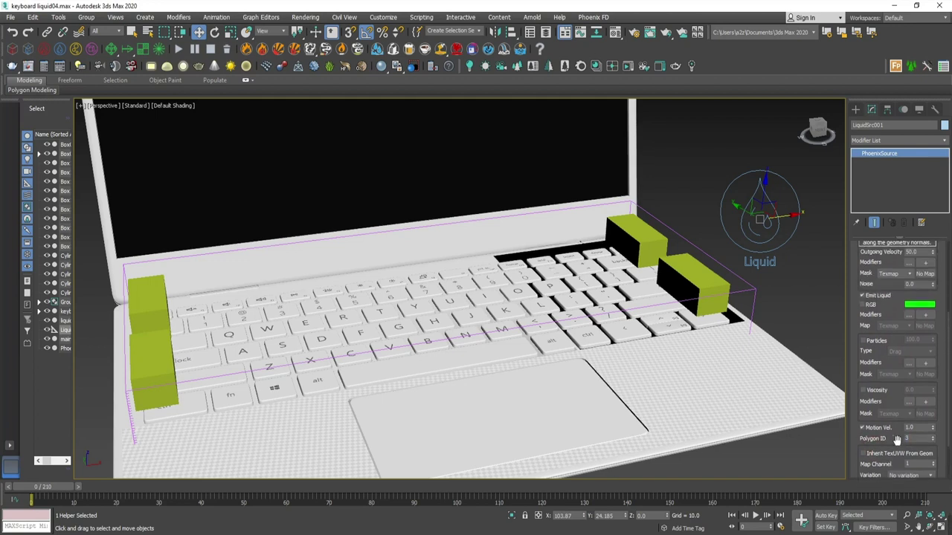
pyautogui.keyDown('alt'); pyautogui.moveTo(714, 364); pyautogui.dragTo(728, 355, button='middle'); pyautogui.keyUp('alt')
pyautogui.click(714, 242)
# Start the Phoenix FD simulation and let it run to about frame 96.
pyautogui.keyDown('alt'); pyautogui.moveTo(684, 304); pyautogui.dragTo(663, 298, button='middle'); pyautogui.keyUp('alt')
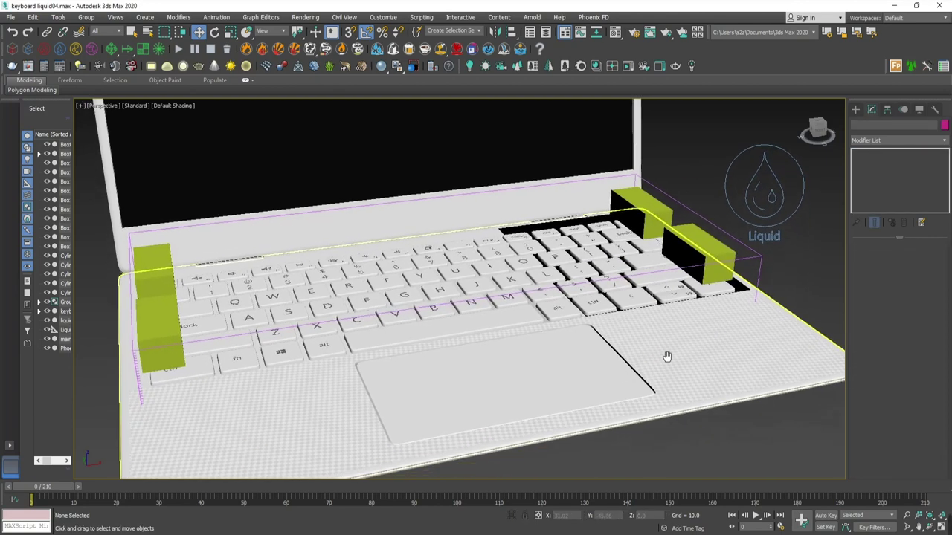
pyautogui.click(178, 49)
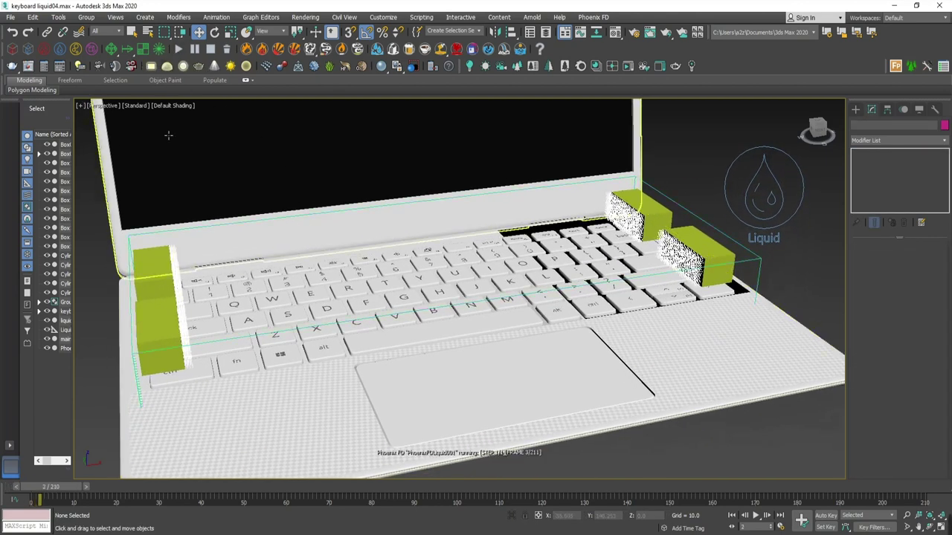
pyautogui.moveTo(478, 397)
pyautogui.keyDown('alt'); pyautogui.mouseDown(button='middle')
pyautogui.moveTo(641, 255)
pyautogui.moveTo(648, 362)
pyautogui.mouseUp(button='middle'); pyautogui.keyUp('alt')
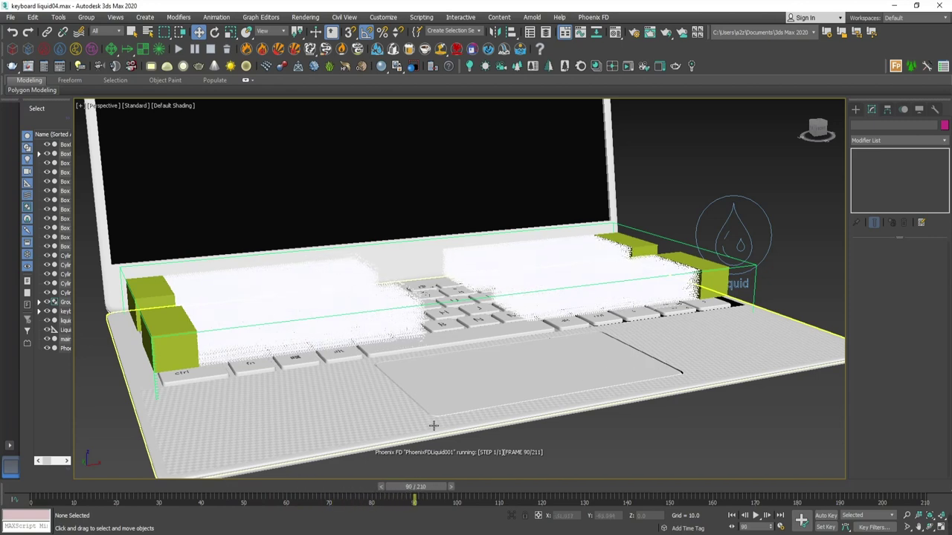
pyautogui.moveTo(435, 425)
pyautogui.keyDown('alt'); pyautogui.mouseDown(button='middle')
pyautogui.moveTo(473, 337)
pyautogui.moveTo(467, 324)
pyautogui.mouseUp(button='middle'); pyautogui.keyUp('alt')
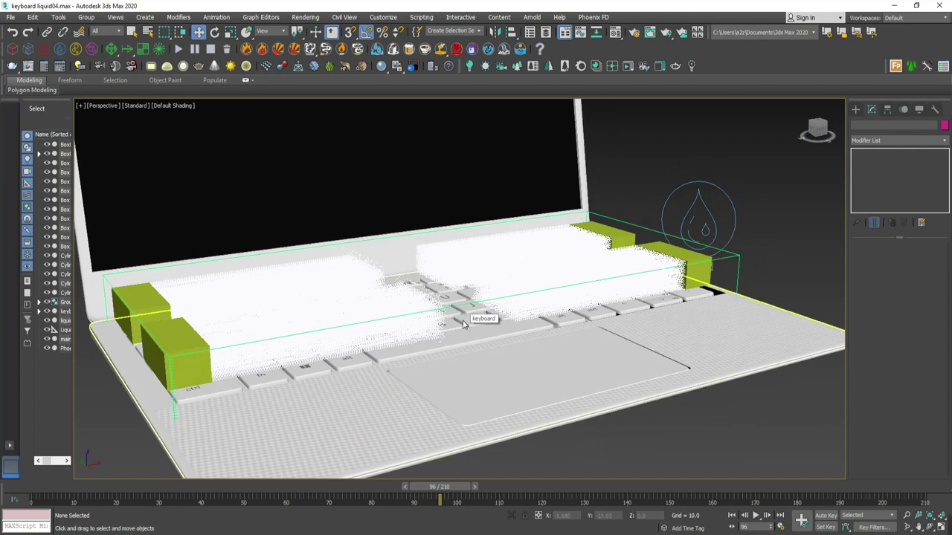
# Select the Phoenix liquid simulator and expand its Output and Preview rollouts.
pyautogui.click(462, 324)
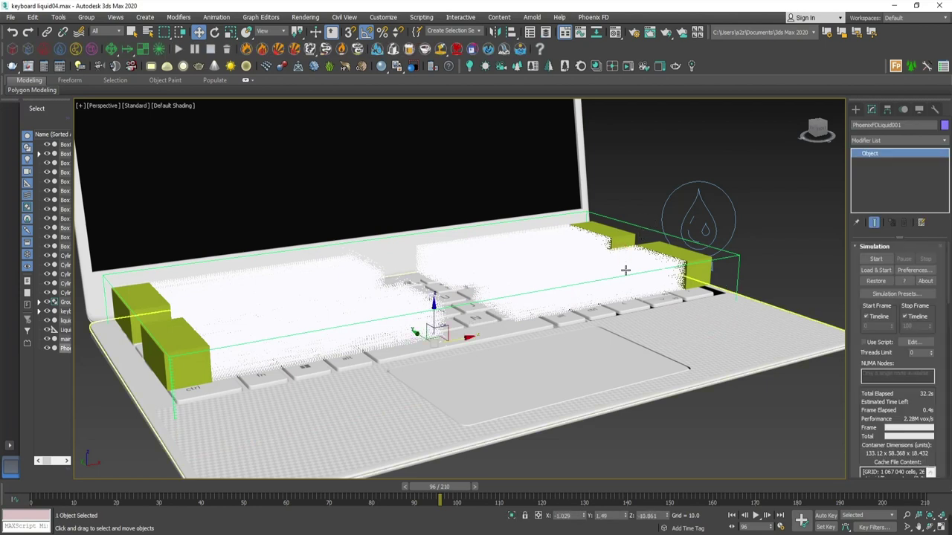
pyautogui.moveTo(948, 293); pyautogui.dragTo(942, 449)
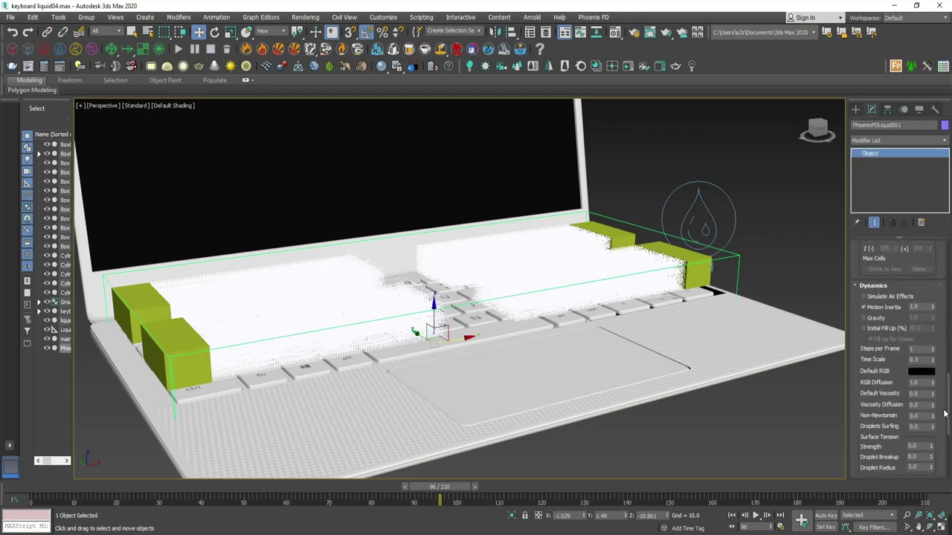
pyautogui.scroll(-1, 868, 404)
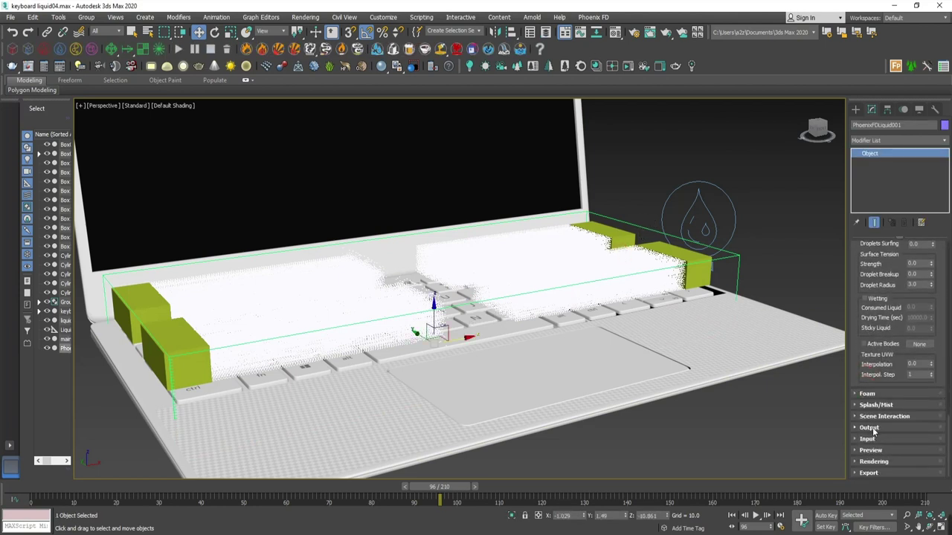
pyautogui.click(869, 428)
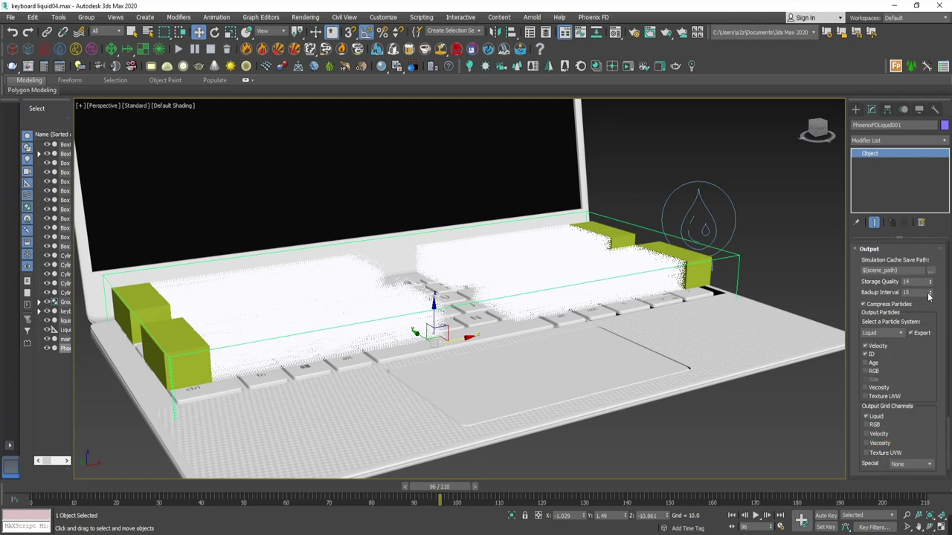
pyautogui.moveTo(915, 367); pyautogui.dragTo(915, 311)
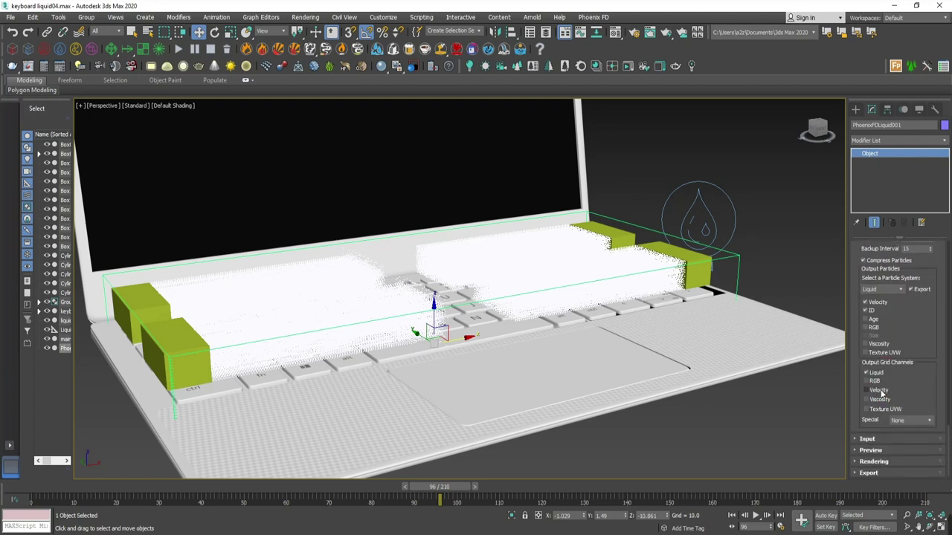
pyautogui.click(871, 450)
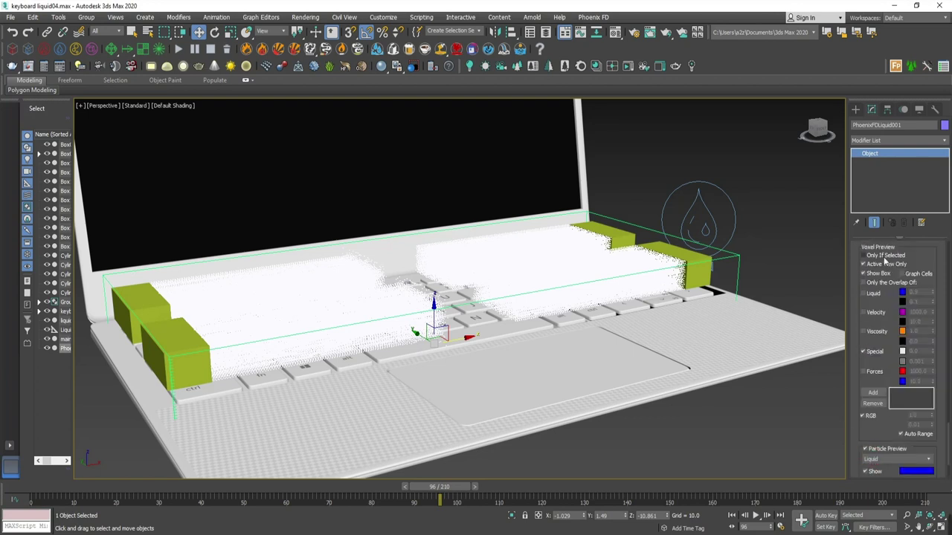
# Enable Show Mesh for a solid liquid preview and scrub back to about frame 40.
pyautogui.scroll(3, 892, 312)
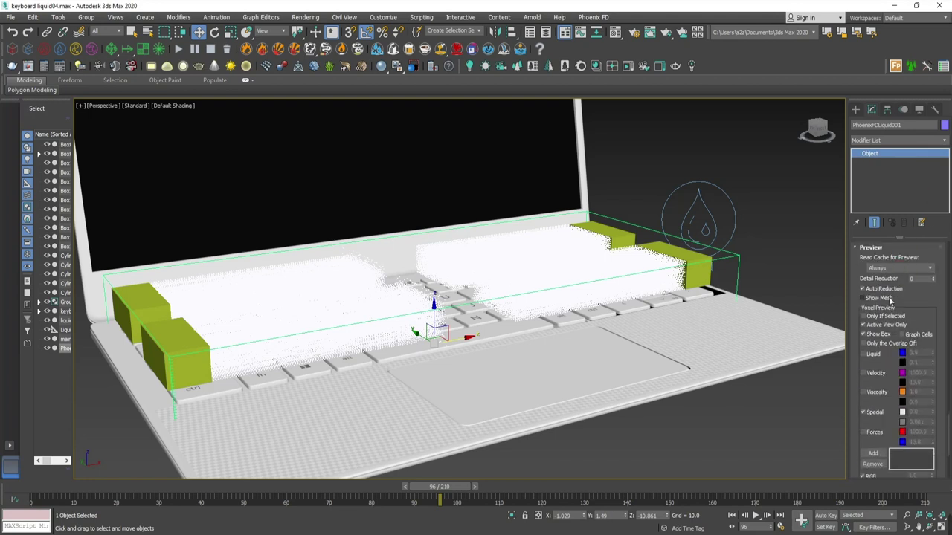
pyautogui.scroll(-2, 878, 349)
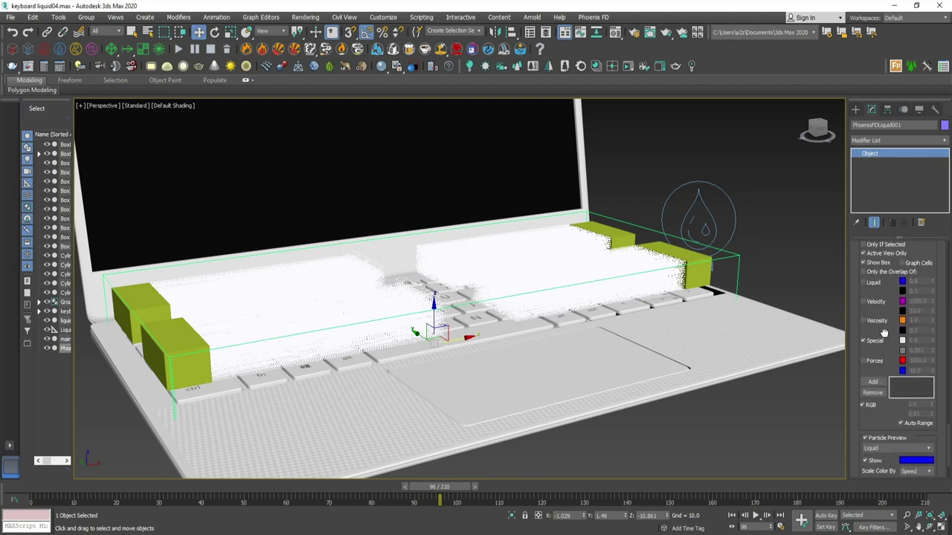
pyautogui.scroll(-4, 880, 378)
pyautogui.scroll(-1, 878, 376)
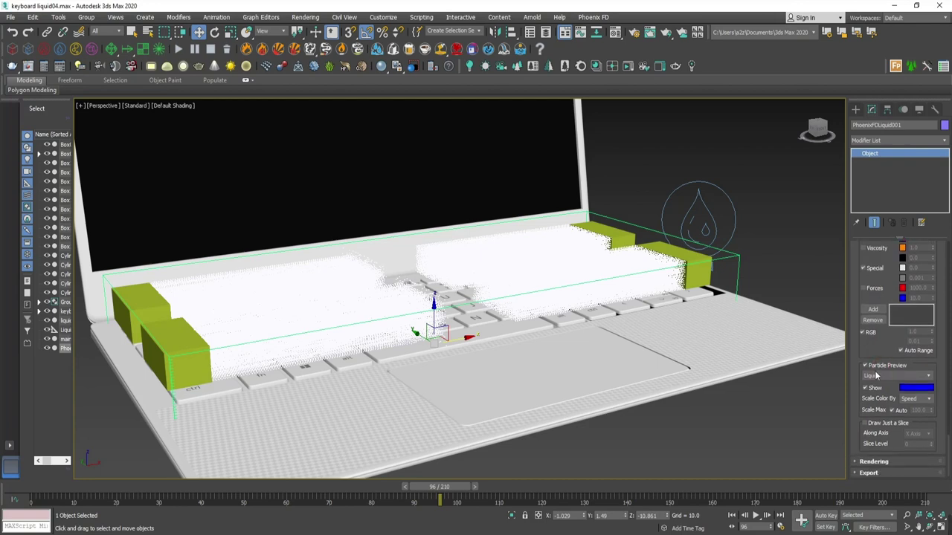
pyautogui.scroll(3, 895, 312)
pyautogui.scroll(2, 893, 312)
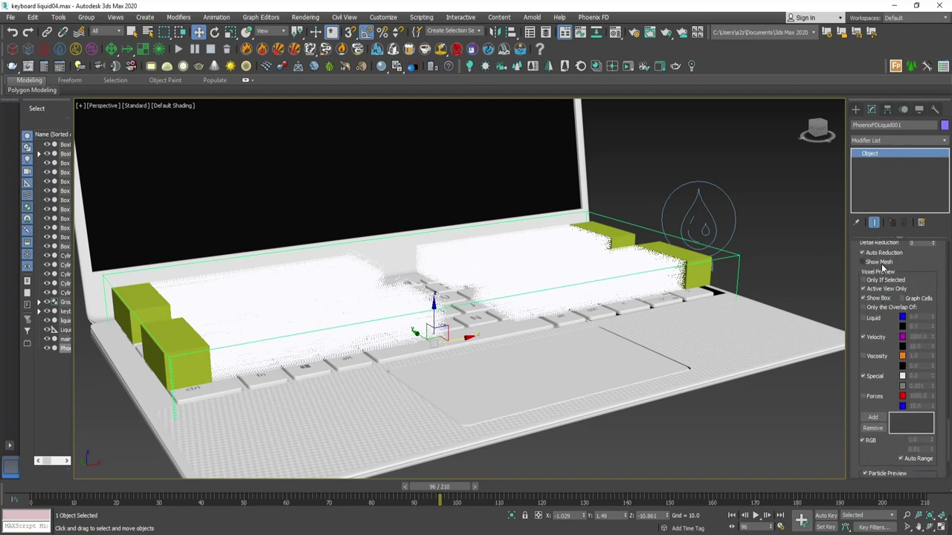
pyautogui.click(863, 261)
pyautogui.moveTo(437, 487); pyautogui.dragTo(205, 487)
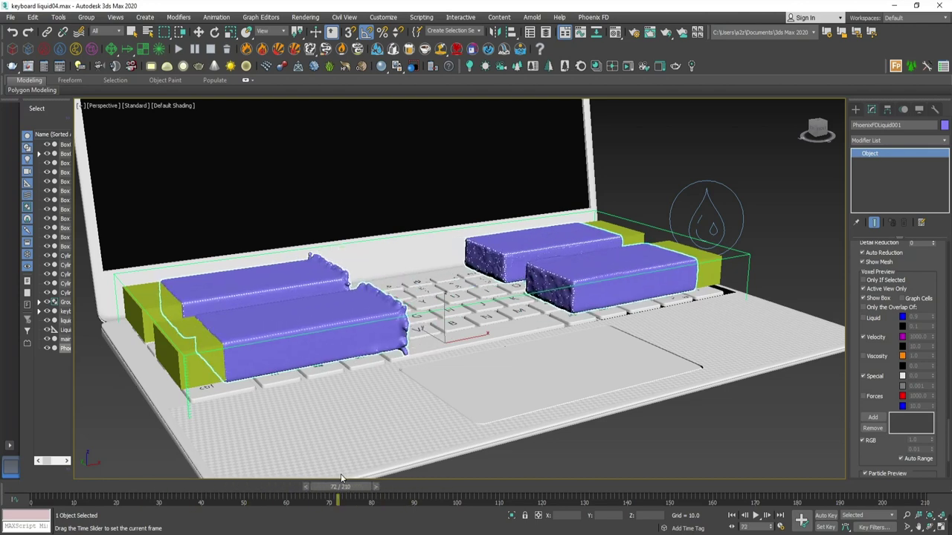
pyautogui.click(199, 31)
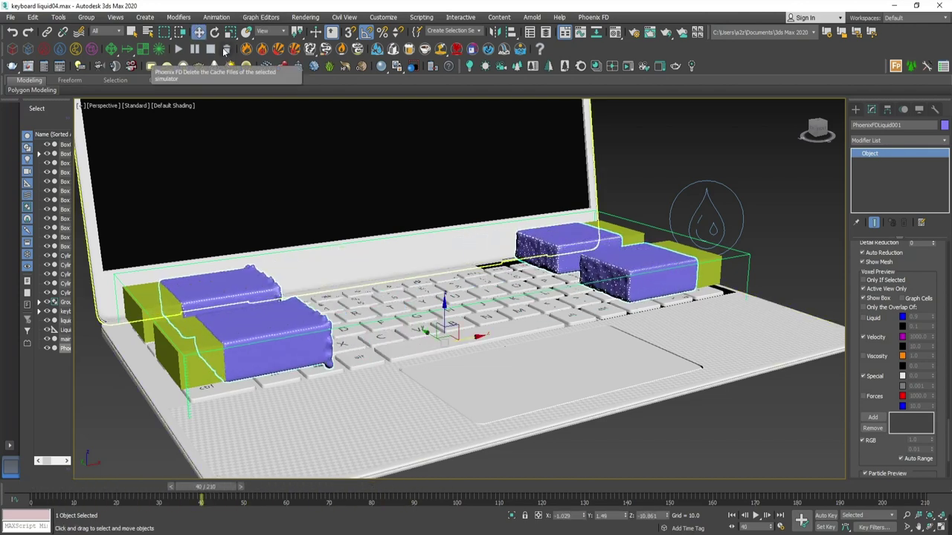
# Delete all of the Phoenix simulator's cached frames.
pyautogui.click(227, 49)
pyautogui.click(593, 304)
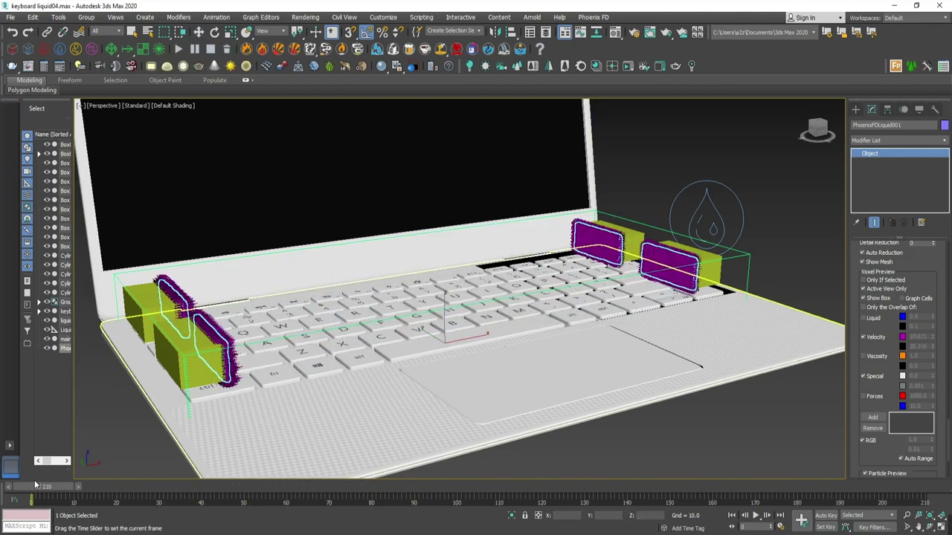
pyautogui.click(226, 49)
pyautogui.click(557, 306)
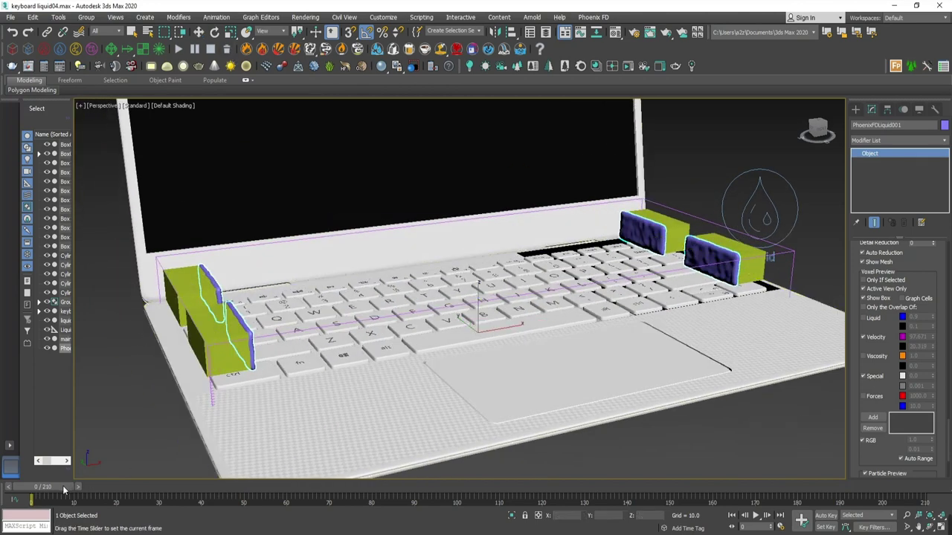
# Turn on Gravity, restart the simulation, and orbit to watch liquid flood the keyboard.
pyautogui.moveTo(950, 432); pyautogui.dragTo(912, 332)
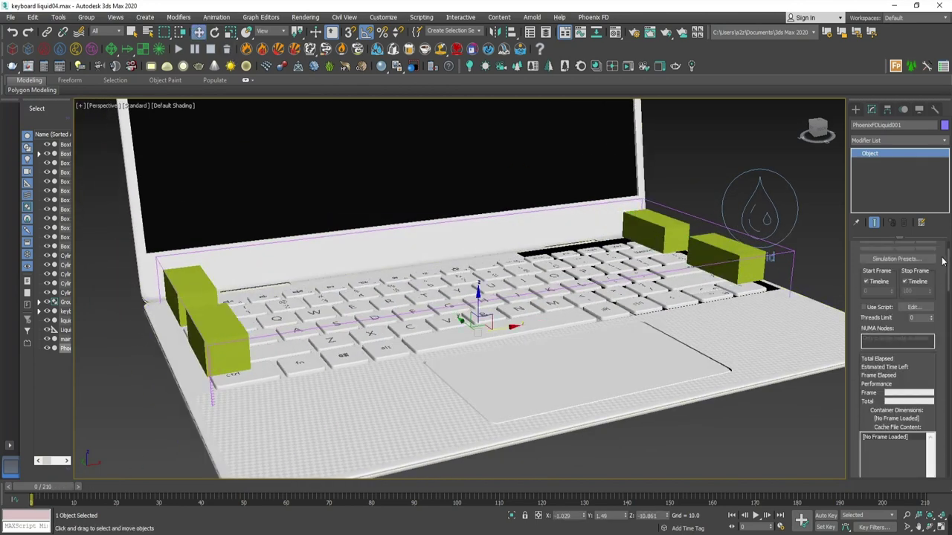
pyautogui.click(863, 320)
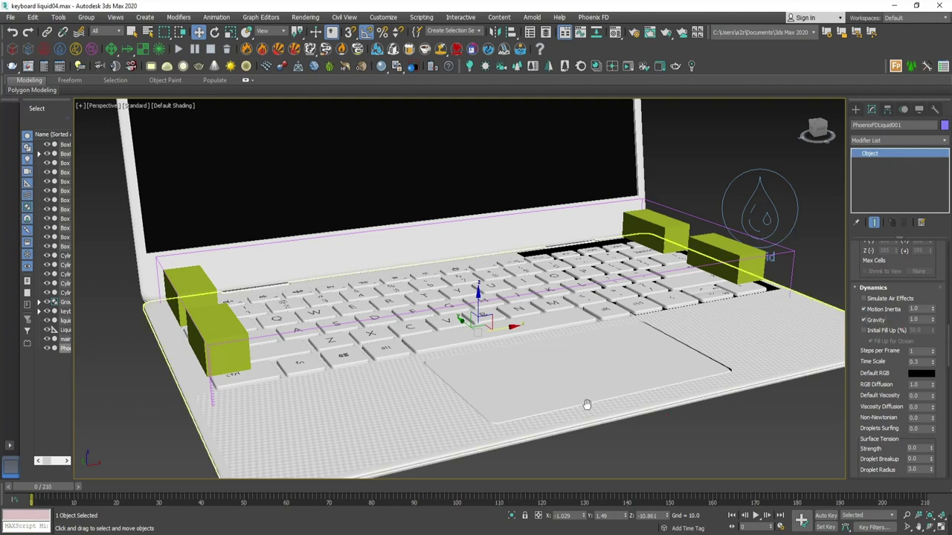
pyautogui.keyDown('alt'); pyautogui.moveTo(584, 399); pyautogui.dragTo(569, 394, button='middle'); pyautogui.keyUp('alt')
pyautogui.click(177, 49)
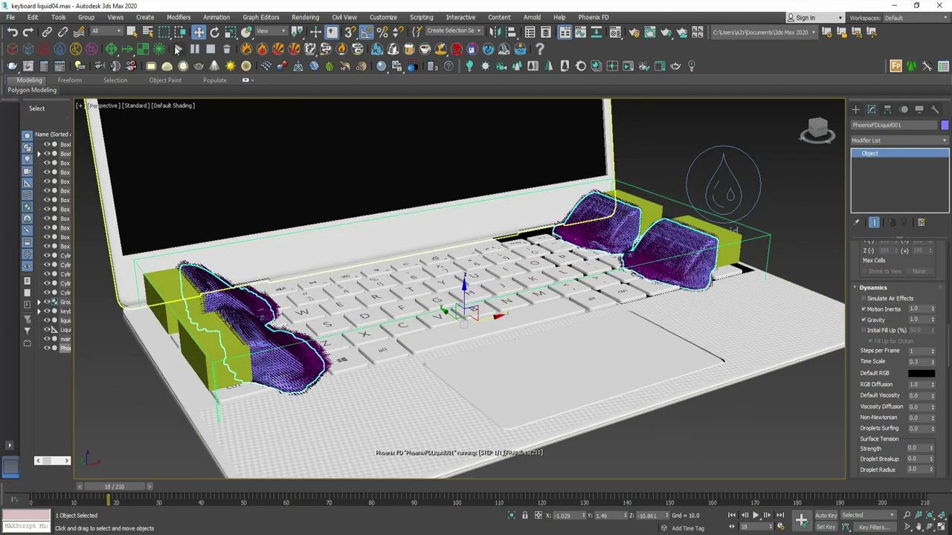
pyautogui.click(140, 376)
pyautogui.moveTo(140, 376)
pyautogui.keyDown('alt'); pyautogui.mouseDown(button='middle')
pyautogui.moveTo(450, 347)
pyautogui.moveTo(440, 324)
pyautogui.moveTo(505, 329)
pyautogui.mouseUp(button='middle'); pyautogui.keyUp('alt')
pyautogui.scroll(2, 450, 347)
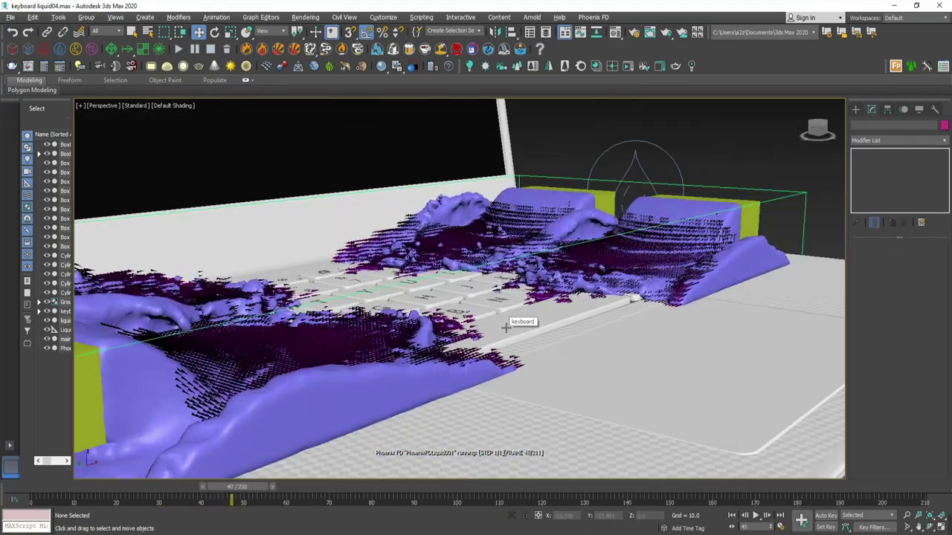
pyautogui.scroll(3, 506, 328)
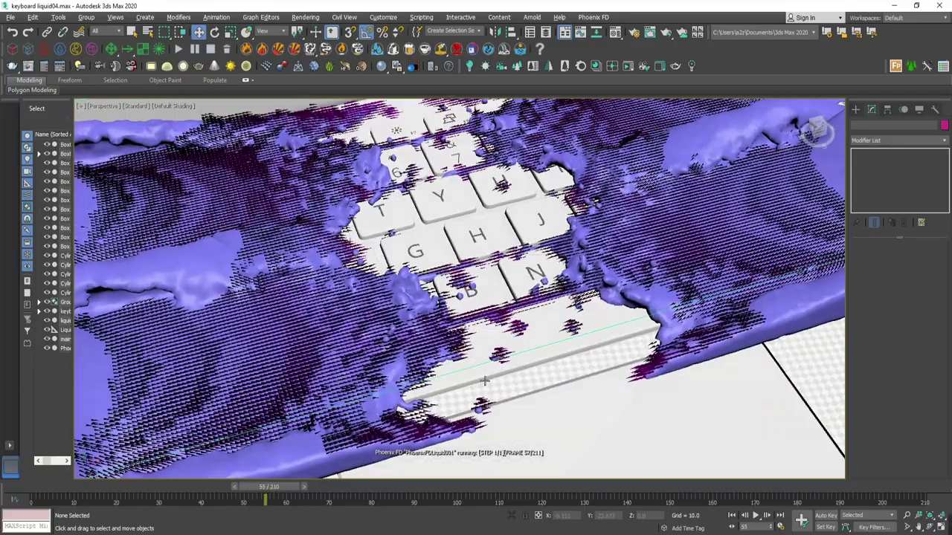
pyautogui.keyDown('alt'); pyautogui.moveTo(505, 328); pyautogui.dragTo(497, 366, button='middle'); pyautogui.keyUp('alt')
pyautogui.scroll(-5, 459, 287)
pyautogui.keyDown('alt'); pyautogui.moveTo(458, 287); pyautogui.dragTo(459, 312, button='middle'); pyautogui.keyUp('alt')
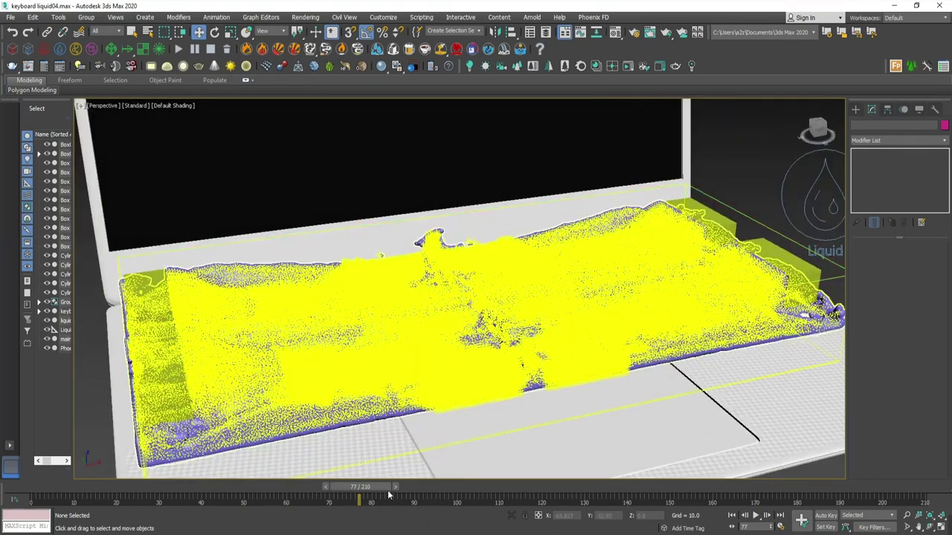
# Play back the simulated liquid, stop it, and return to frame 0.
pyautogui.click(756, 515)
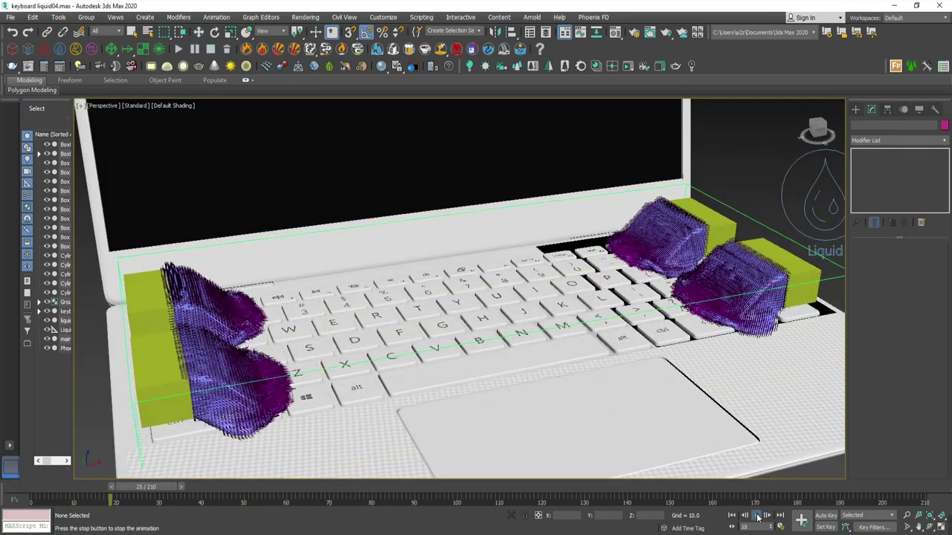
pyautogui.click(756, 515)
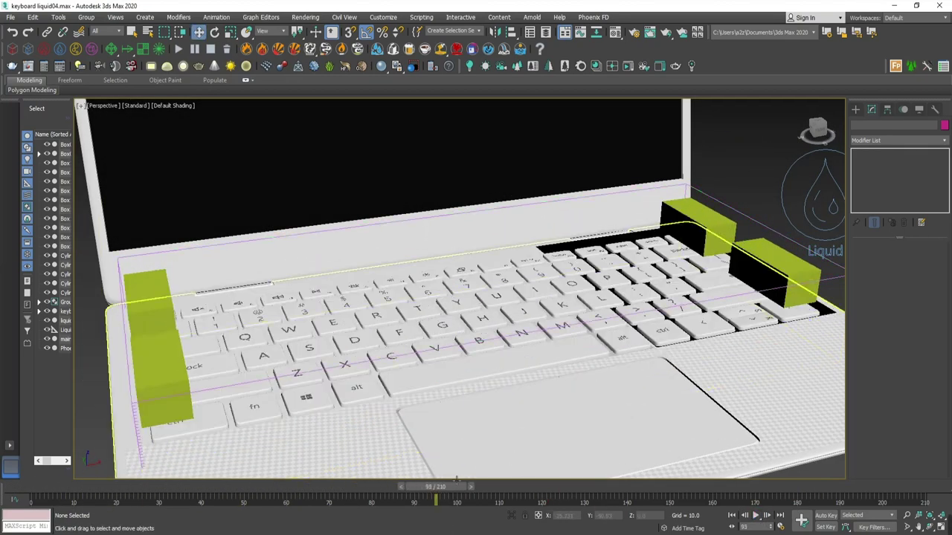
pyautogui.press('Home')
pyautogui.press('w')
pyautogui.click(191, 187)
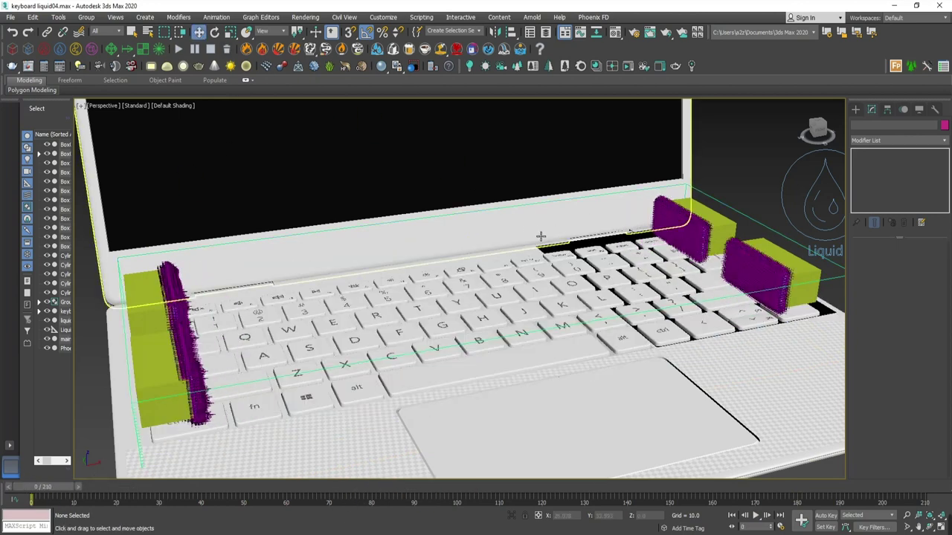
# Select the liquid simulator and delete its cache files.
pyautogui.click(749, 234)
pyautogui.click(226, 49)
pyautogui.click(559, 305)
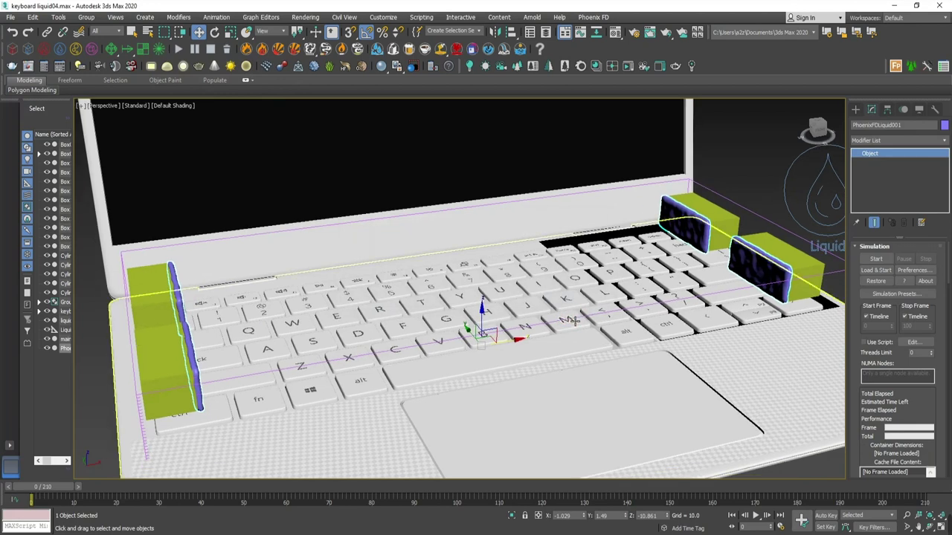
pyautogui.keyDown('alt'); pyautogui.moveTo(570, 320); pyautogui.dragTo(521, 328, button='middle'); pyautogui.keyUp('alt')
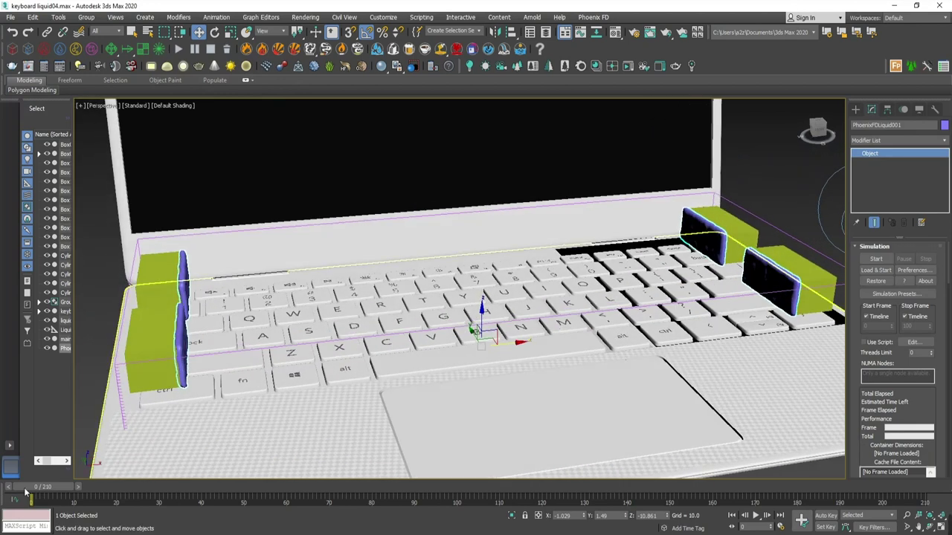
# In Element mode, select all four liquid source boxes and scale them down on Z.
pyautogui.press('w')
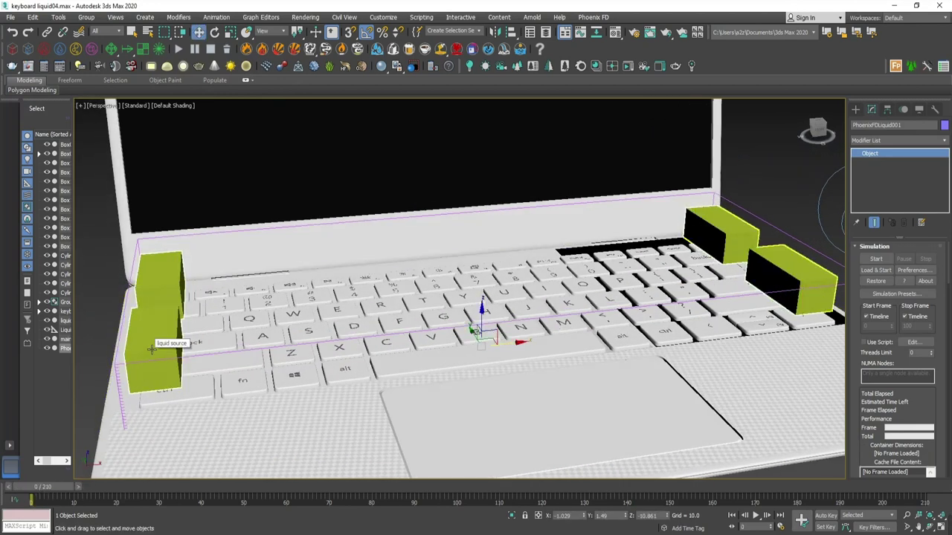
pyautogui.click(152, 348)
pyautogui.click(920, 258)
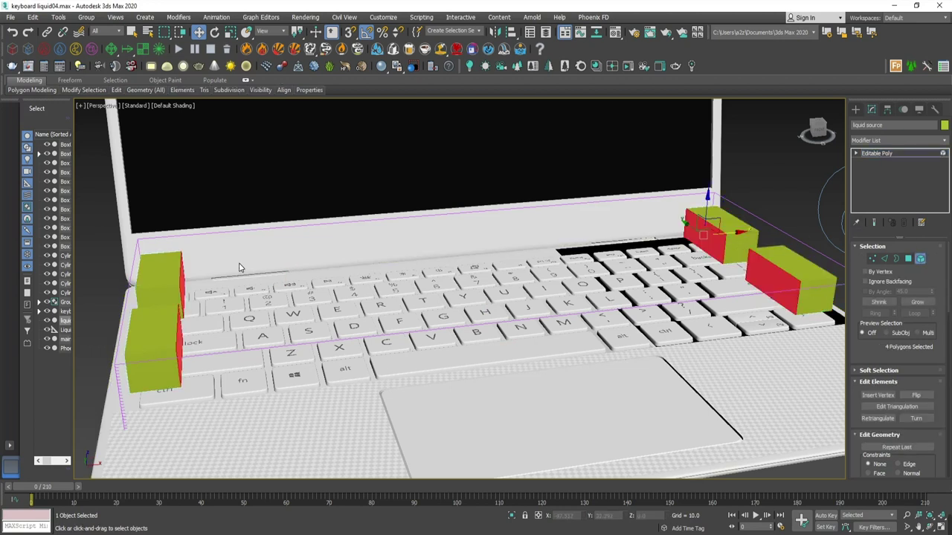
pyautogui.click(170, 277)
pyautogui.keyDown('ctrl'); pyautogui.click(196, 318); pyautogui.keyUp('ctrl')
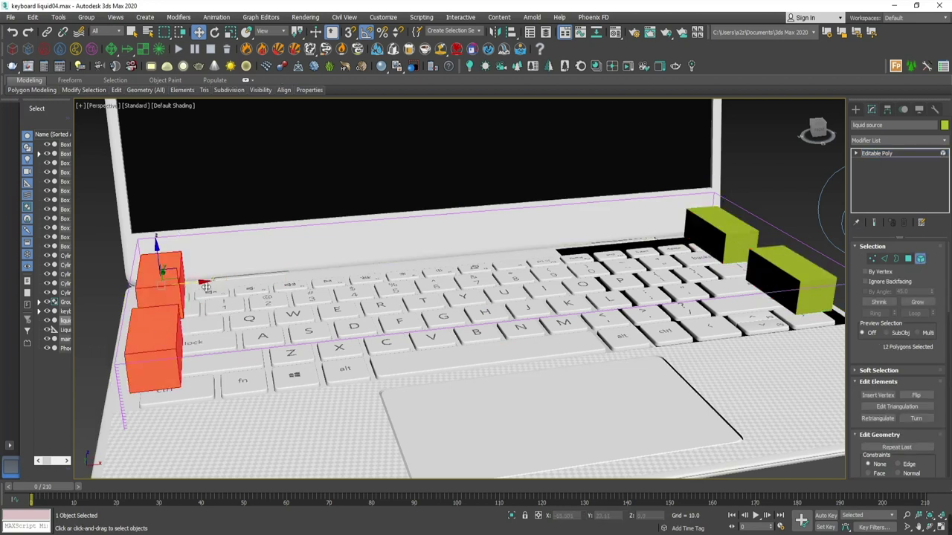
pyautogui.keyDown('ctrl'); pyautogui.click(718, 231); pyautogui.keyUp('ctrl')
pyautogui.keyDown('ctrl'); pyautogui.click(788, 281); pyautogui.keyUp('ctrl')
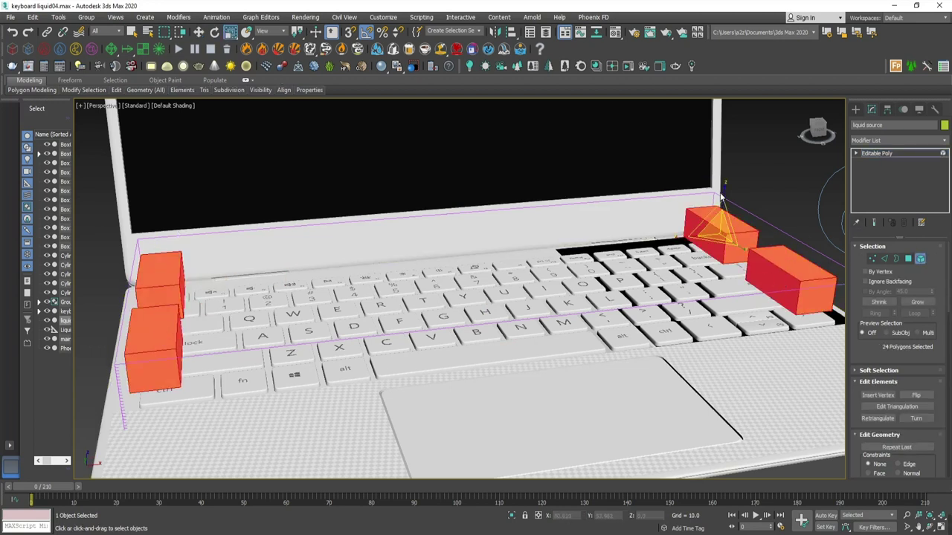
pyautogui.moveTo(728, 192); pyautogui.dragTo(721, 223)
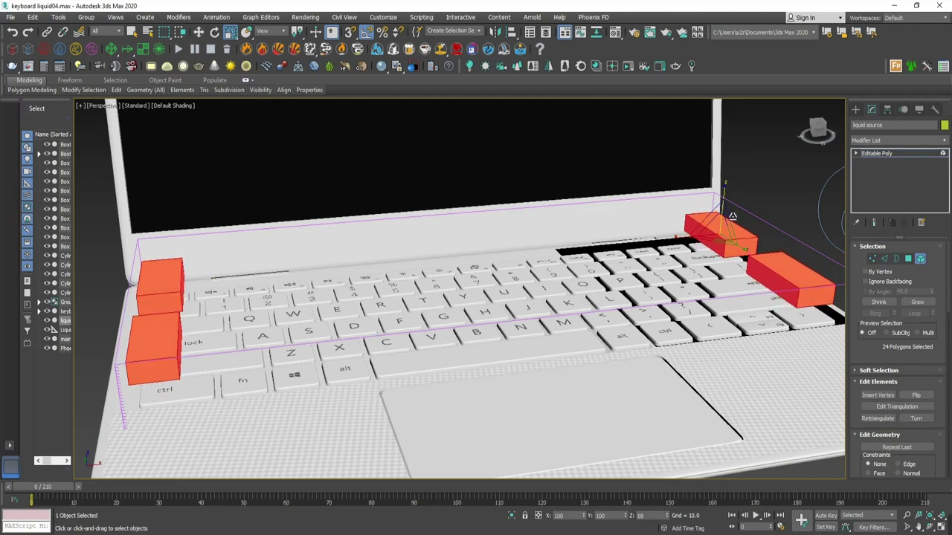
# Check the flattened boxes in top wireframe view, exit sub-object mode, and restart the simulation.
pyautogui.press('w')
pyautogui.keyDown('alt'); pyautogui.moveTo(726, 219); pyautogui.dragTo(577, 264, button='middle'); pyautogui.keyUp('alt')
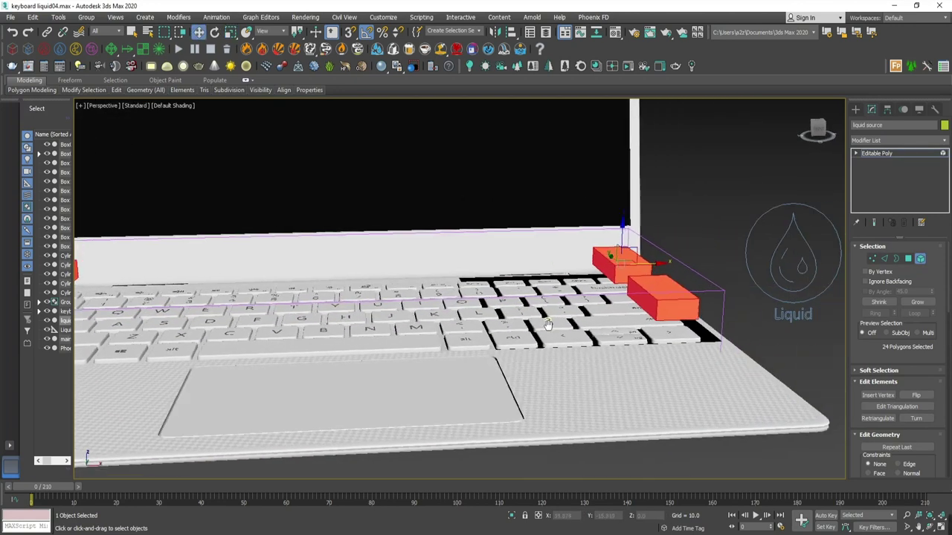
pyautogui.hotkey('alt', 'w')
pyautogui.hotkey('alt', 'w')
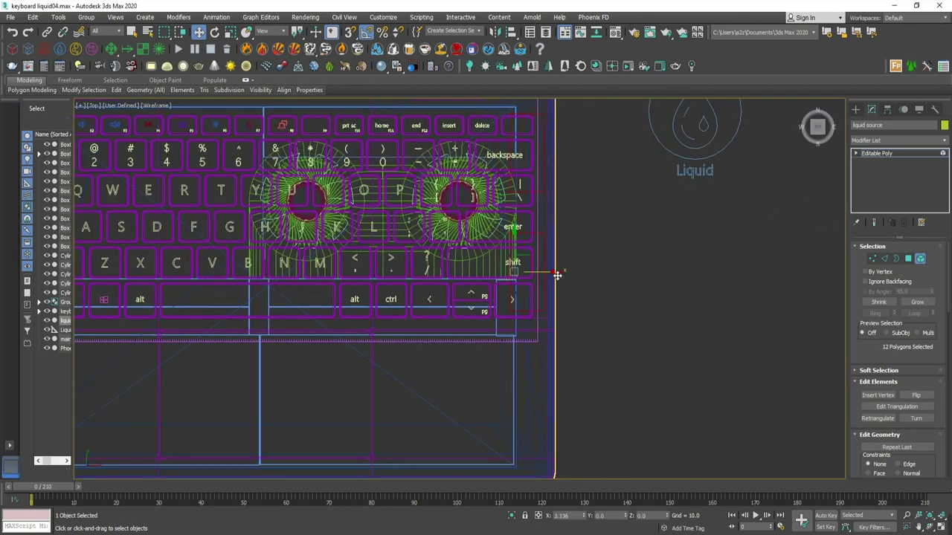
pyautogui.scroll(-2, 558, 266)
pyautogui.scroll(1, 560, 272)
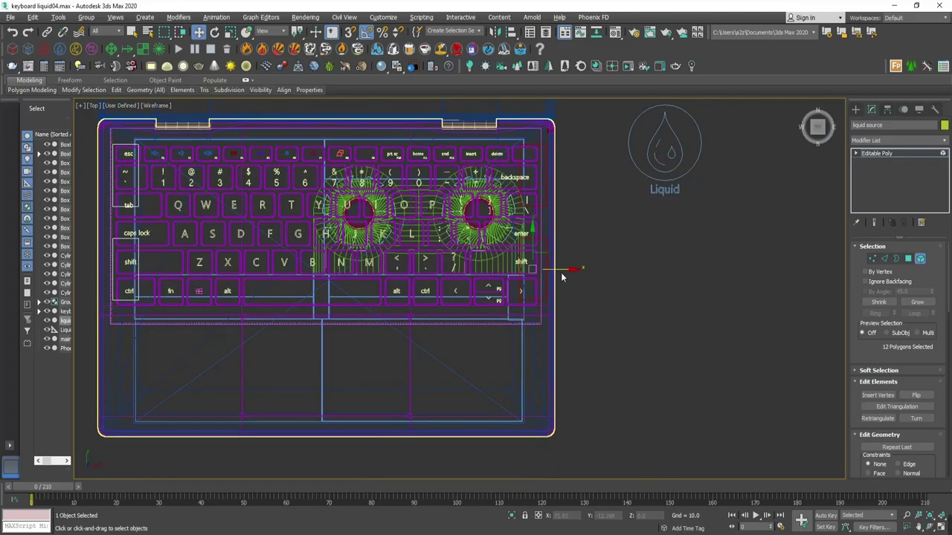
pyautogui.hotkey('ctrl', 'z')
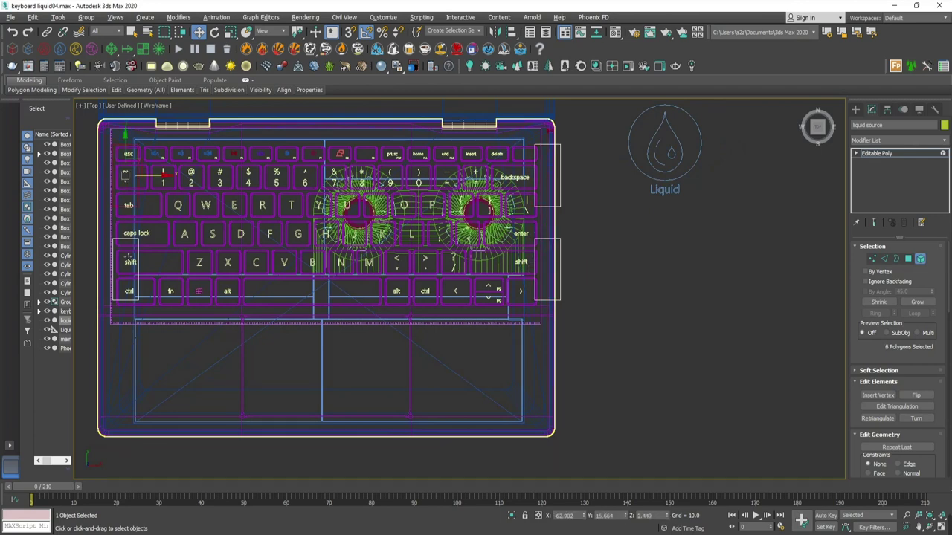
pyautogui.hotkey('alt', 'w')
pyautogui.hotkey('alt', 'w')
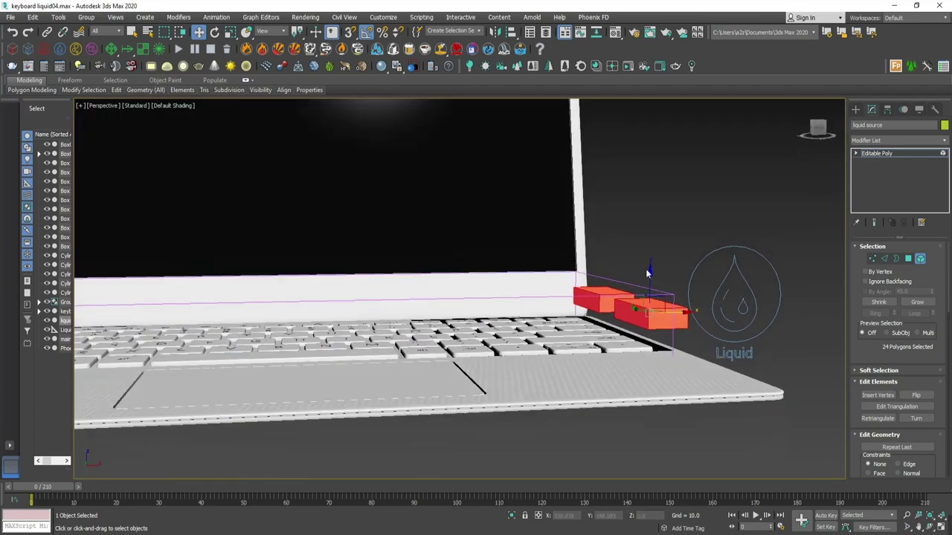
pyautogui.keyDown('alt'); pyautogui.moveTo(464, 329); pyautogui.dragTo(520, 328, button='middle'); pyautogui.keyUp('alt')
pyautogui.press('4')
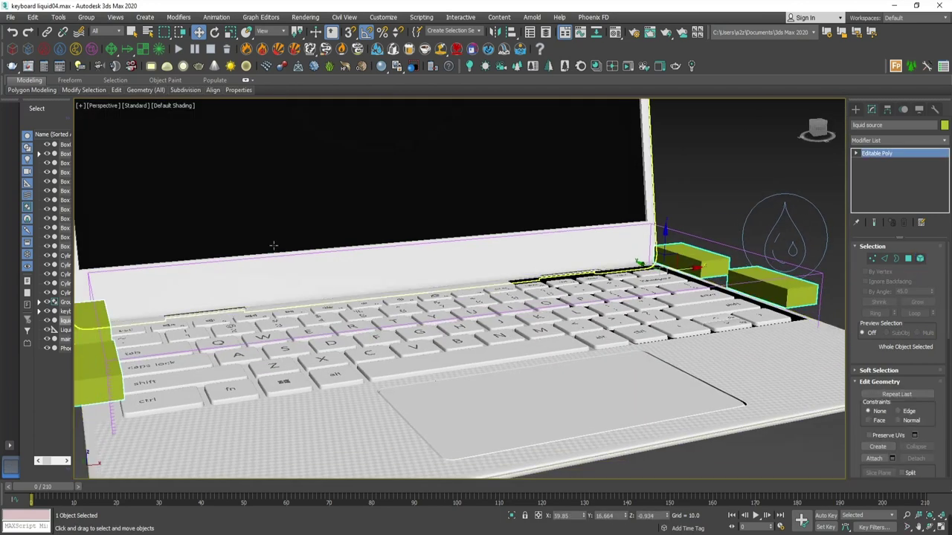
pyautogui.click(179, 49)
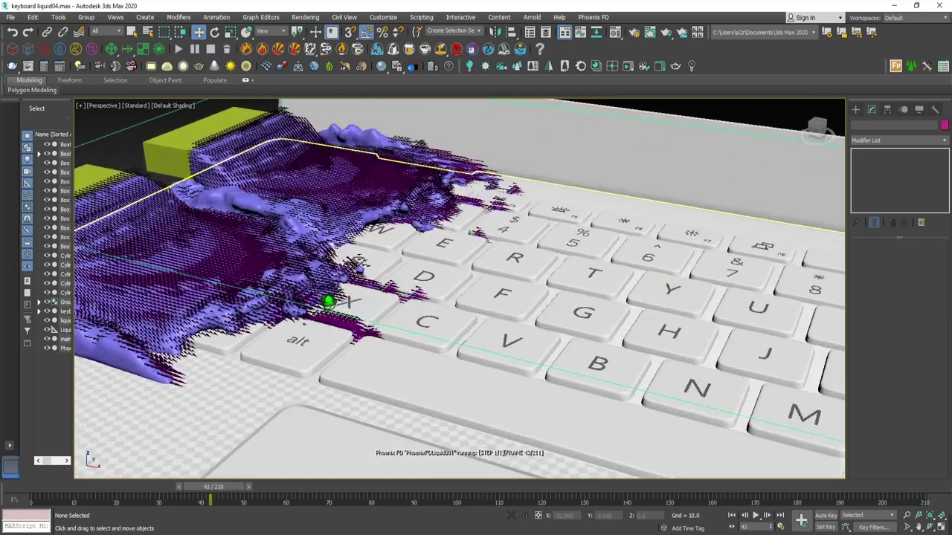
# Select the liquid simulator and play back the simulation, then stop it.
pyautogui.click(186, 223)
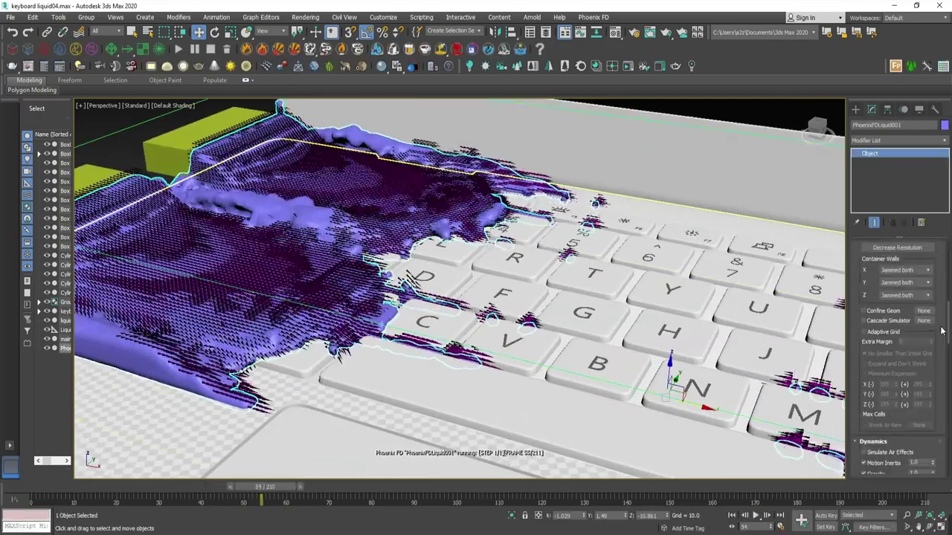
pyautogui.scroll(-5, 930, 335)
pyautogui.scroll(-5, 915, 350)
pyautogui.scroll(-5, 893, 368)
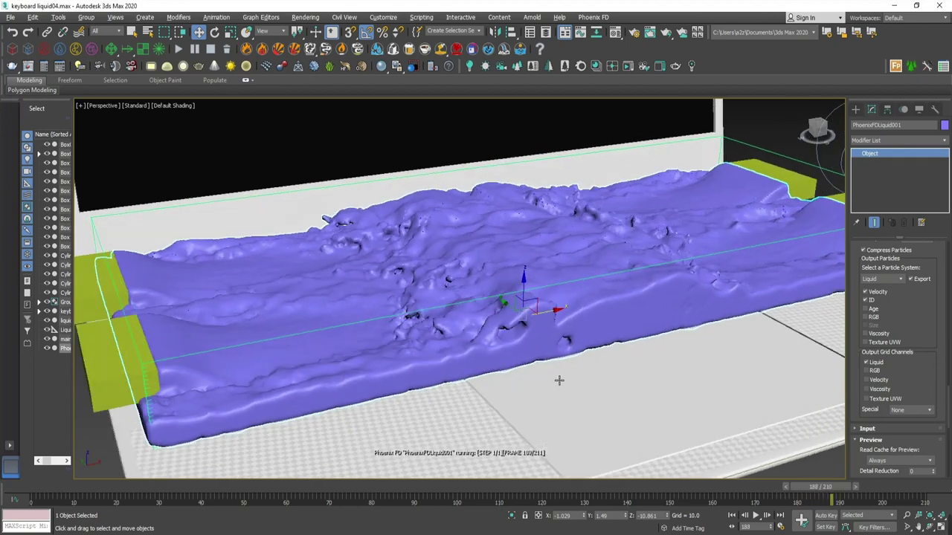
pyautogui.click(758, 515)
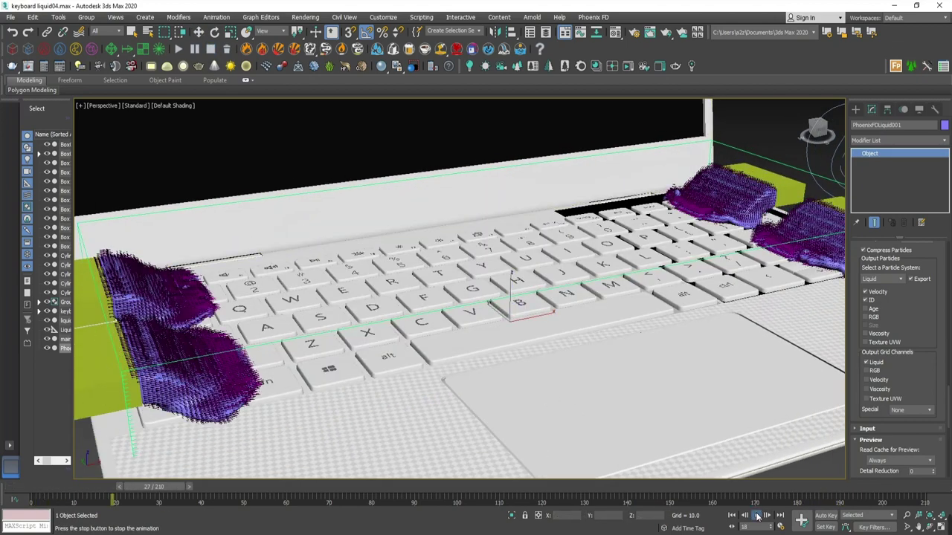
pyautogui.click(757, 515)
# Return to frame 0 and scrub ahead to see liquid spreading across the keys.
pyautogui.press('w')
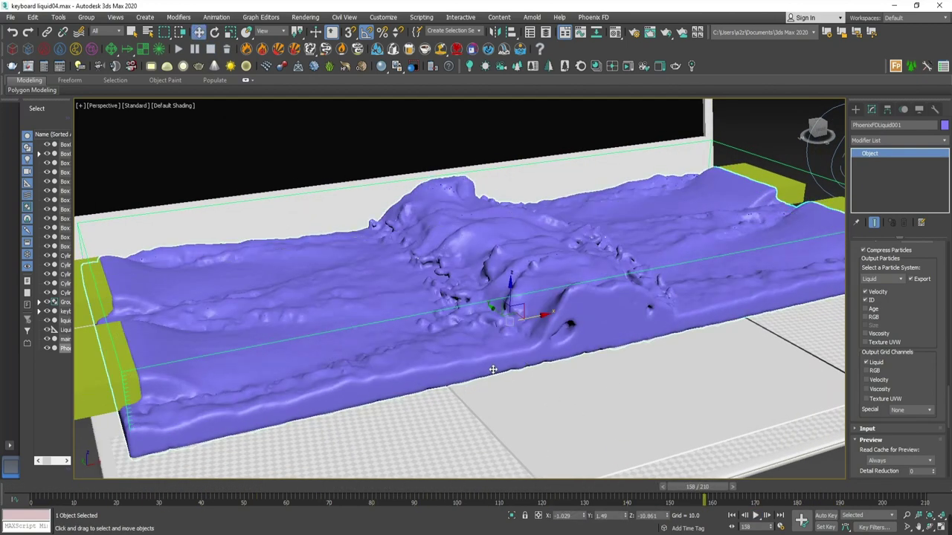
pyautogui.press('Home')
pyautogui.scroll(3, 493, 297)
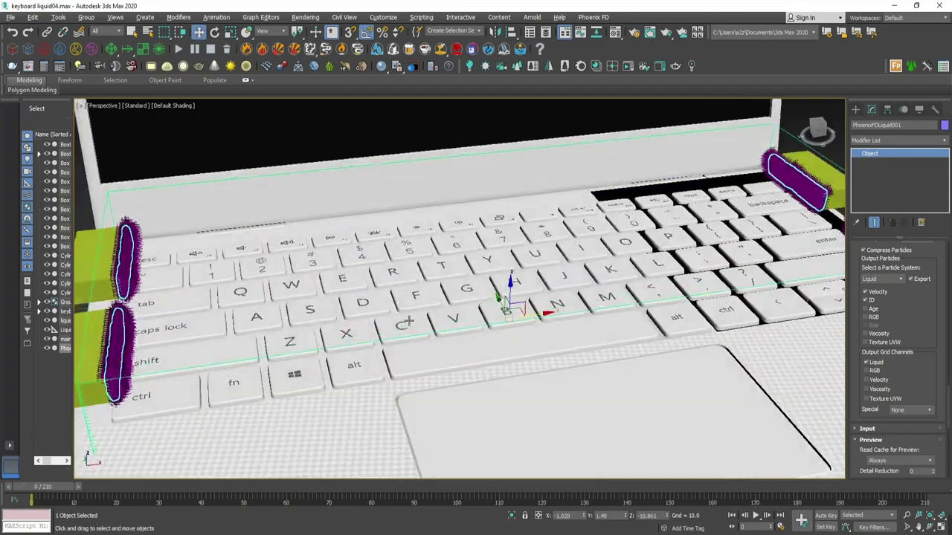
pyautogui.scroll(3, 493, 297)
pyautogui.scroll(-3, 493, 297)
pyautogui.moveTo(43, 487); pyautogui.dragTo(426, 484)
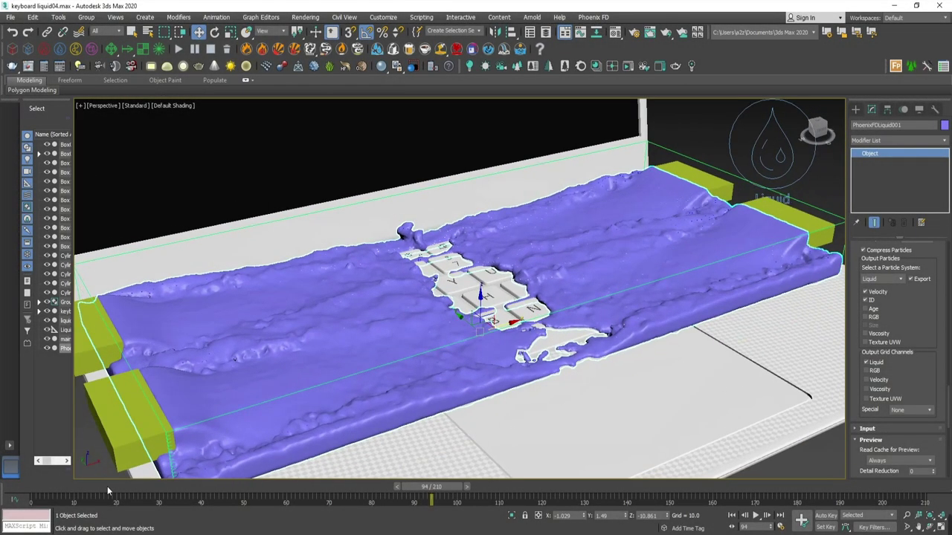
# Delete the liquid simulation's cached frames.
pyautogui.click(226, 65)
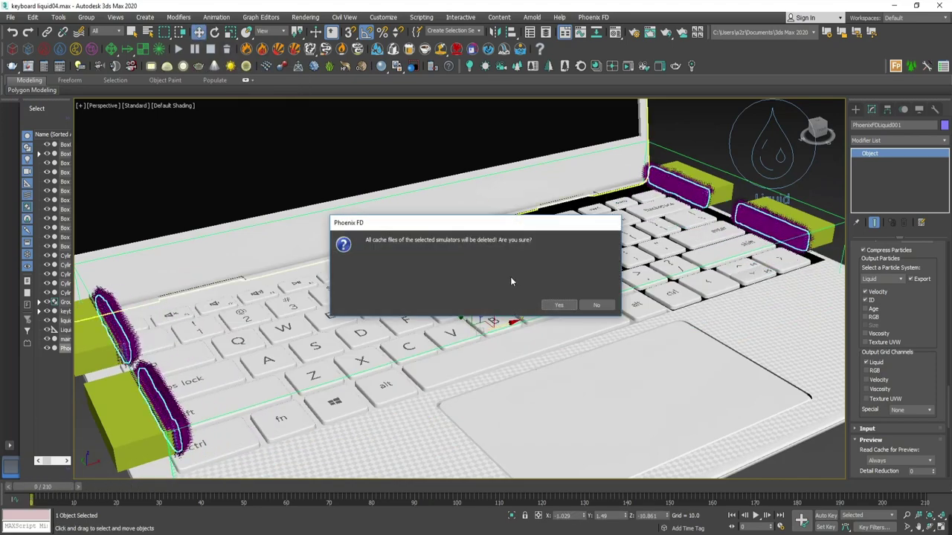
pyautogui.click(559, 309)
pyautogui.moveTo(611, 319)
pyautogui.keyDown('alt'); pyautogui.mouseDown(button='middle')
pyautogui.moveTo(637, 323)
pyautogui.moveTo(637, 355)
pyautogui.mouseUp(button='middle'); pyautogui.keyUp('alt')
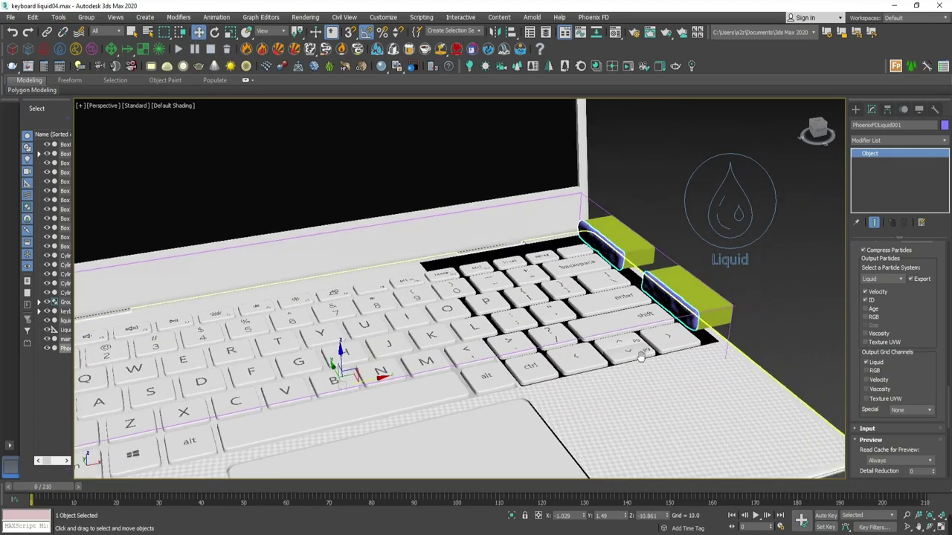
# Create a Phoenix FD Body Force helper beside the laptop.
pyautogui.click(856, 109)
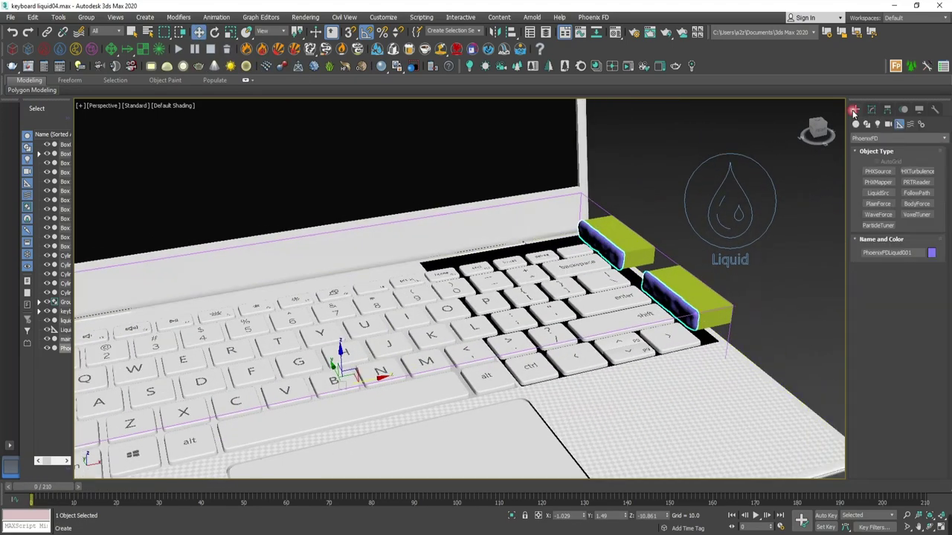
pyautogui.click(917, 203)
pyautogui.moveTo(746, 310); pyautogui.dragTo(620, 310, button='middle')
pyautogui.moveTo(678, 305); pyautogui.dragTo(691, 322)
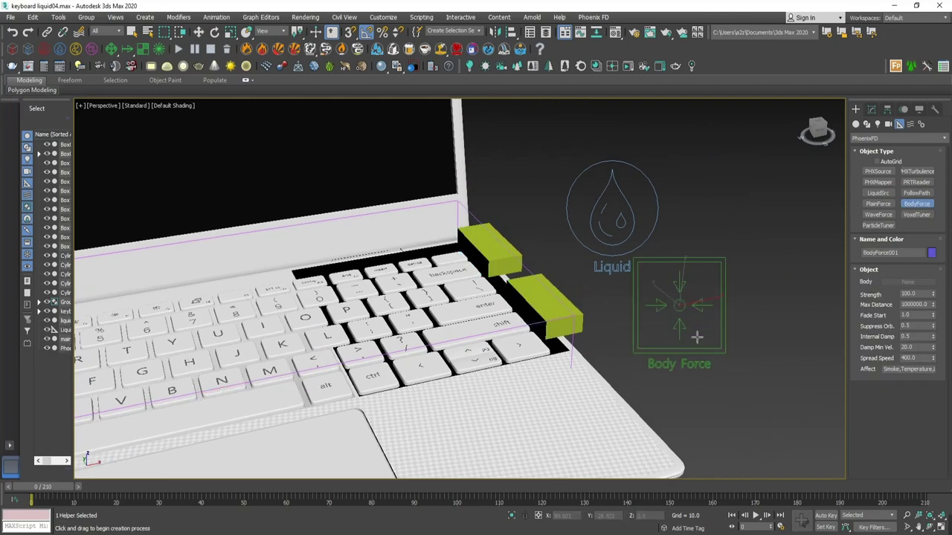
pyautogui.rightClick(696, 336)
pyautogui.moveTo(696, 336)
pyautogui.keyDown('alt'); pyautogui.mouseDown(button='middle')
pyautogui.moveTo(661, 280)
pyautogui.moveTo(662, 294)
pyautogui.mouseUp(button='middle'); pyautogui.keyUp('alt')
# Set BodyForce001's Body to the keyboard in its parameters.
pyautogui.click(872, 109)
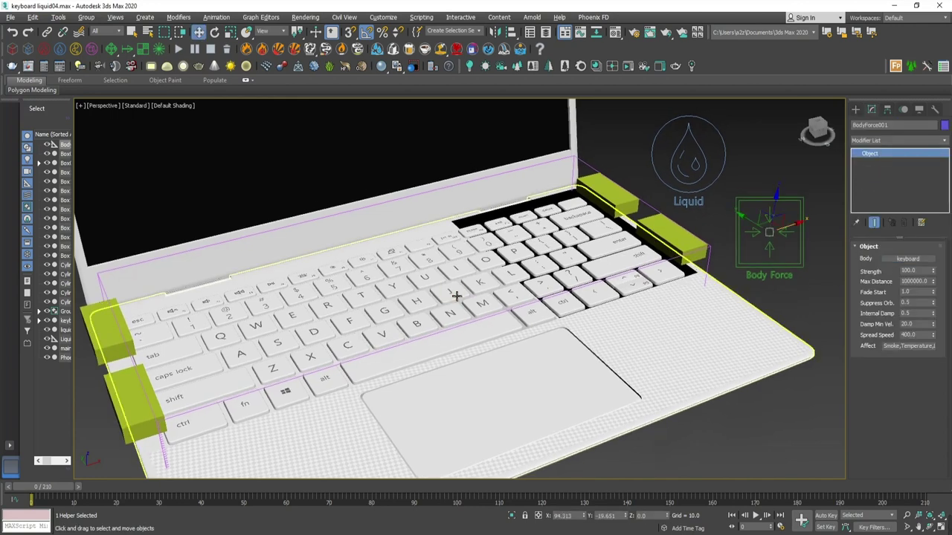
pyautogui.moveTo(563, 316); pyautogui.dragTo(580, 312, button='middle')
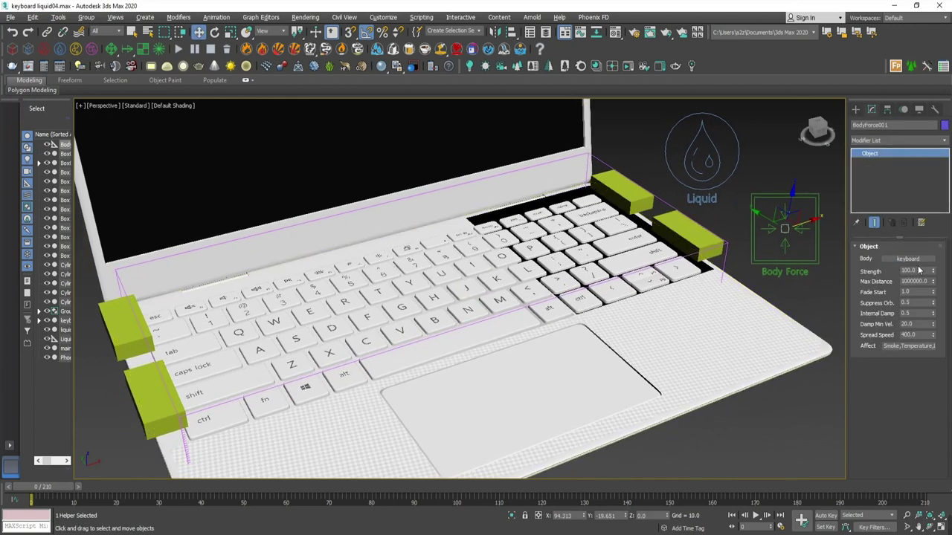
pyautogui.moveTo(585, 357)
pyautogui.keyDown('alt'); pyautogui.mouseDown(button='middle')
pyautogui.moveTo(583, 340)
pyautogui.moveTo(597, 368)
pyautogui.mouseUp(button='middle'); pyautogui.keyUp('alt')
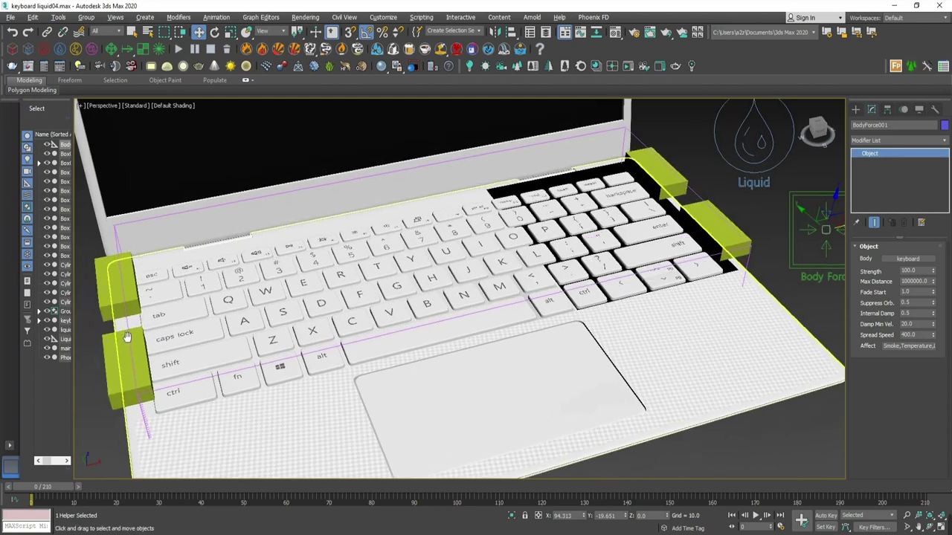
pyautogui.click(122, 344)
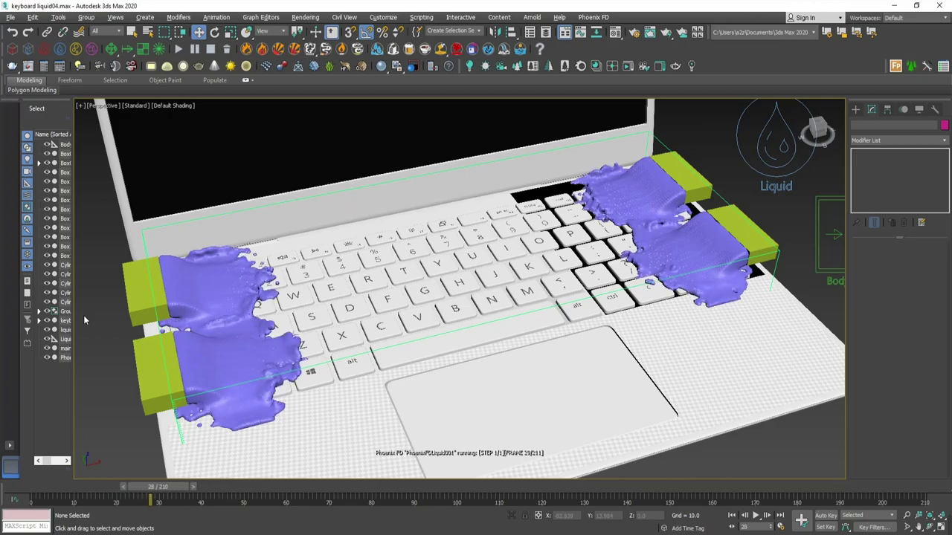
pyautogui.moveTo(401, 350)
pyautogui.keyDown('alt'); pyautogui.mouseDown(button='middle')
pyautogui.moveTo(411, 344)
pyautogui.moveTo(405, 364)
pyautogui.mouseUp(button='middle'); pyautogui.keyUp('alt')
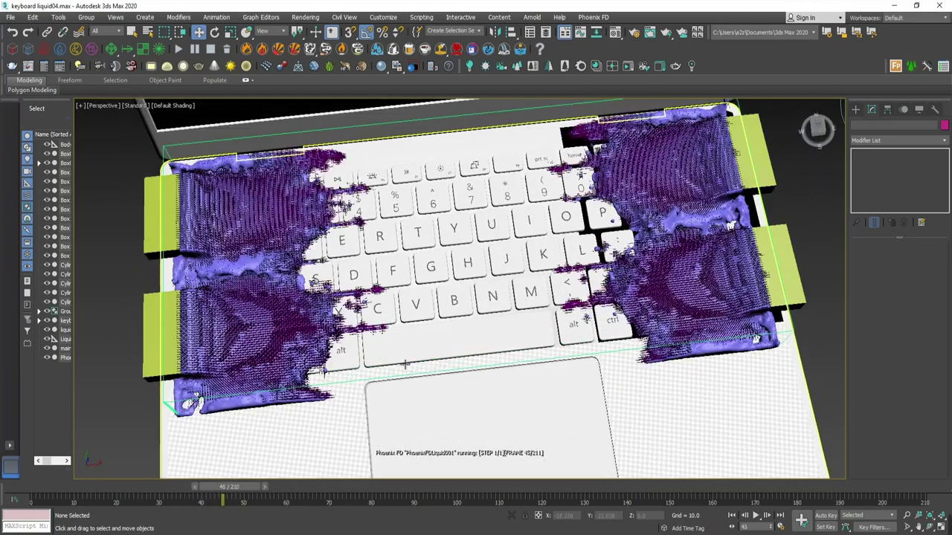
# Pan and orbit to watch liquid flow around the keys, then scrub back to frame 0.
pyautogui.scroll(5, 406, 364)
pyautogui.moveTo(610, 409); pyautogui.dragTo(452, 405, button='middle')
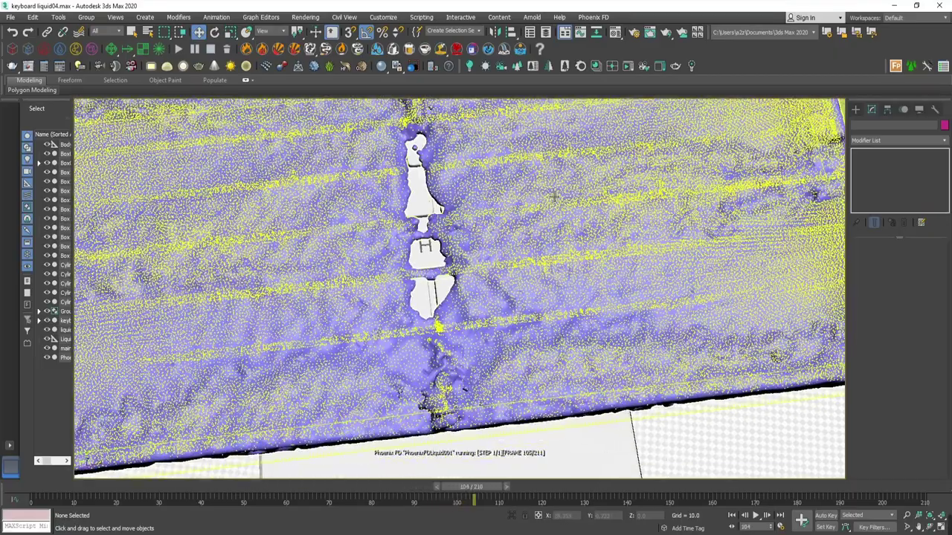
pyautogui.hotkey('shift', 'z')
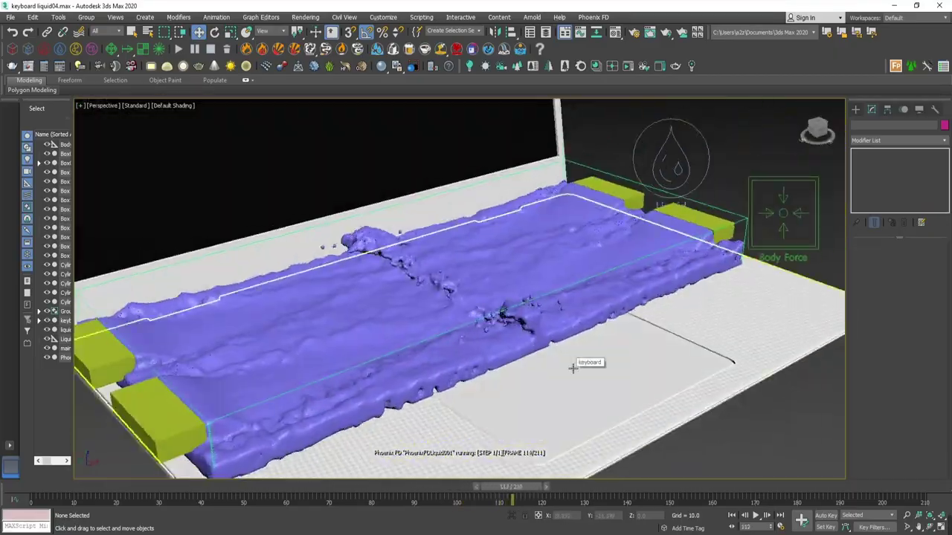
pyautogui.moveTo(572, 368)
pyautogui.keyDown('alt'); pyautogui.mouseDown(button='middle')
pyautogui.moveTo(580, 406)
pyautogui.moveTo(539, 437)
pyautogui.mouseUp(button='middle'); pyautogui.keyUp('alt')
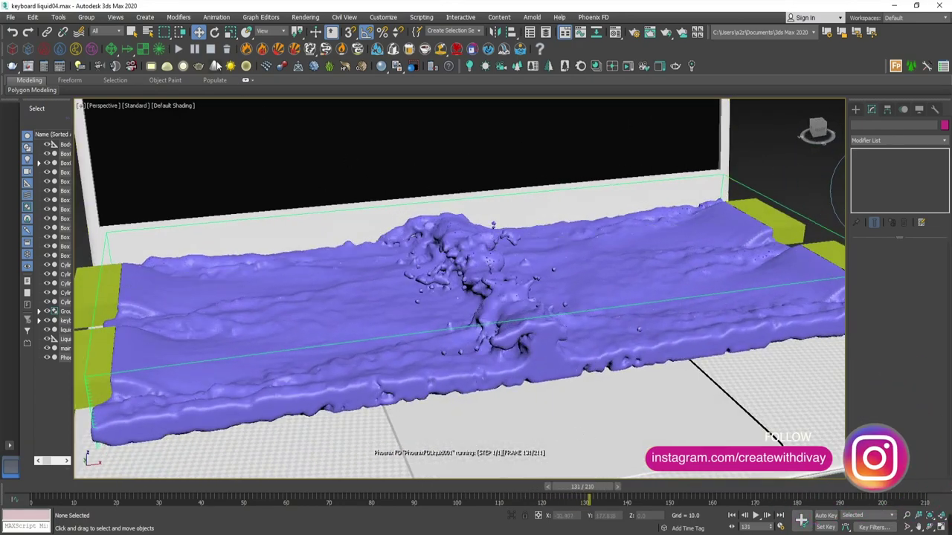
pyautogui.moveTo(574, 486); pyautogui.dragTo(30, 485)
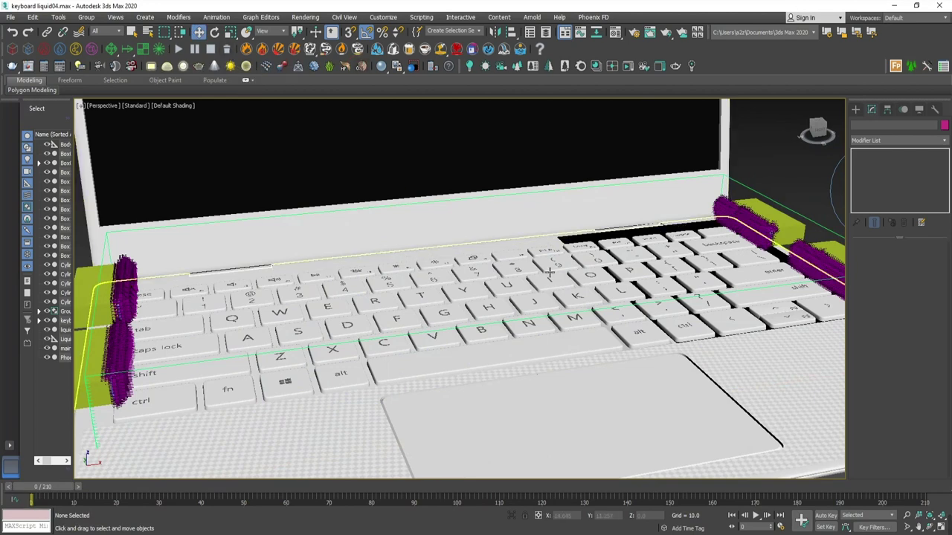
# Select the Phoenix liquid simulator and clear its cache.
pyautogui.click(741, 191)
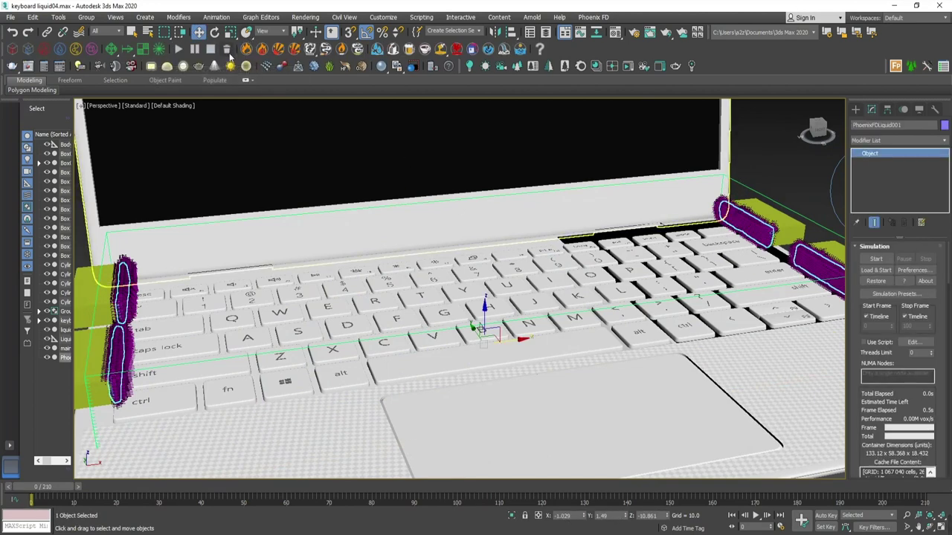
pyautogui.click(229, 49)
pyautogui.click(554, 305)
pyautogui.scroll(-5, 553, 311)
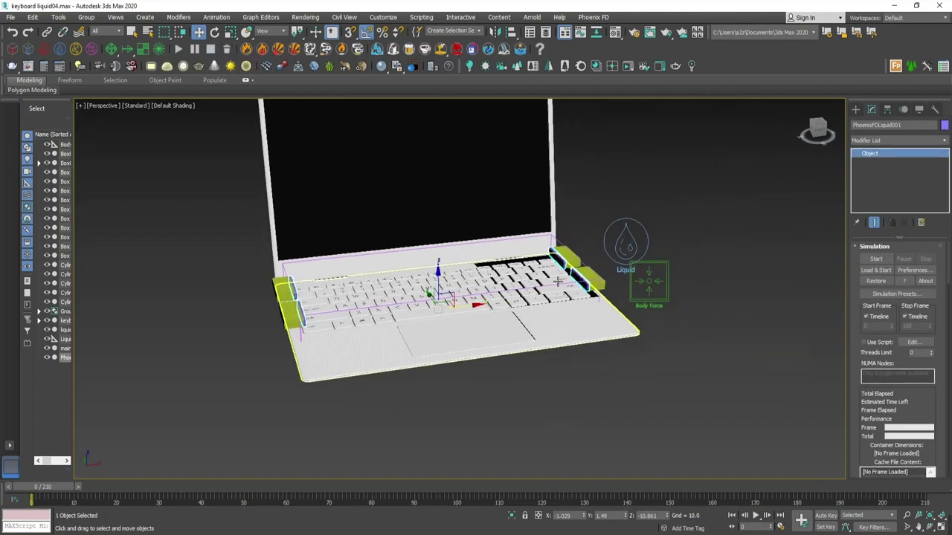
pyautogui.scroll(8, 577, 288)
pyautogui.scroll(-3, 550, 245)
# Switch the scene display units to Centimeters in Units Setup.
pyautogui.click(734, 265)
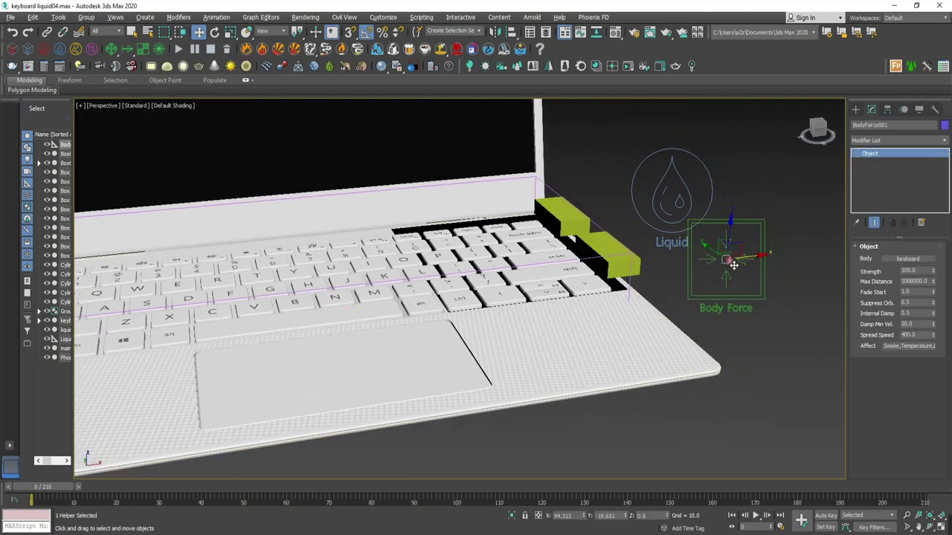
pyautogui.moveTo(743, 282)
pyautogui.keyDown('alt'); pyautogui.mouseDown(button='middle')
pyautogui.moveTo(621, 325)
pyautogui.moveTo(461, 177)
pyautogui.mouseUp(button='middle'); pyautogui.keyUp('alt')
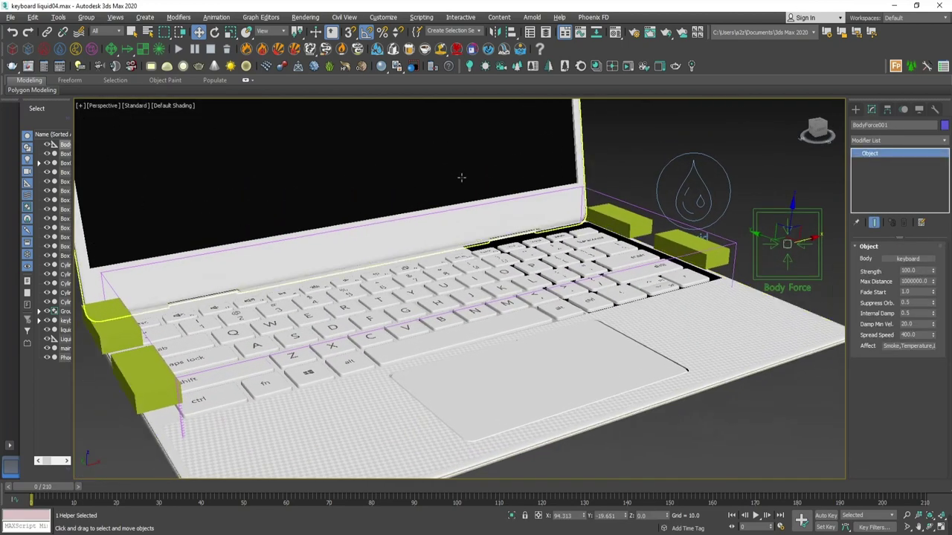
pyautogui.click(623, 142)
pyautogui.click(383, 17)
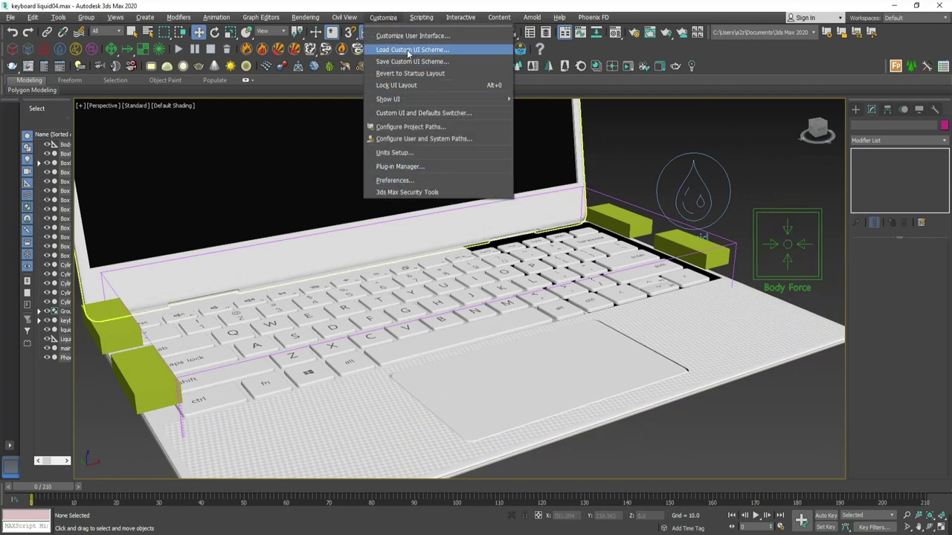
pyautogui.click(394, 153)
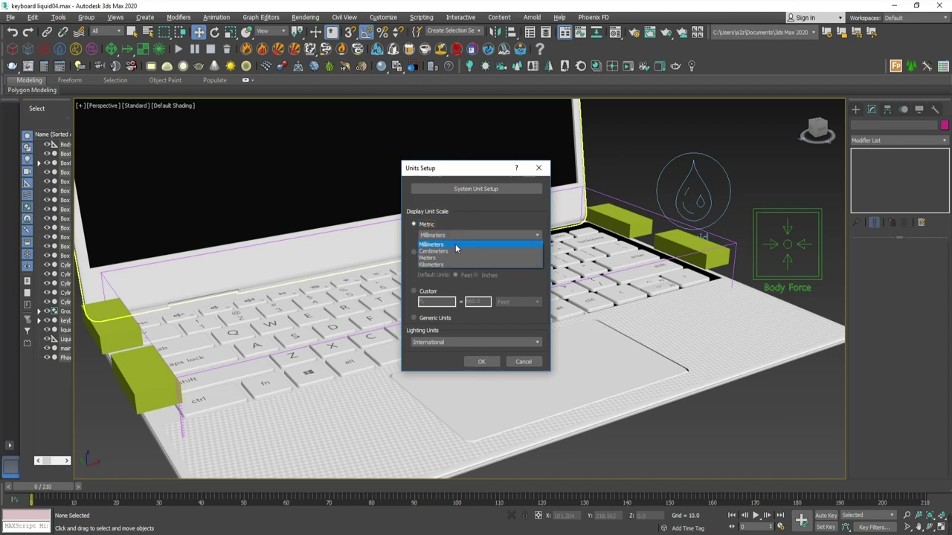
pyautogui.click(481, 363)
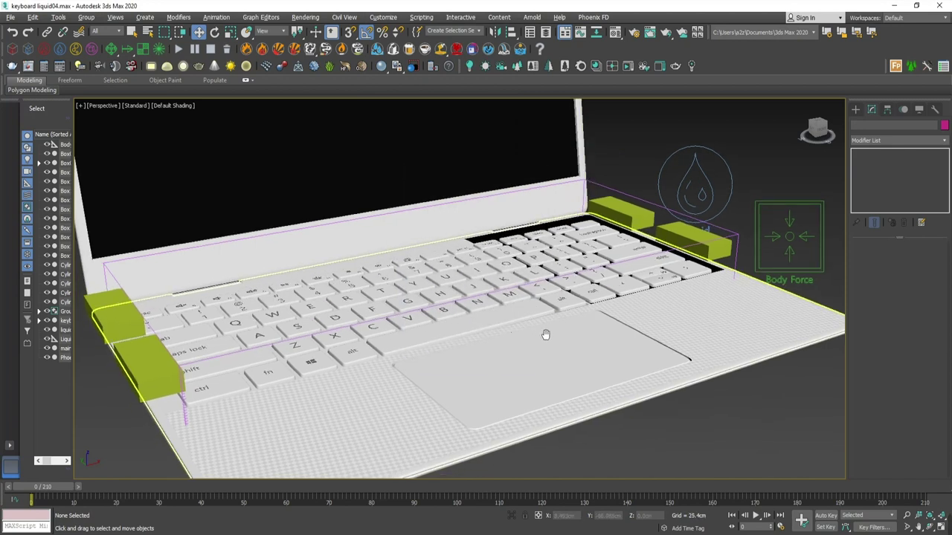
# Set BodyForce001 Strength 200, Max Distance 400 cm, Suppress Orb. 1.0, and rerun the simulation.
pyautogui.click(791, 243)
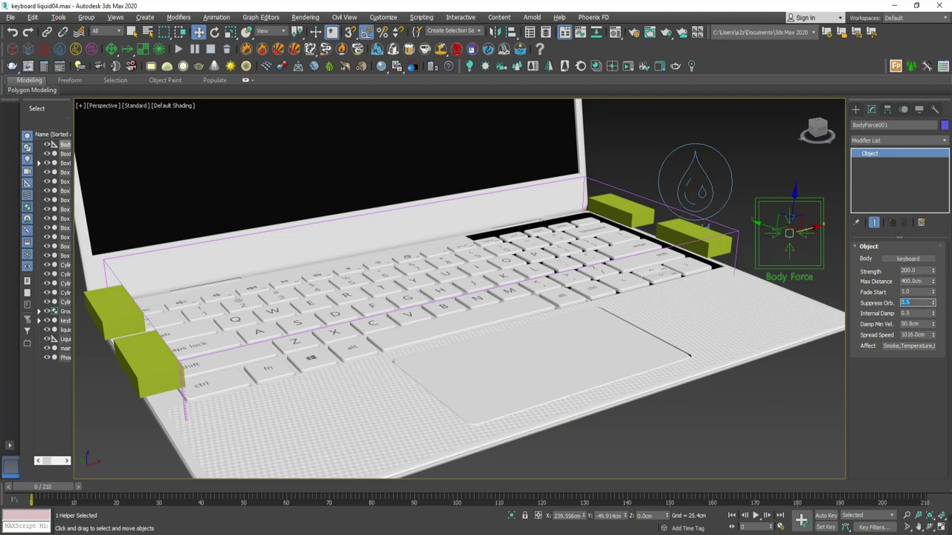
pyautogui.write('1')
pyautogui.keyDown('alt'); pyautogui.moveTo(641, 372); pyautogui.dragTo(605, 357, button='middle'); pyautogui.keyUp('alt')
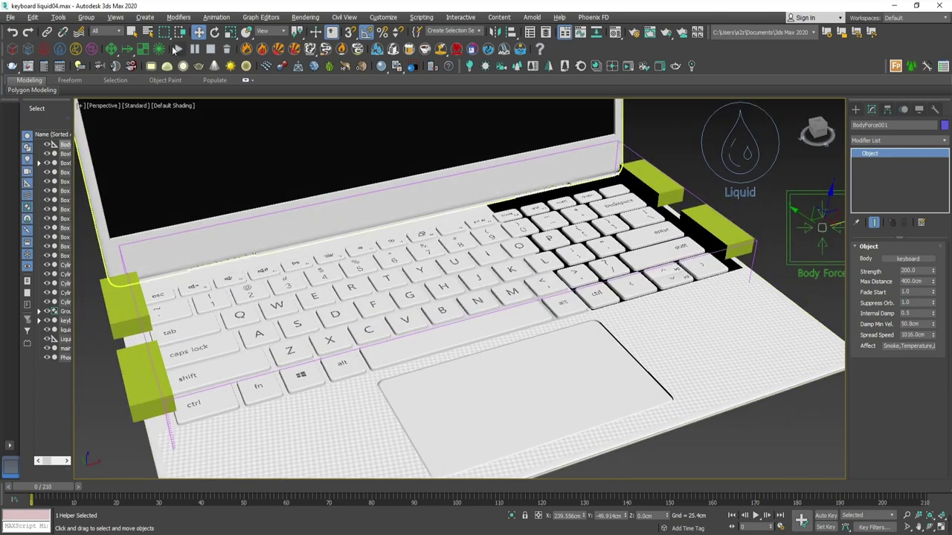
pyautogui.click(177, 49)
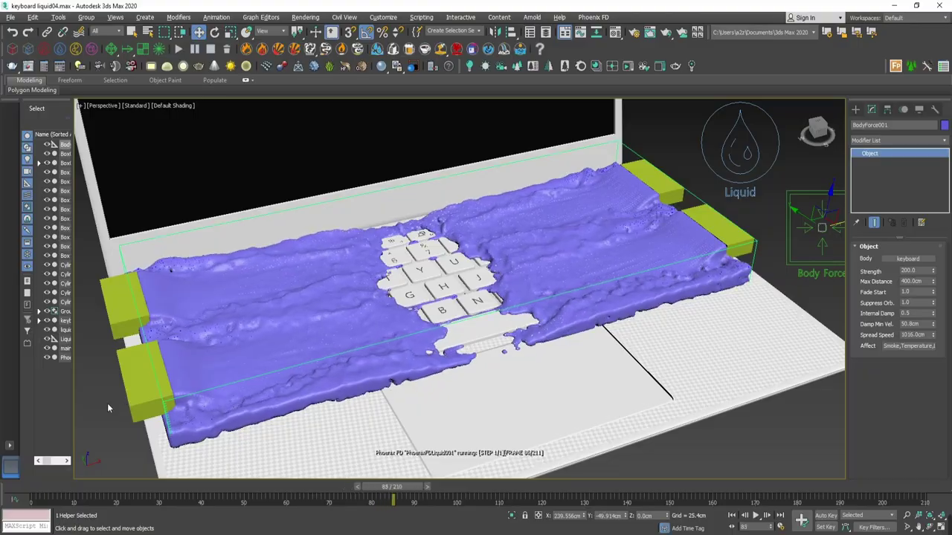
# Inspect the liquid from a near top-down view, then stop the simulation around frame 112.
pyautogui.keyDown('alt'); pyautogui.moveTo(107, 403); pyautogui.dragTo(609, 398, button='middle'); pyautogui.keyUp('alt')
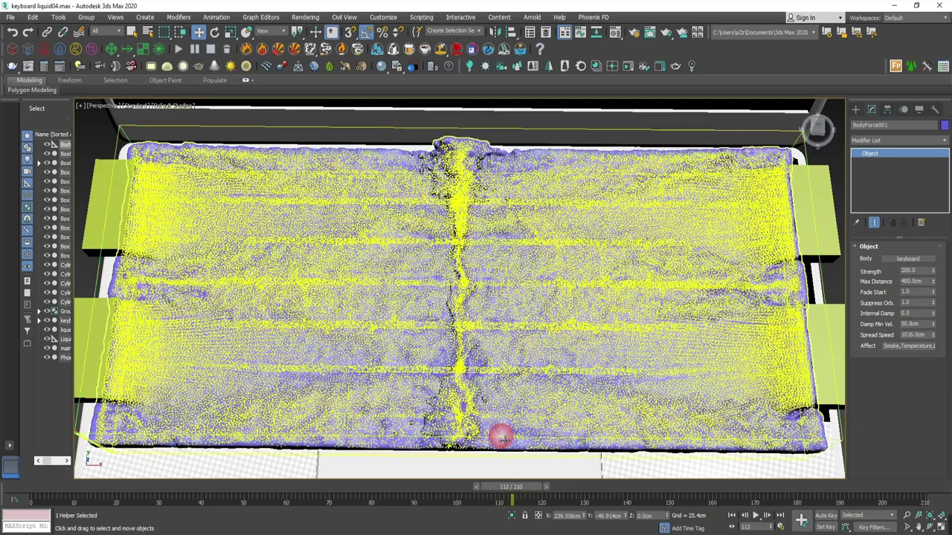
pyautogui.click(503, 438)
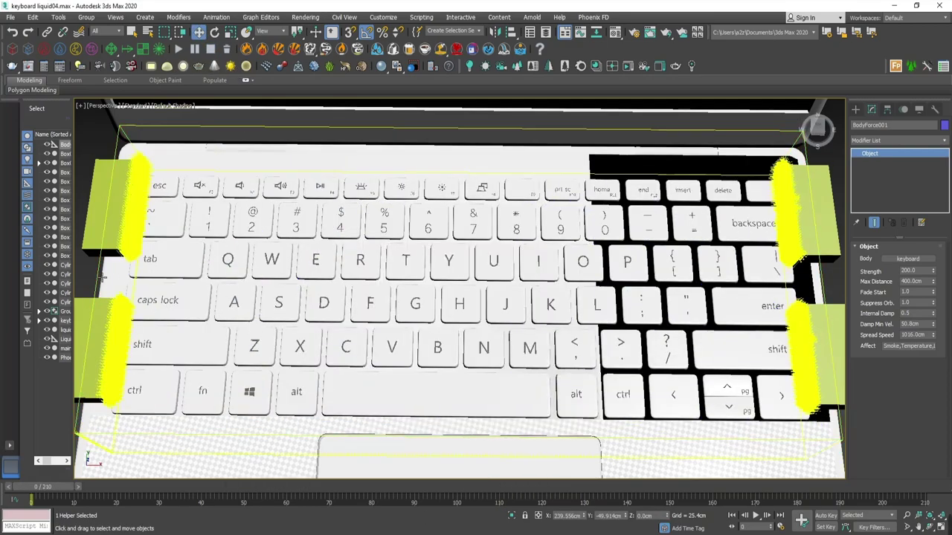
# Select PhoenixFDLiquid001 and delete its simulation cache.
pyautogui.click(102, 277)
pyautogui.click(215, 66)
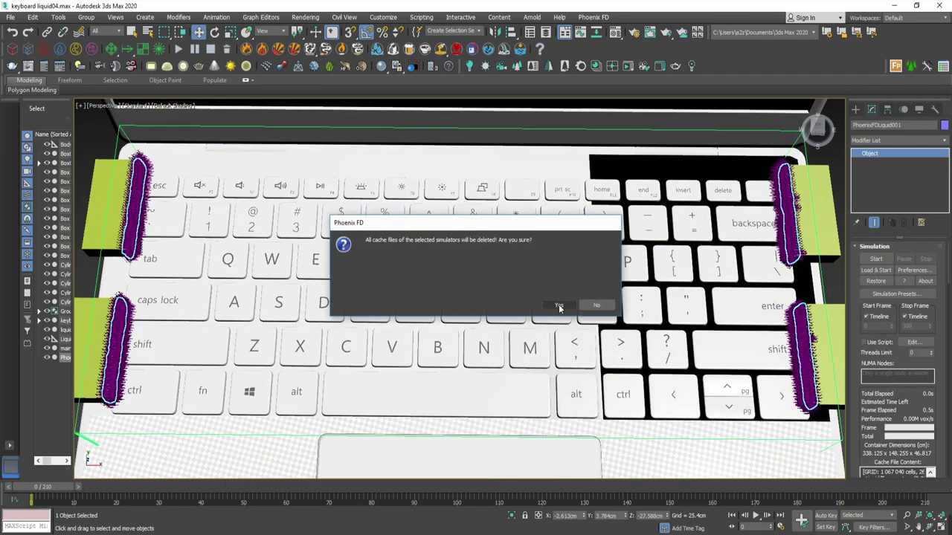
pyautogui.click(559, 307)
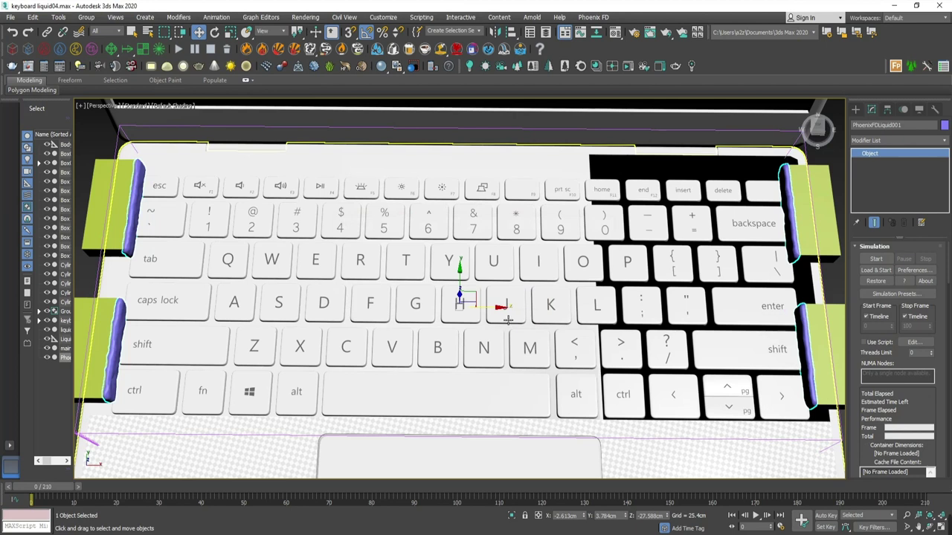
# Lower the grid Cell Size to 0.437cm, giving 27 730 872 cells.
pyautogui.moveTo(945, 302); pyautogui.dragTo(948, 321)
pyautogui.click(931, 299)
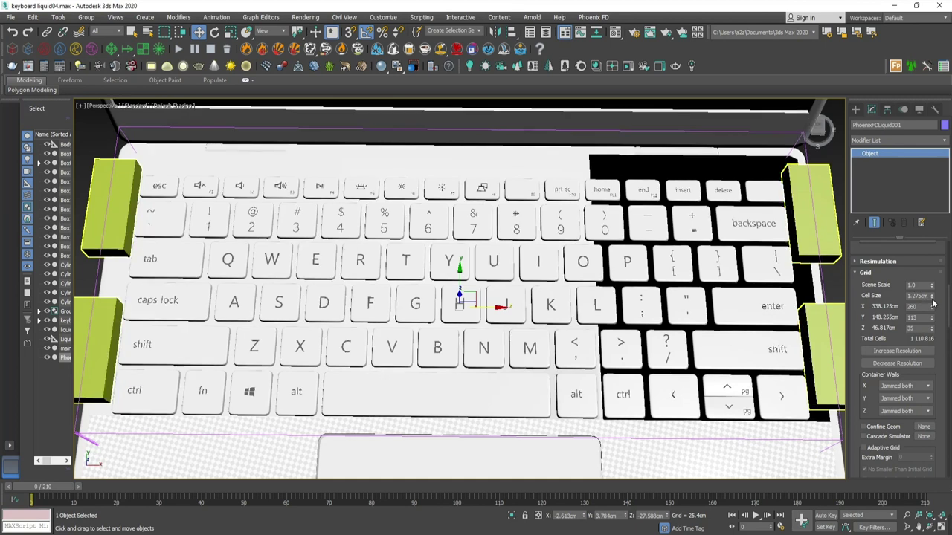
pyautogui.click(933, 300)
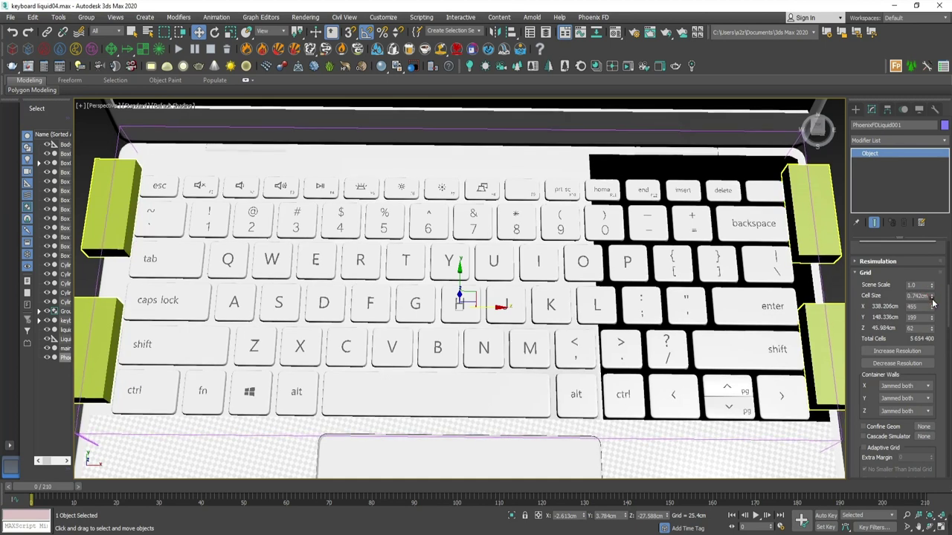
pyautogui.click(932, 299)
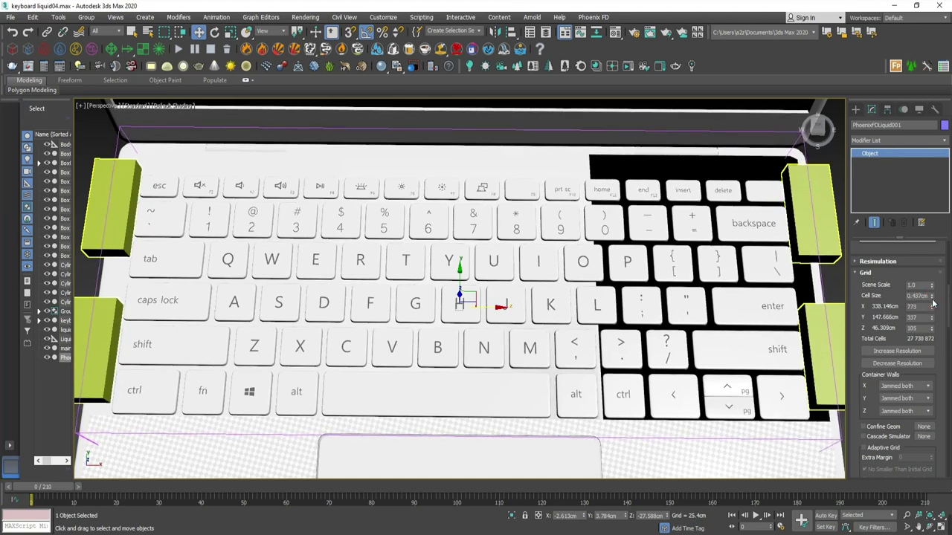
# Review the Rendering rollout: Mesh render mode with Mesh Smoothing at Smoothness 2.
pyautogui.moveTo(941, 363); pyautogui.dragTo(908, 240)
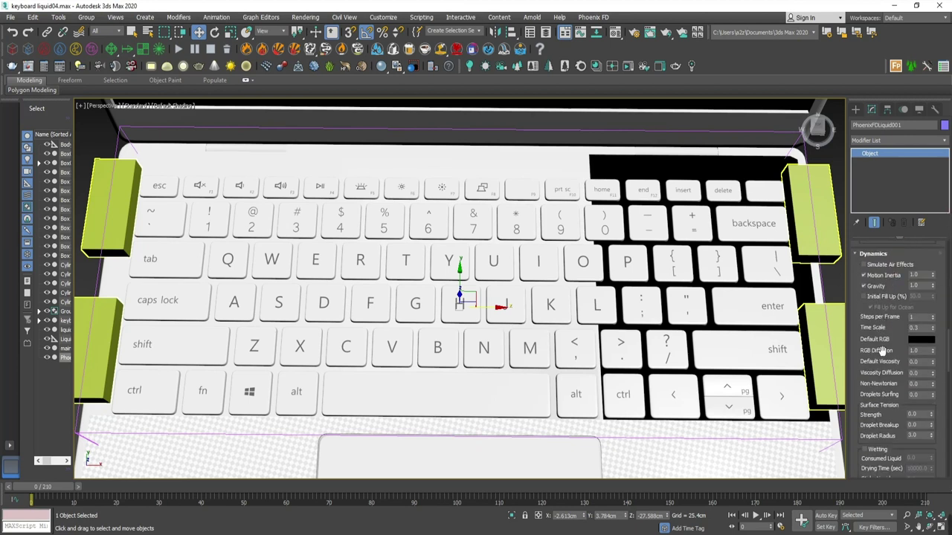
pyautogui.moveTo(882, 350); pyautogui.dragTo(895, 283)
pyautogui.scroll(-2, 923, 275)
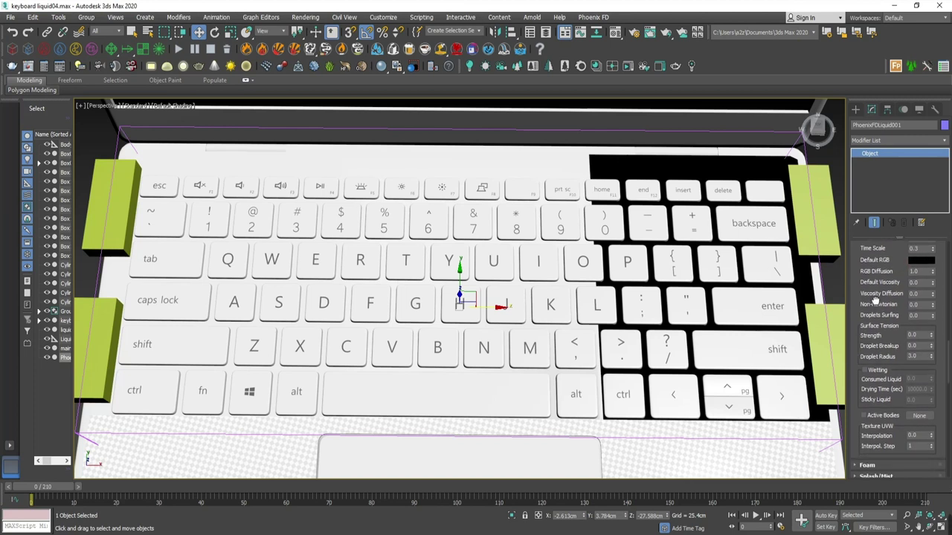
pyautogui.scroll(-2, 885, 297)
pyautogui.scroll(-2, 879, 306)
pyautogui.scroll(3, 863, 422)
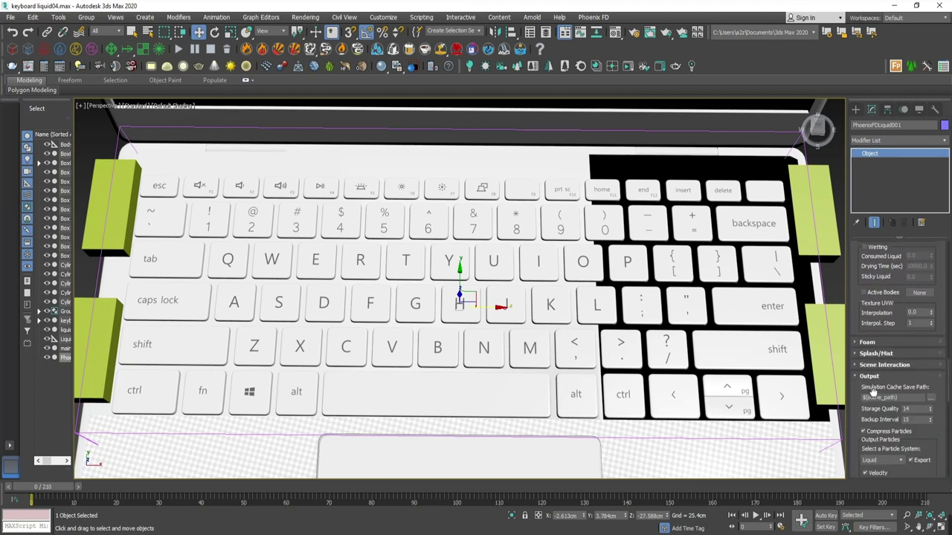
pyautogui.scroll(2, 863, 427)
pyautogui.moveTo(882, 313); pyautogui.dragTo(894, 205)
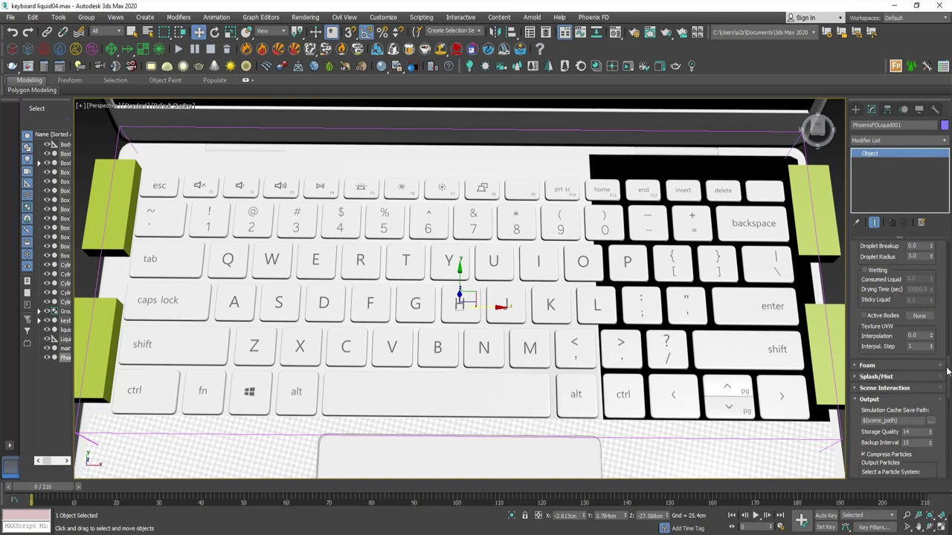
pyautogui.moveTo(948, 369); pyautogui.dragTo(948, 400)
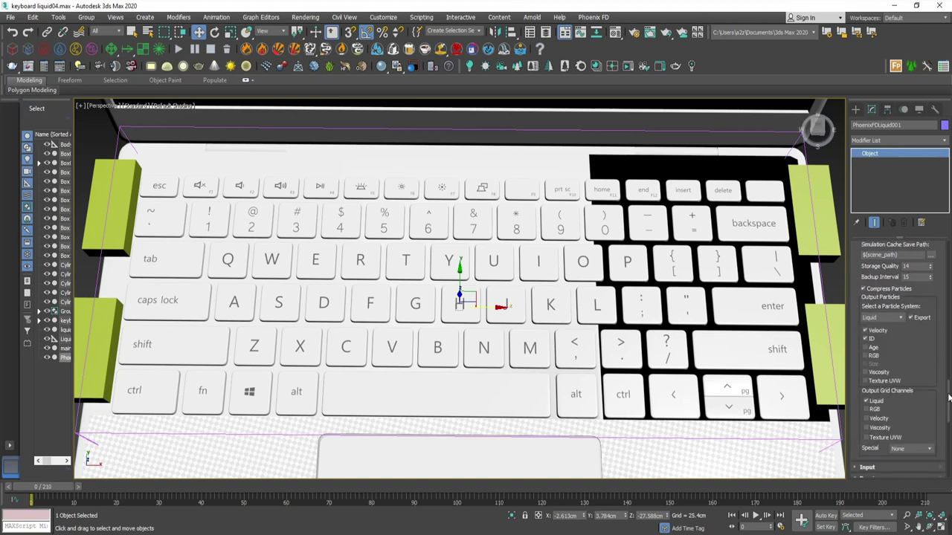
pyautogui.scroll(-5, 948, 399)
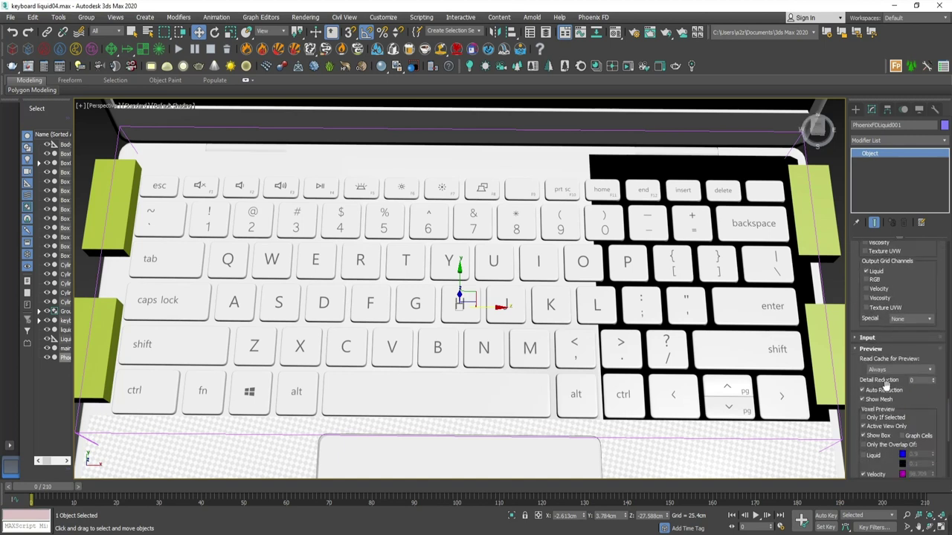
pyautogui.moveTo(887, 366); pyautogui.dragTo(884, 255)
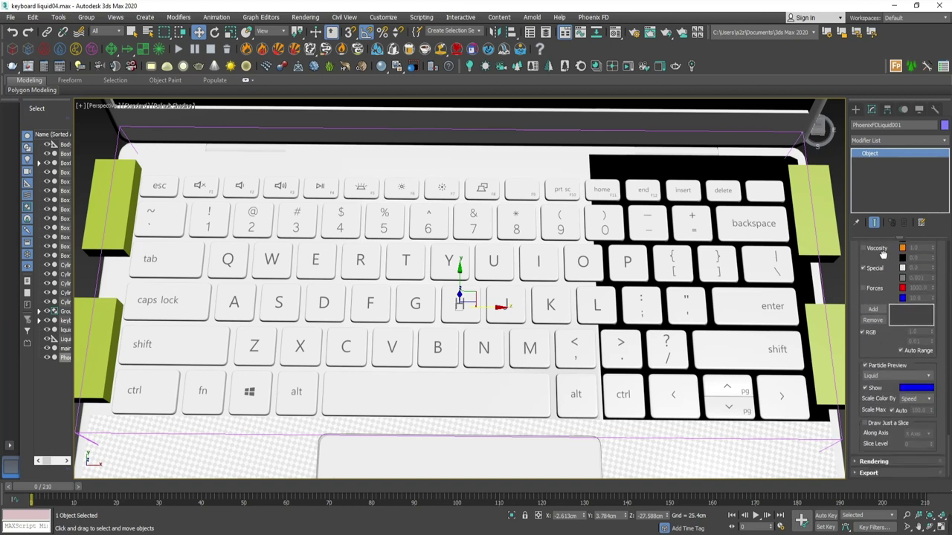
pyautogui.click(870, 462)
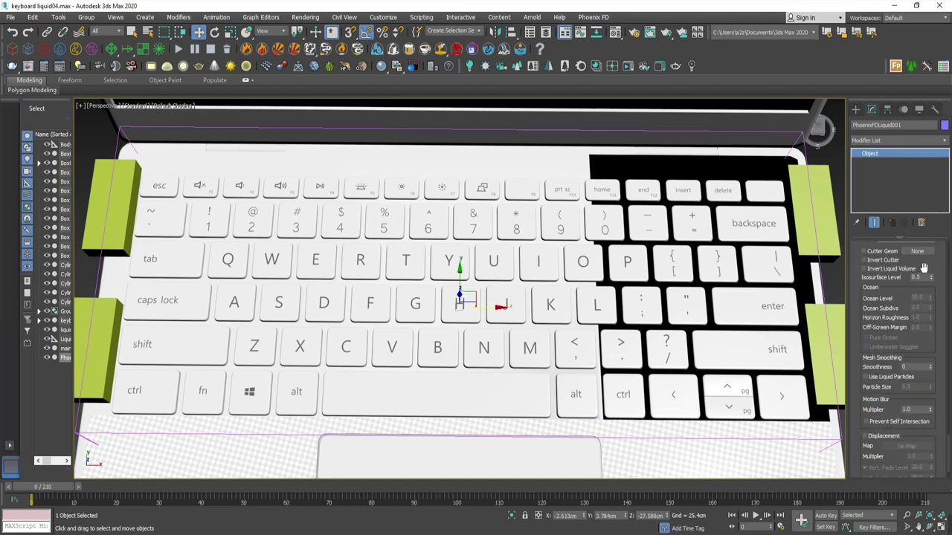
pyautogui.moveTo(924, 267); pyautogui.dragTo(923, 358)
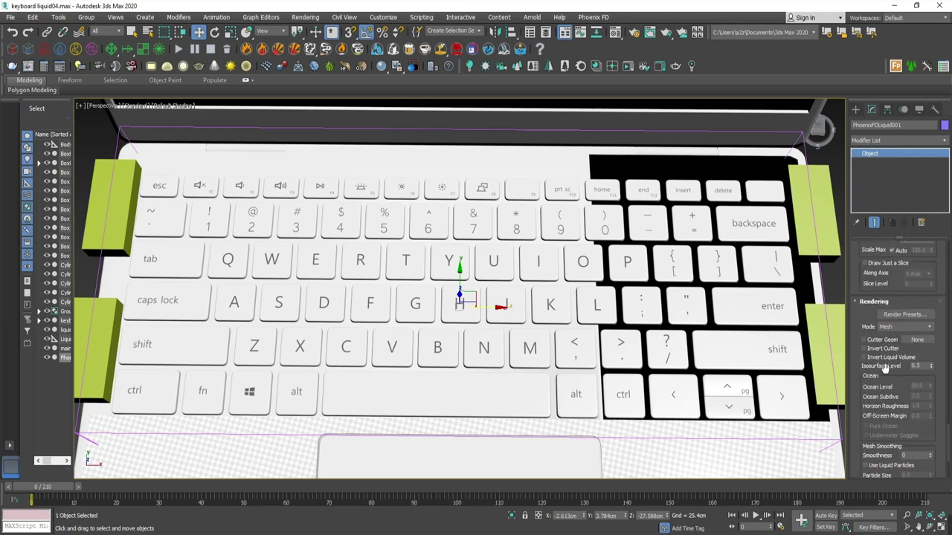
pyautogui.scroll(-3, 896, 375)
pyautogui.scroll(-2, 885, 368)
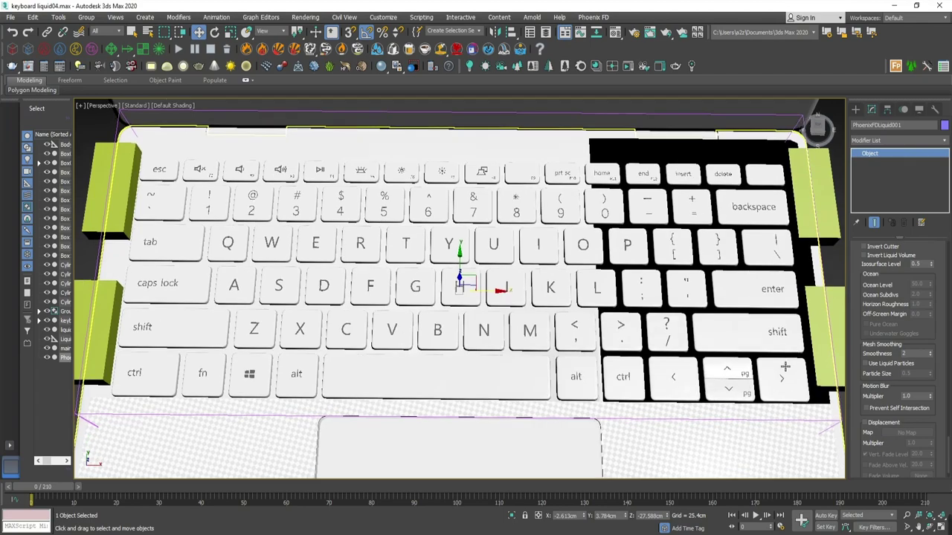
pyautogui.moveTo(689, 405)
pyautogui.keyDown('alt'); pyautogui.mouseDown(button='middle')
pyautogui.moveTo(718, 395)
pyautogui.moveTo(714, 367)
pyautogui.moveTo(708, 384)
pyautogui.mouseUp(button='middle'); pyautogui.keyUp('alt')
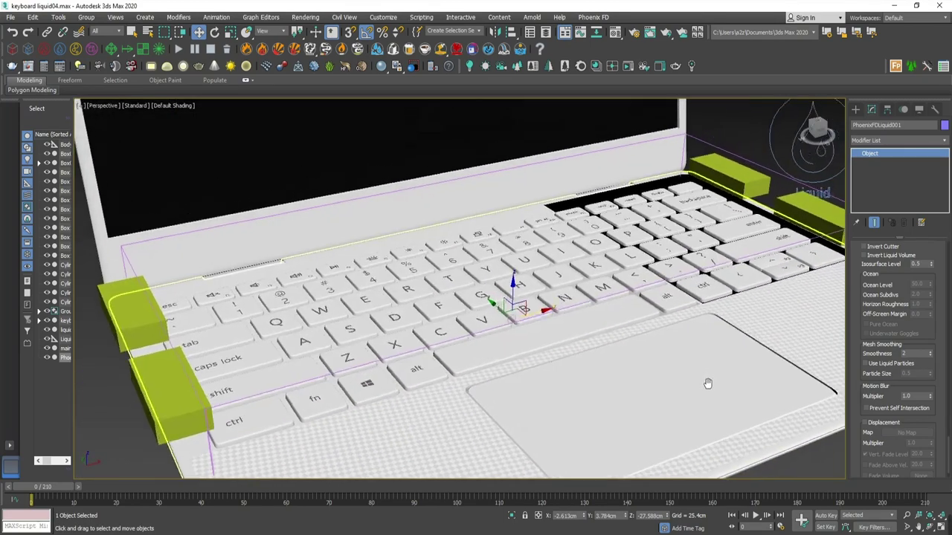
# Stop the running Phoenix FD simulation and inspect the liquid over the keys from several angles.
pyautogui.click(780, 459)
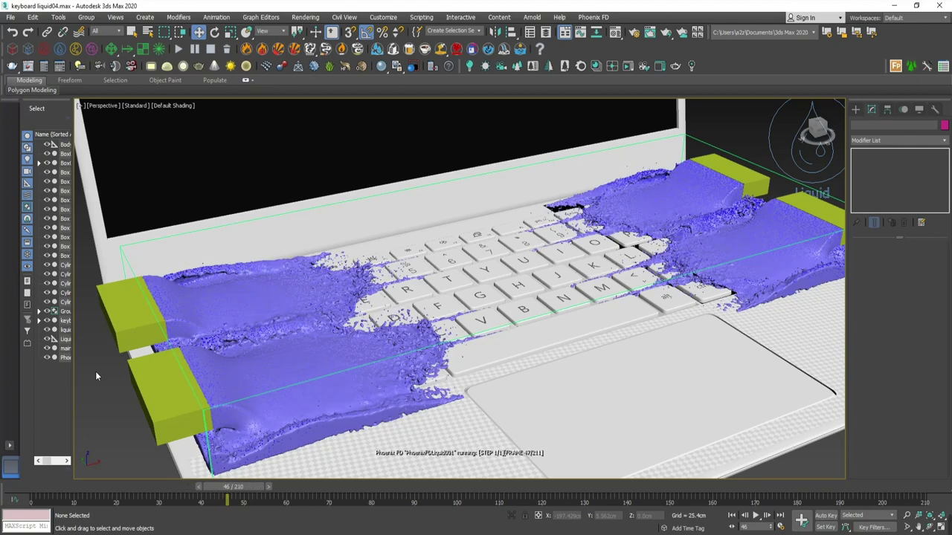
pyautogui.click(211, 50)
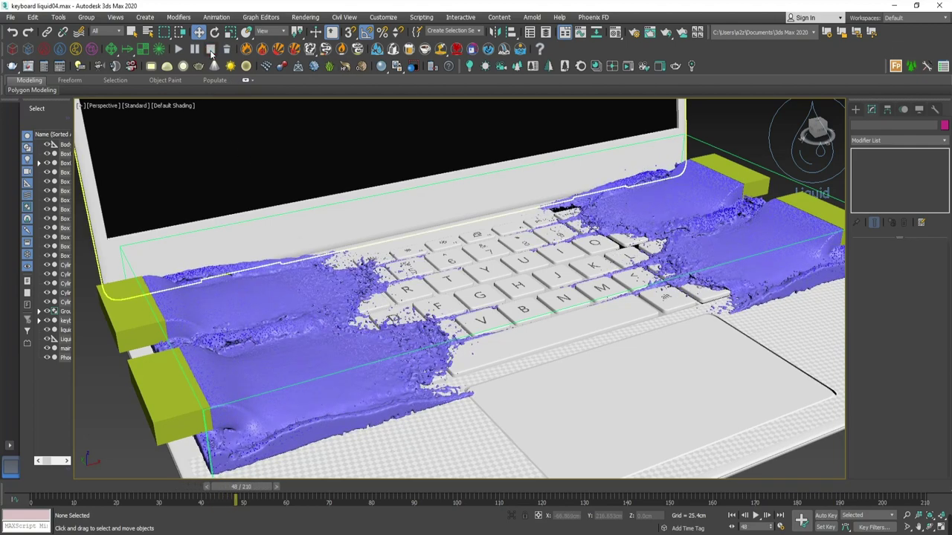
pyautogui.moveTo(241, 486)
pyautogui.mouseDown()
pyautogui.moveTo(115, 482)
pyautogui.moveTo(212, 470)
pyautogui.mouseUp()
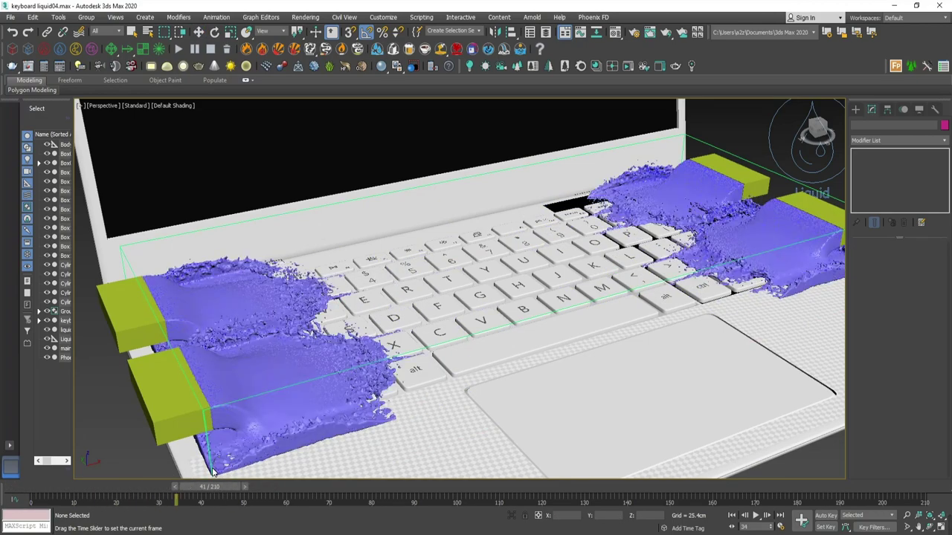
pyautogui.keyDown('alt'); pyautogui.moveTo(314, 389); pyautogui.dragTo(315, 359, button='middle'); pyautogui.keyUp('alt')
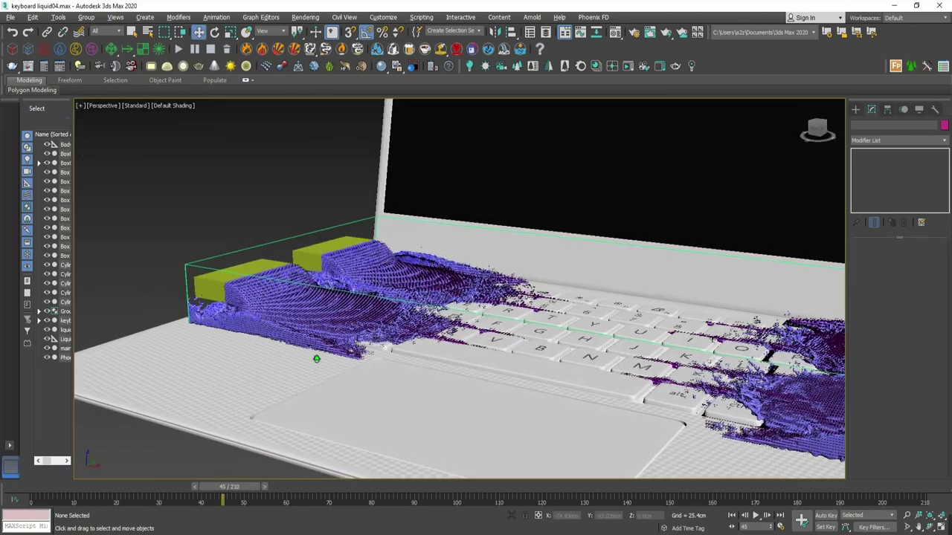
pyautogui.scroll(5, 315, 360)
pyautogui.scroll(-5, 355, 157)
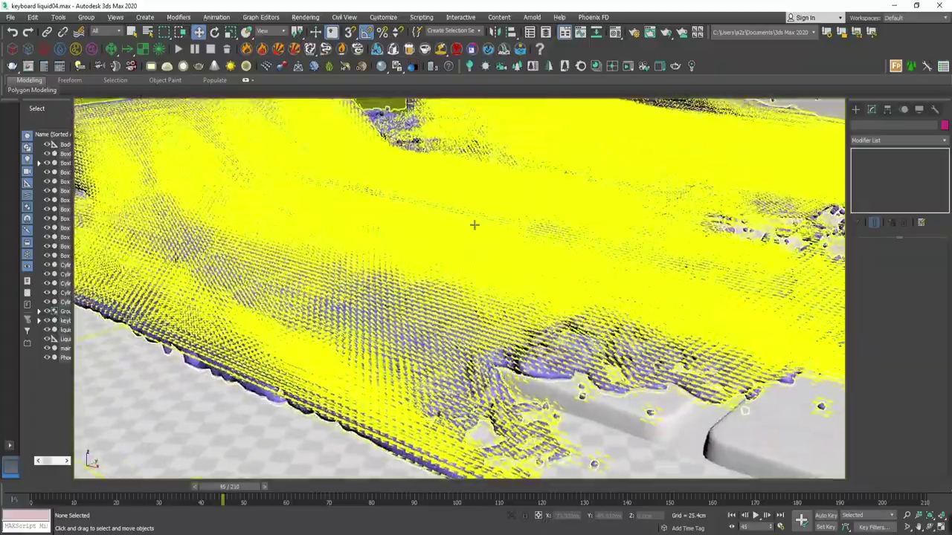
pyautogui.scroll(2, 355, 158)
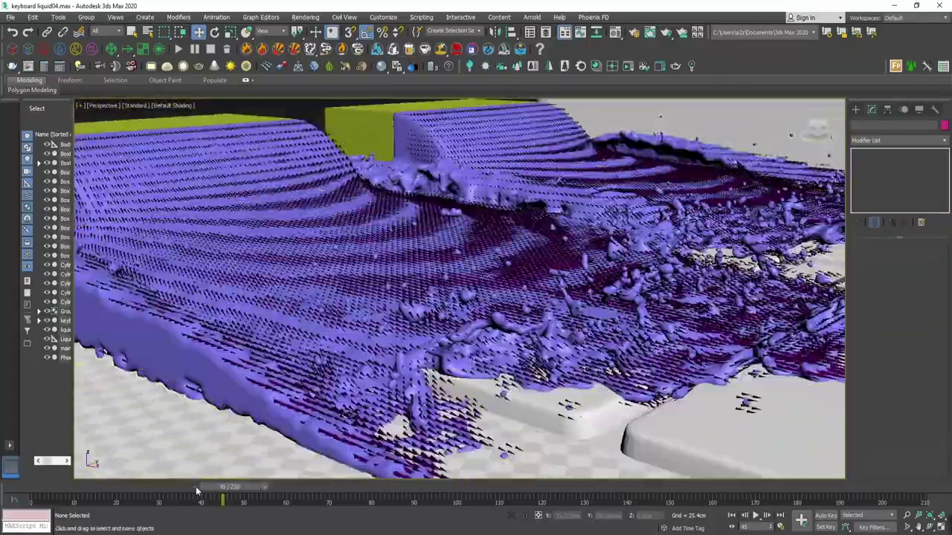
pyautogui.click(186, 483)
pyautogui.moveTo(292, 120)
pyautogui.keyDown('alt'); pyautogui.mouseDown(button='middle')
pyautogui.moveTo(366, 305)
pyautogui.moveTo(390, 285)
pyautogui.mouseUp(button='middle'); pyautogui.keyUp('alt')
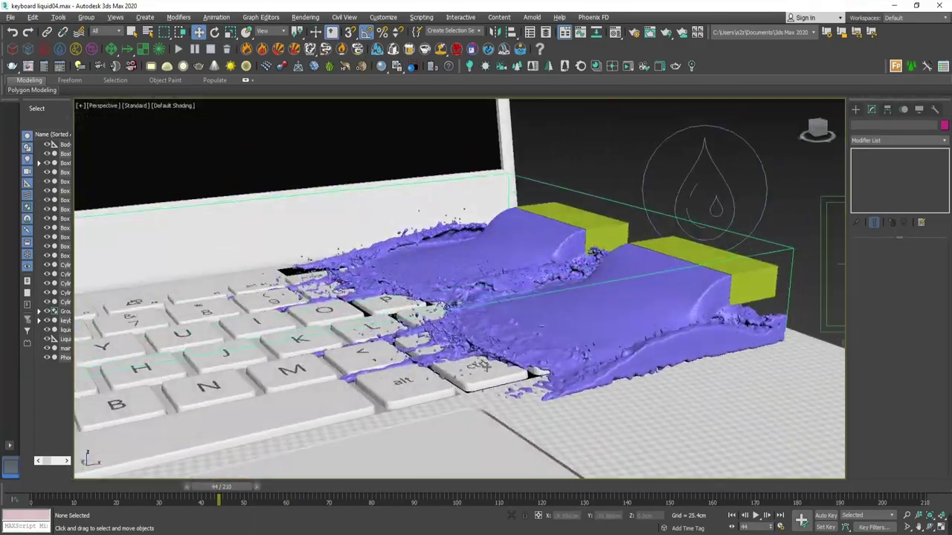
pyautogui.moveTo(504, 421)
pyautogui.keyDown('alt'); pyautogui.mouseDown(button='middle')
pyautogui.moveTo(510, 354)
pyautogui.moveTo(472, 318)
pyautogui.moveTo(446, 335)
pyautogui.mouseUp(button='middle'); pyautogui.keyUp('alt')
# Return to frame 0, select the liquid container and delete its simulation cache.
pyautogui.moveTo(218, 487); pyautogui.dragTo(24, 488)
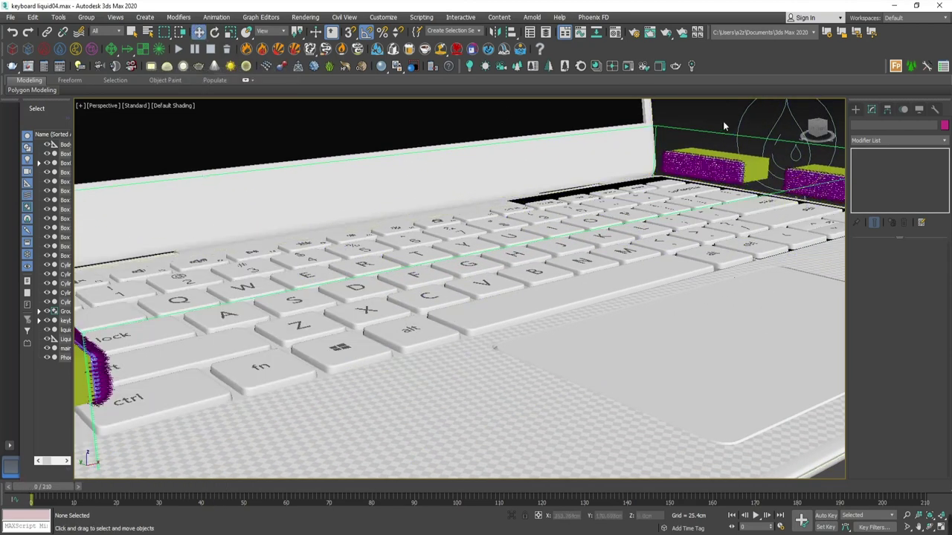
pyautogui.click(606, 191)
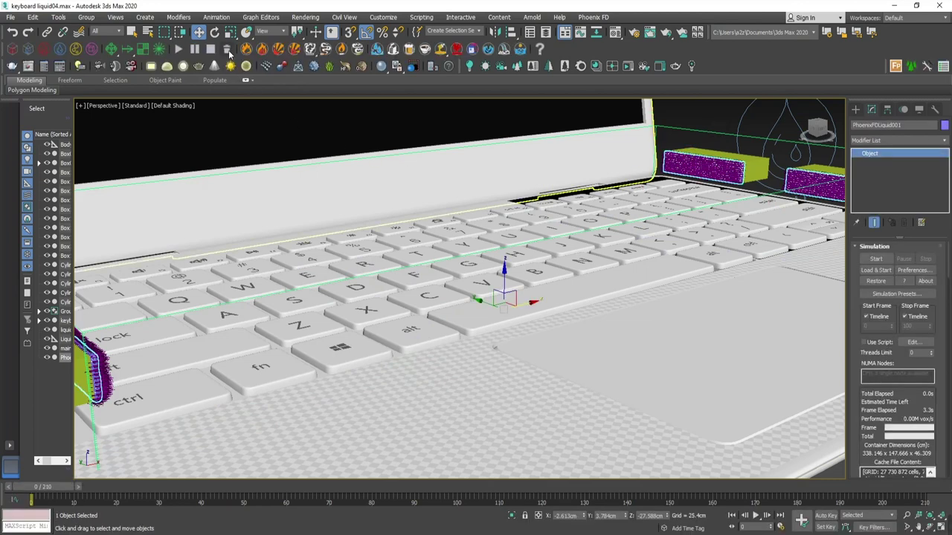
pyautogui.click(227, 50)
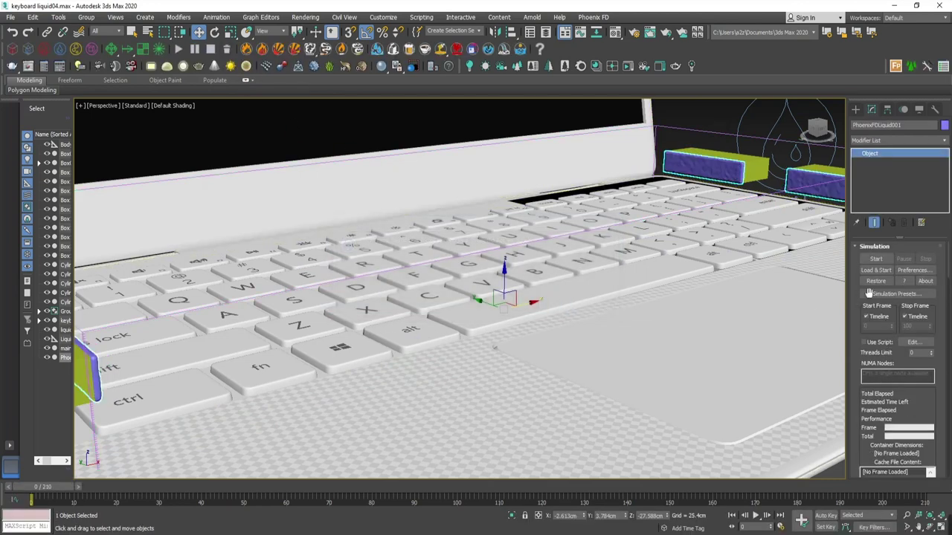
# Decrease the PhoenixFDLiquid001 grid resolution repeatedly, down to 396×173×54, about 3.7 million cells.
pyautogui.moveTo(949, 267); pyautogui.dragTo(949, 301)
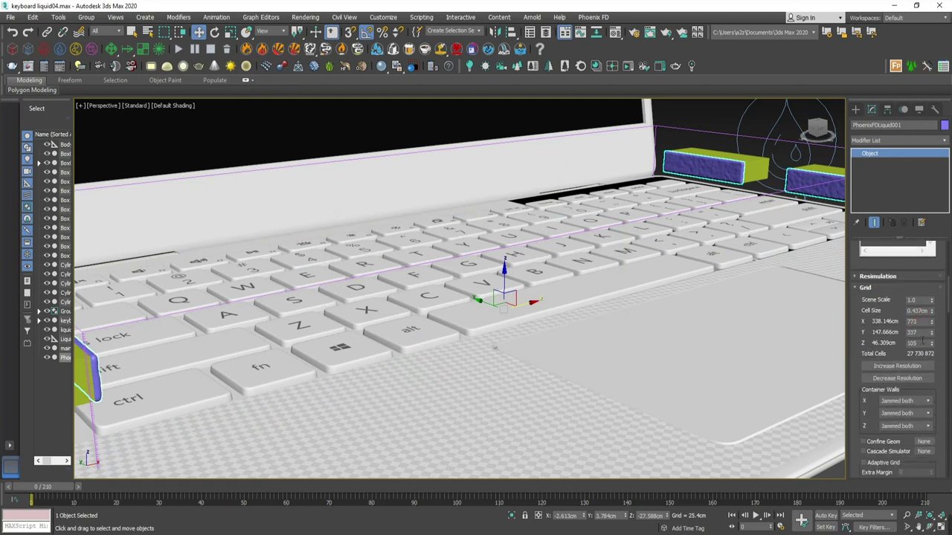
pyautogui.click(902, 381)
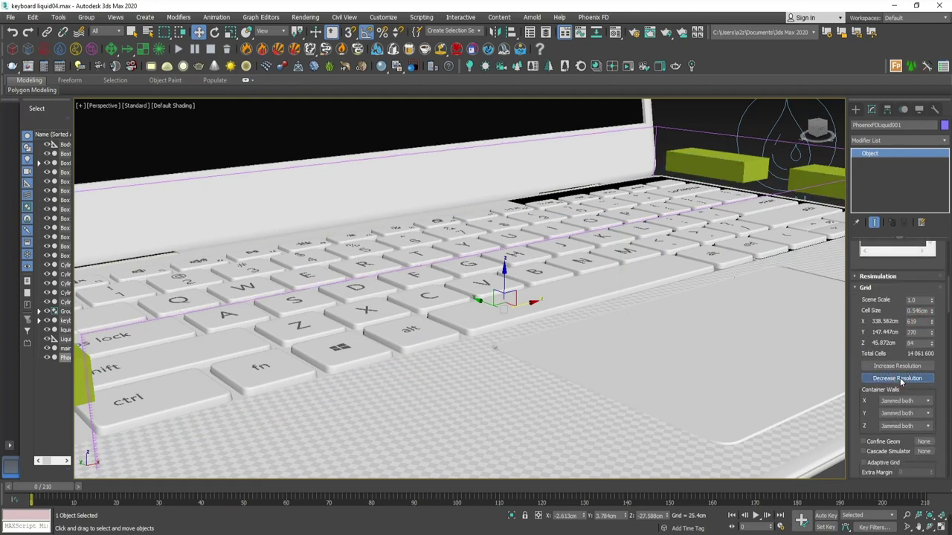
pyautogui.click(902, 381)
pyautogui.click(901, 381)
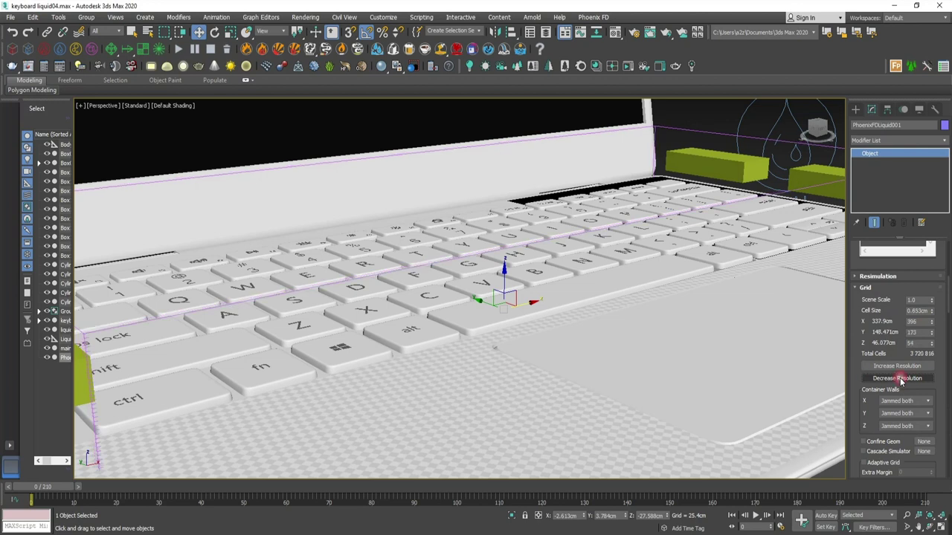
pyautogui.click(898, 380)
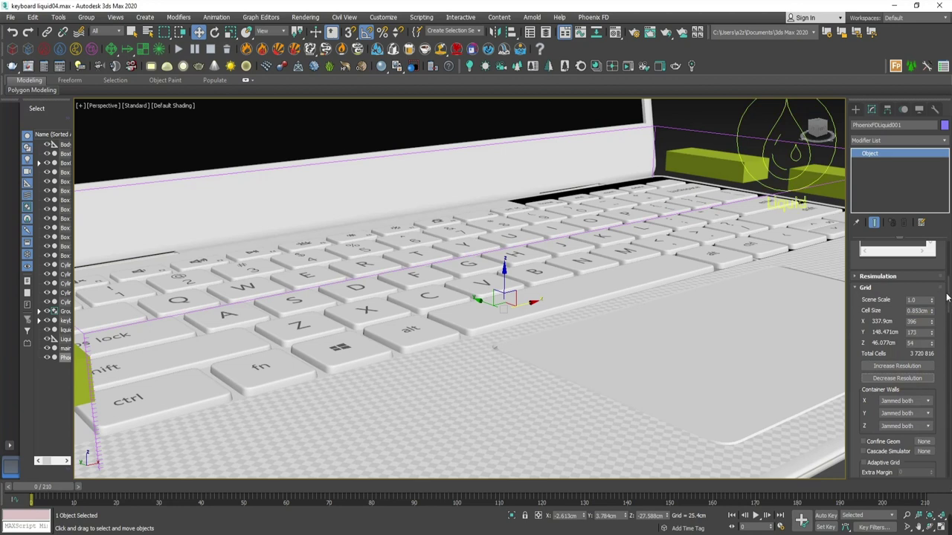
pyautogui.moveTo(947, 298)
pyautogui.mouseDown()
pyautogui.moveTo(950, 435)
pyautogui.moveTo(941, 262)
pyautogui.mouseUp()
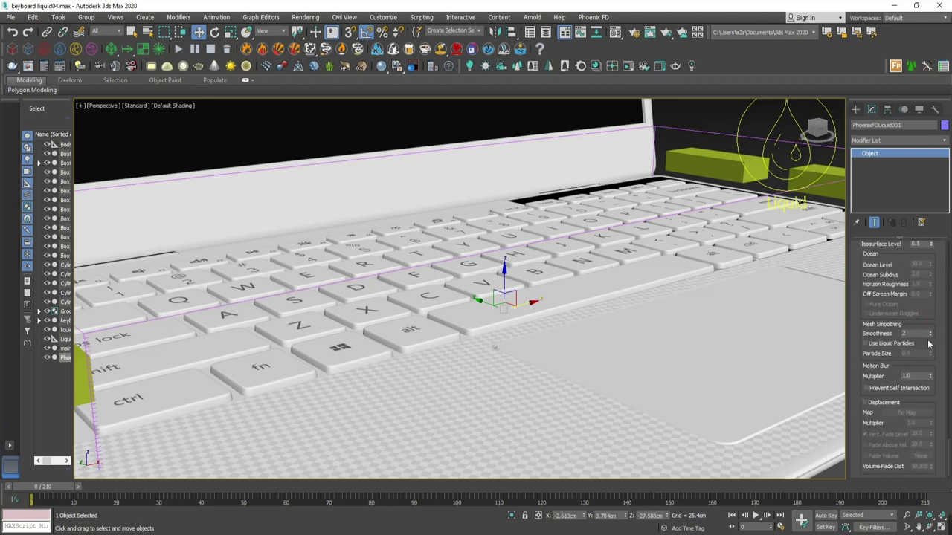
# Pan and zoom out over the keyboard, then start the coarser-grid liquid simulation.
pyautogui.moveTo(606, 338); pyautogui.dragTo(649, 334, button='middle')
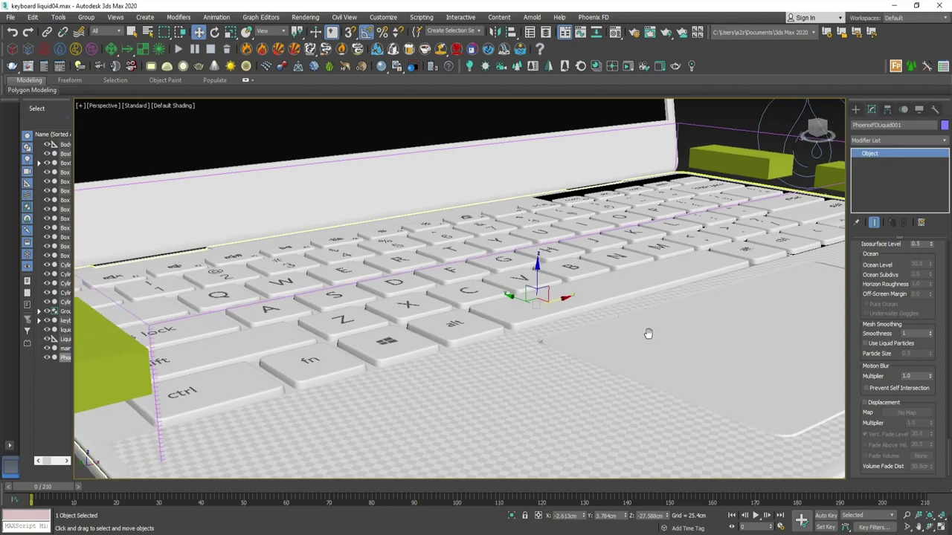
pyautogui.scroll(-1, 605, 320)
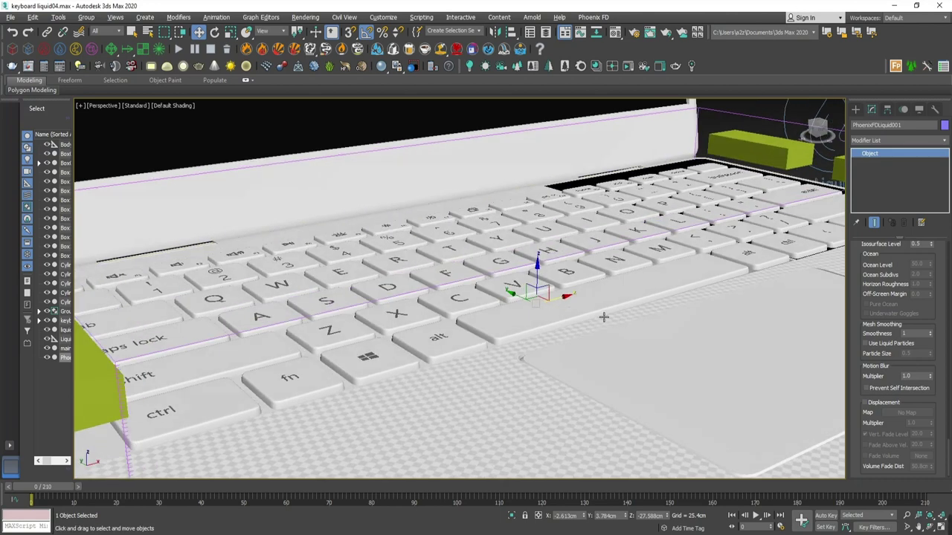
pyautogui.scroll(-2, 605, 318)
pyautogui.scroll(-1, 610, 316)
pyautogui.scroll(-1, 614, 314)
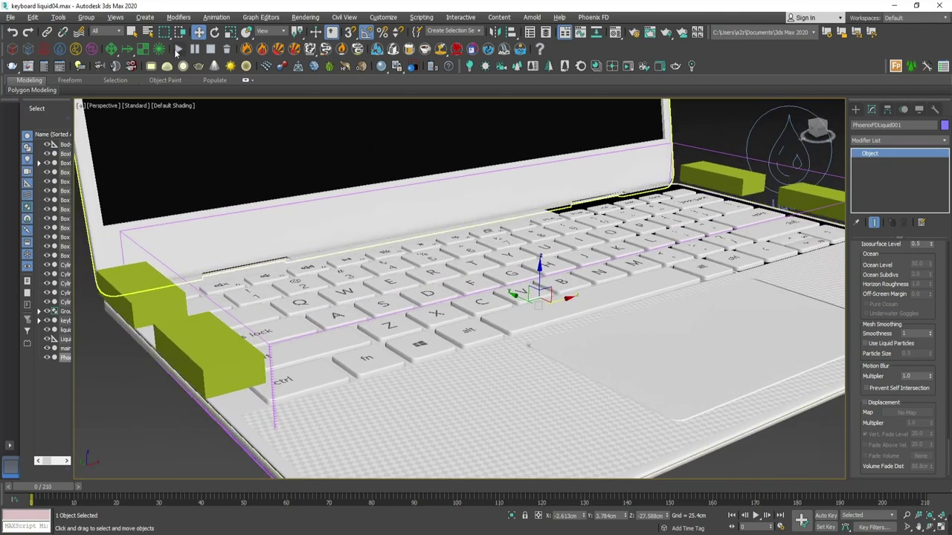
pyautogui.click(178, 49)
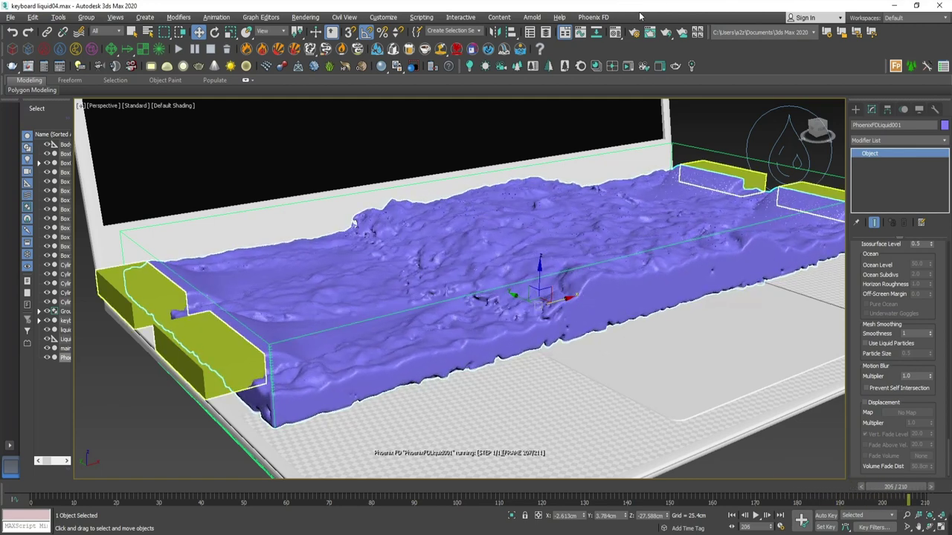
# Scrub and play back the simulated liquid, orbiting to front and low views over the keys.
pyautogui.moveTo(32, 486); pyautogui.dragTo(400, 483)
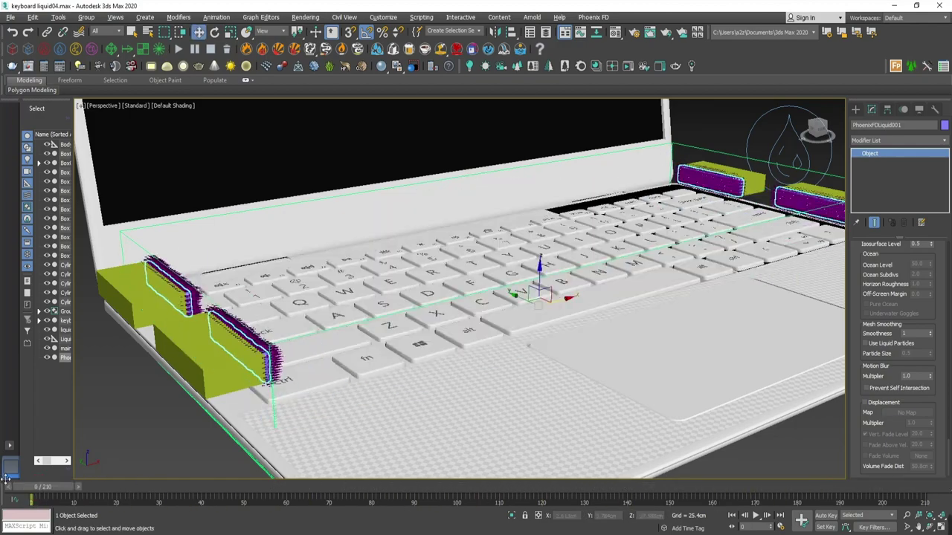
pyautogui.moveTo(432, 278)
pyautogui.keyDown('alt'); pyautogui.mouseDown(button='middle')
pyautogui.moveTo(570, 342)
pyautogui.moveTo(506, 357)
pyautogui.moveTo(476, 350)
pyautogui.moveTo(454, 362)
pyautogui.mouseUp(button='middle'); pyautogui.keyUp('alt')
pyautogui.scroll(5, 554, 362)
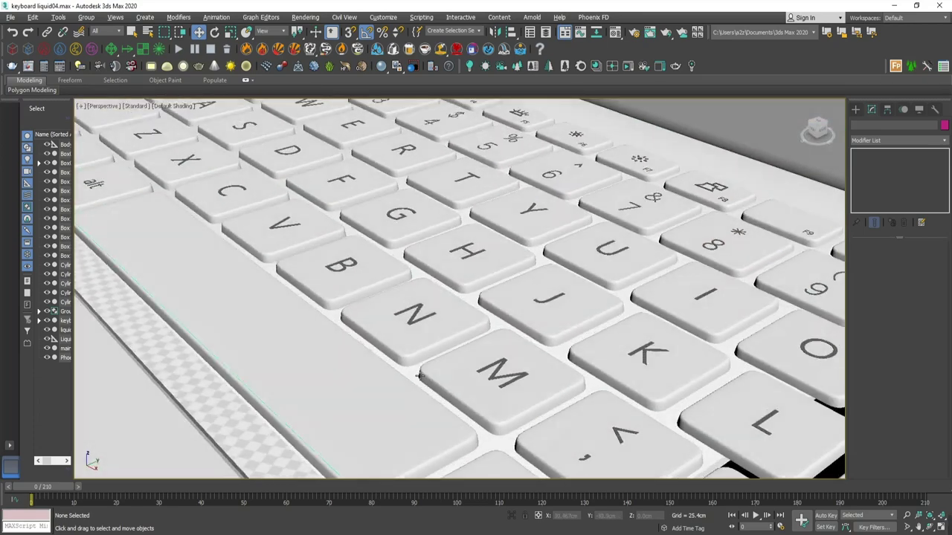
pyautogui.scroll(3, 454, 362)
pyautogui.scroll(1, 453, 362)
pyautogui.click(756, 516)
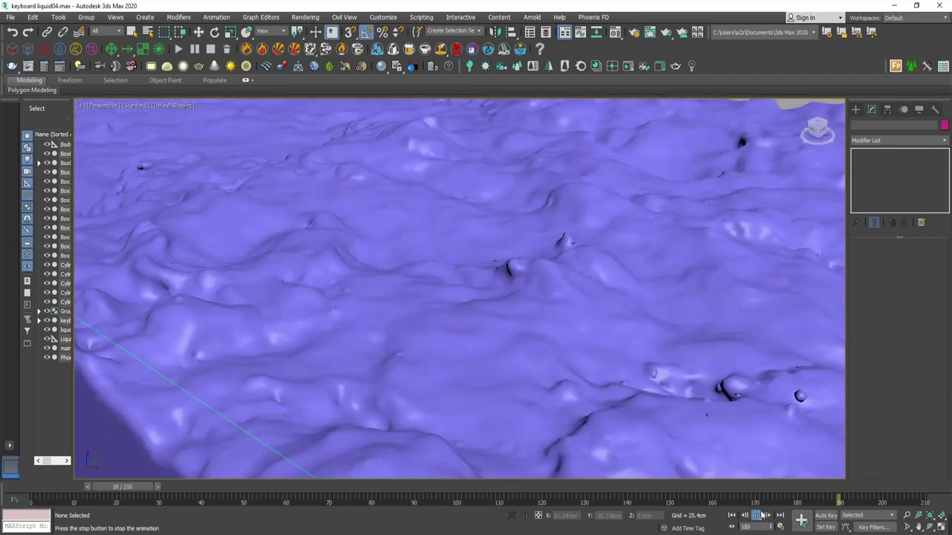
pyautogui.moveTo(127, 491); pyautogui.dragTo(390, 497)
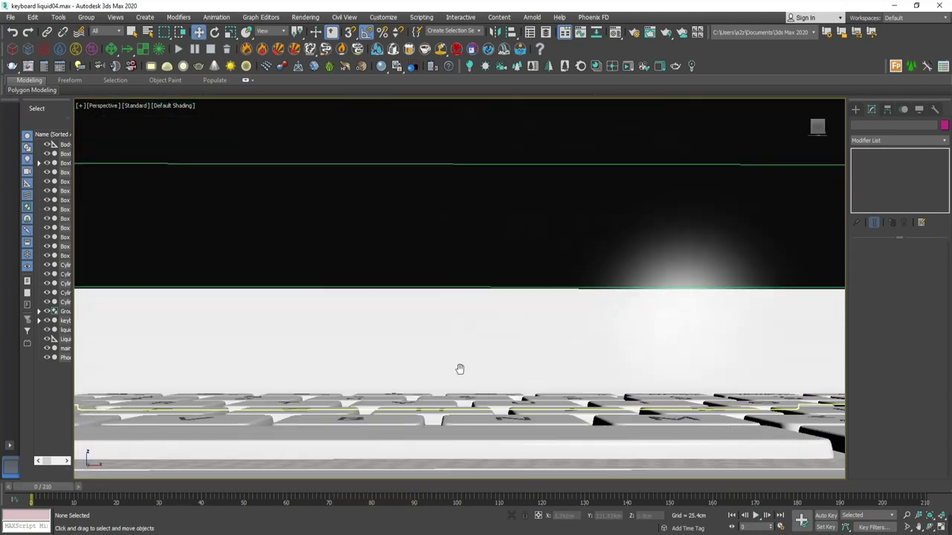
pyautogui.moveTo(459, 368); pyautogui.dragTo(458, 348, button='middle')
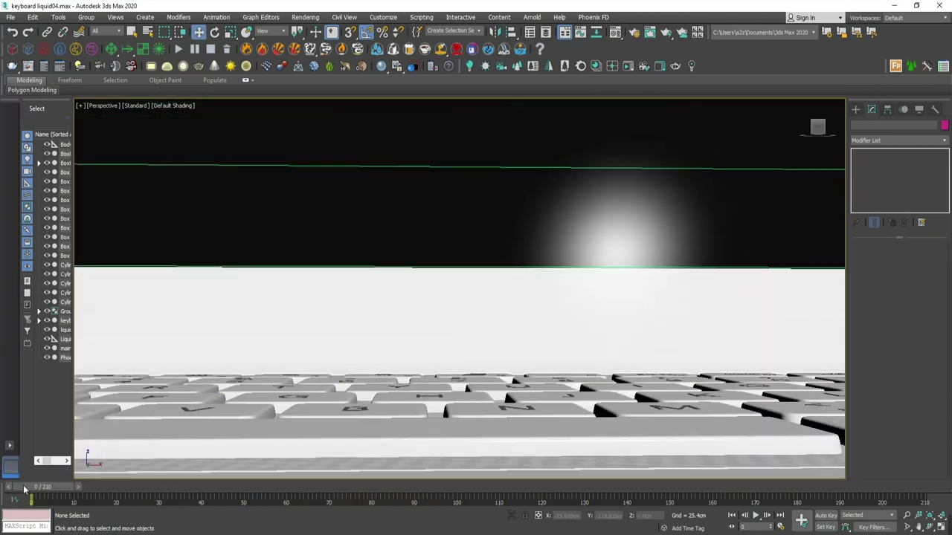
pyautogui.moveTo(167, 487); pyautogui.dragTo(34, 487)
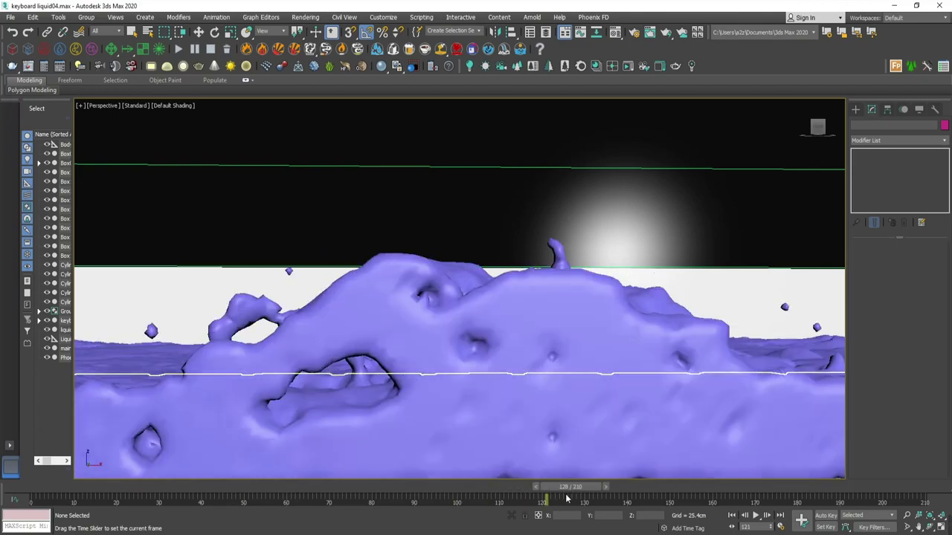
# View the flooding from above around frames 99–127, toggle Expert Mode, and settle on frame 77.
pyautogui.keyDown('alt'); pyautogui.moveTo(362, 357); pyautogui.dragTo(498, 385, button='middle'); pyautogui.keyUp('alt')
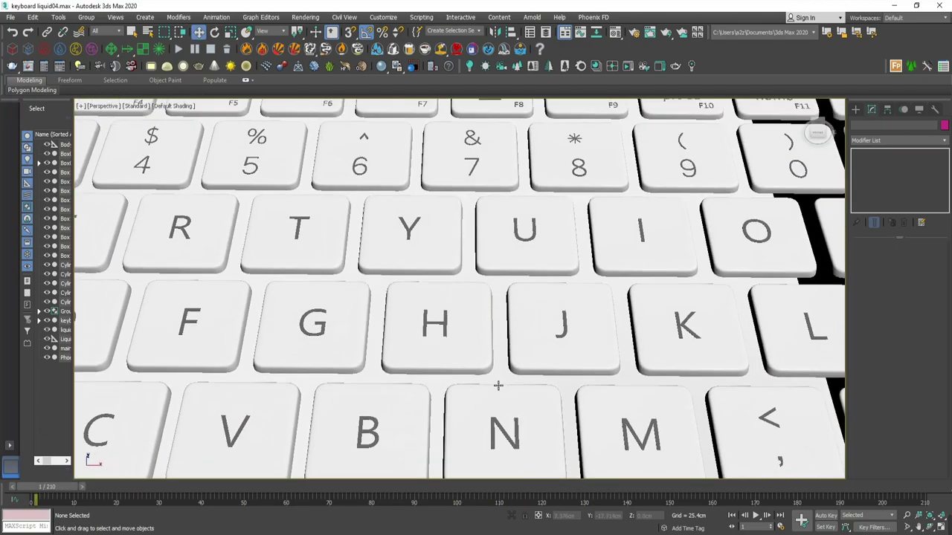
pyautogui.moveTo(71, 491); pyautogui.dragTo(506, 502)
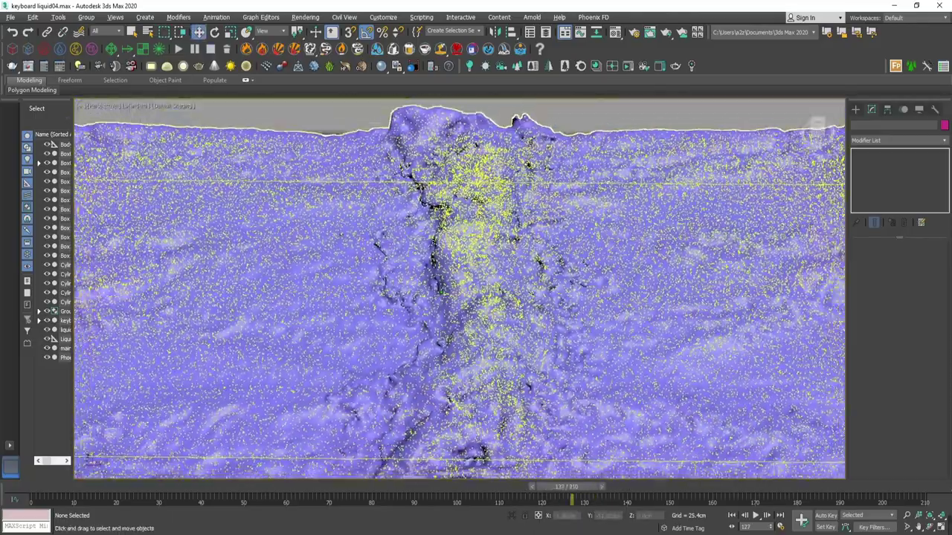
pyautogui.moveTo(507, 501)
pyautogui.mouseDown()
pyautogui.moveTo(710, 493)
pyautogui.moveTo(214, 491)
pyautogui.mouseUp()
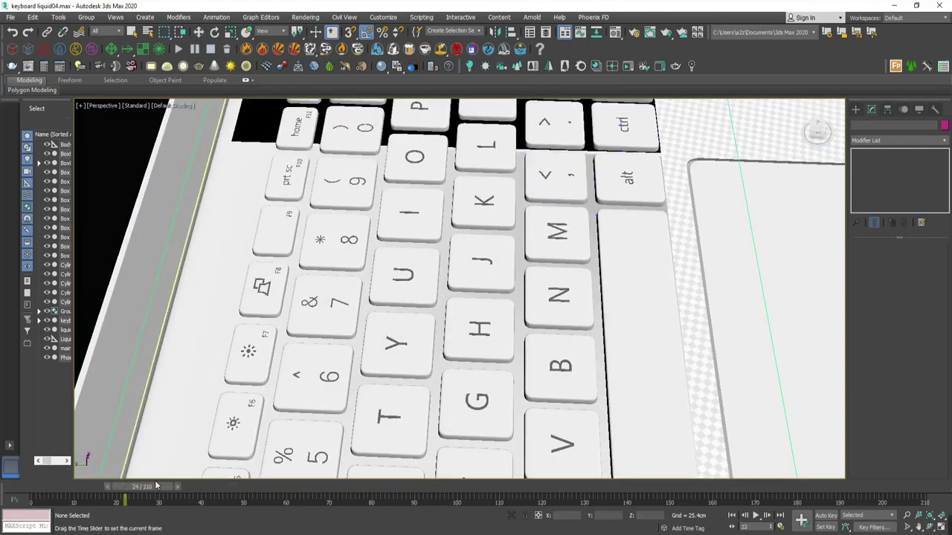
pyautogui.moveTo(156, 486); pyautogui.dragTo(460, 485)
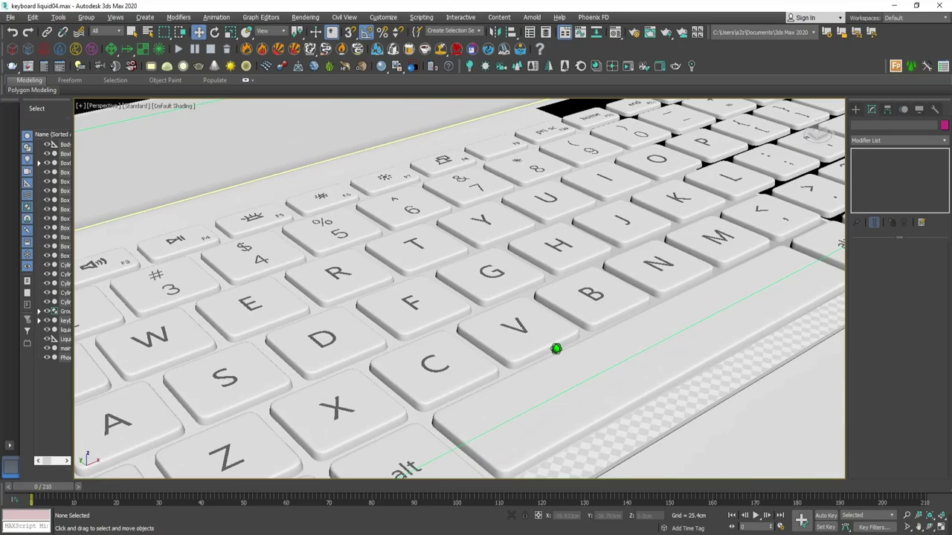
pyautogui.moveTo(389, 435); pyautogui.dragTo(390, 441, button='middle')
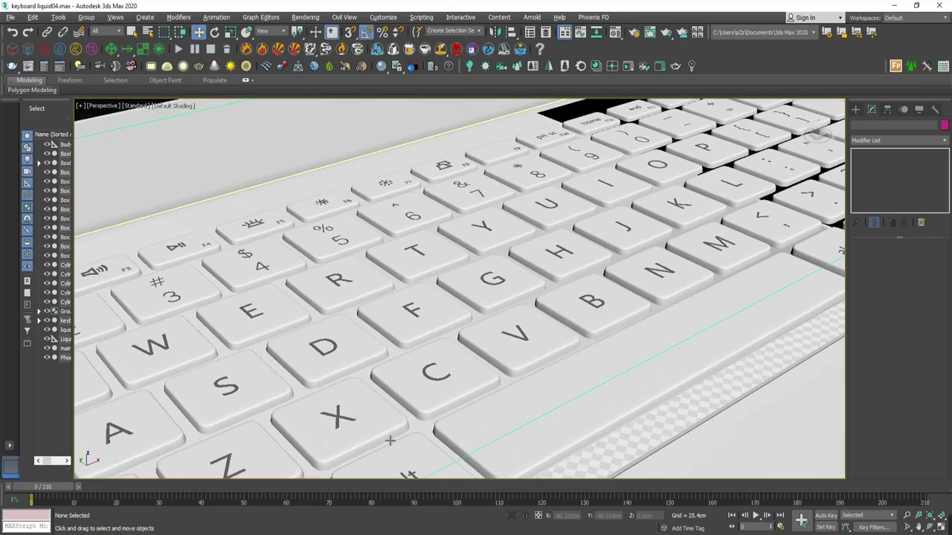
pyautogui.hotkey('ctrl', 'x')
pyautogui.moveTo(30, 524); pyautogui.dragTo(502, 524)
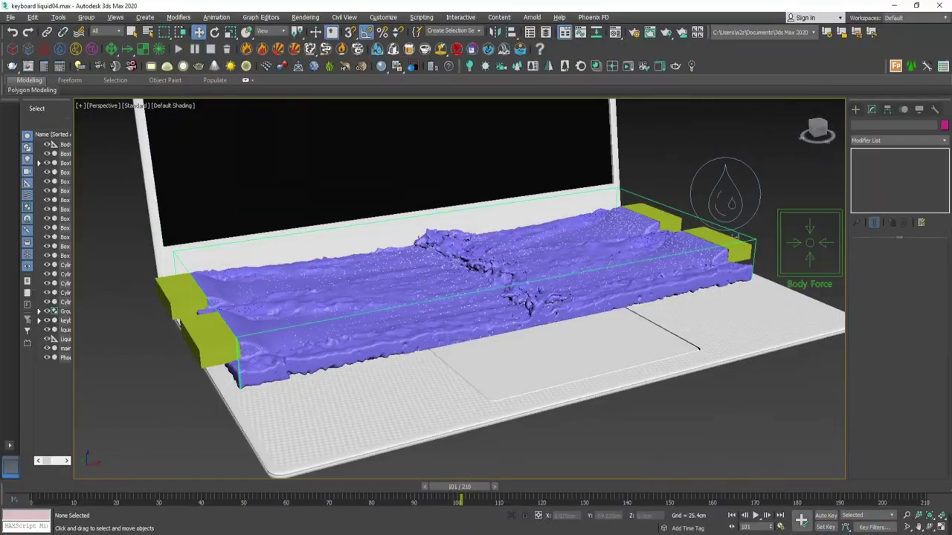
pyautogui.moveTo(459, 486)
pyautogui.mouseDown()
pyautogui.moveTo(208, 487)
pyautogui.moveTo(361, 472)
pyautogui.mouseUp()
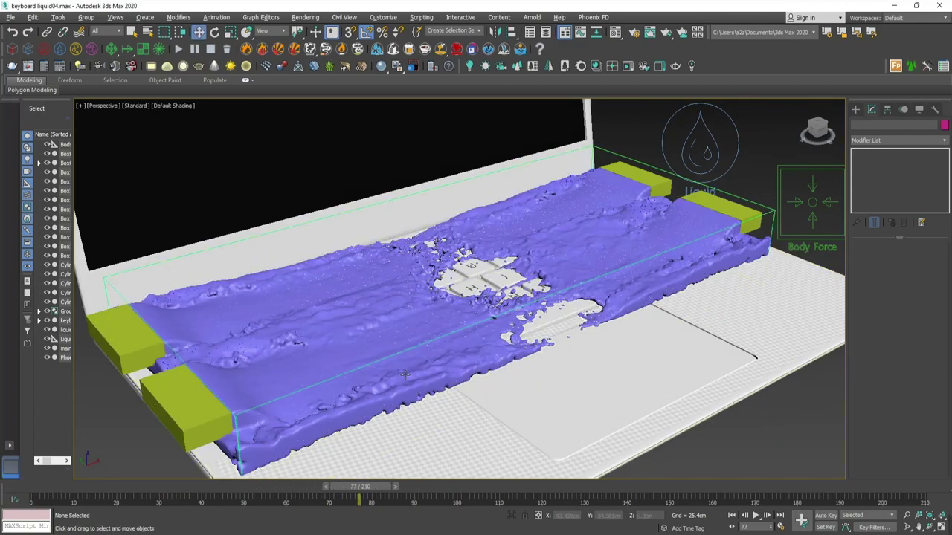
pyautogui.keyDown('alt'); pyautogui.moveTo(362, 472); pyautogui.dragTo(419, 392, button='middle'); pyautogui.keyUp('alt')
pyautogui.scroll(-5, 419, 392)
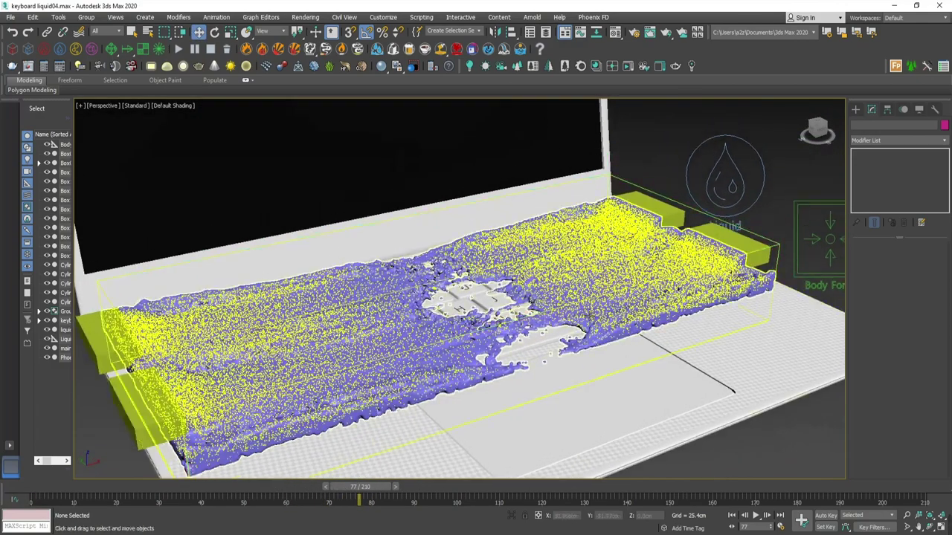
# Confirm Redshift remains the active renderer in Render Setup.
pyautogui.moveTo(818, 131); pyautogui.dragTo(801, 132)
pyautogui.click(855, 109)
pyautogui.scroll(2, 644, 235)
pyautogui.click(634, 32)
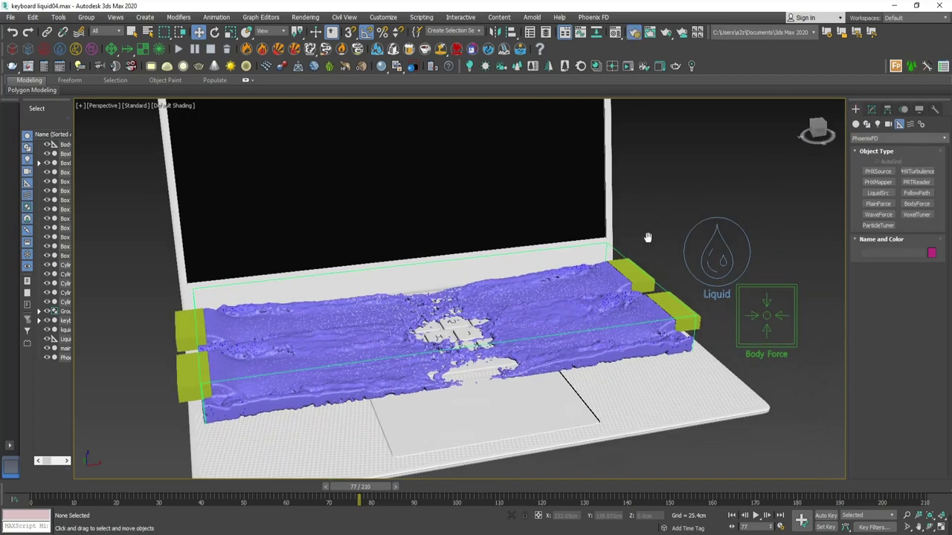
pyautogui.click(602, 85)
pyautogui.click(592, 144)
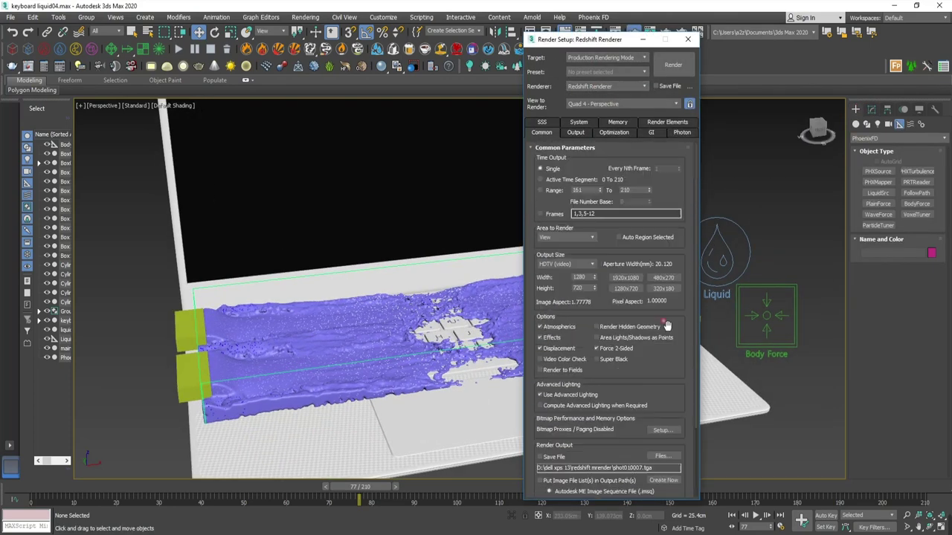
pyautogui.click(690, 40)
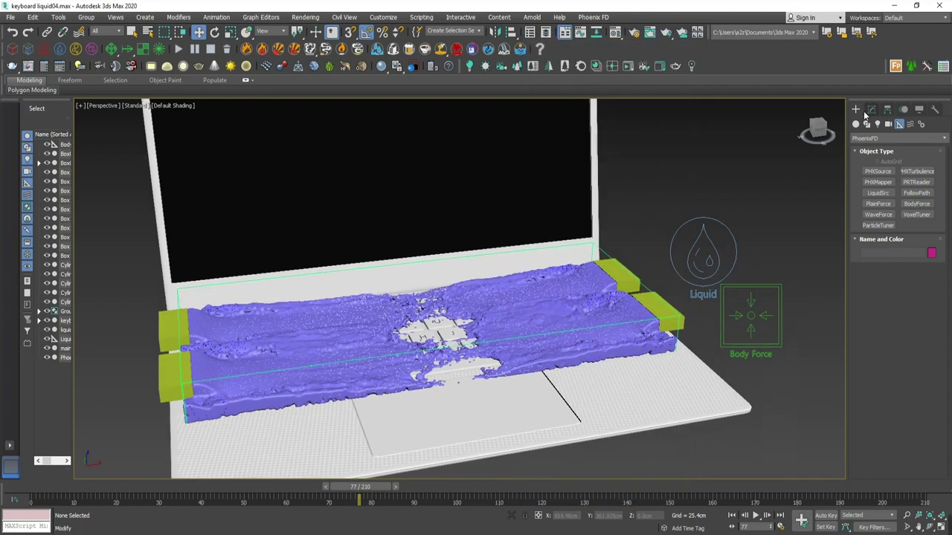
# Draw a large Plane primitive around the laptop in the wireframe Top view.
pyautogui.click(898, 138)
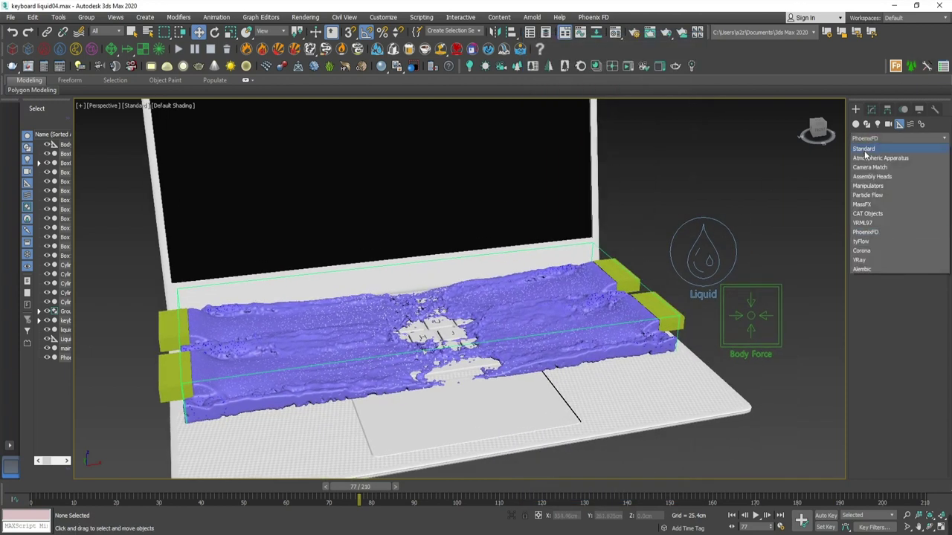
pyautogui.click(869, 154)
pyautogui.click(856, 124)
pyautogui.click(917, 214)
pyautogui.press('F3')
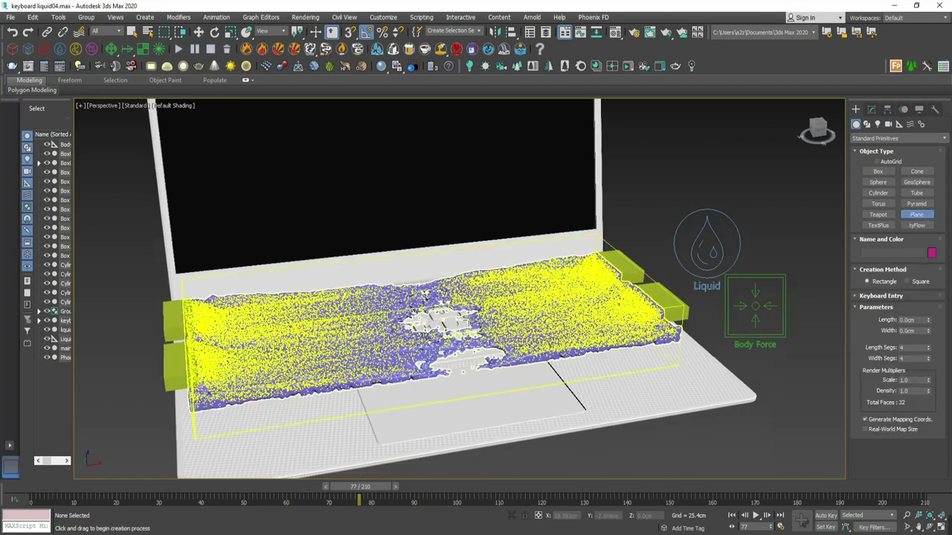
pyautogui.press('t')
pyautogui.scroll(-4, 425, 276)
pyautogui.scroll(-4, 520, 310)
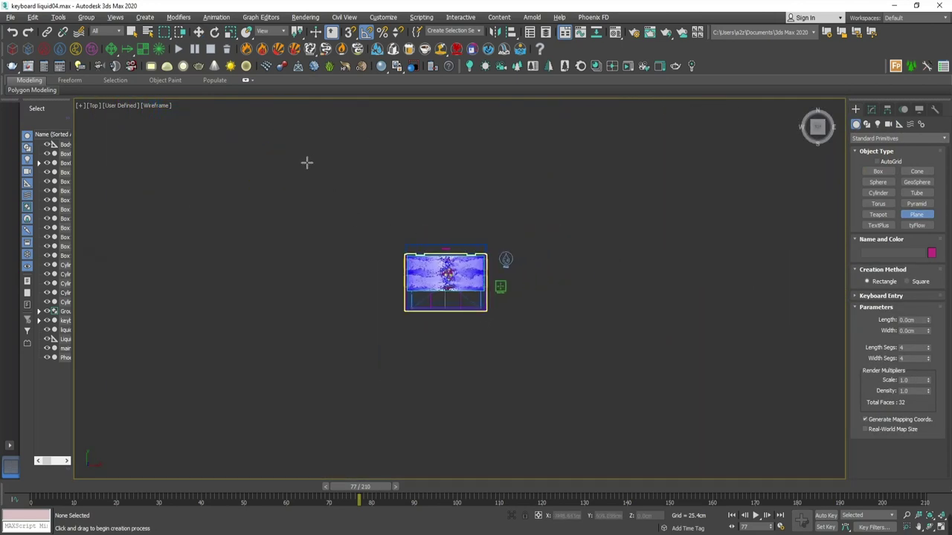
pyautogui.moveTo(241, 140); pyautogui.dragTo(657, 421)
# Move the plane down beneath the laptop and orbit the Perspective view to show it whole.
pyautogui.press('w')
pyautogui.press('f')
pyautogui.scroll(-3, 476, 208)
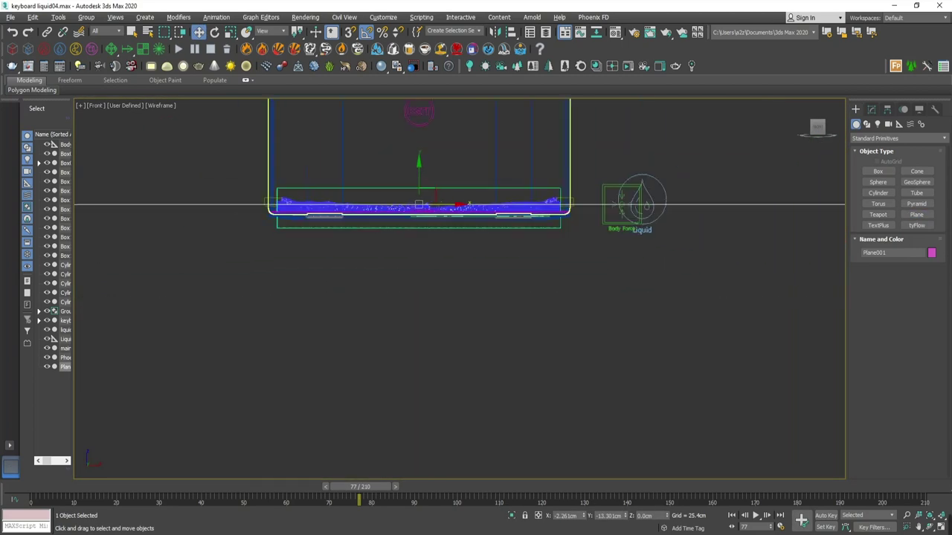
pyautogui.scroll(-2, 455, 208)
pyautogui.moveTo(437, 212); pyautogui.dragTo(441, 310)
pyautogui.hotkey('alt', 'w')
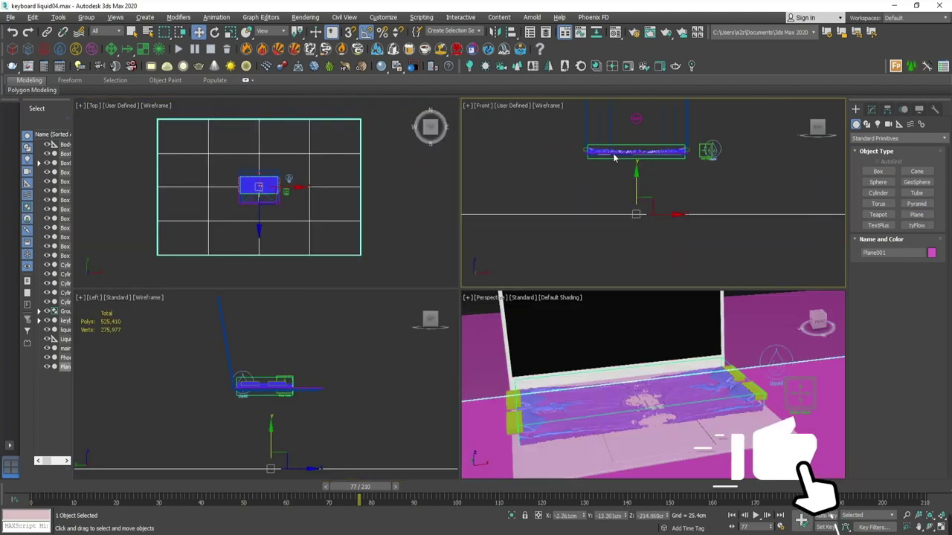
pyautogui.hotkey('alt', 'w')
pyautogui.keyDown('alt'); pyautogui.moveTo(476, 335); pyautogui.dragTo(601, 304, button='middle'); pyautogui.keyUp('alt')
pyautogui.scroll(-2, 495, 297)
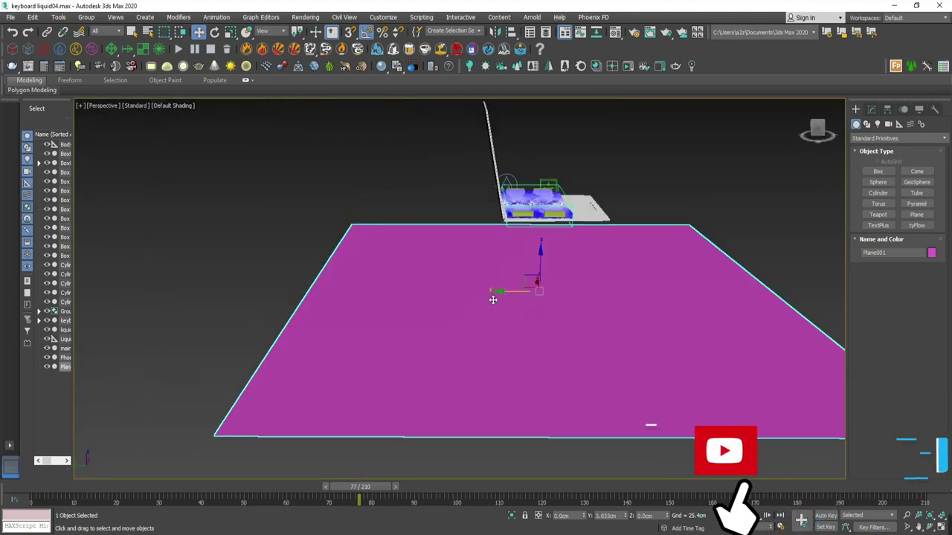
pyautogui.scroll(1, 518, 283)
# Convert the plane to Editable Poly and pull its back edge loop upward into a wall.
pyautogui.click(872, 109)
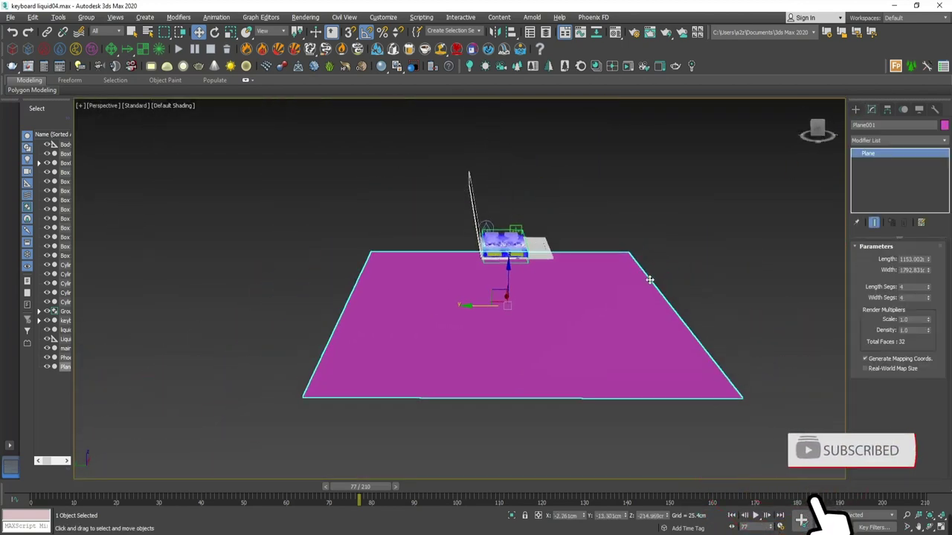
pyautogui.press('F4')
pyautogui.rightClick(893, 153)
pyautogui.click(895, 228)
pyautogui.press('2')
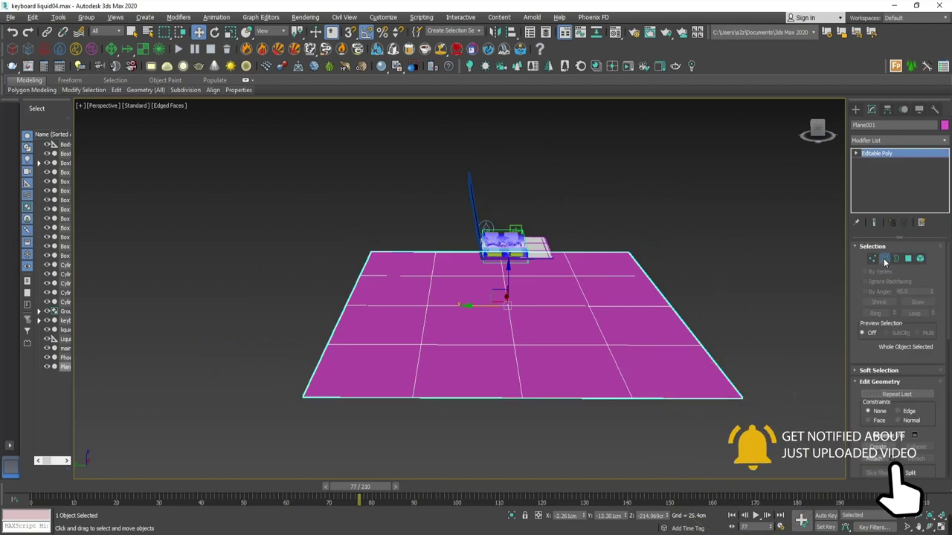
pyautogui.click(913, 313)
pyautogui.keyDown('shift'); pyautogui.moveTo(353, 272); pyautogui.dragTo(349, 108); pyautogui.keyUp('shift')
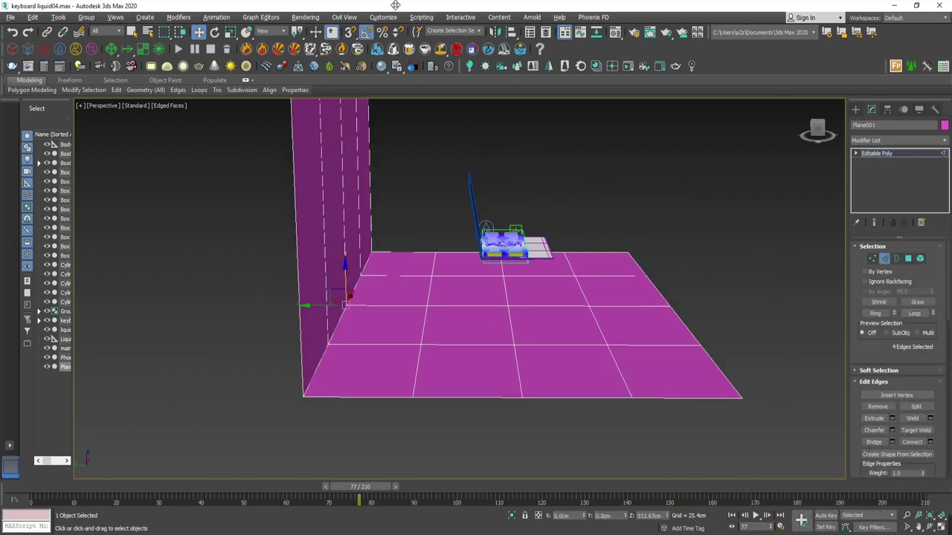
# Chamfer the floor-wall corner with many segments so it curves smoothly.
pyautogui.moveTo(415, 225)
pyautogui.keyDown('alt'); pyautogui.mouseDown(button='middle')
pyautogui.moveTo(438, 245)
pyautogui.moveTo(408, 260)
pyautogui.moveTo(385, 215)
pyautogui.mouseUp(button='middle'); pyautogui.keyUp('alt')
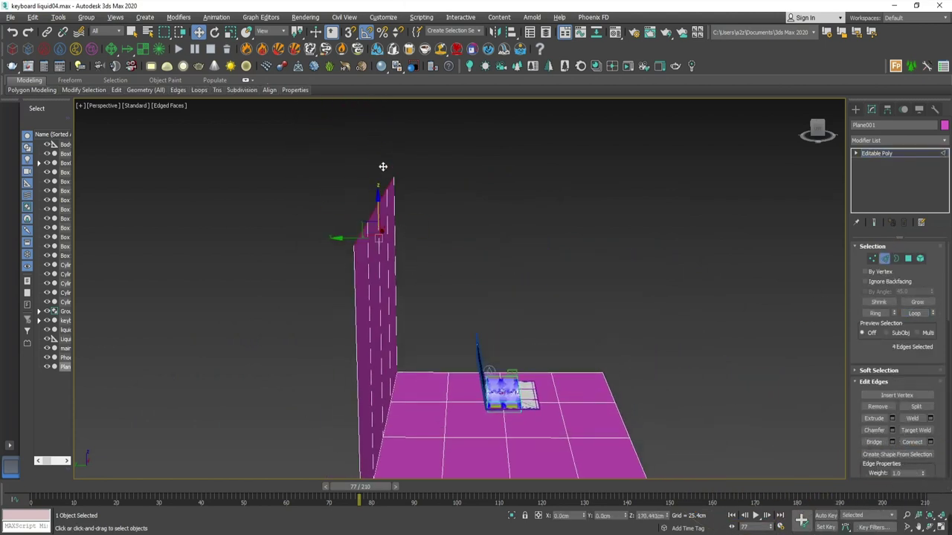
pyautogui.moveTo(411, 315); pyautogui.dragTo(411, 231, button='middle')
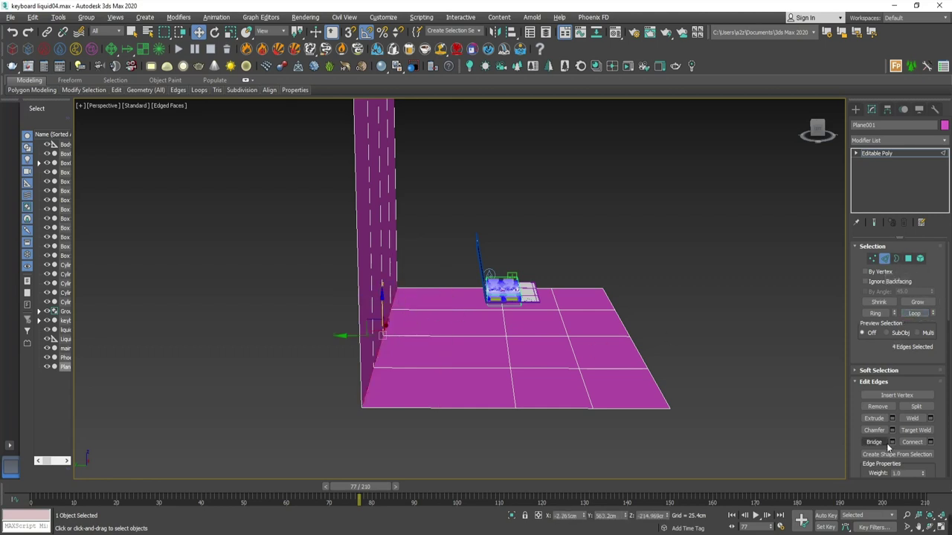
pyautogui.moveTo(467, 311)
pyautogui.mouseDown()
pyautogui.moveTo(557, 244)
pyautogui.moveTo(571, 131)
pyautogui.mouseUp()
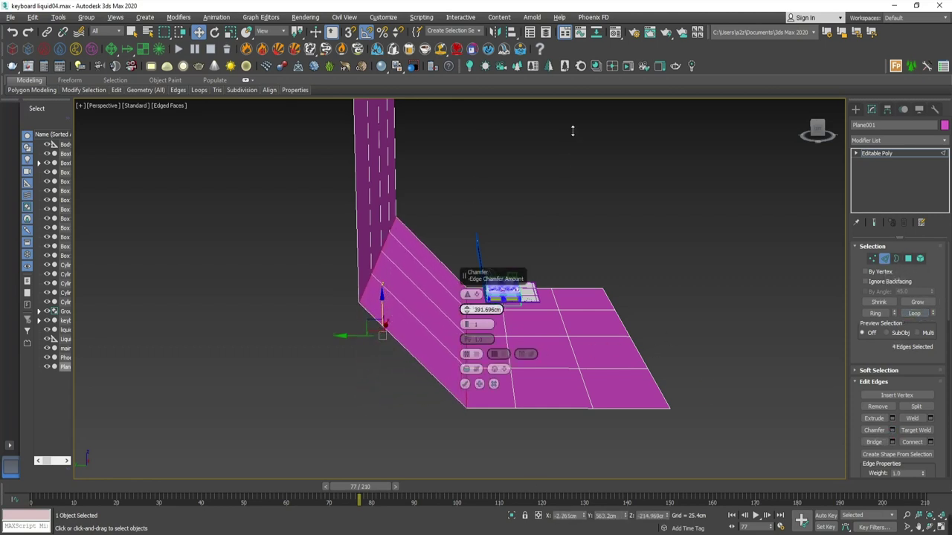
pyautogui.moveTo(467, 325); pyautogui.dragTo(467, 298)
pyautogui.click(465, 384)
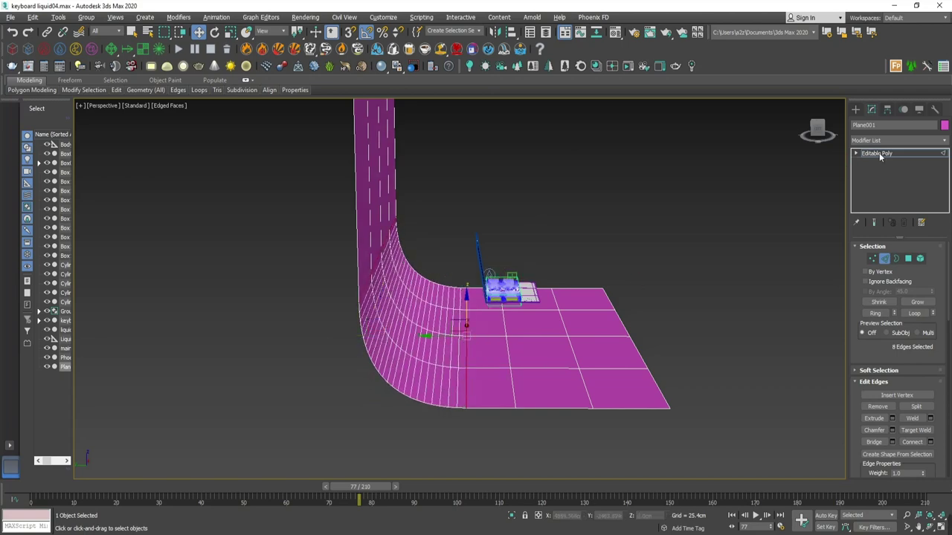
pyautogui.moveTo(476, 313)
pyautogui.keyDown('alt'); pyautogui.mouseDown(button='middle')
pyautogui.moveTo(490, 360)
pyautogui.moveTo(612, 240)
pyautogui.mouseUp(button='middle'); pyautogui.keyUp('alt')
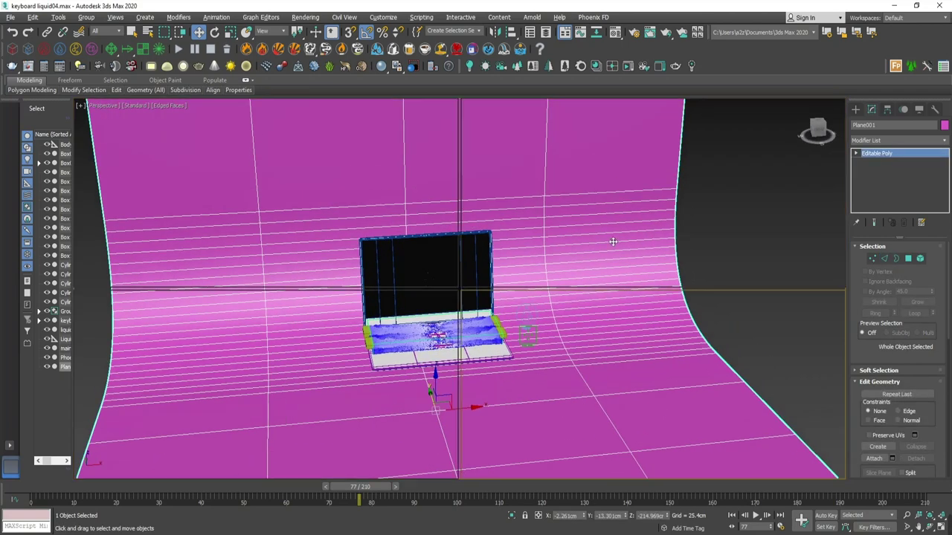
# Place a Free camera in the Front view and align it to the Phoenix liquid.
pyautogui.press('f')
pyautogui.scroll(-2, 587, 308)
pyautogui.click(570, 337)
pyautogui.click(856, 109)
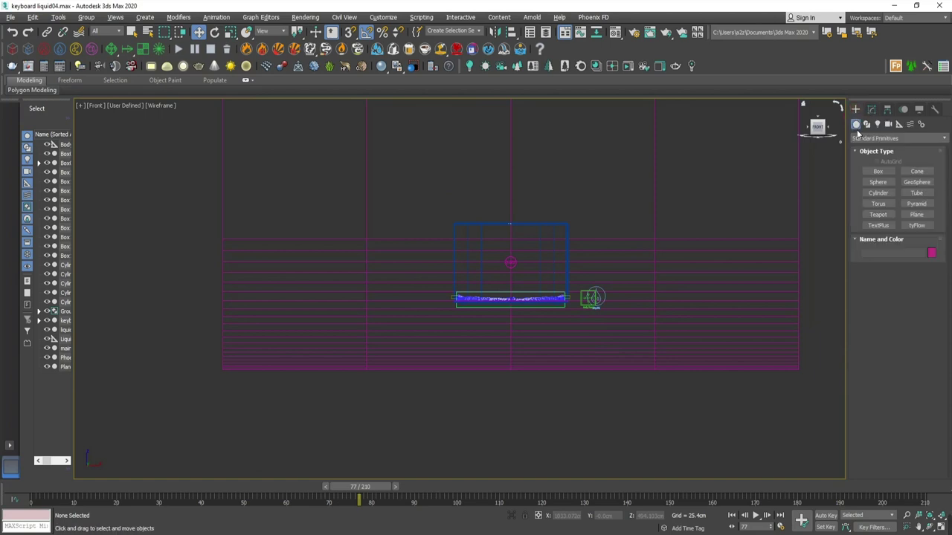
pyautogui.click(888, 124)
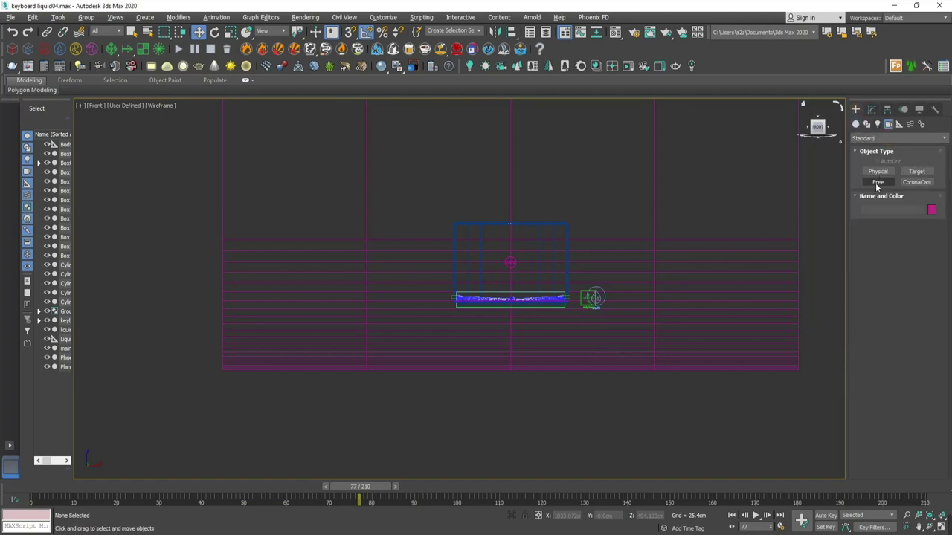
pyautogui.click(878, 183)
pyautogui.scroll(1, 578, 303)
pyautogui.scroll(2, 576, 290)
pyautogui.scroll(1, 587, 298)
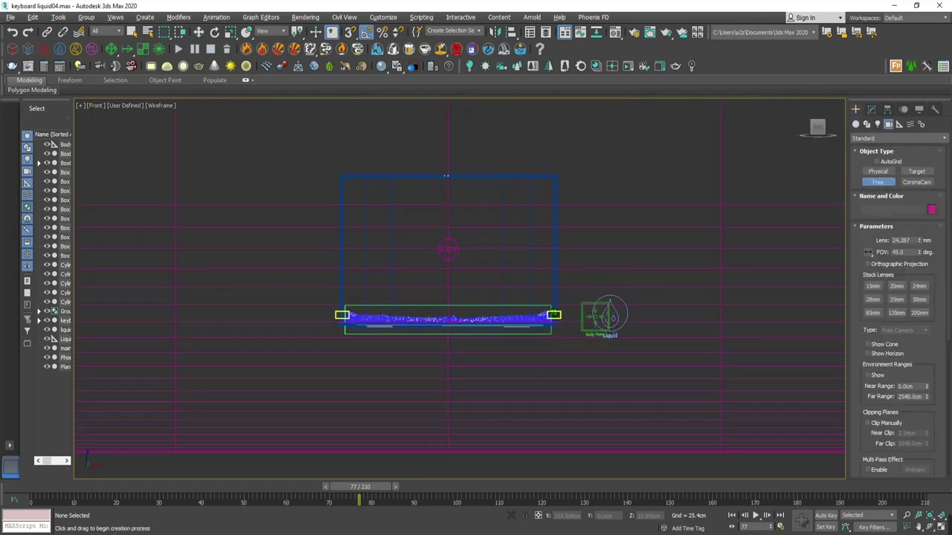
pyautogui.click(455, 257)
pyautogui.press('w')
pyautogui.hotkey('alt', 'a')
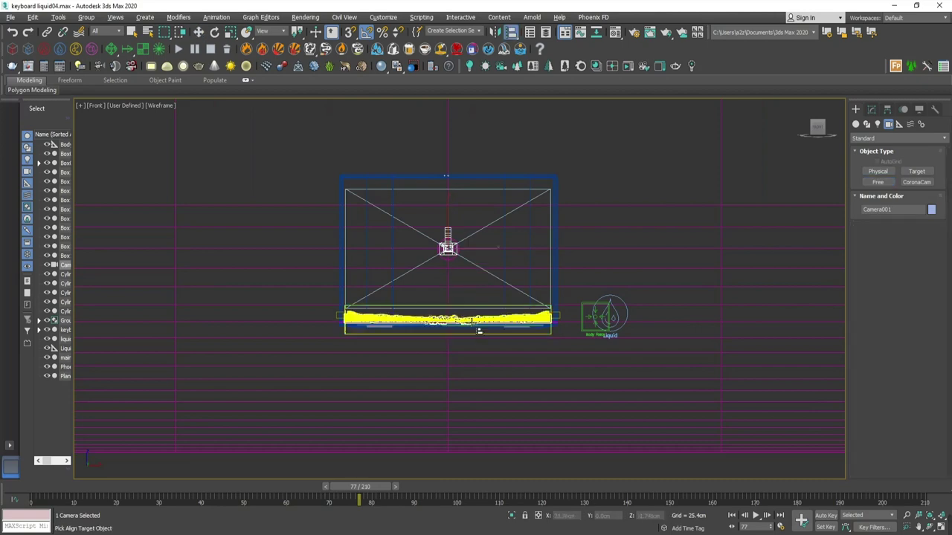
pyautogui.click(464, 327)
pyautogui.click(503, 241)
pyautogui.click(478, 357)
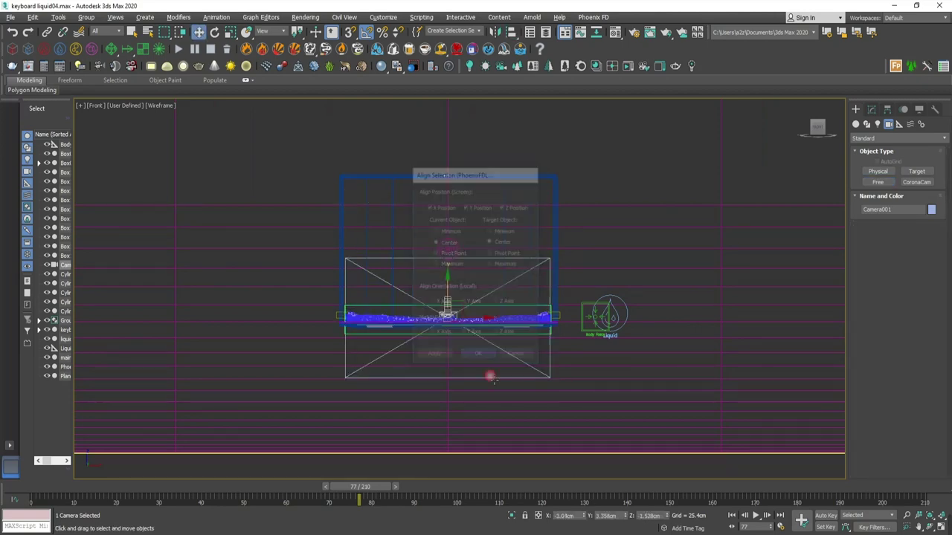
# Show Camera001 in the lower-left view with default shading and safe frames enabled.
pyautogui.hotkey('alt', 'w')
pyautogui.middleClick(364, 370)
pyautogui.press('c')
pyautogui.press('F3')
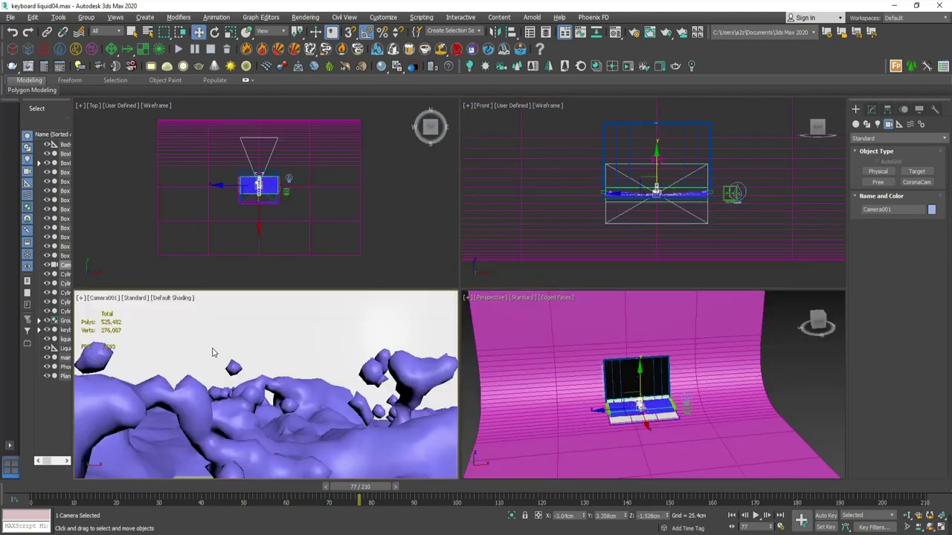
pyautogui.click(104, 297)
pyautogui.click(149, 467)
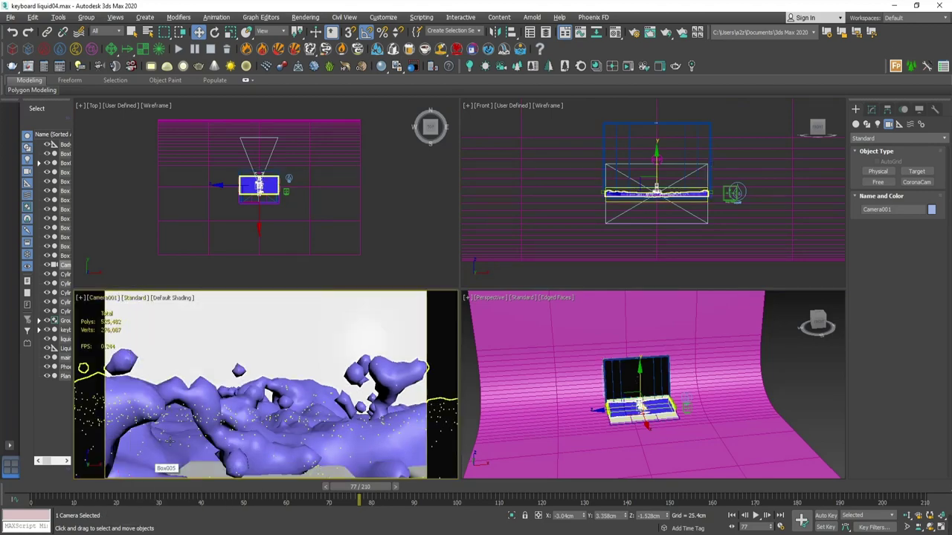
pyautogui.hotkey('alt', 'w')
pyautogui.scroll(5, 432, 261)
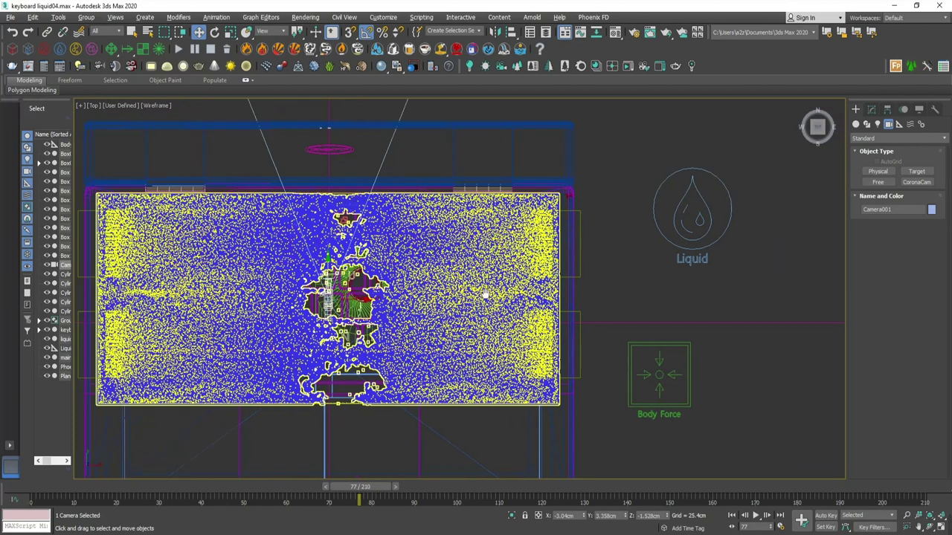
# Create a Dummy helper over the H key and align it to Camera001.
pyautogui.click(899, 124)
pyautogui.scroll(3, 462, 348)
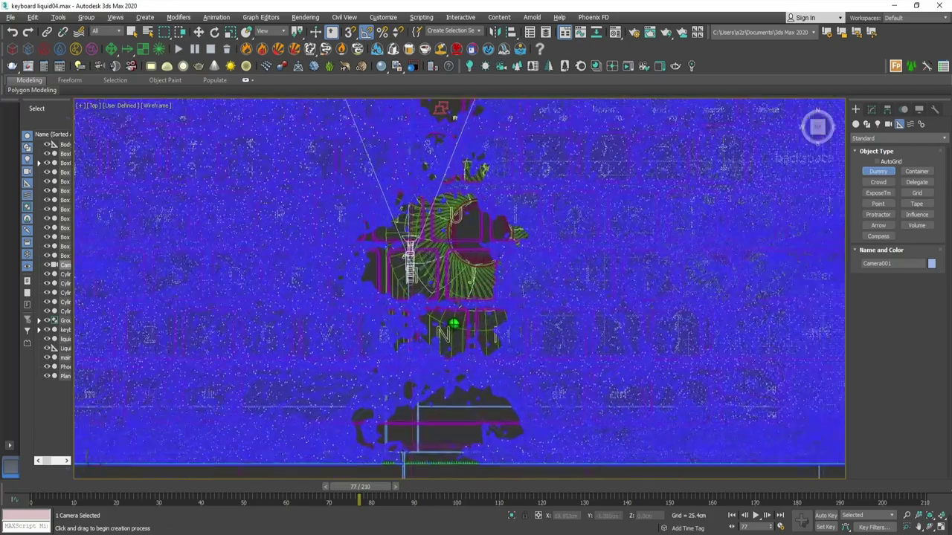
pyautogui.scroll(2, 416, 282)
pyautogui.moveTo(404, 223); pyautogui.dragTo(455, 264)
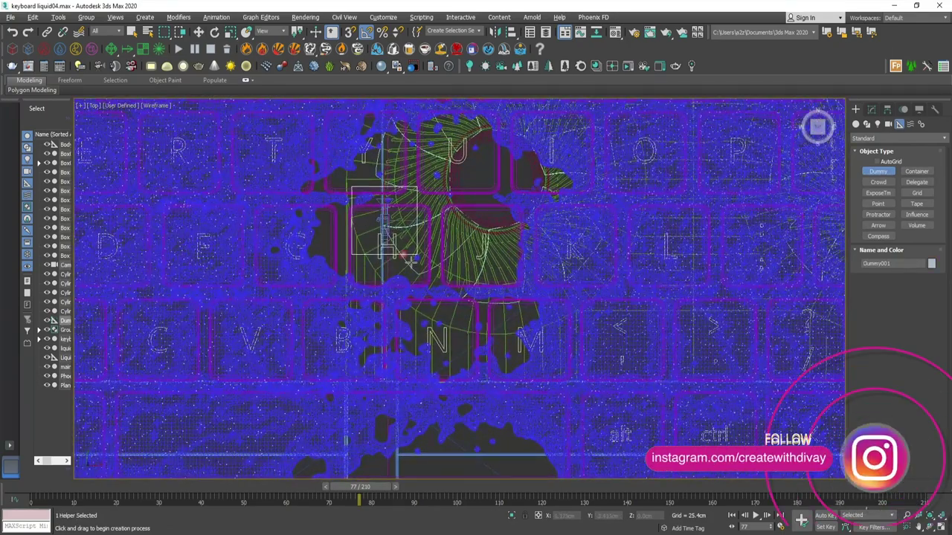
pyautogui.scroll(3, 517, 240)
pyautogui.hotkey('alt', 'a')
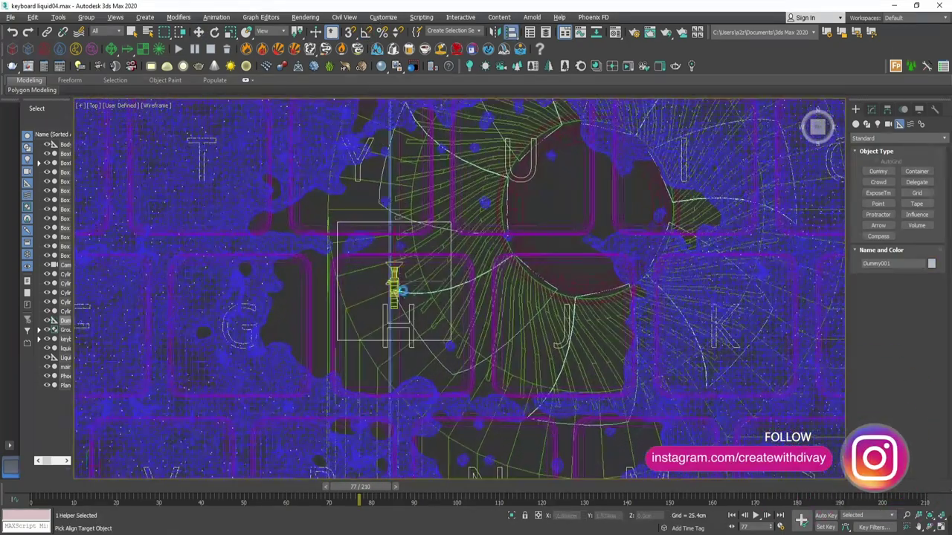
pyautogui.click(400, 290)
pyautogui.click(484, 360)
# Widen Camera001's field of view with the Field-of-View tool, hiding its safe frames.
pyautogui.hotkey('alt', 'w')
pyautogui.scroll(-5, 268, 193)
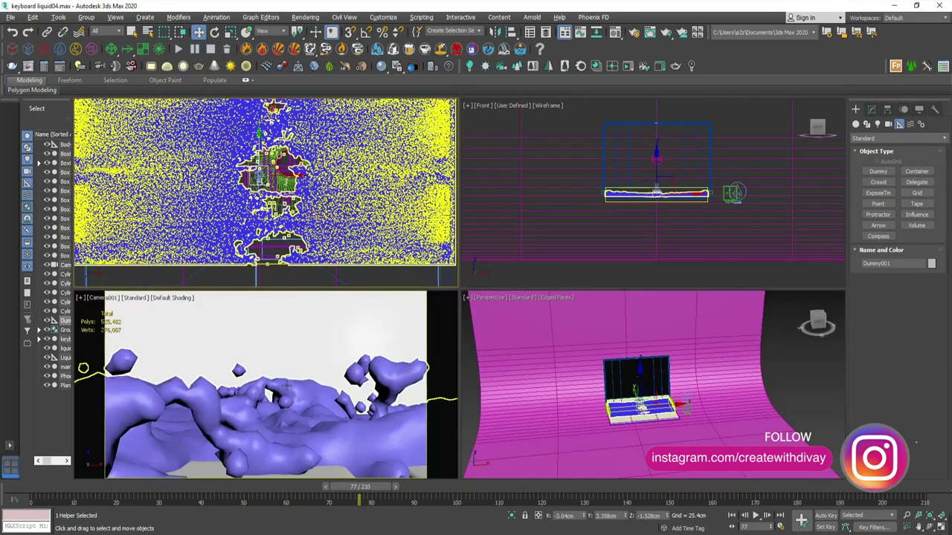
pyautogui.press('F3')
pyautogui.scroll(3, 259, 206)
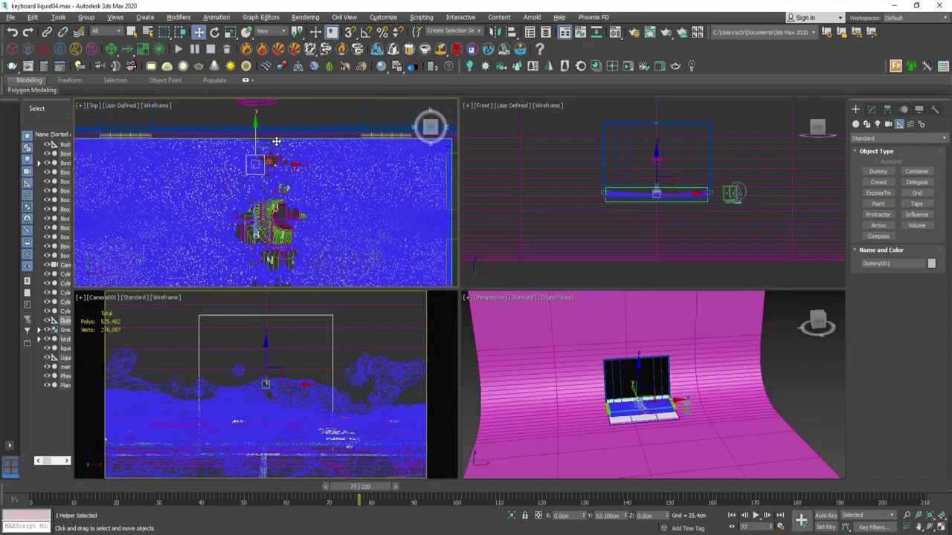
pyautogui.press('r')
pyautogui.hotkey('shift', 'f')
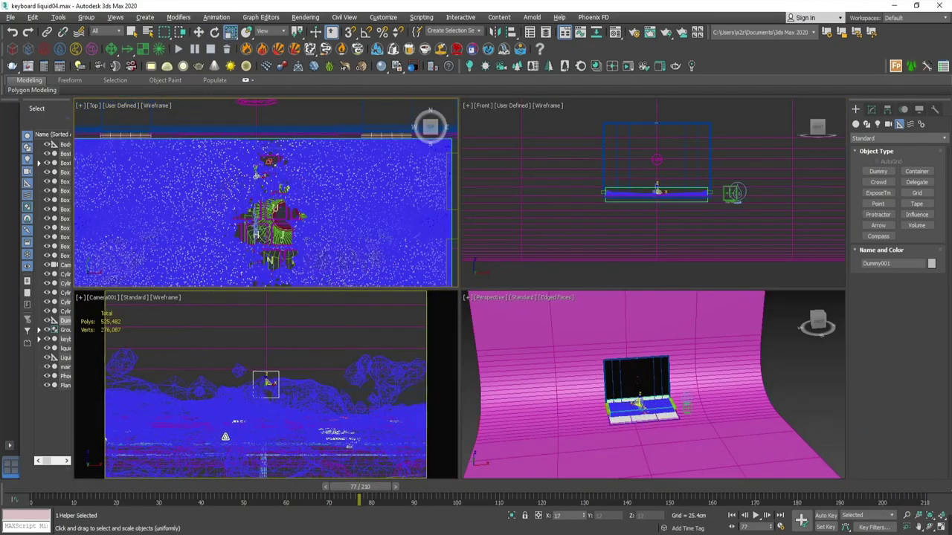
pyautogui.press('w')
pyautogui.rightClick(490, 398)
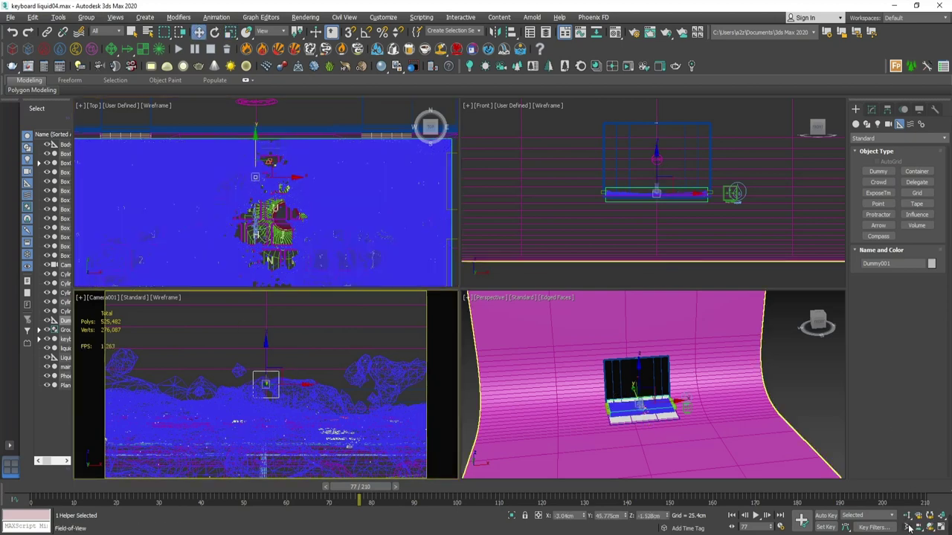
pyautogui.click(908, 528)
pyautogui.moveTo(287, 347); pyautogui.dragTo(290, 371)
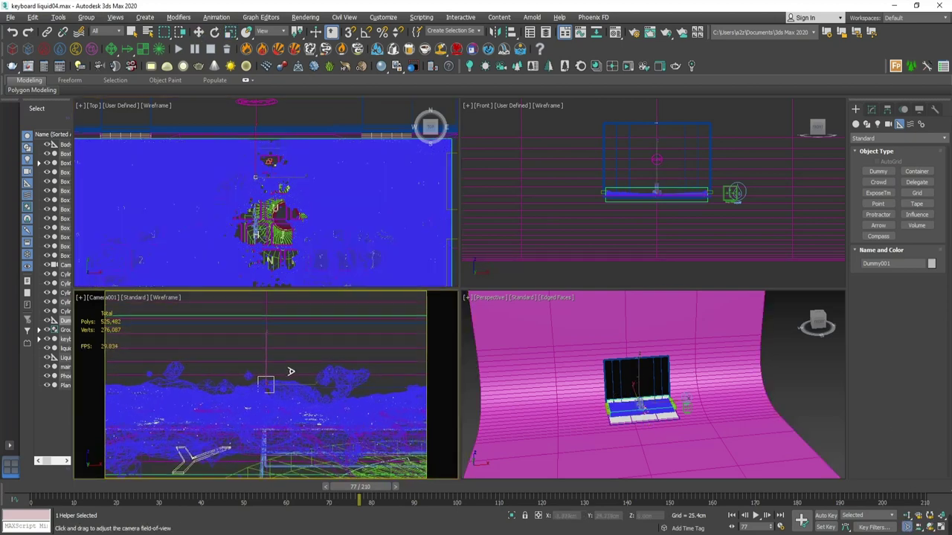
pyautogui.rightClick(282, 361)
# Move the dummy helper along the keyboard and maximize the Top view.
pyautogui.moveTo(273, 185); pyautogui.dragTo(276, 173, button='middle')
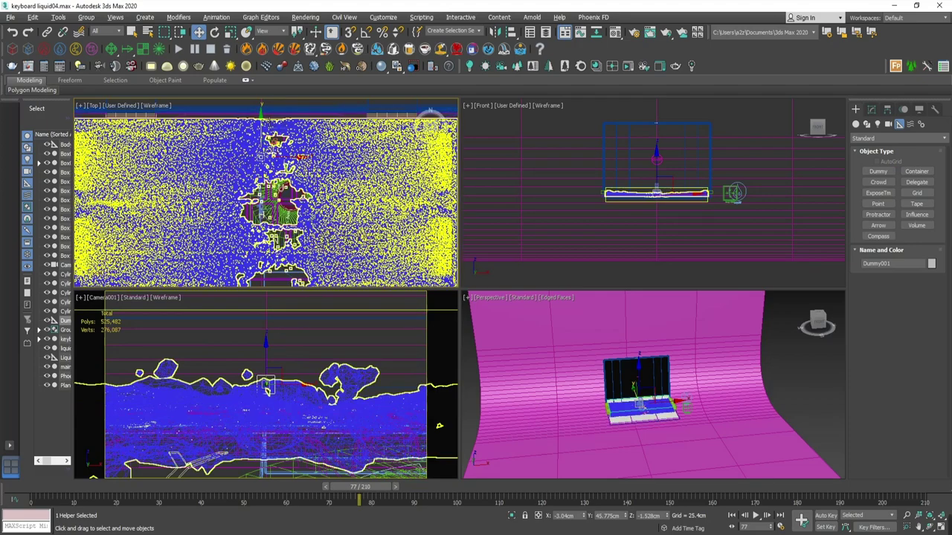
pyautogui.click(272, 146)
pyautogui.moveTo(280, 172); pyautogui.dragTo(266, 177)
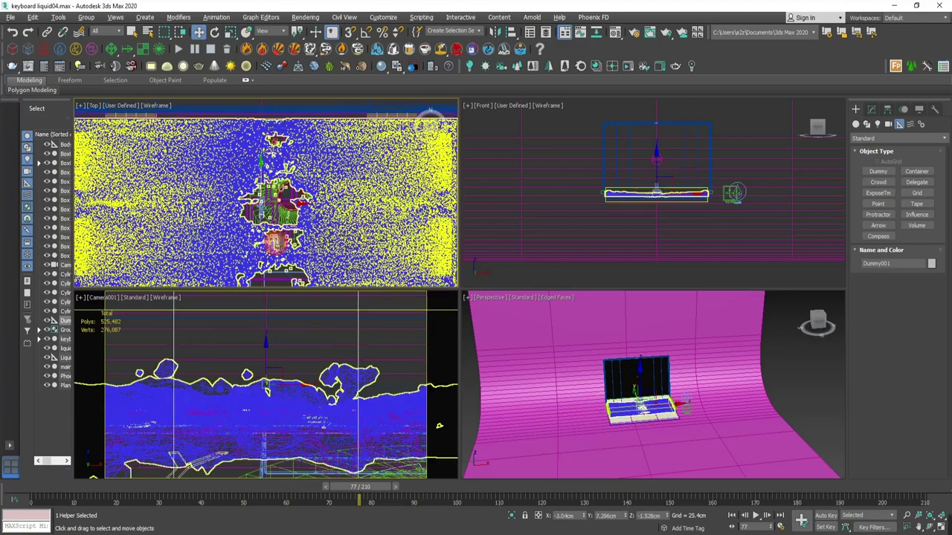
pyautogui.hotkey('alt', 'w')
pyautogui.scroll(5, 467, 248)
pyautogui.scroll(3, 467, 247)
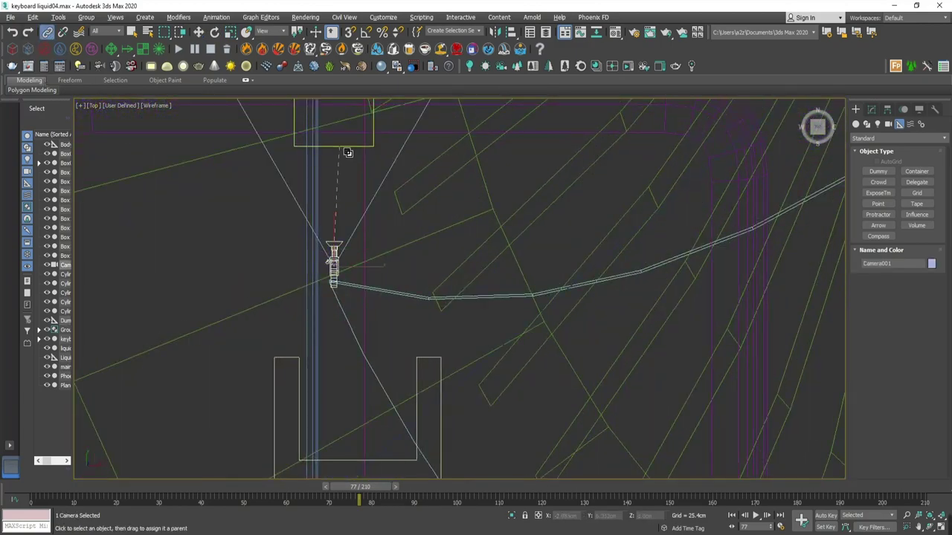
# Show Camera001 shaded in the main view and, at frame 0, turn Dummy001 so the camera faces the keyboard.
pyautogui.press('w')
pyautogui.press('c')
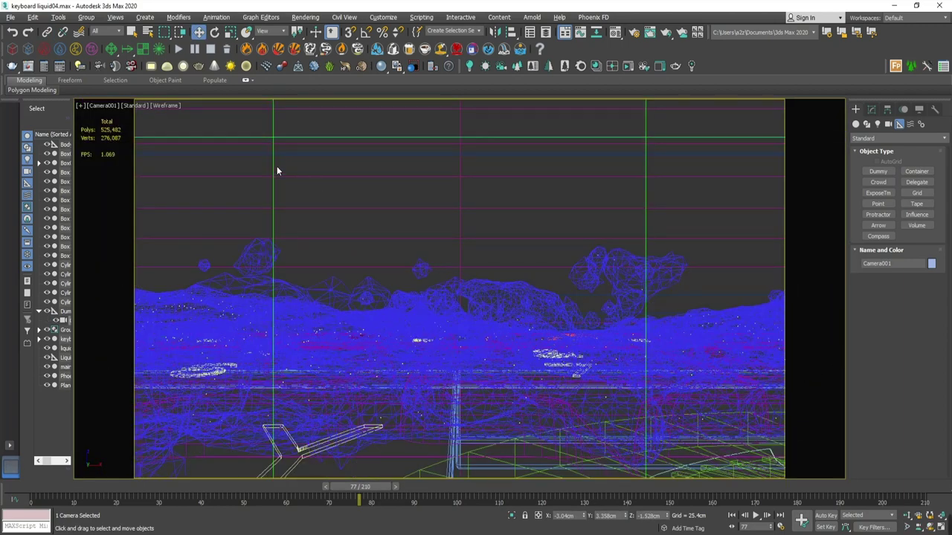
pyautogui.press('F3')
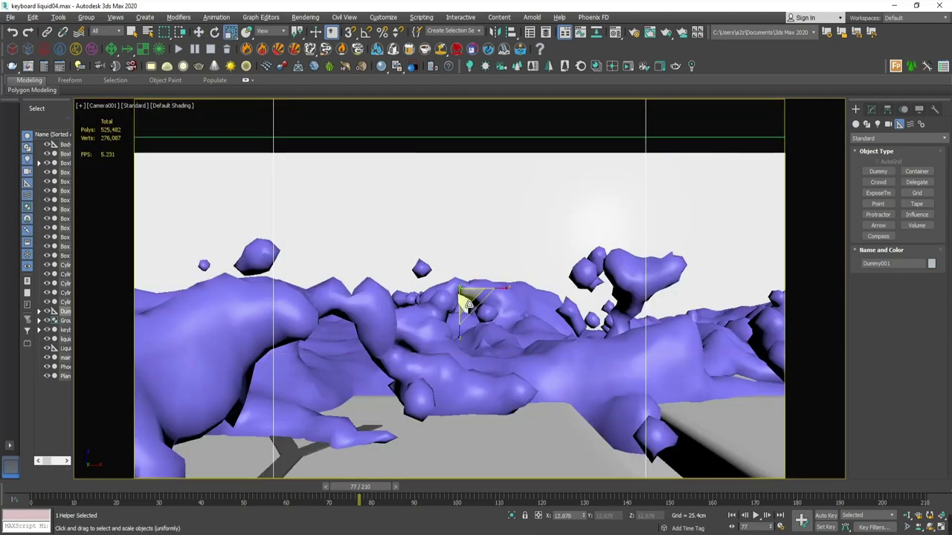
pyautogui.moveTo(469, 304); pyautogui.dragTo(603, 125)
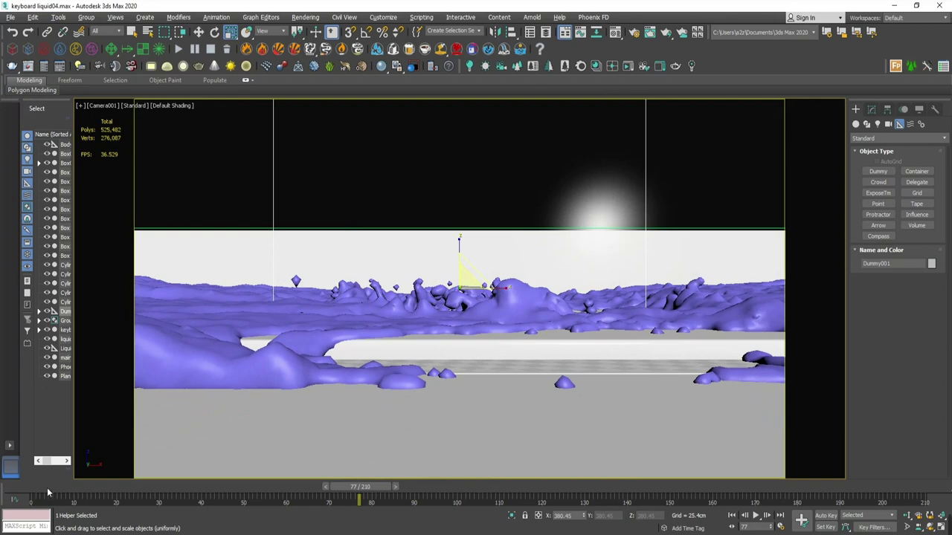
pyautogui.click(47, 488)
pyautogui.click(319, 362)
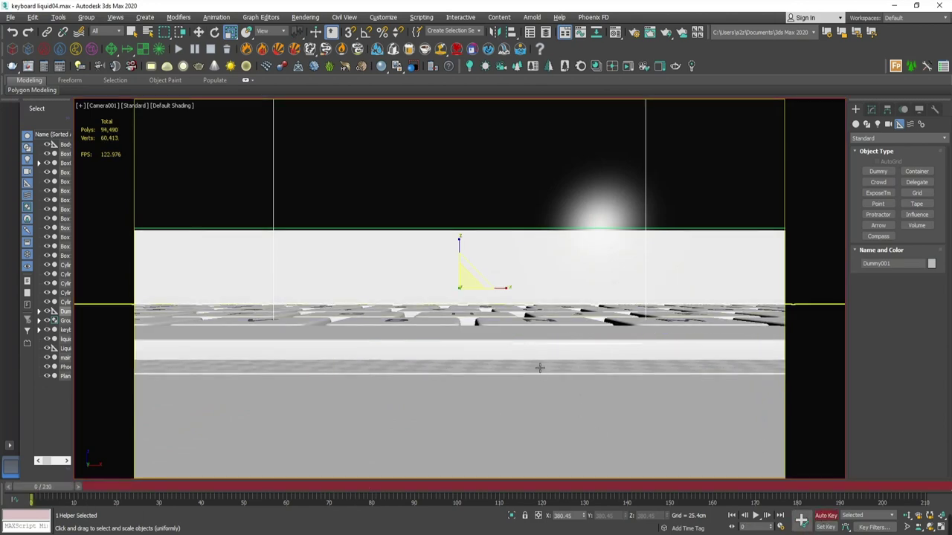
pyautogui.moveTo(463, 272)
pyautogui.mouseDown()
pyautogui.moveTo(516, 298)
pyautogui.moveTo(484, 258)
pyautogui.mouseUp()
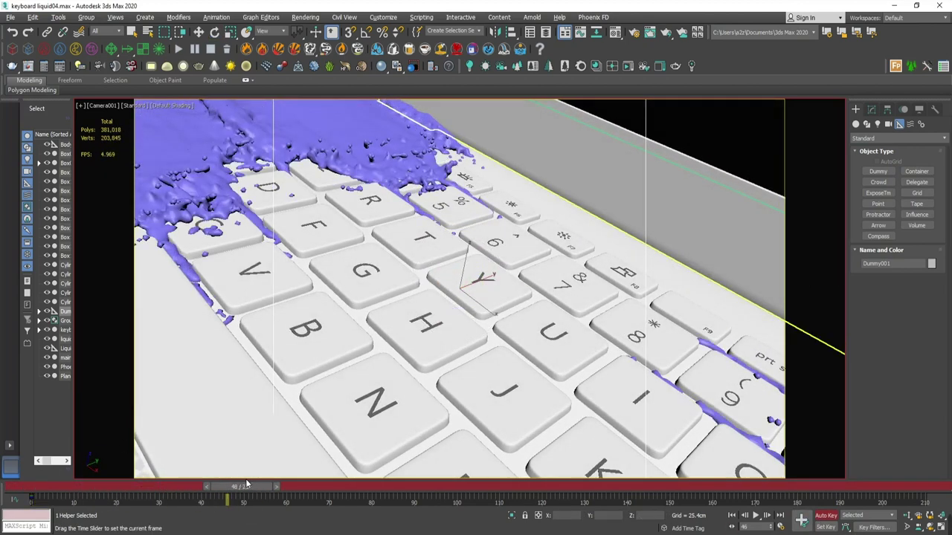
# Key Dummy001 sliding along the keys at frame 41 and reposition its frame 0 start pose.
pyautogui.moveTo(246, 485); pyautogui.dragTo(204, 485)
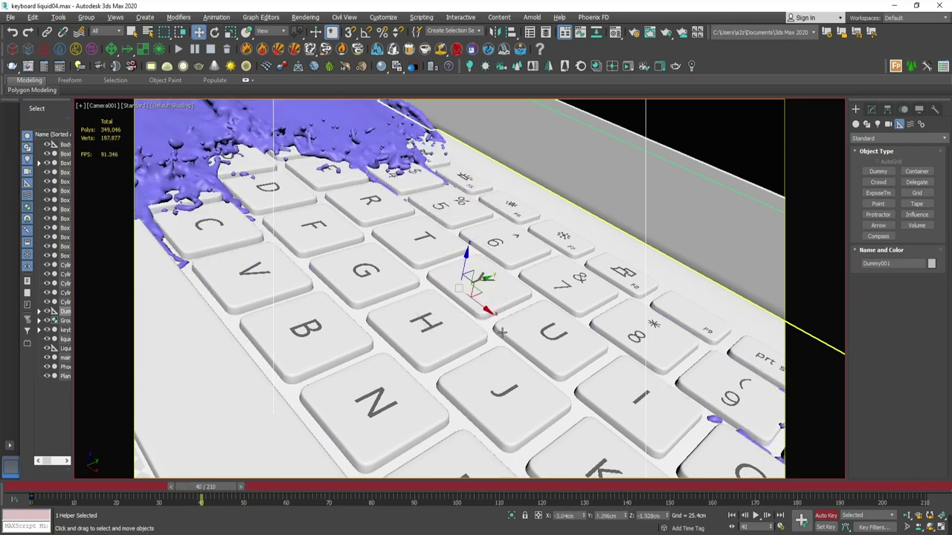
pyautogui.moveTo(486, 311); pyautogui.dragTo(457, 255)
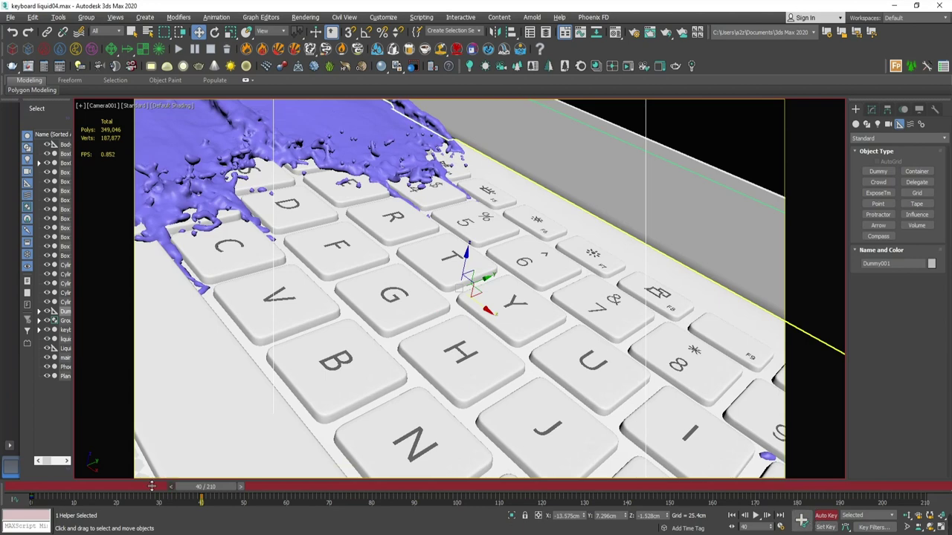
pyautogui.moveTo(151, 486); pyautogui.dragTo(26, 490)
pyautogui.moveTo(487, 310); pyautogui.dragTo(379, 154)
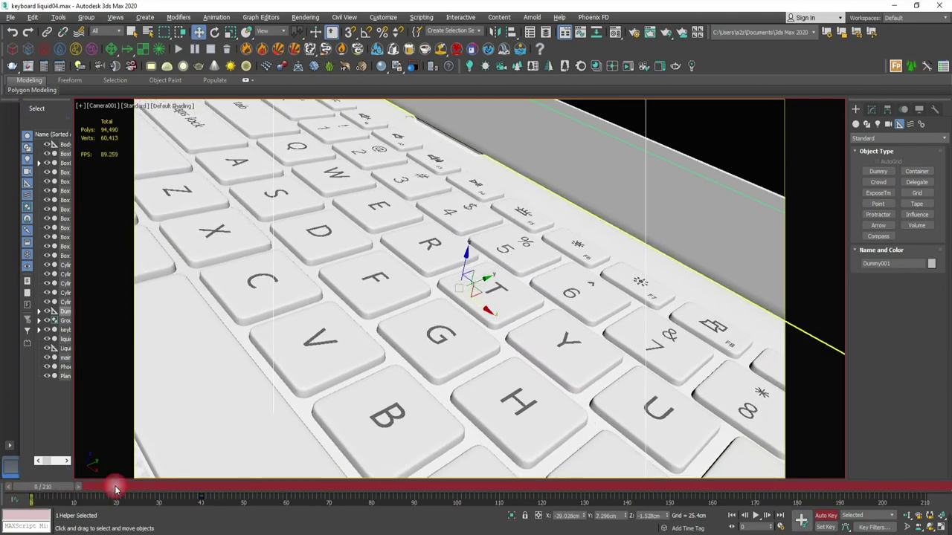
pyautogui.moveTo(42, 487); pyautogui.dragTo(218, 489)
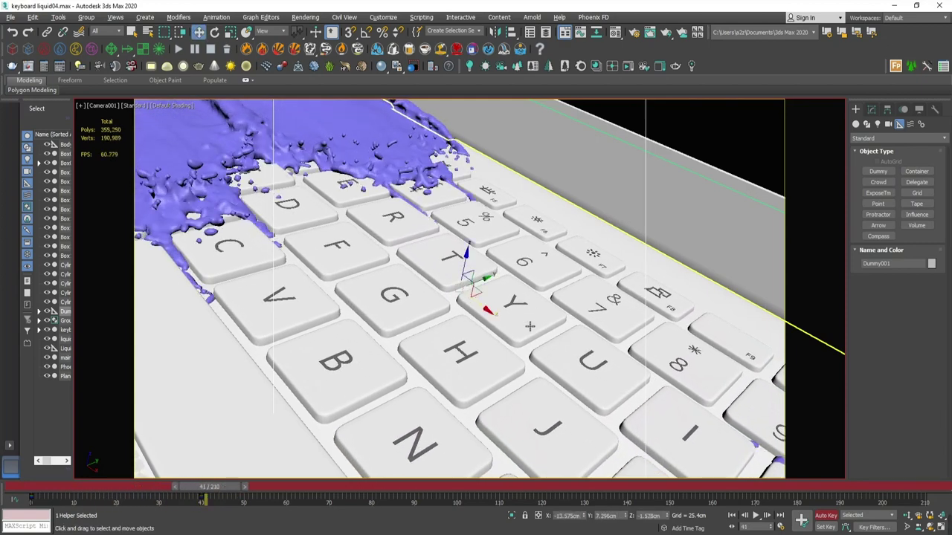
# Tilt the camera lower and more frontal, centre the keys, and check the splash near frame 80.
pyautogui.press('e')
pyautogui.moveTo(512, 314)
pyautogui.mouseDown()
pyautogui.moveTo(411, 320)
pyautogui.moveTo(588, 172)
pyautogui.moveTo(299, 492)
pyautogui.mouseUp()
pyautogui.press('w')
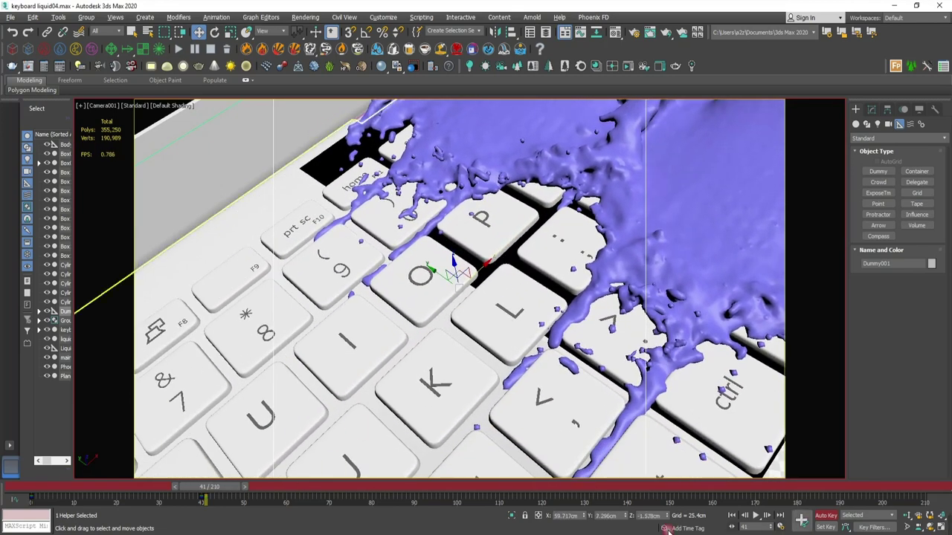
pyautogui.moveTo(224, 488)
pyautogui.mouseDown()
pyautogui.moveTo(442, 488)
pyautogui.moveTo(381, 483)
pyautogui.moveTo(389, 485)
pyautogui.mouseUp()
pyautogui.moveTo(483, 276); pyautogui.dragTo(415, 380)
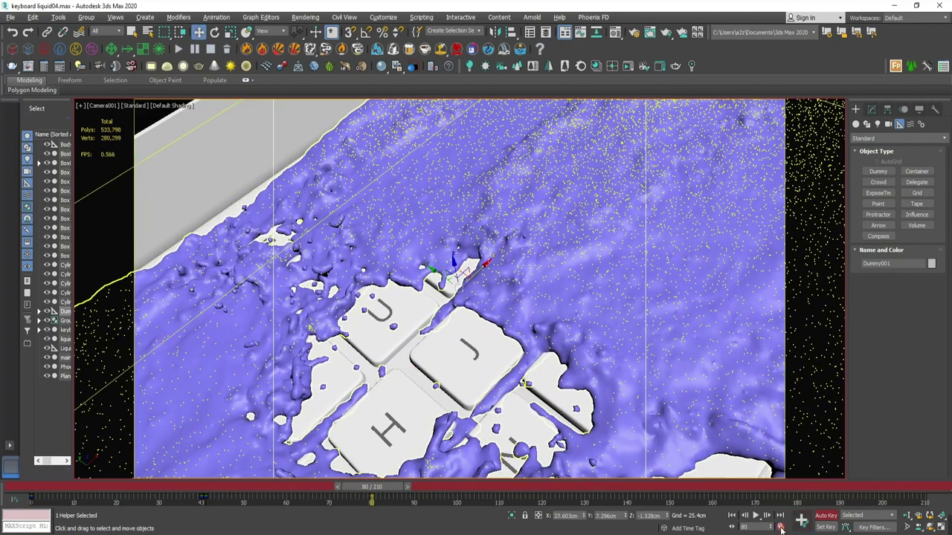
pyautogui.moveTo(30, 492); pyautogui.dragTo(374, 489)
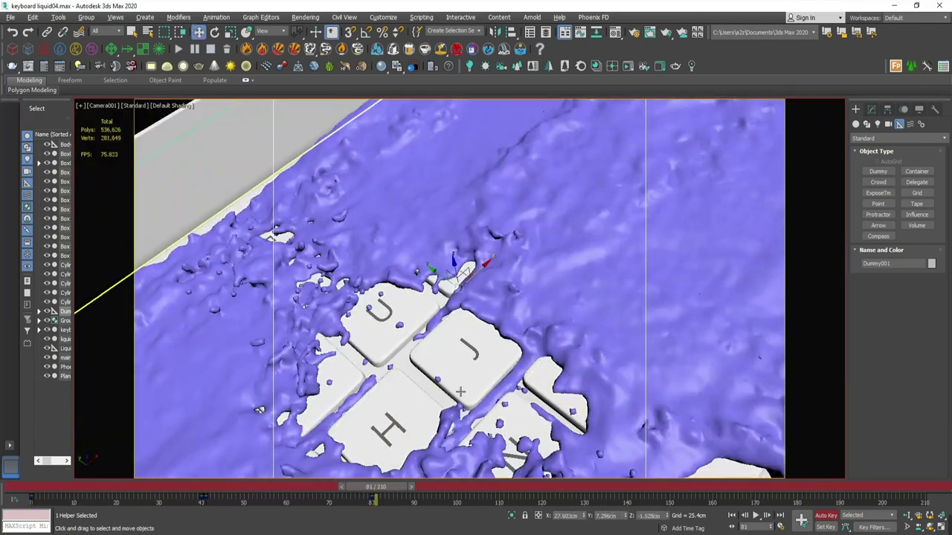
# Rotate Dummy001 so the keys face the camera, checking it in the top and camera views.
pyautogui.moveTo(485, 311); pyautogui.dragTo(479, 273)
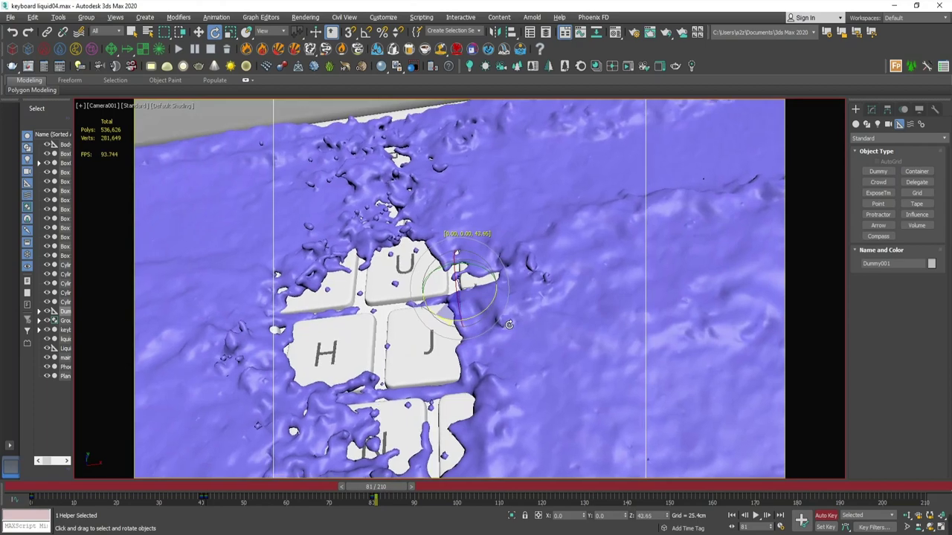
pyautogui.hotkey('alt', 'w')
pyautogui.hotkey('alt', 'w')
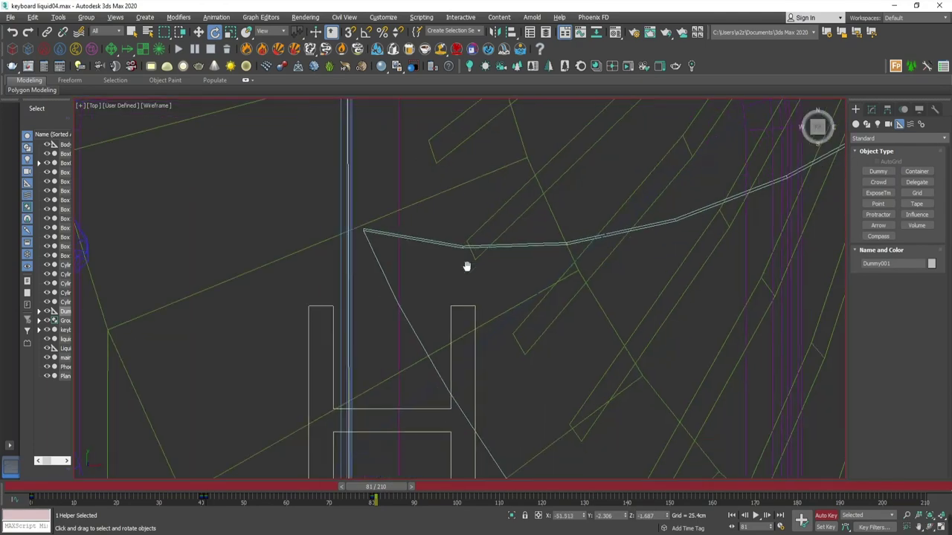
pyautogui.press('t')
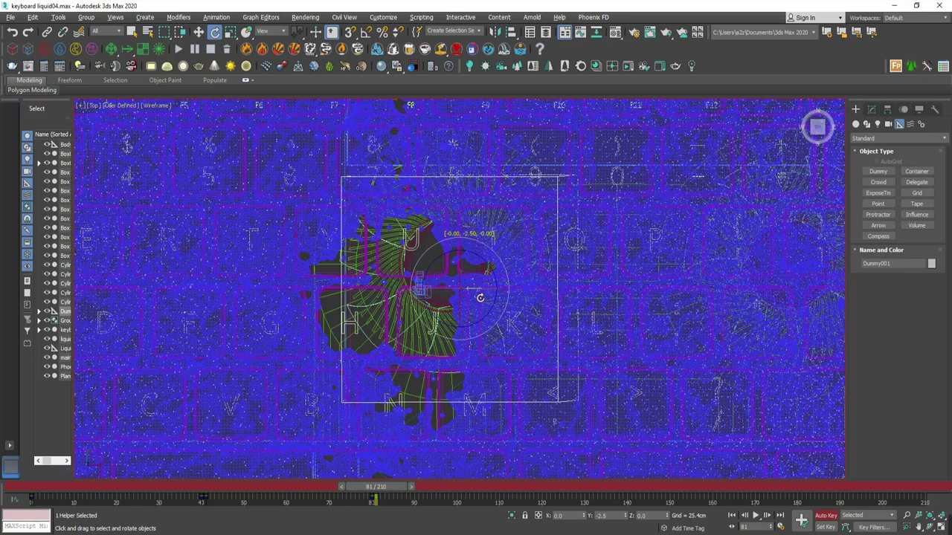
pyautogui.hotkey('alt', 'w')
pyautogui.press('c')
pyautogui.hotkey('alt', 'w')
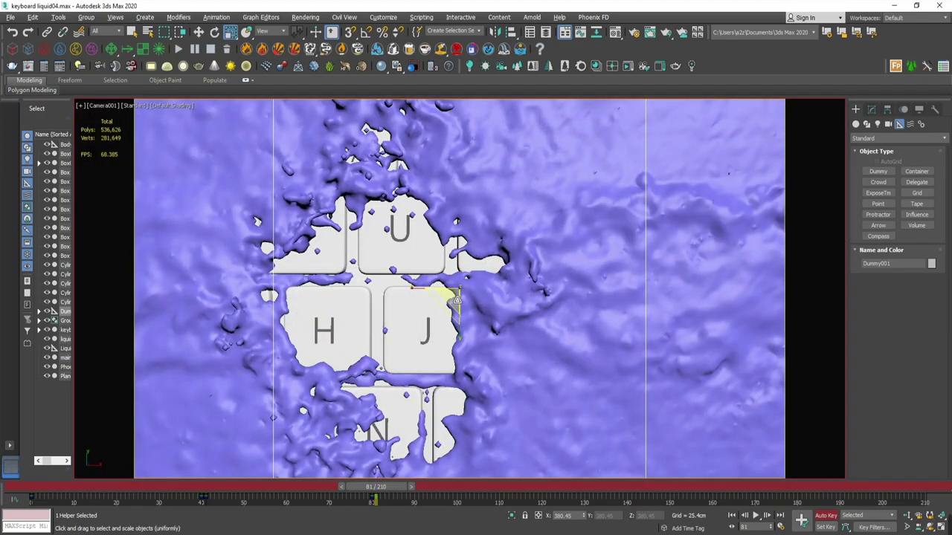
pyautogui.moveTo(457, 299)
pyautogui.mouseDown()
pyautogui.moveTo(464, 255)
pyautogui.moveTo(464, 266)
pyautogui.mouseUp()
pyautogui.press('w')
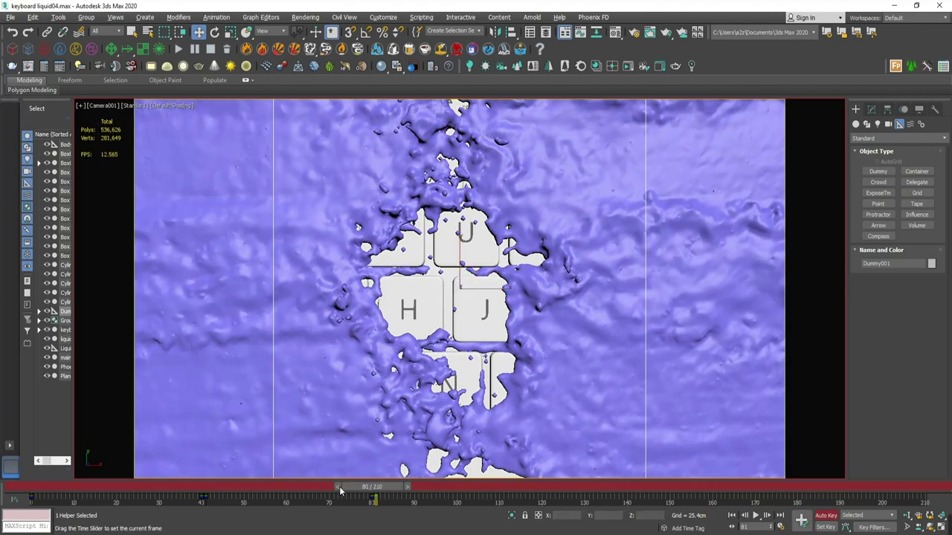
# At a later frame, turn the camera to a low side view skimming the liquid, then check frame 210.
pyautogui.moveTo(340, 490); pyautogui.dragTo(674, 489)
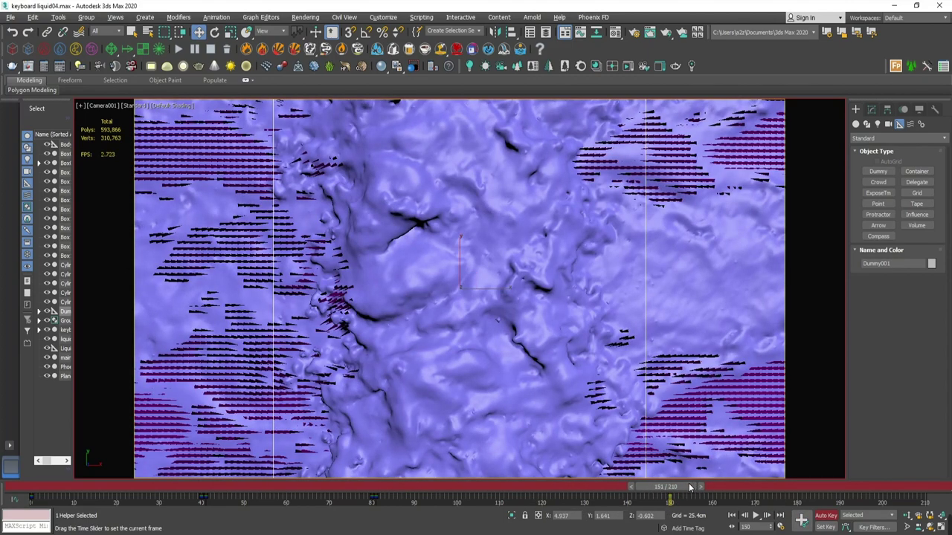
pyautogui.press('e')
pyautogui.moveTo(461, 287); pyautogui.dragTo(470, 341)
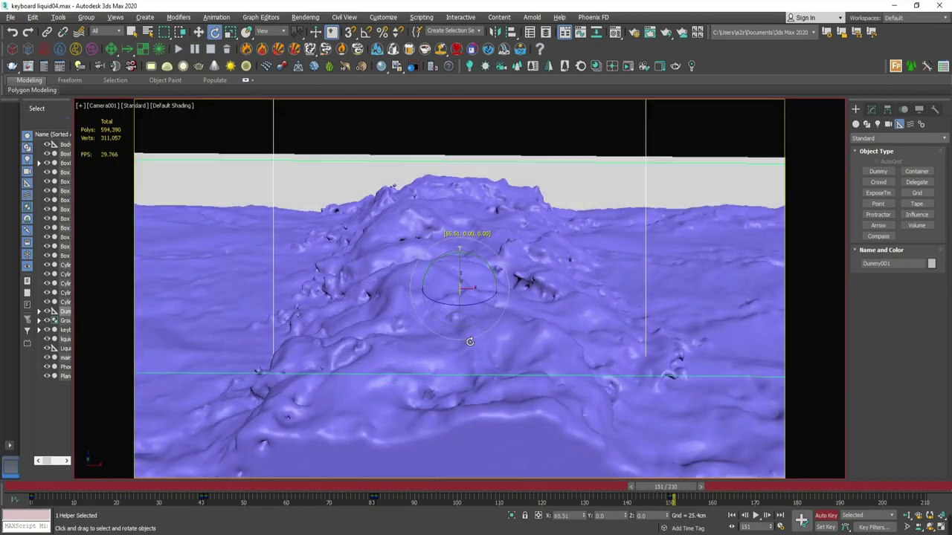
pyautogui.press('r')
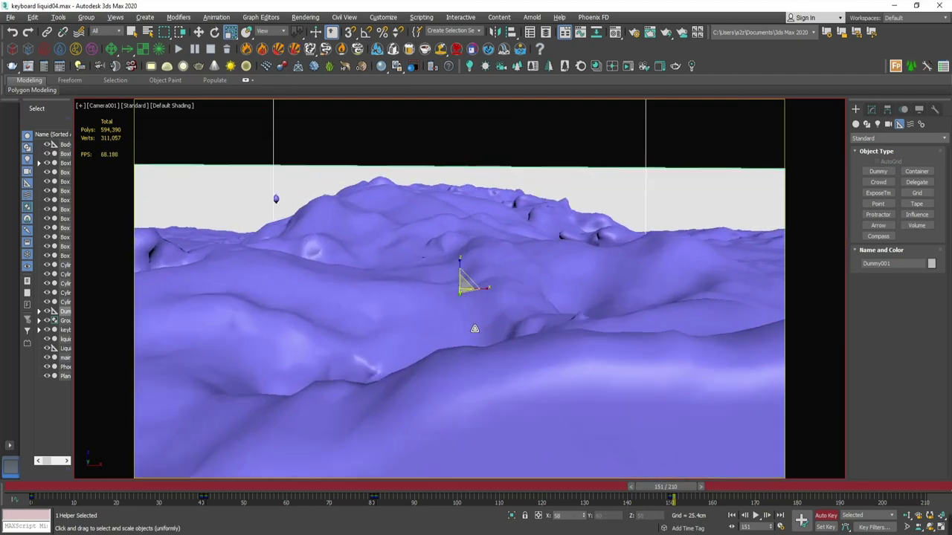
pyautogui.press('e')
pyautogui.moveTo(461, 254); pyautogui.dragTo(467, 258)
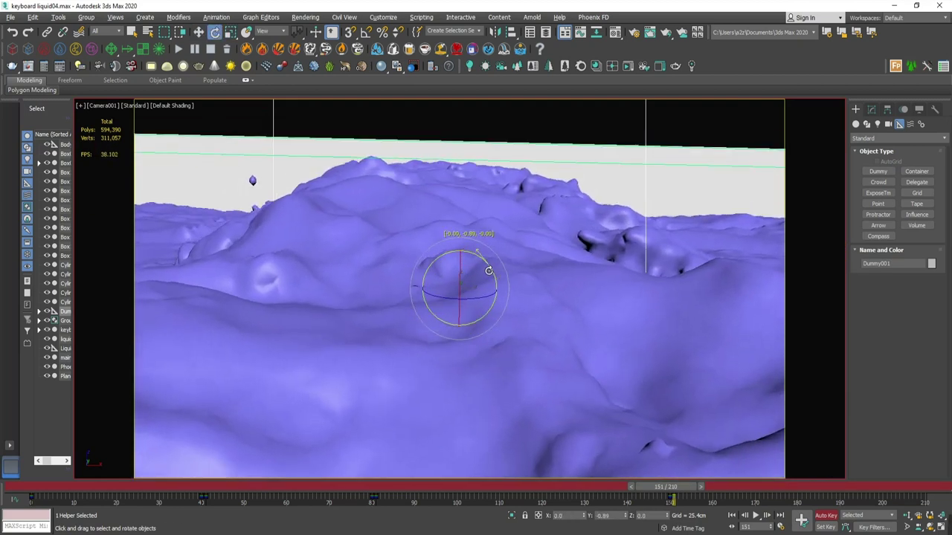
pyautogui.press('w')
pyautogui.moveTo(666, 488)
pyautogui.mouseDown()
pyautogui.moveTo(787, 496)
pyautogui.moveTo(671, 496)
pyautogui.mouseUp()
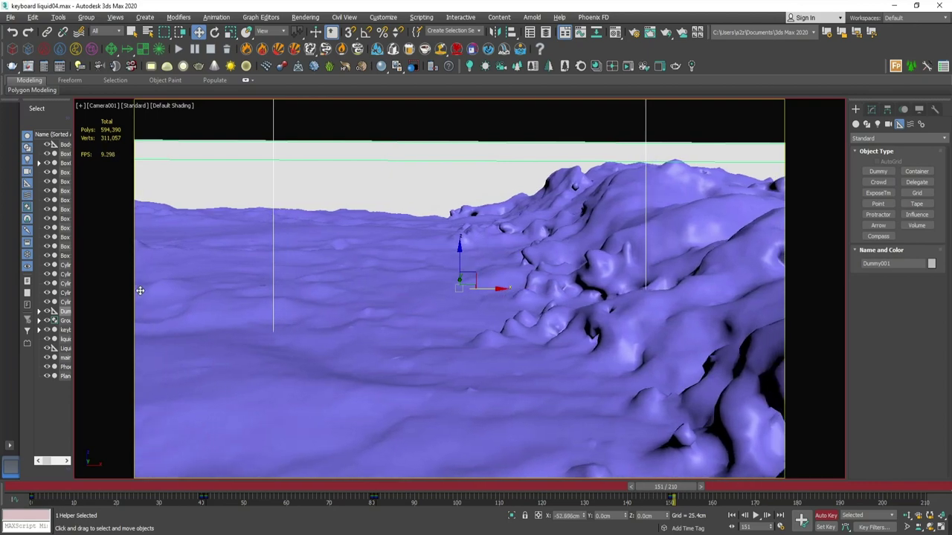
pyautogui.moveTo(894, 494); pyautogui.dragTo(929, 494)
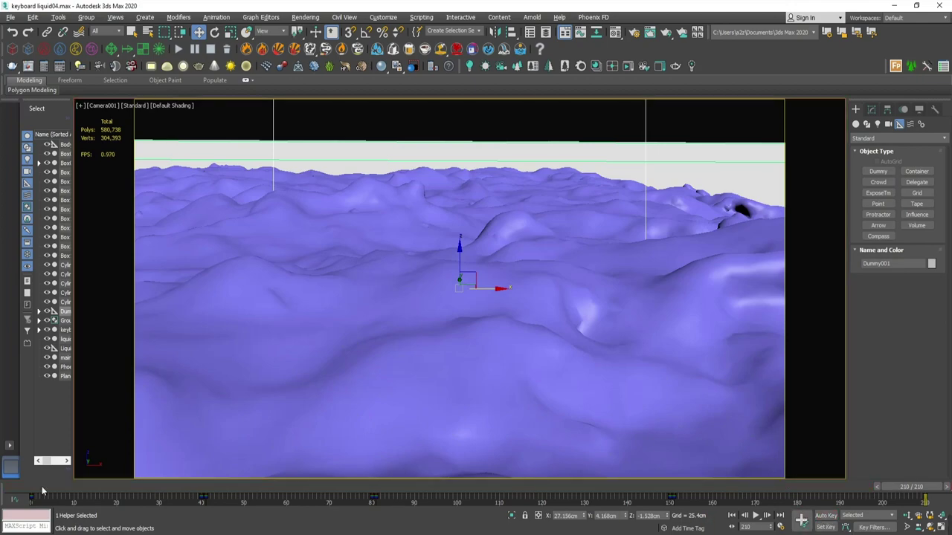
# Go to frame 54, make Camera001 the active view, and render it in Redshift with Shift+Q.
pyautogui.moveTo(43, 492)
pyautogui.mouseDown()
pyautogui.moveTo(272, 512)
pyautogui.moveTo(601, 490)
pyautogui.moveTo(919, 496)
pyautogui.moveTo(205, 487)
pyautogui.moveTo(258, 487)
pyautogui.mouseUp()
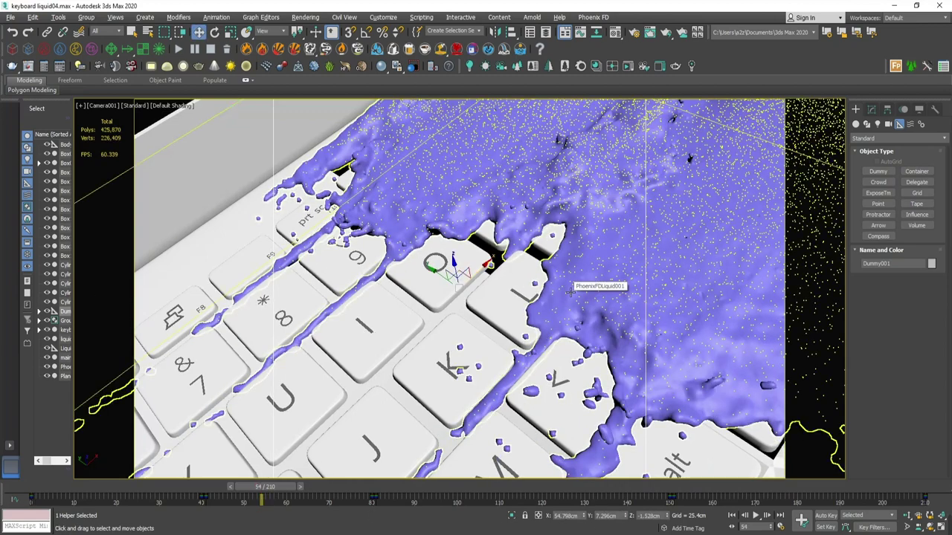
pyautogui.hotkey('alt', 'w')
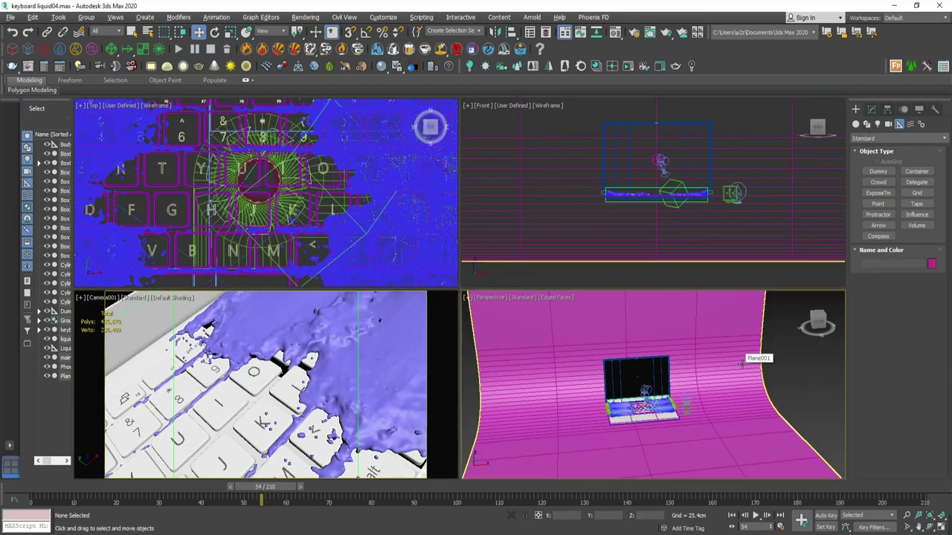
pyautogui.hotkey('alt', 'w')
pyautogui.hotkey('alt', 'w')
pyautogui.rightClick(420, 334)
pyautogui.hotkey('alt', 'w')
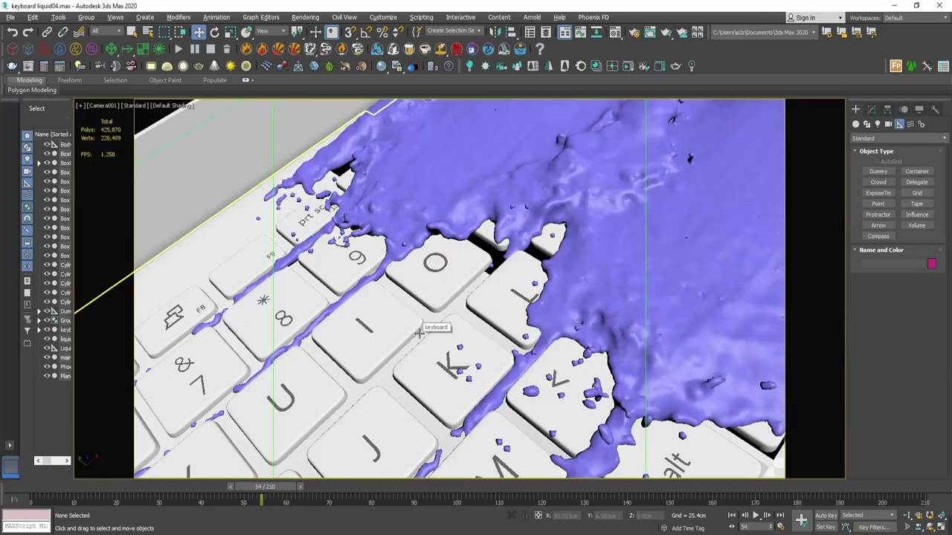
pyautogui.hotkey('shift', 'q')
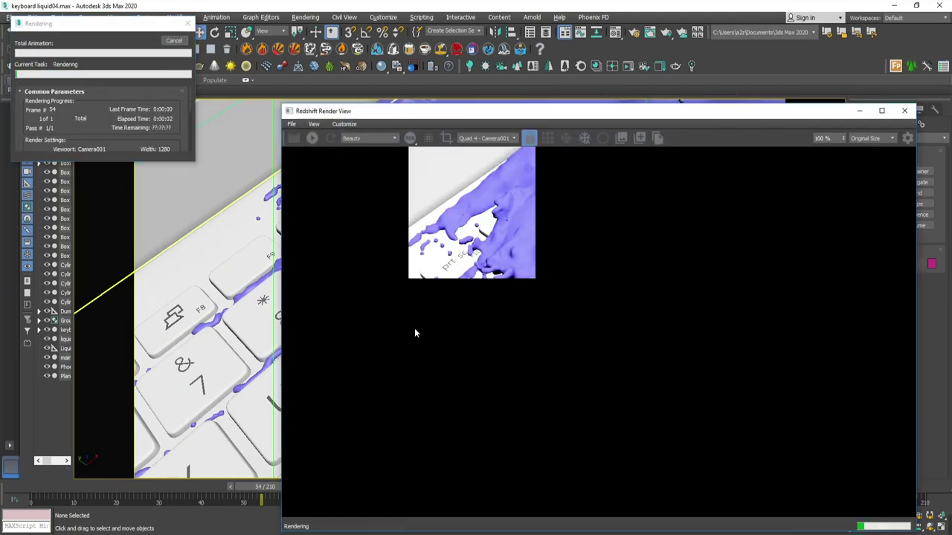
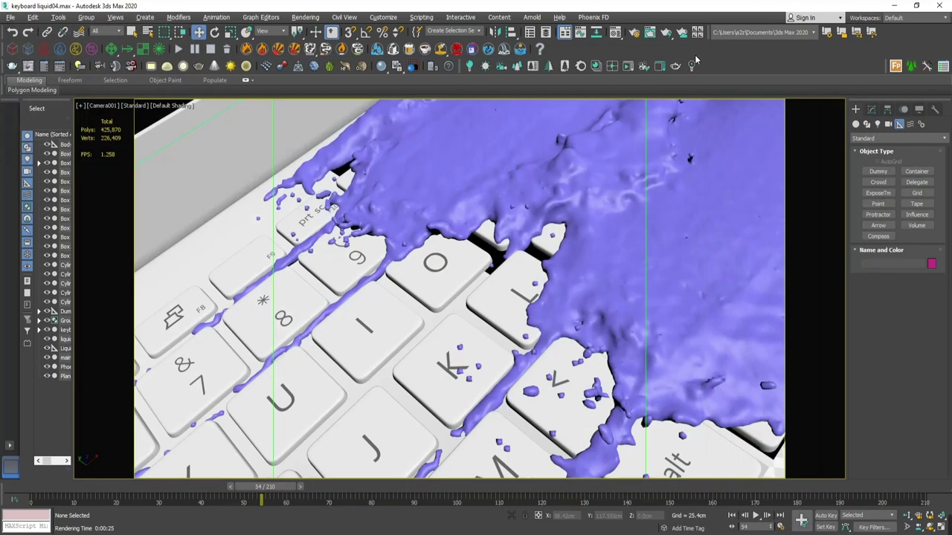
# Review the Redshift output settings with Denoise expanded, then close Render Setup.
pyautogui.click(583, 133)
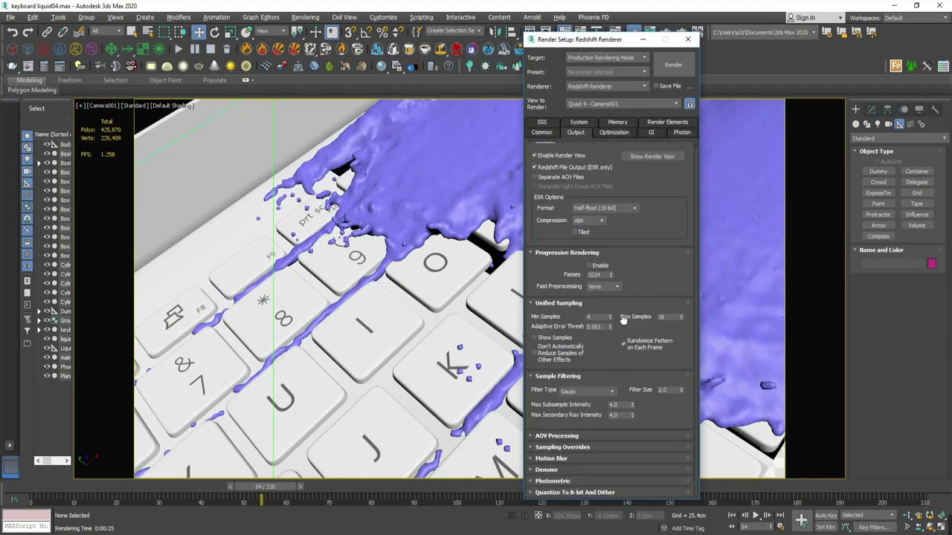
pyautogui.click(563, 470)
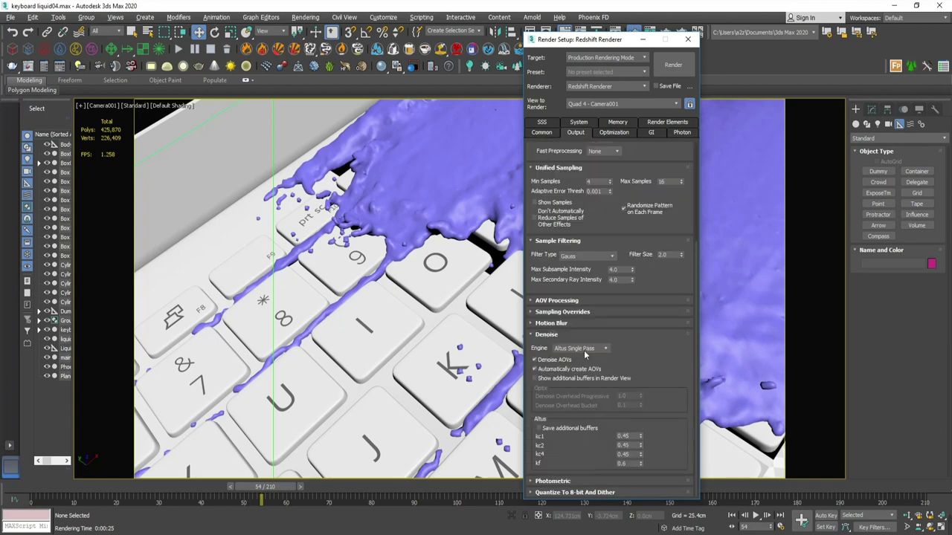
pyautogui.click(687, 41)
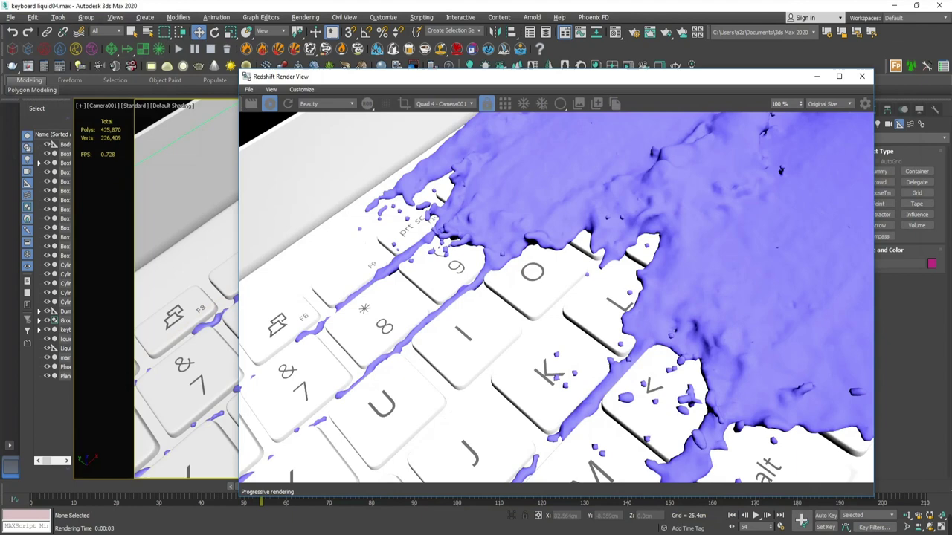
# Resize the Render View window, move it to the upper left, and switch to the multi-viewport layout.
pyautogui.moveTo(239, 71); pyautogui.dragTo(502, 221)
pyautogui.moveTo(641, 233); pyautogui.dragTo(142, 18)
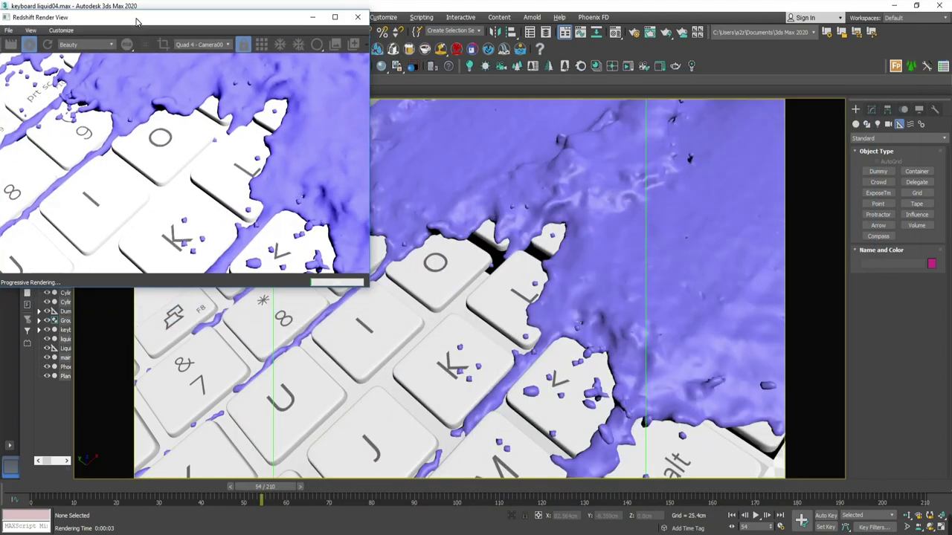
pyautogui.moveTo(379, 287); pyautogui.dragTo(466, 342)
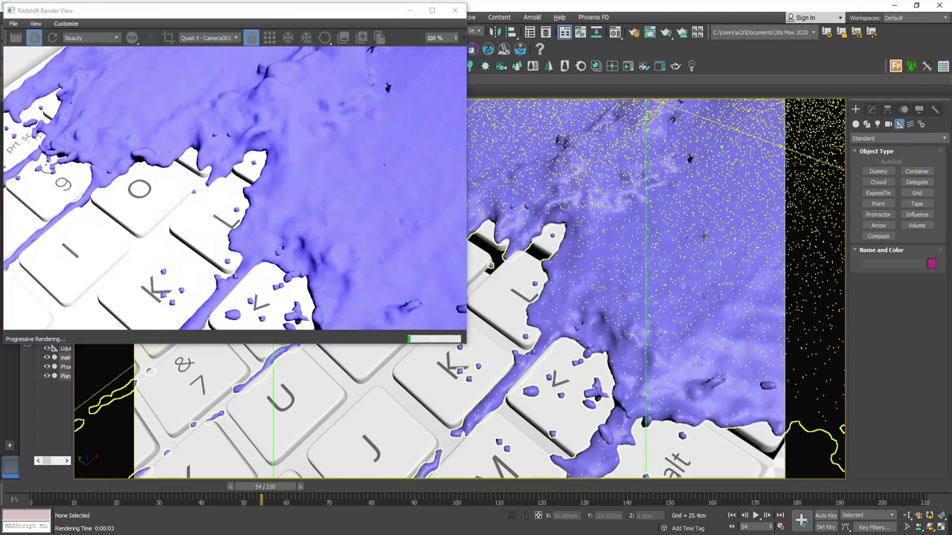
pyautogui.hotkey('alt', 'w')
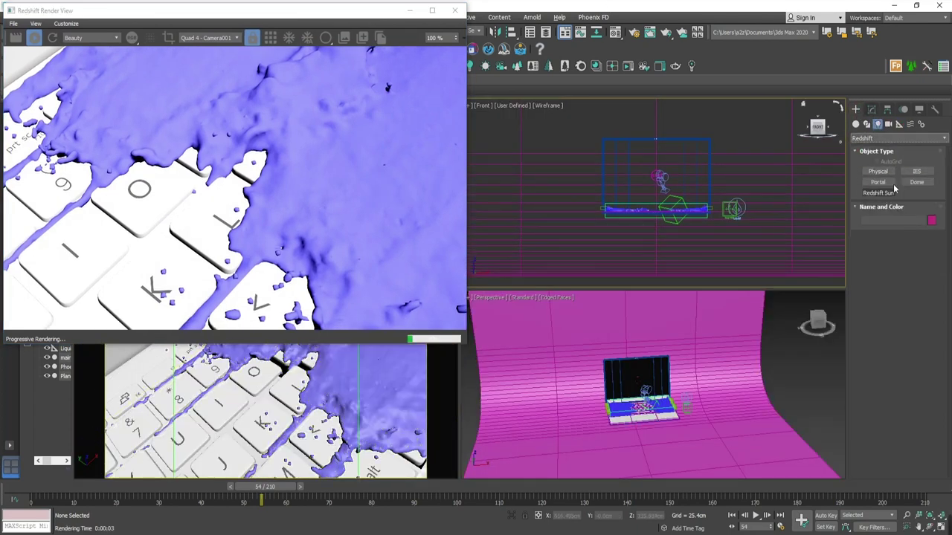
# Place a Redshift dome light in the Perspective viewport.
pyautogui.click(916, 183)
pyautogui.moveTo(788, 343); pyautogui.dragTo(753, 355, button='middle')
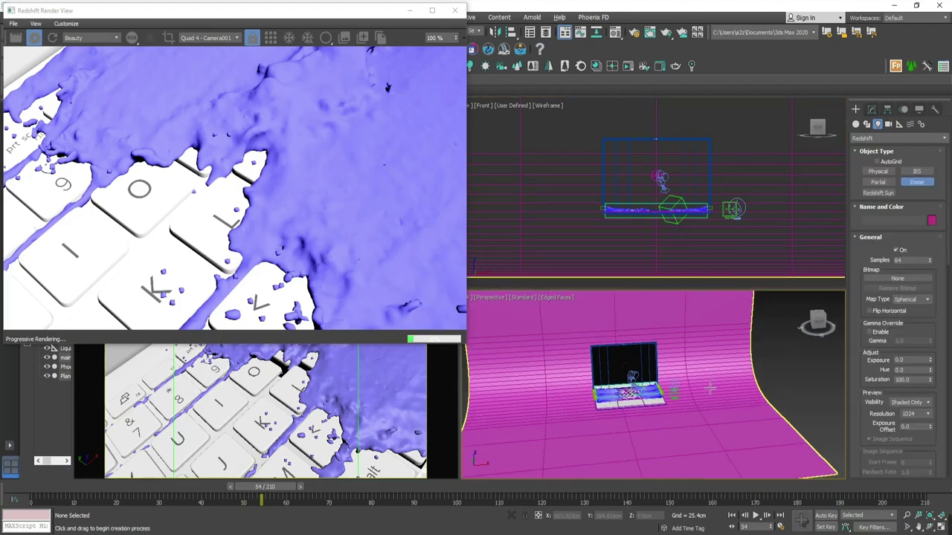
pyautogui.click(688, 402)
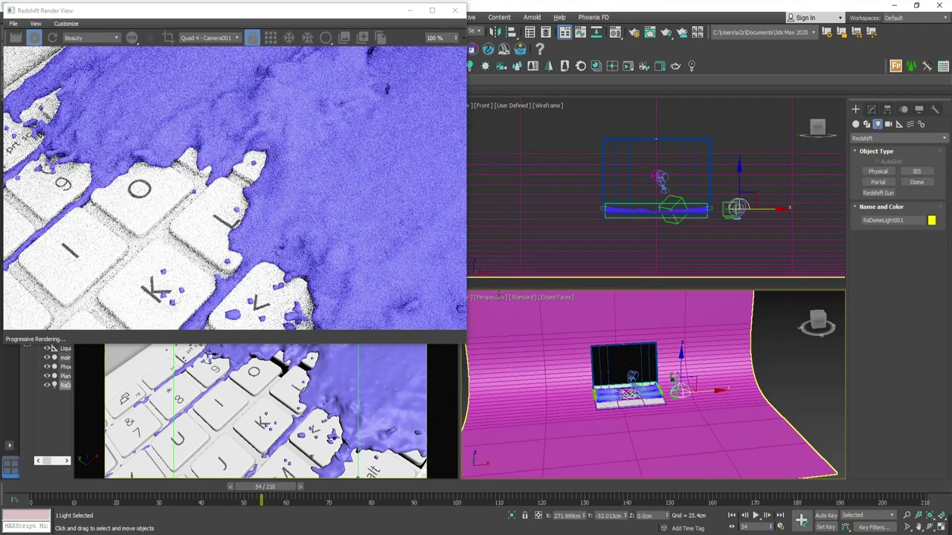
# Show RsDomeLight001's parameters in the Modify panel and scroll through them.
pyautogui.click(871, 110)
pyautogui.moveTo(878, 282); pyautogui.dragTo(882, 262)
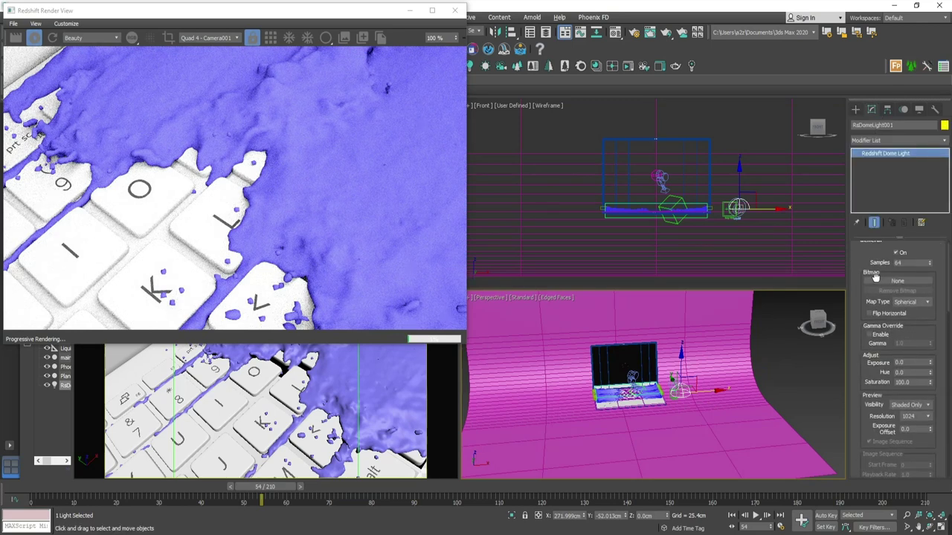
pyautogui.scroll(-3, 882, 260)
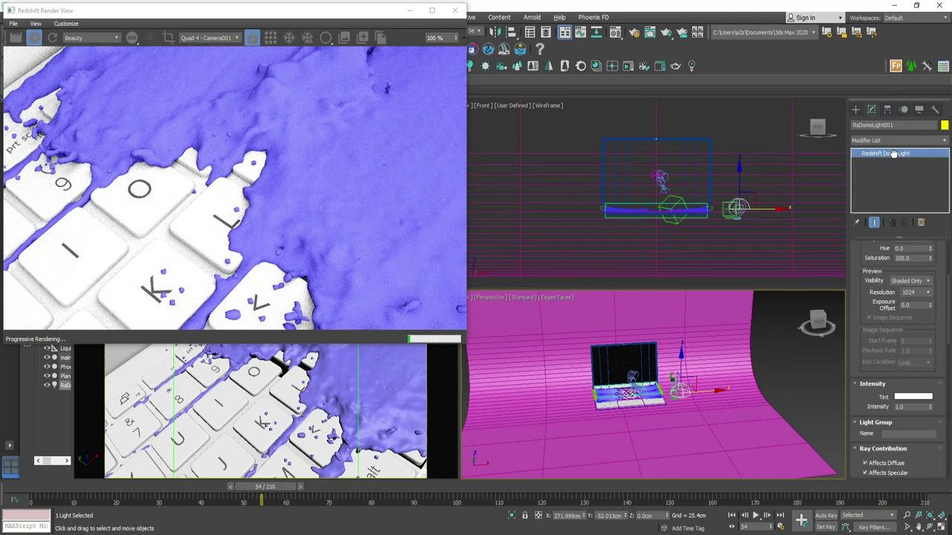
pyautogui.scroll(-2, 883, 252)
pyautogui.scroll(-3, 884, 248)
pyautogui.scroll(-3, 884, 242)
pyautogui.moveTo(884, 243); pyautogui.dragTo(884, 374)
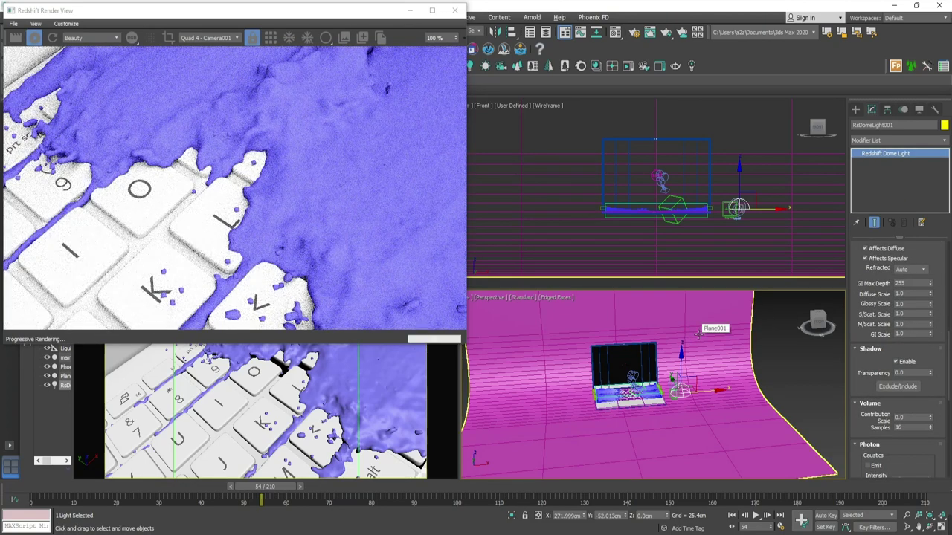
# Assign the bg dark material to the background plane.
pyautogui.press('m')
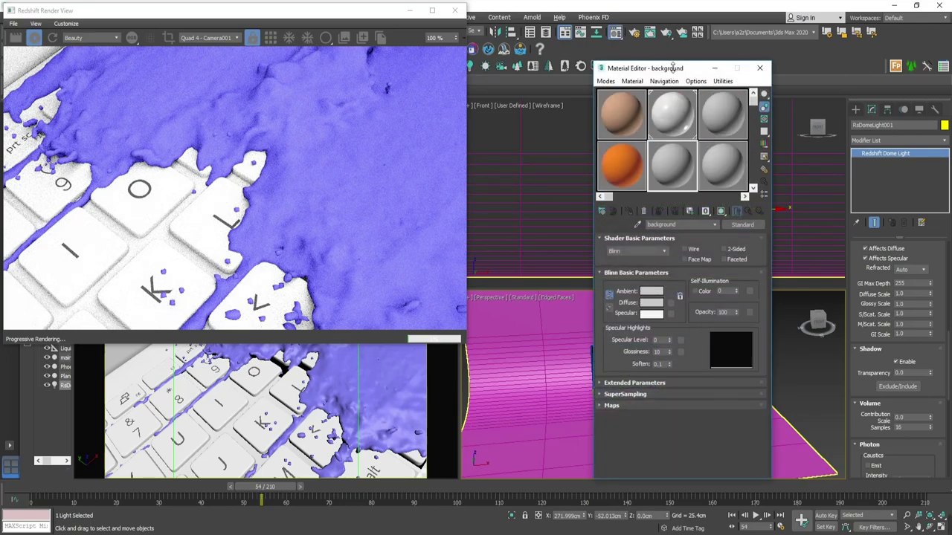
pyautogui.press('m')
pyautogui.moveTo(362, 15)
pyautogui.mouseDown()
pyautogui.moveTo(374, 50)
pyautogui.moveTo(364, 41)
pyautogui.mouseUp()
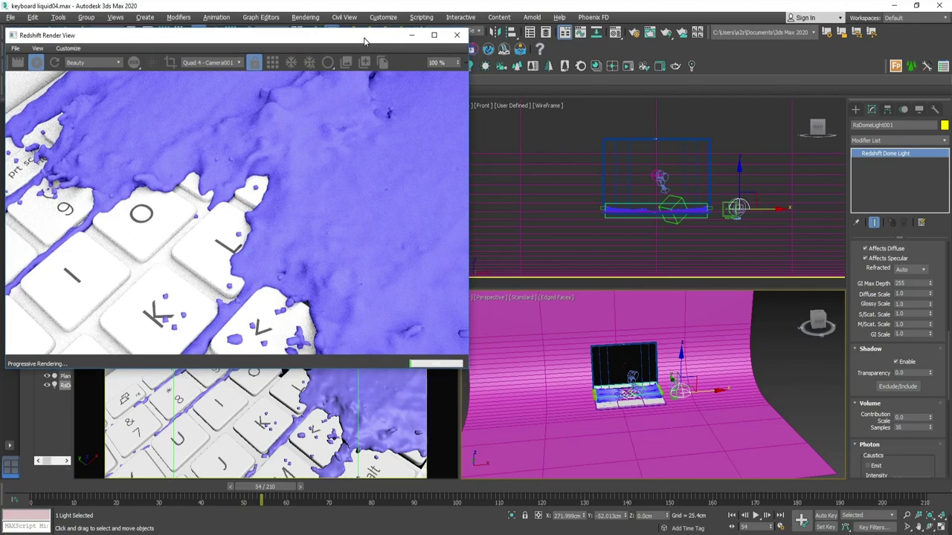
pyautogui.press('m')
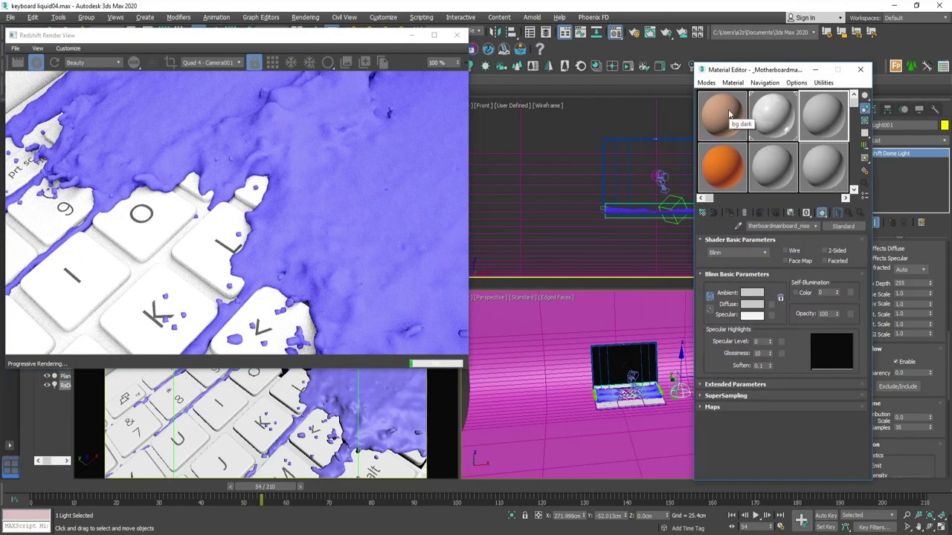
pyautogui.click(730, 114)
pyautogui.click(558, 336)
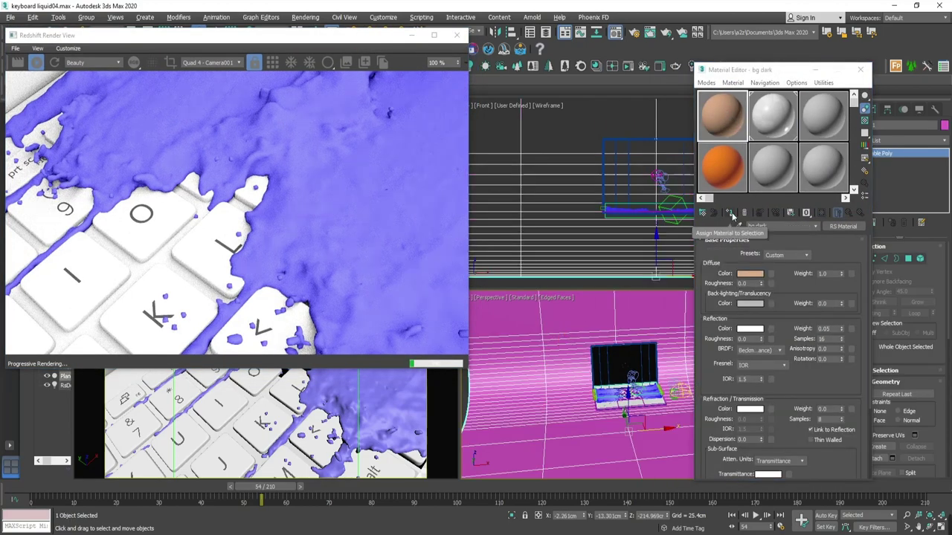
pyautogui.click(730, 213)
# Set bg dark's reflection weight to 0.05, then select the Liquid material.
pyautogui.click(750, 274)
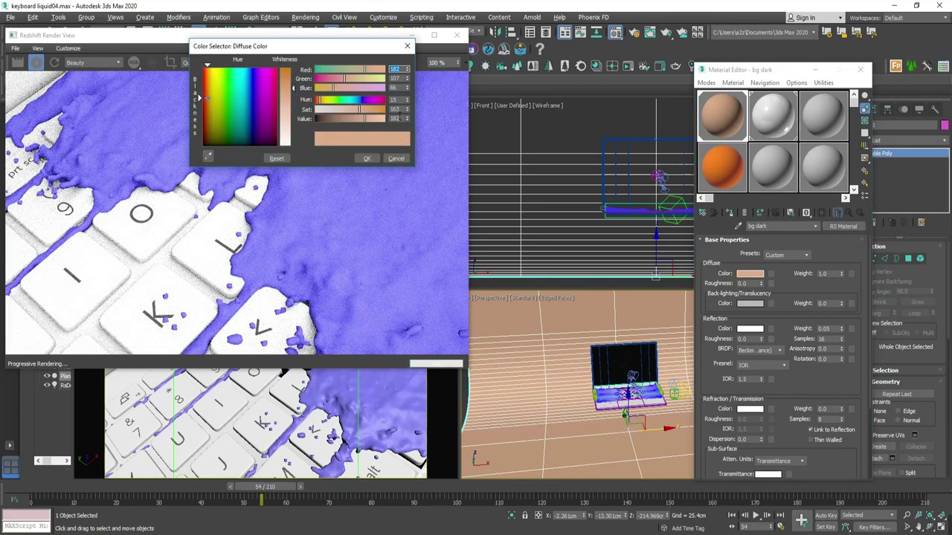
pyautogui.click(366, 158)
pyautogui.write('0.05')
pyautogui.press('Return')
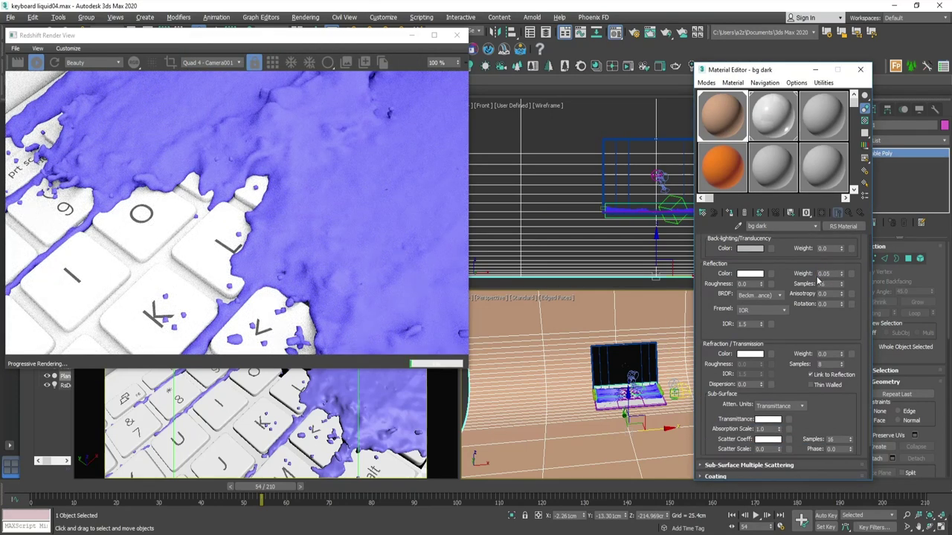
pyautogui.click(827, 121)
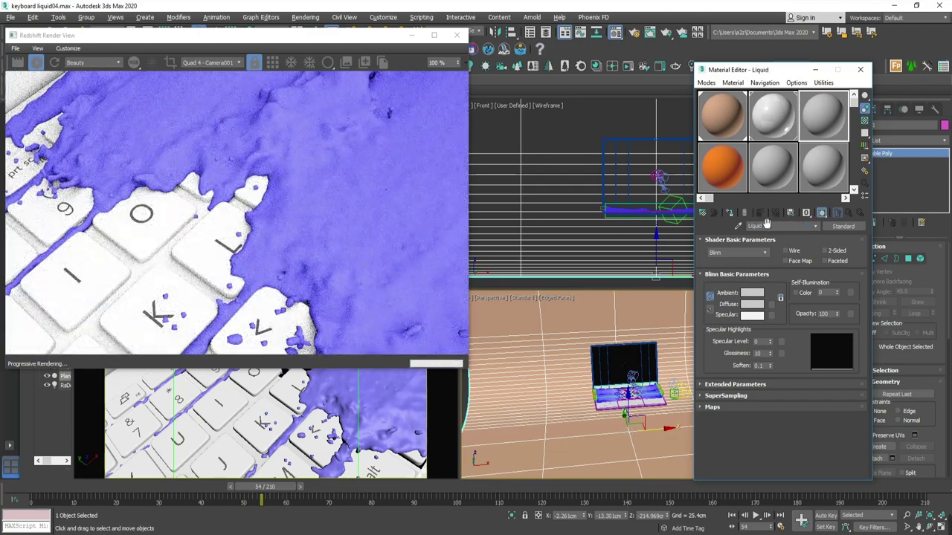
# Convert Liquid to an RS Material and set its refraction weight to 1.0.
pyautogui.click(835, 226)
pyautogui.click(574, 273)
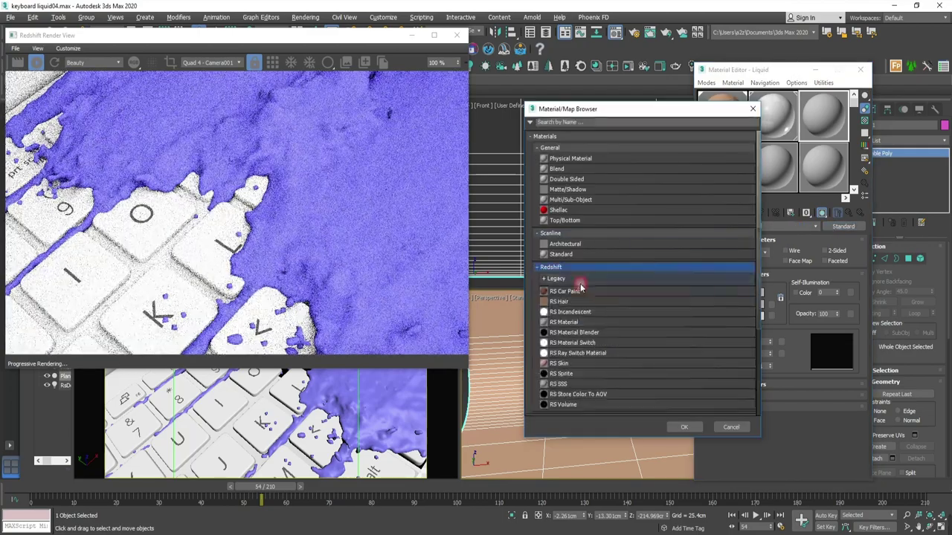
pyautogui.doubleClick(577, 282)
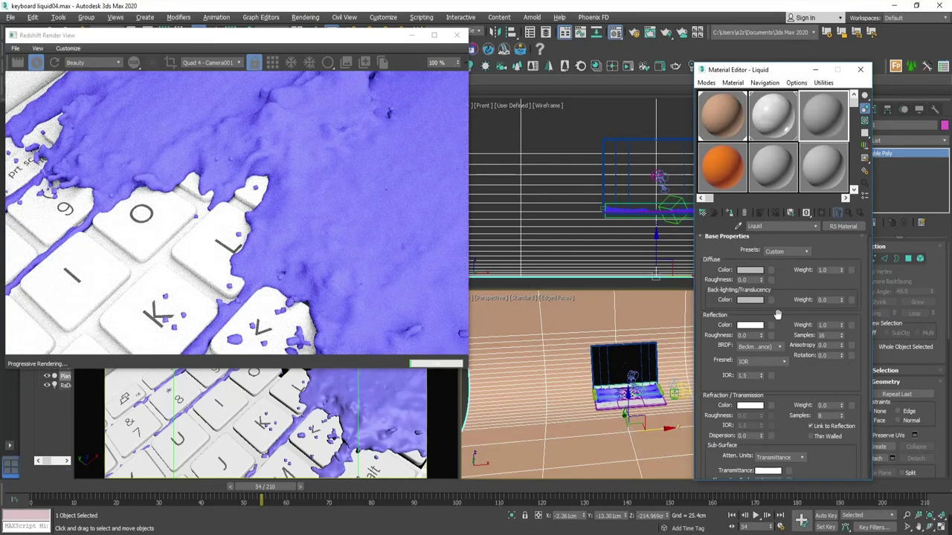
pyautogui.moveTo(793, 308); pyautogui.dragTo(797, 278)
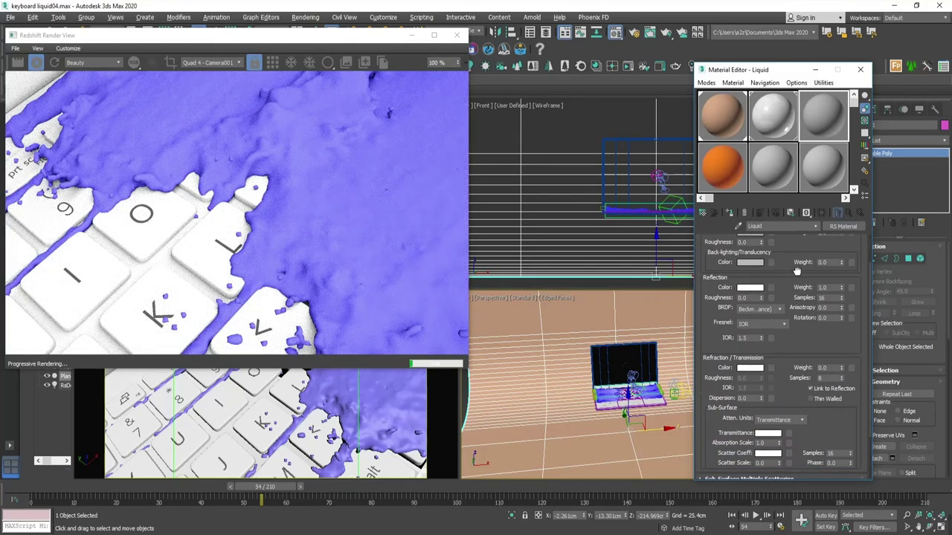
pyautogui.moveTo(803, 341); pyautogui.dragTo(808, 312)
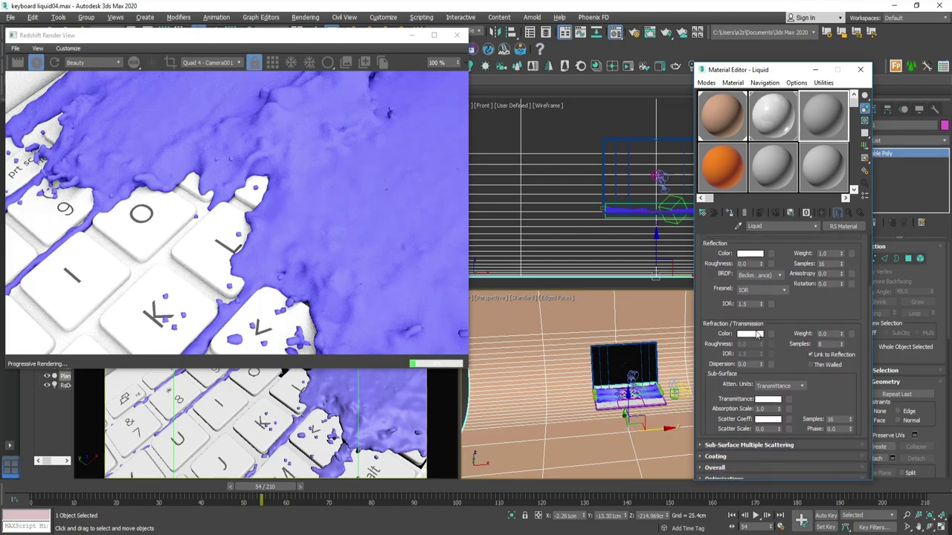
pyautogui.moveTo(843, 334)
pyautogui.mouseDown()
pyautogui.moveTo(842, 116)
pyautogui.moveTo(821, 126)
pyautogui.mouseUp()
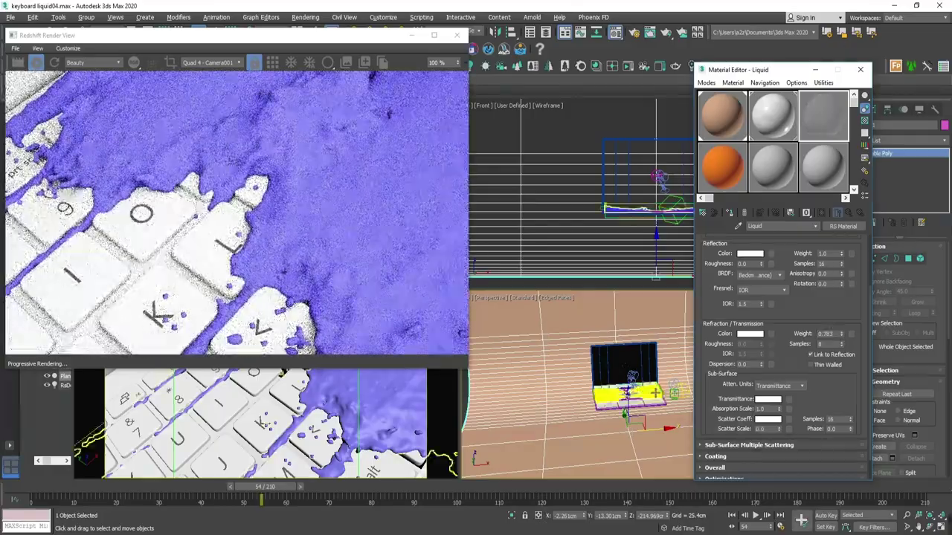
pyautogui.rightClick(841, 337)
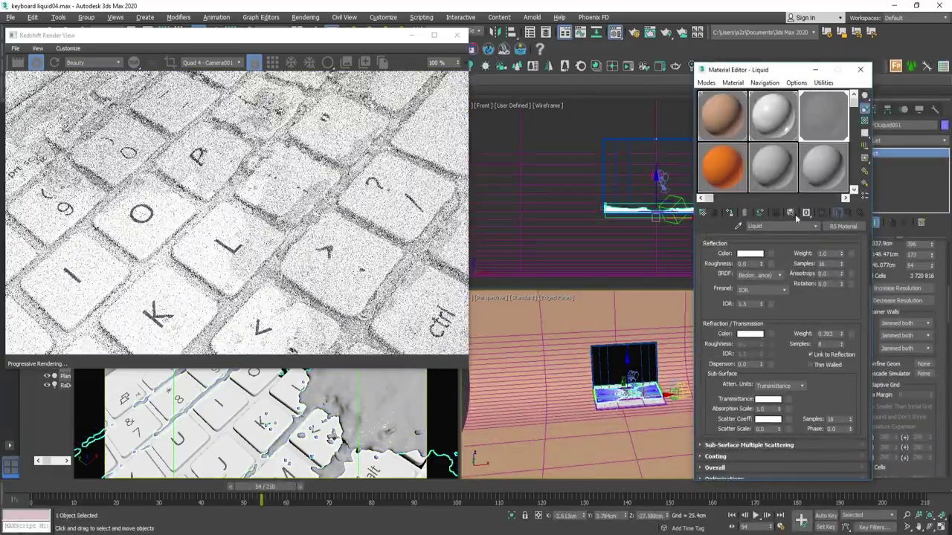
pyautogui.moveTo(842, 334); pyautogui.dragTo(841, 297)
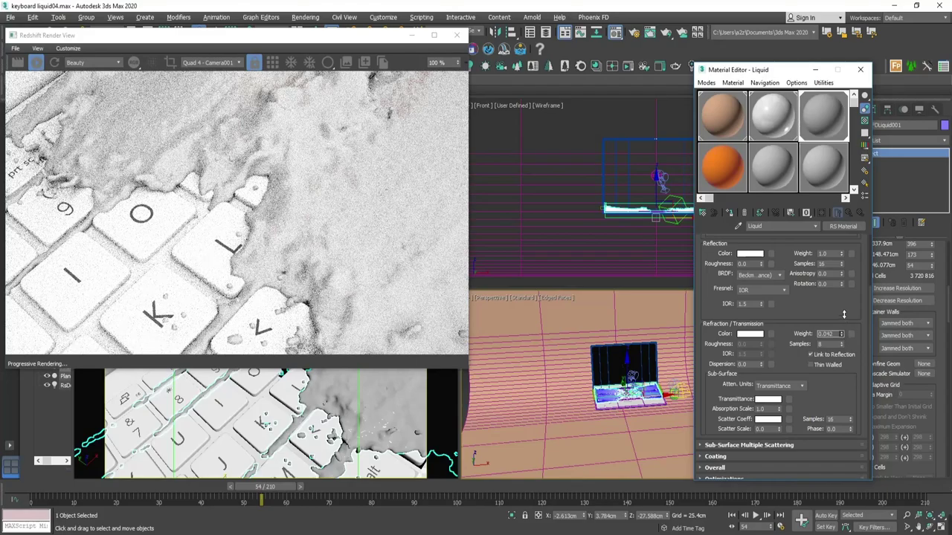
pyautogui.write('1')
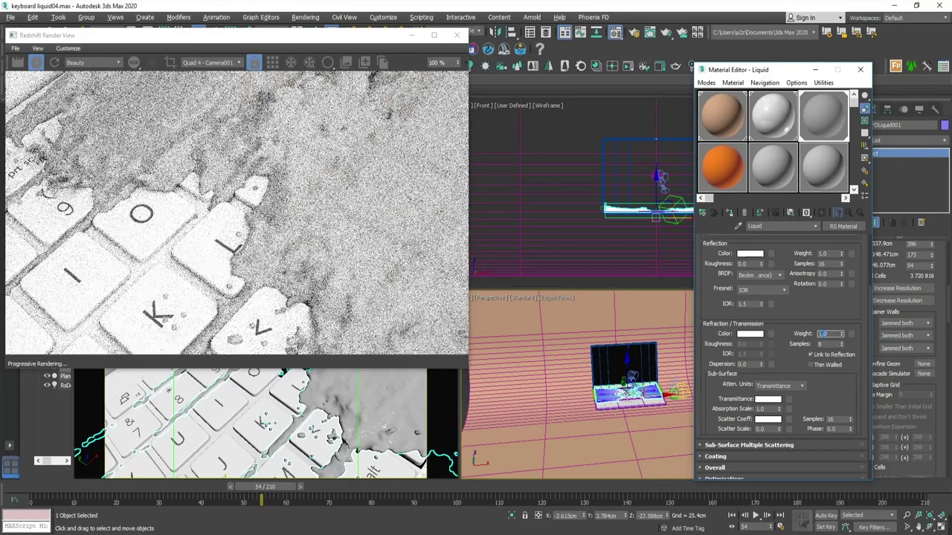
pyautogui.press('Return')
# Tint the transmittance pinkish red and make the scatter coefficient lavender.
pyautogui.scroll(-2, 811, 292)
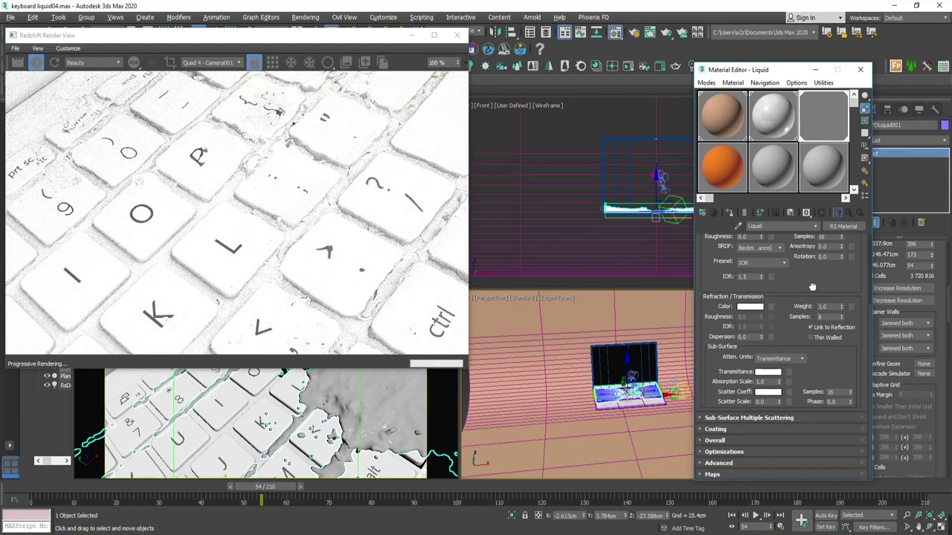
pyautogui.moveTo(812, 287); pyautogui.dragTo(810, 317)
pyautogui.scroll(-1, 811, 292)
pyautogui.click(749, 417)
pyautogui.scroll(-5, 783, 318)
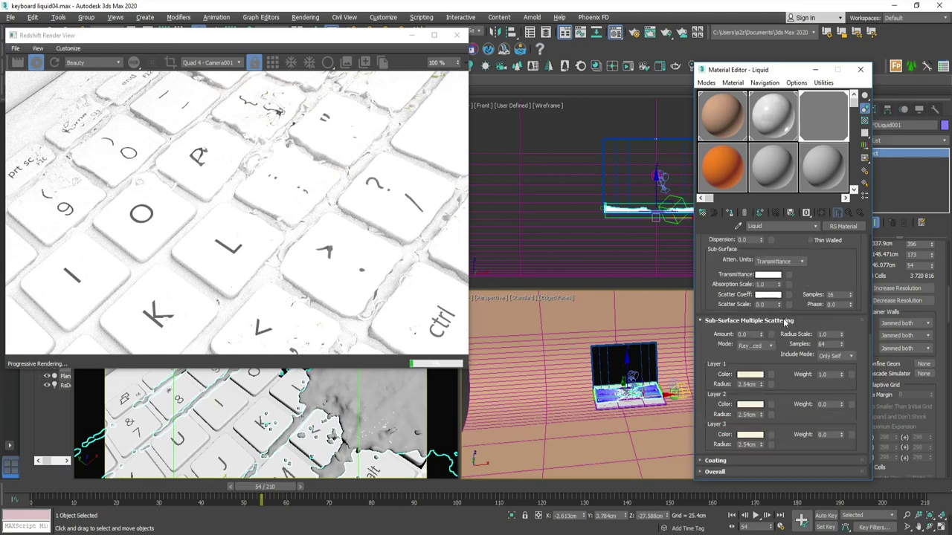
pyautogui.click(768, 278)
pyautogui.moveTo(315, 117); pyautogui.dragTo(362, 121)
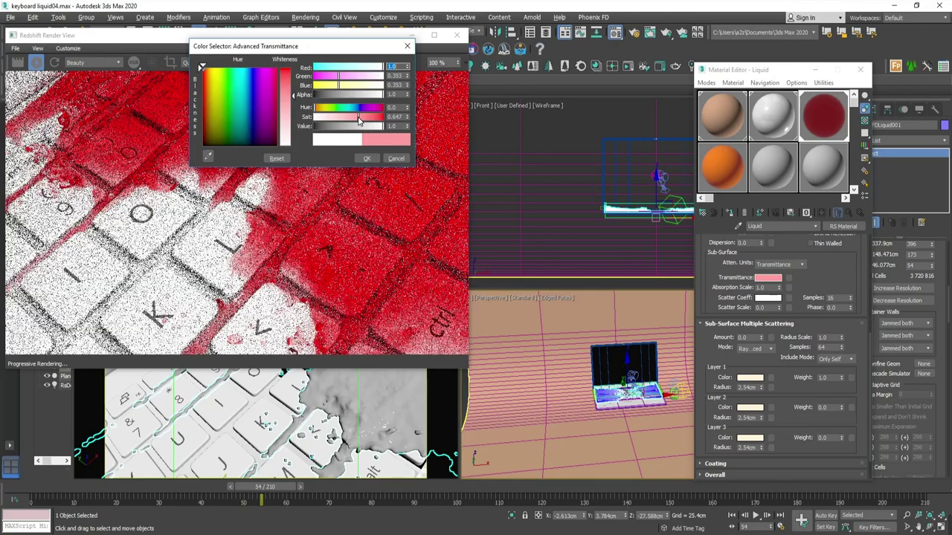
pyautogui.click(367, 158)
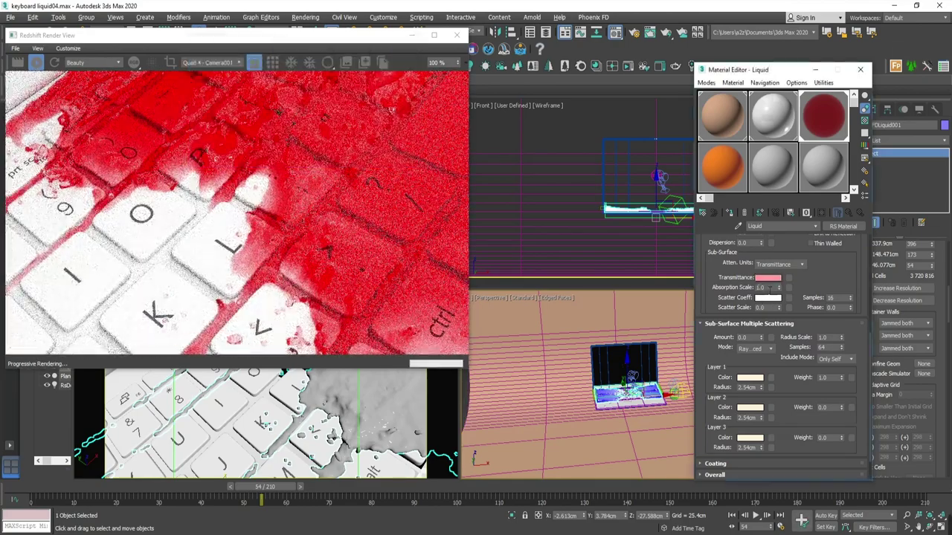
pyautogui.moveTo(768, 278); pyautogui.dragTo(768, 298)
pyautogui.click(784, 278)
pyautogui.click(768, 297)
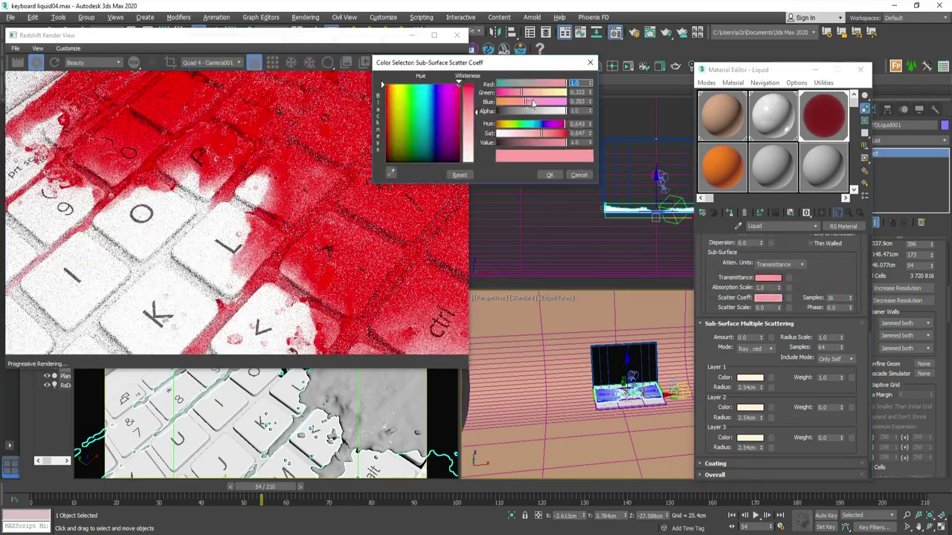
pyautogui.click(537, 102)
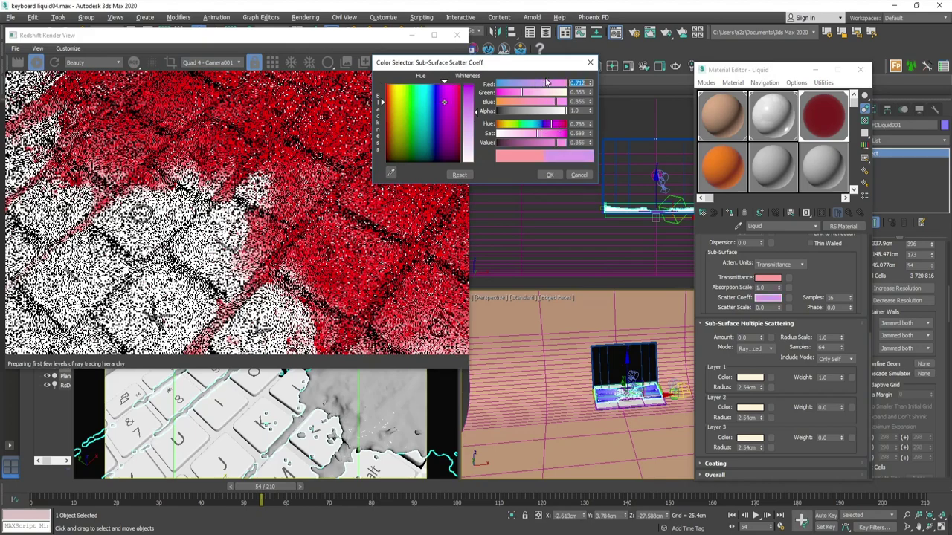
pyautogui.click(550, 174)
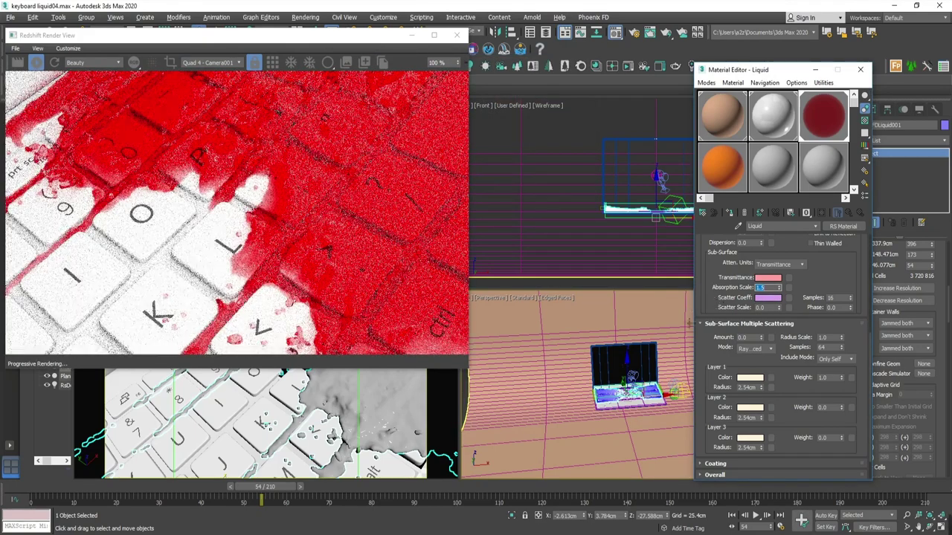
# Set the subsurface layer radii to 1.0cm.
pyautogui.moveTo(770, 323); pyautogui.dragTo(771, 279)
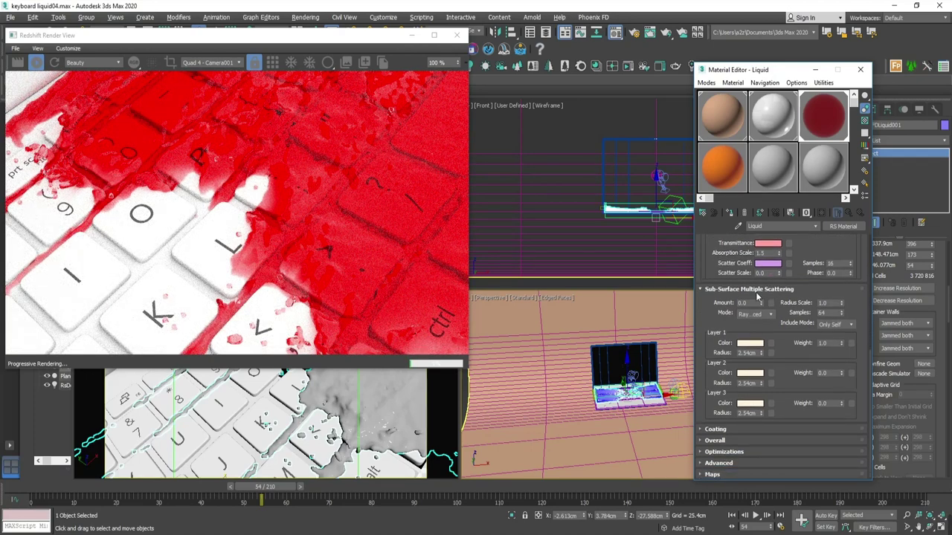
pyautogui.write('1')
pyautogui.press('Tab')
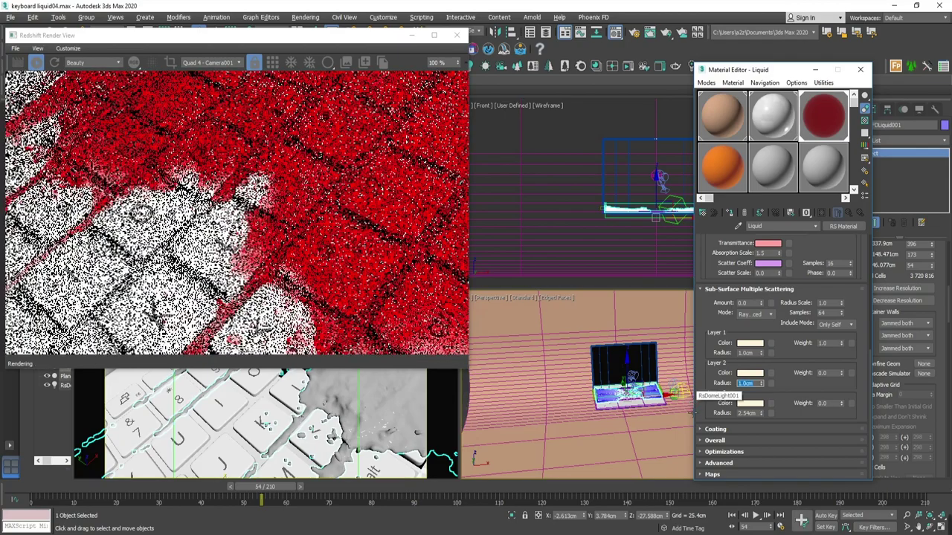
pyautogui.write('1')
pyautogui.press('Return')
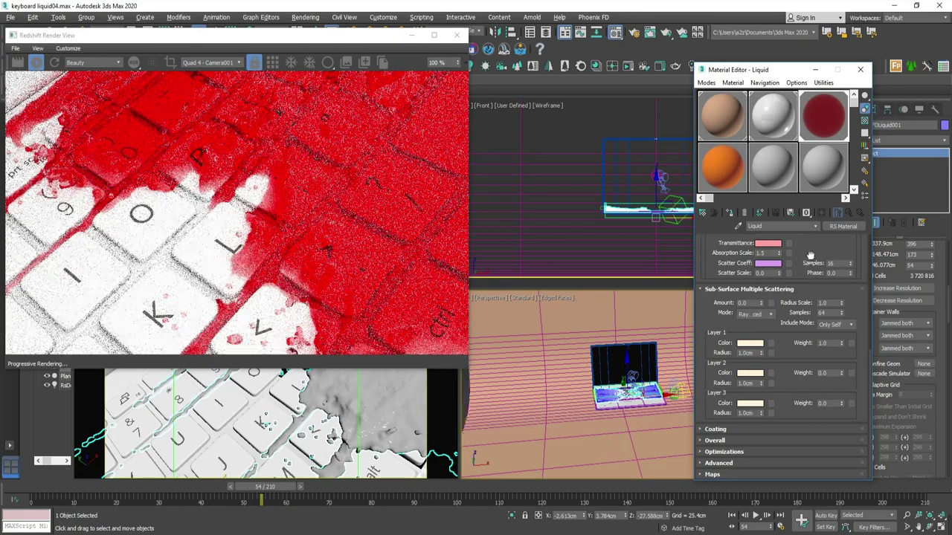
pyautogui.moveTo(750, 278); pyautogui.dragTo(750, 327)
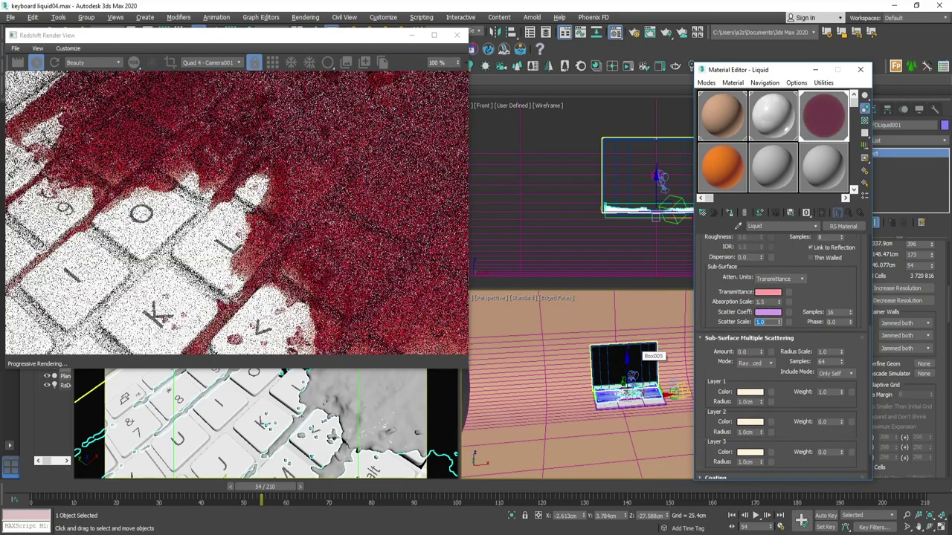
pyautogui.moveTo(803, 332); pyautogui.dragTo(806, 290)
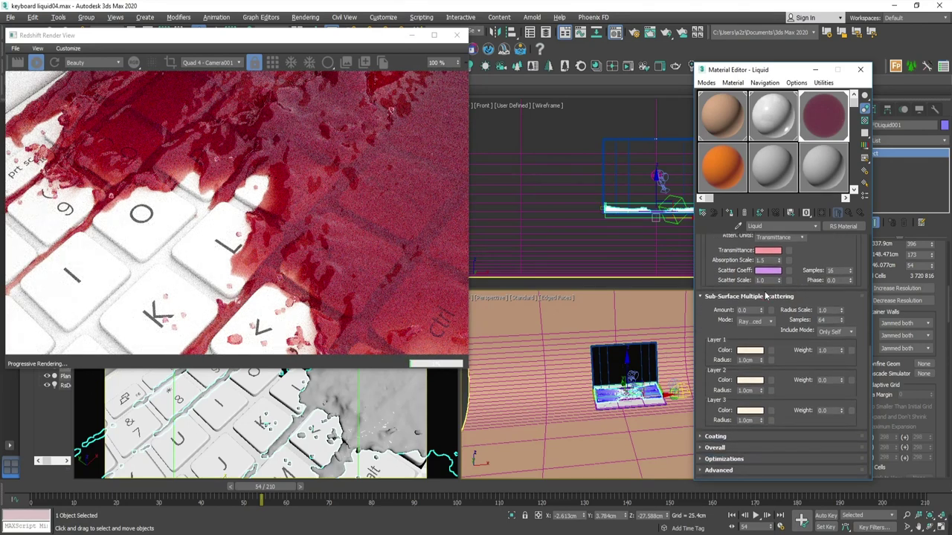
# Make SSS Layer 1 lavender and copy that colour onto Layer 2.
pyautogui.click(749, 350)
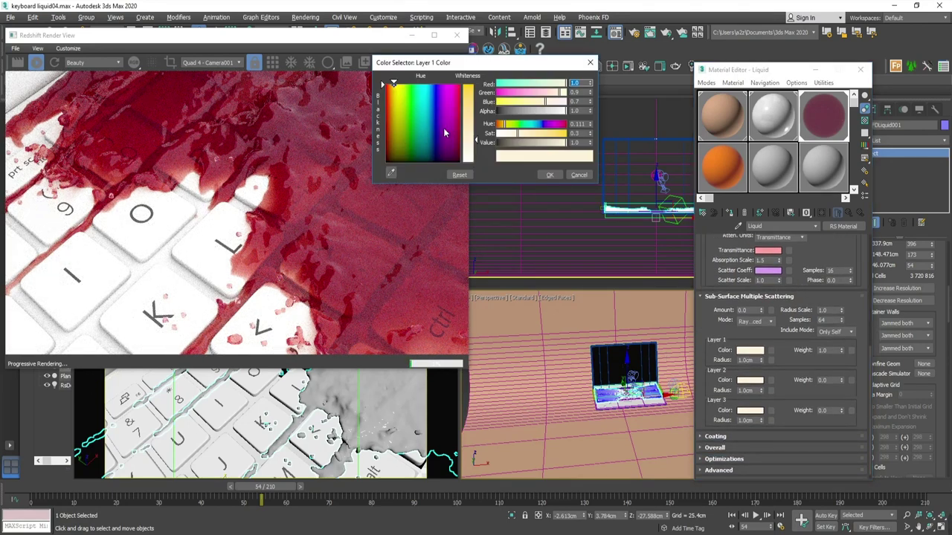
pyautogui.click(445, 133)
pyautogui.click(550, 175)
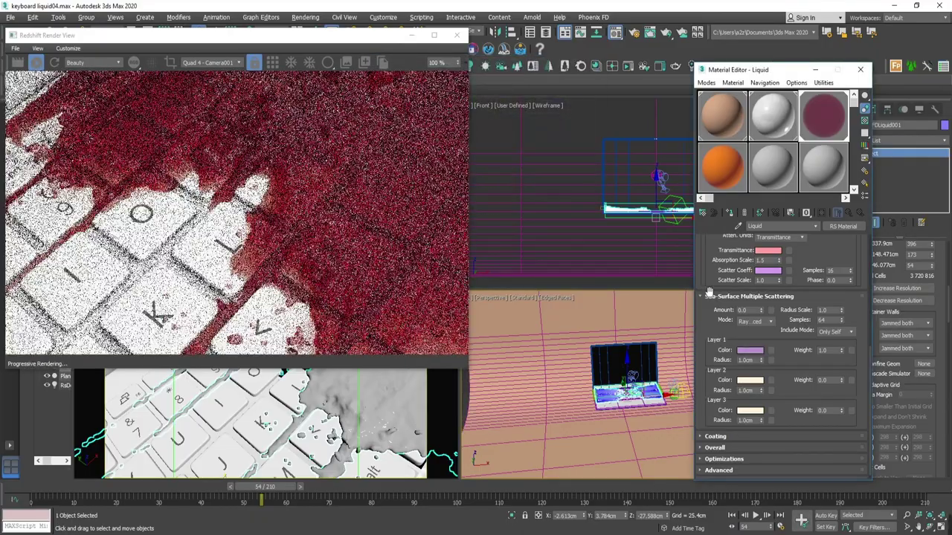
pyautogui.click(783, 278)
pyautogui.moveTo(749, 350); pyautogui.dragTo(750, 410)
pyautogui.click(782, 279)
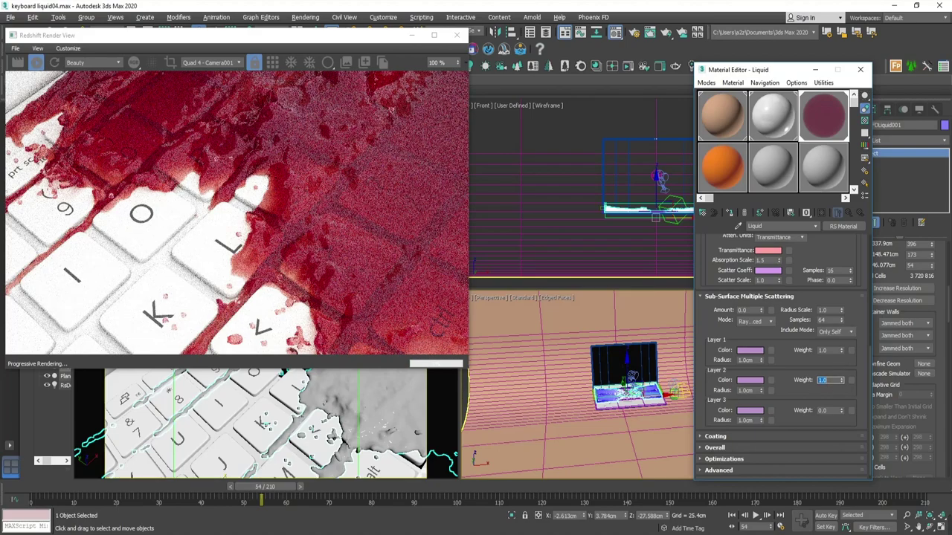
pyautogui.scroll(-1, 799, 377)
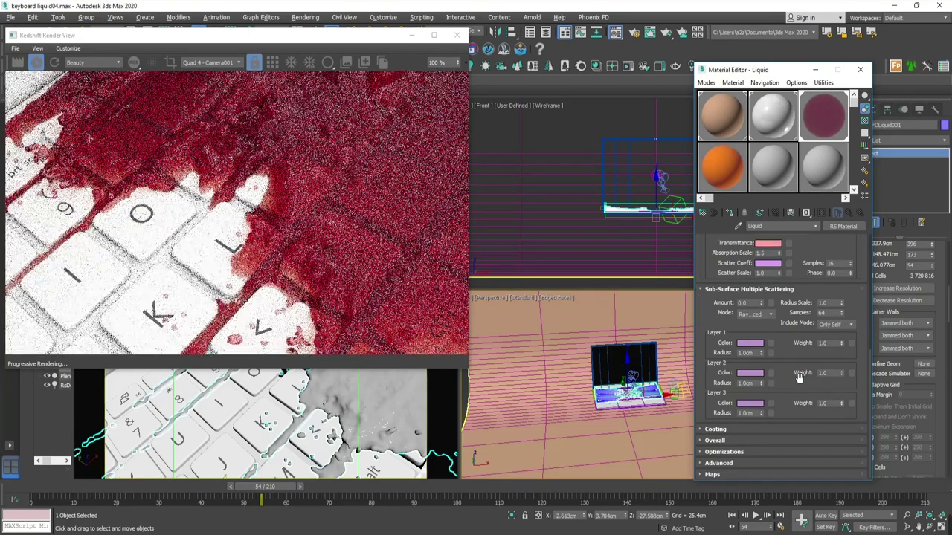
pyautogui.scroll(2, 800, 377)
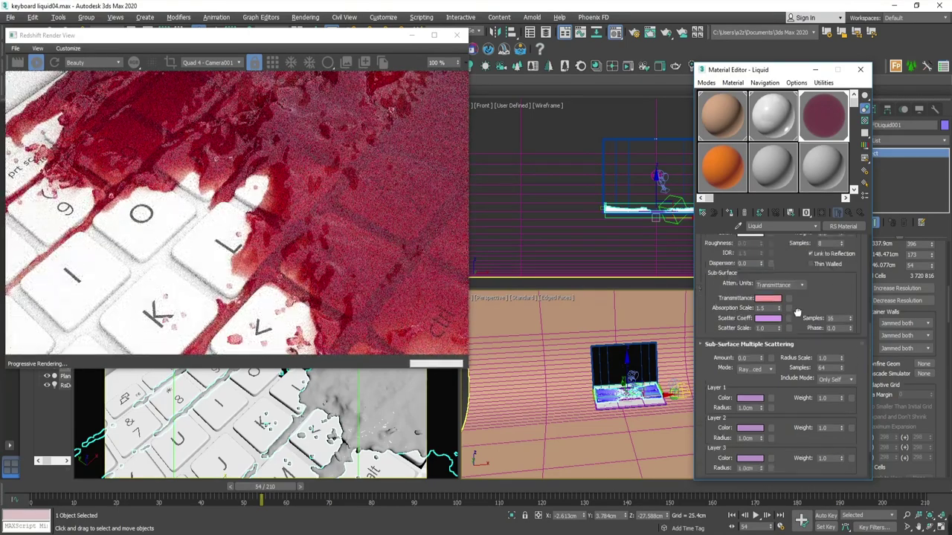
pyautogui.scroll(2, 799, 377)
# Add more blue to the transmittance colour and preview the splash at frame 87.
pyautogui.click(768, 303)
pyautogui.moveTo(501, 101); pyautogui.dragTo(512, 101)
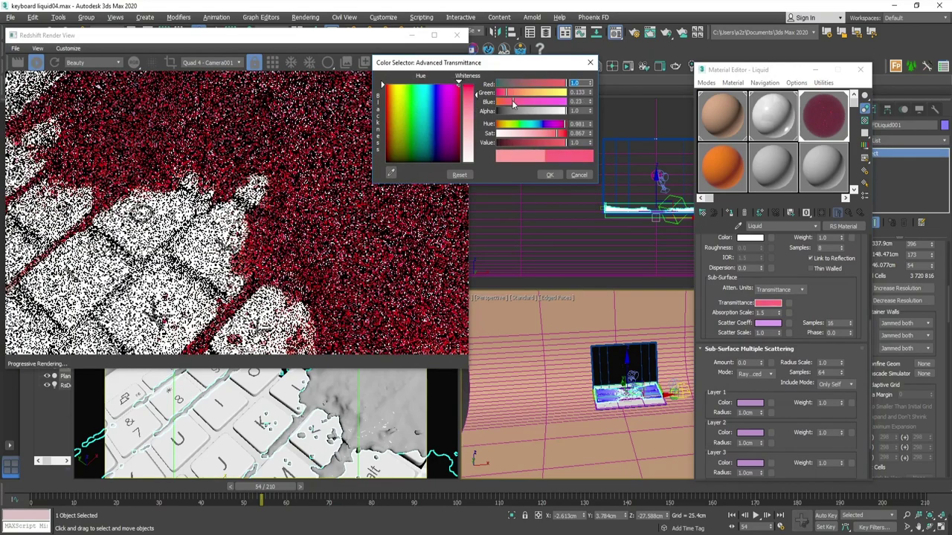
pyautogui.click(550, 175)
pyautogui.click(769, 323)
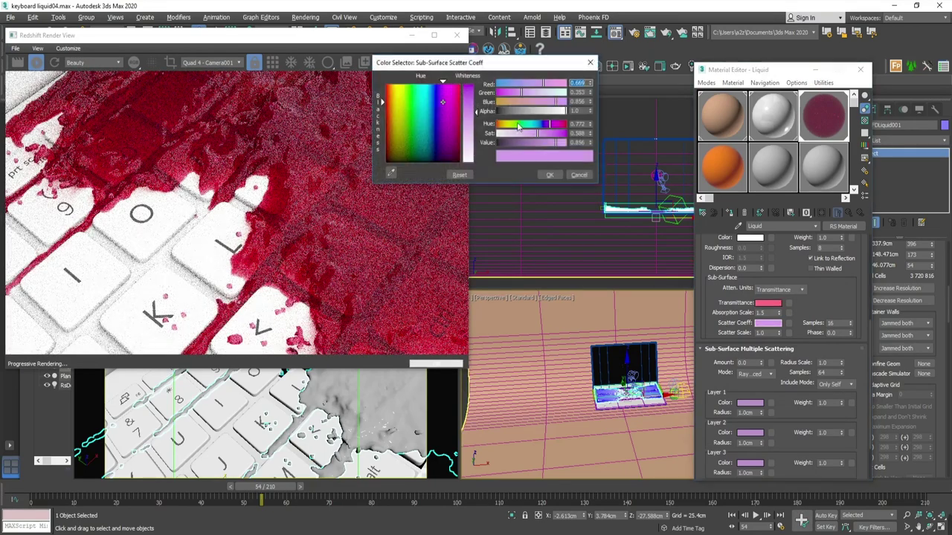
pyautogui.click(550, 174)
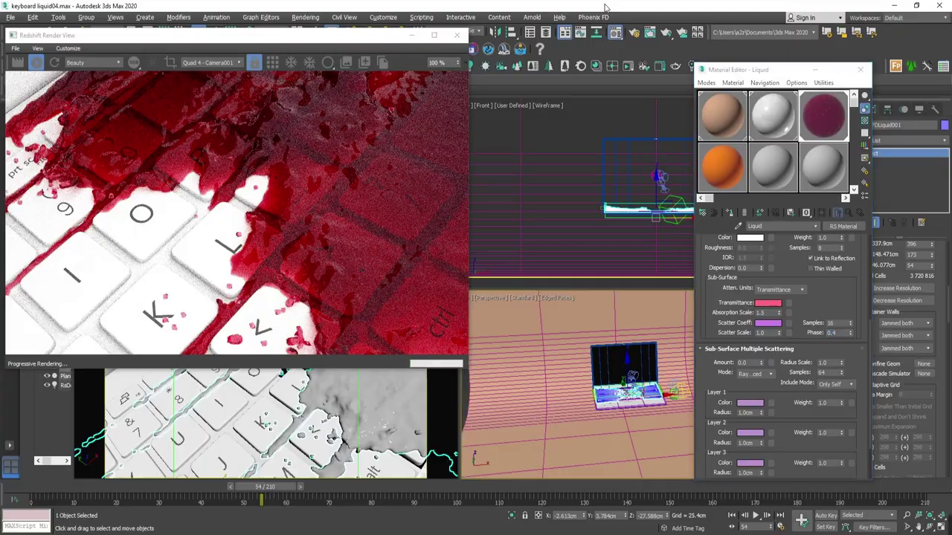
pyautogui.moveTo(264, 487)
pyautogui.mouseDown()
pyautogui.moveTo(178, 489)
pyautogui.moveTo(403, 488)
pyautogui.mouseUp()
pyautogui.moveTo(257, 35); pyautogui.dragTo(345, 46)
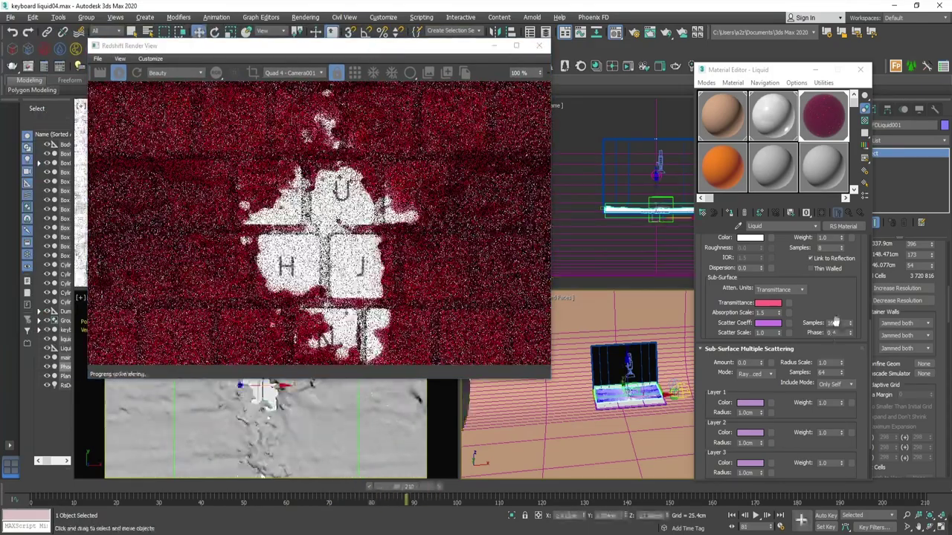
# Set the transmittance to dark orange and copy it to the scatter coefficient.
pyautogui.scroll(2, 810, 340)
pyautogui.click(768, 339)
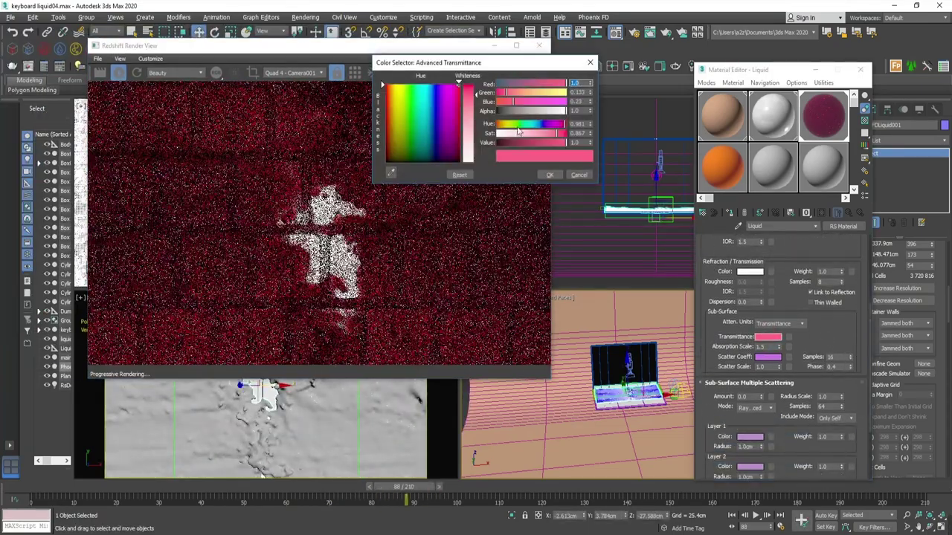
pyautogui.click(392, 122)
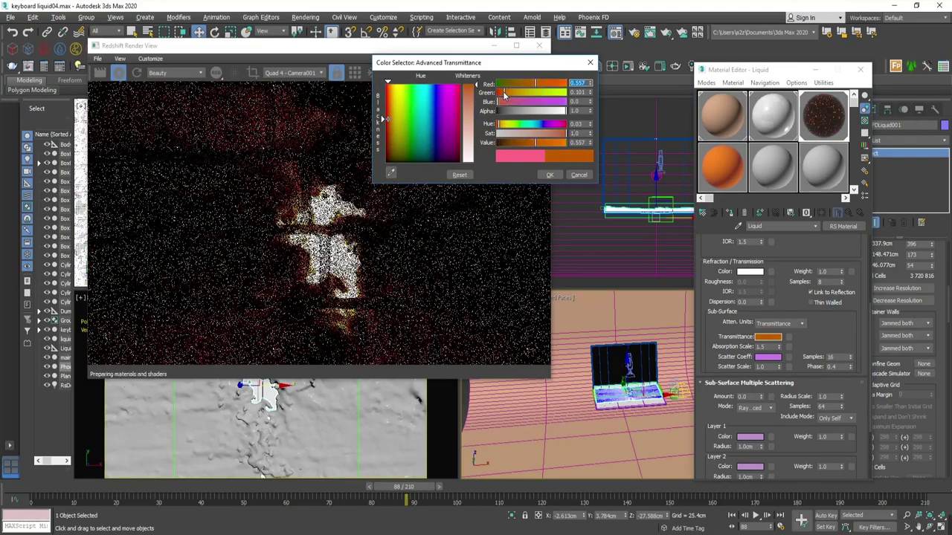
pyautogui.click(549, 176)
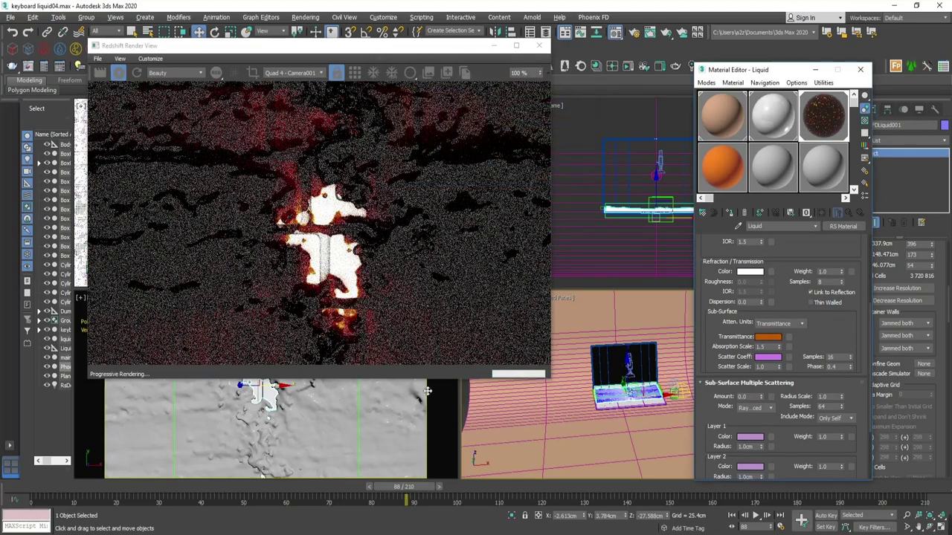
pyautogui.moveTo(197, 489)
pyautogui.mouseDown()
pyautogui.moveTo(182, 498)
pyautogui.moveTo(251, 498)
pyautogui.mouseUp()
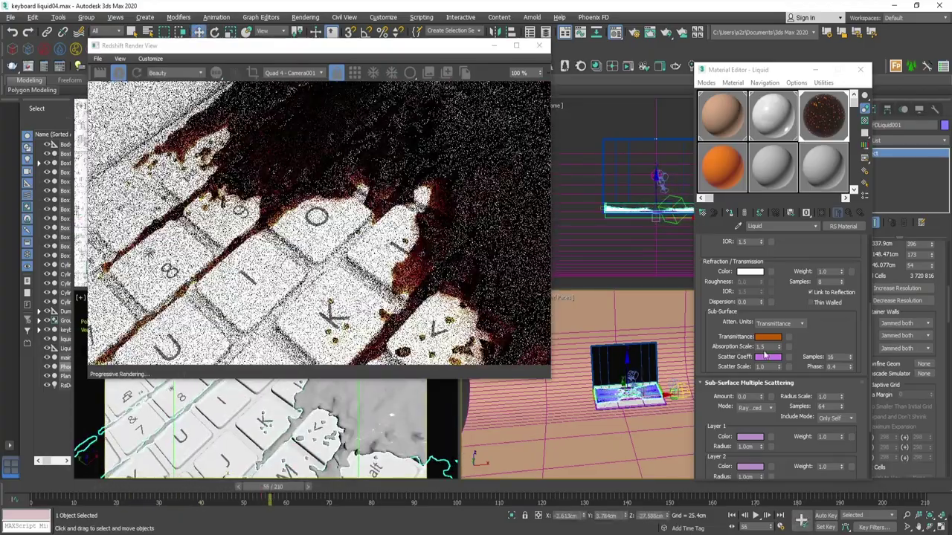
pyautogui.click(768, 357)
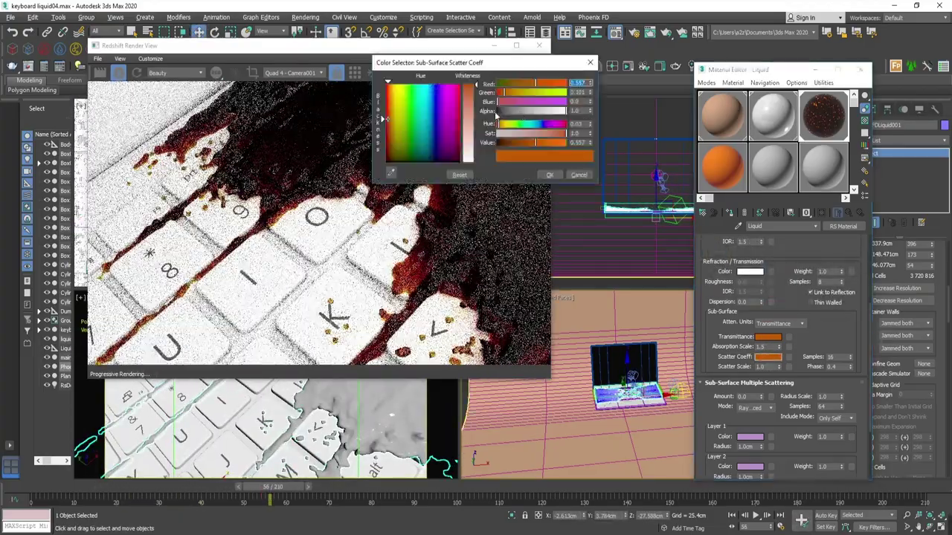
pyautogui.click(550, 175)
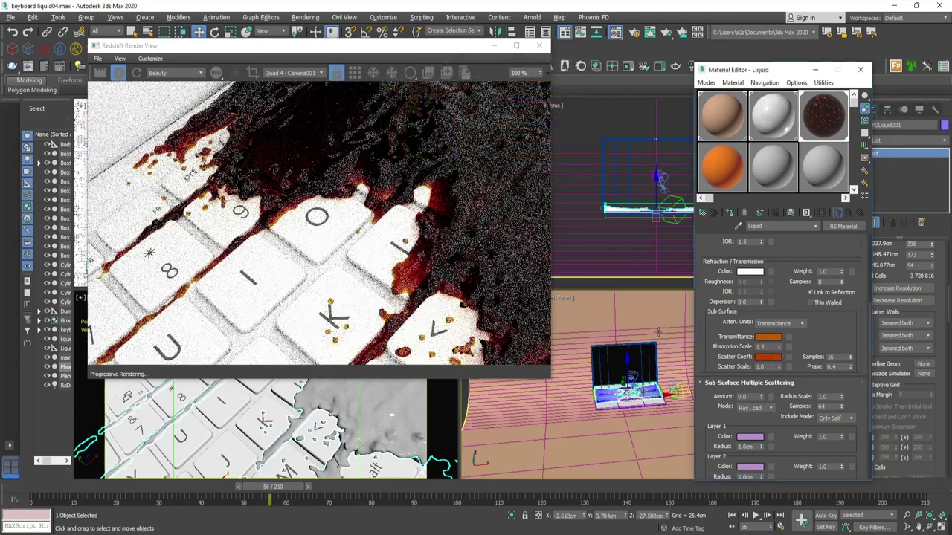
# Copy the orange onto SSS Layers 1 and 2, making Layer 2 yellow-orange.
pyautogui.scroll(-3, 770, 292)
pyautogui.moveTo(753, 369); pyautogui.dragTo(750, 400)
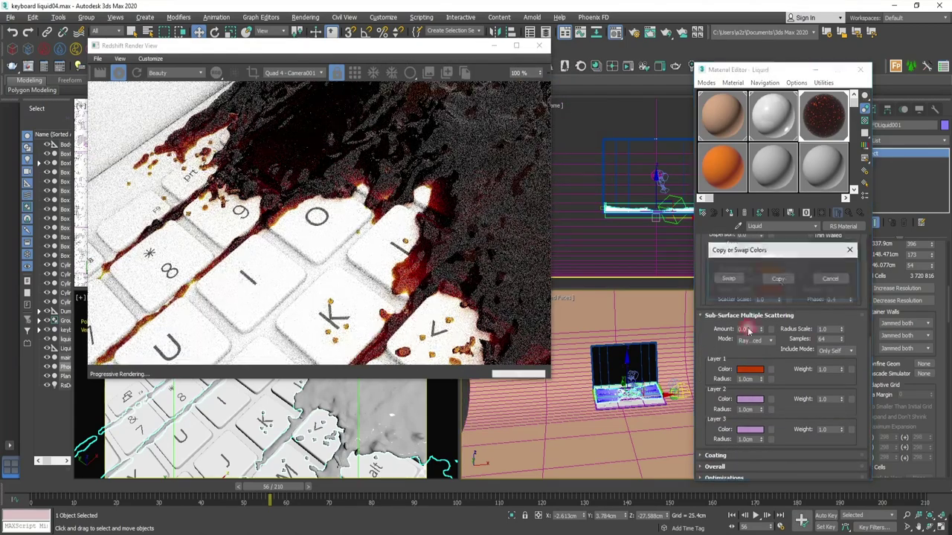
pyautogui.click(791, 281)
pyautogui.click(749, 399)
pyautogui.click(548, 175)
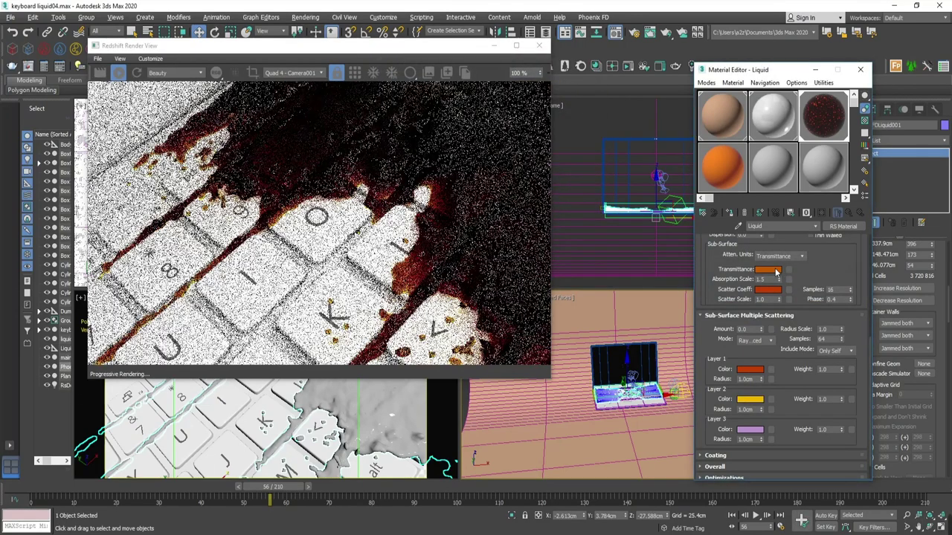
# Adjust the transmittance colour and give SSS Layer 3 a yellow tint.
pyautogui.click(769, 269)
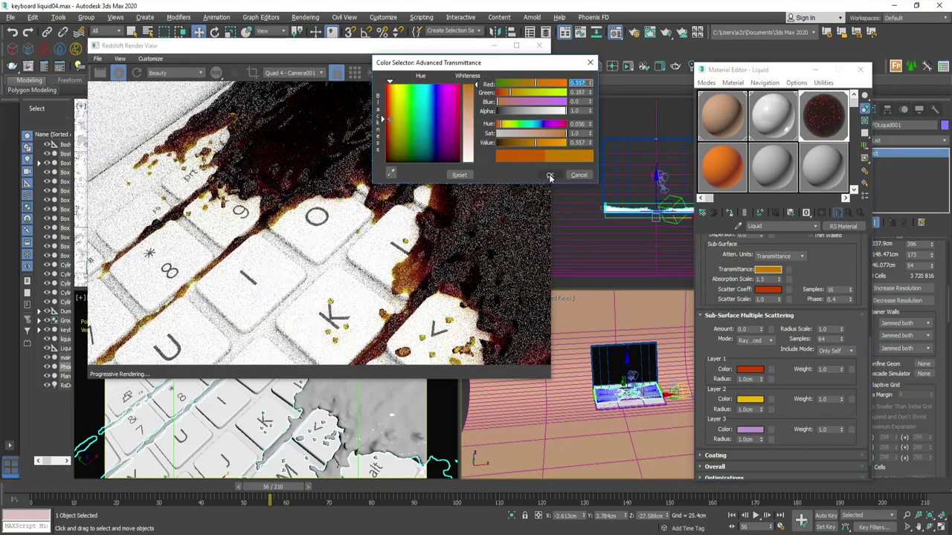
pyautogui.click(549, 174)
pyautogui.moveTo(750, 399); pyautogui.dragTo(750, 429)
pyautogui.click(790, 281)
pyautogui.click(750, 429)
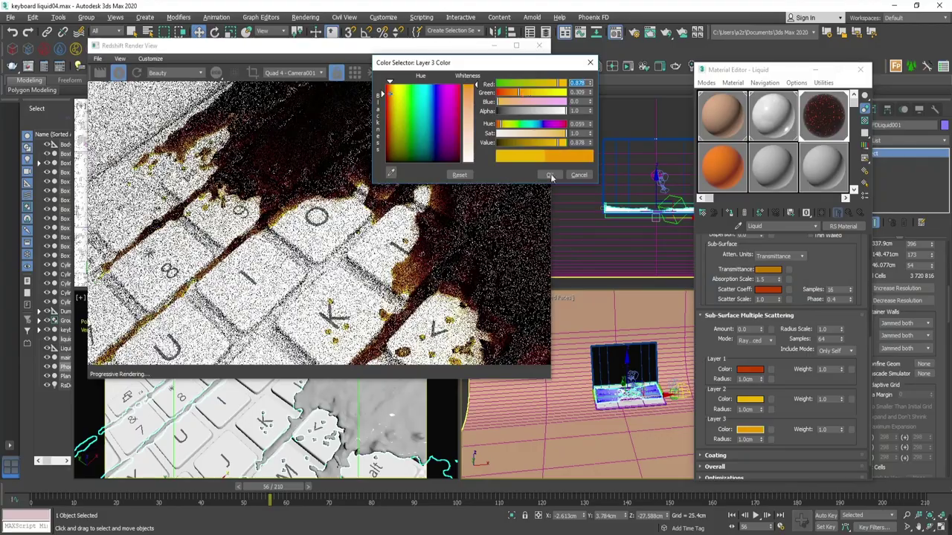
pyautogui.click(550, 175)
pyautogui.scroll(2, 819, 312)
pyautogui.scroll(2, 829, 297)
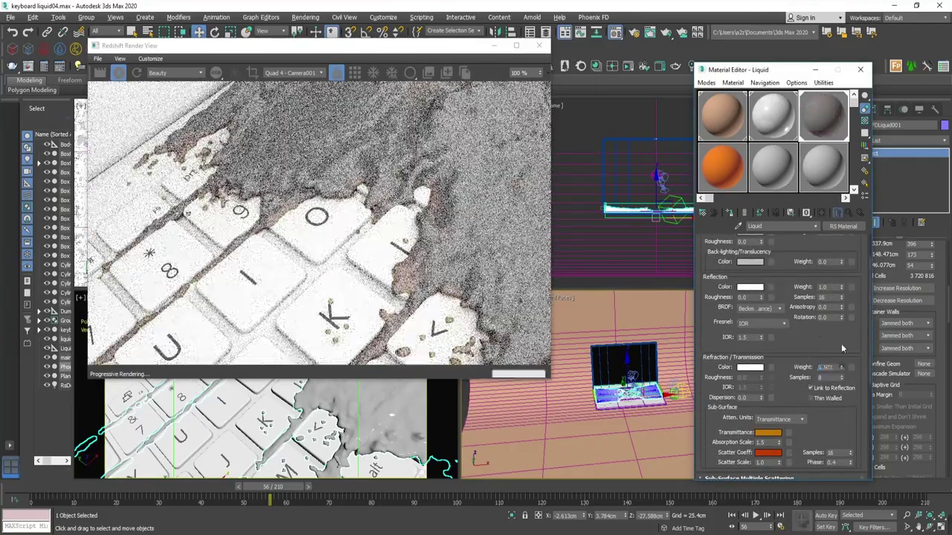
# Give the liquid a brownish-orange diffuse colour and commit a new refraction weight.
pyautogui.scroll(2, 798, 419)
pyautogui.click(751, 274)
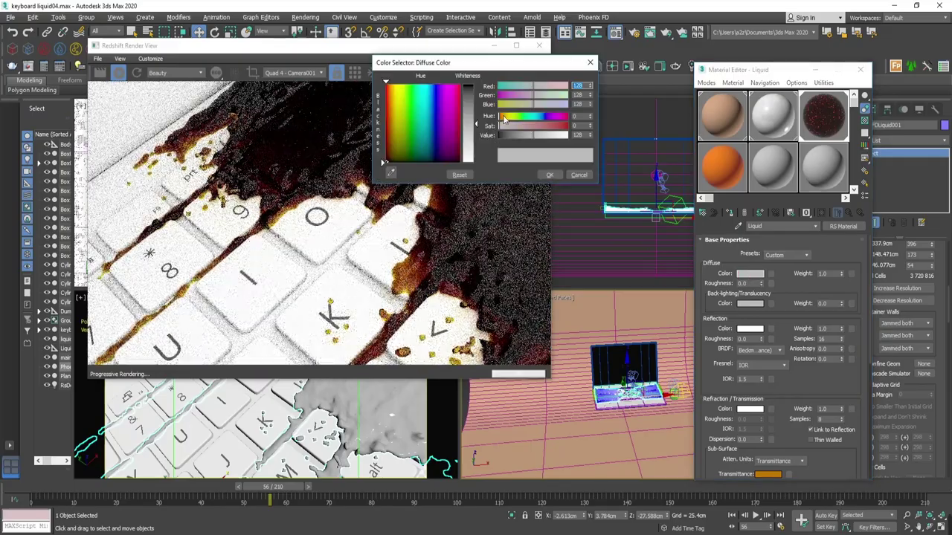
pyautogui.click(392, 129)
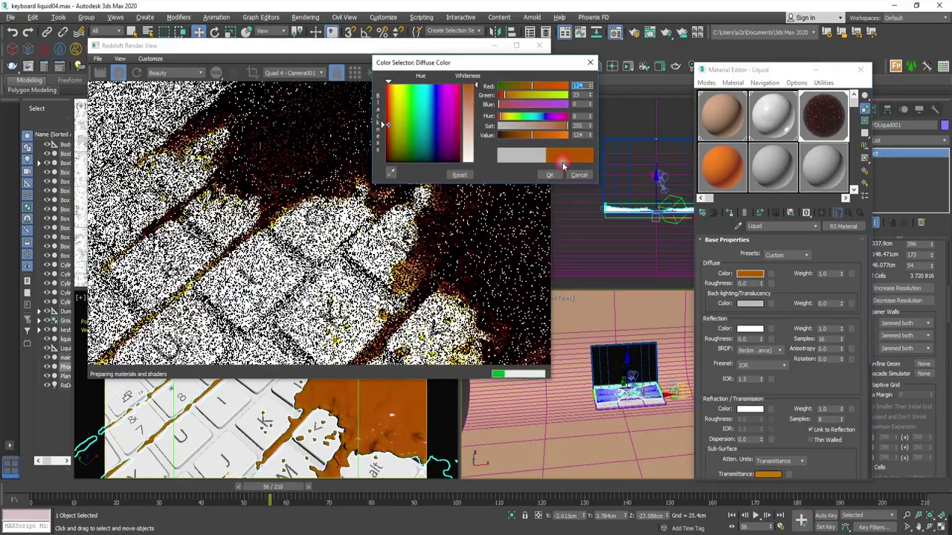
pyautogui.click(550, 175)
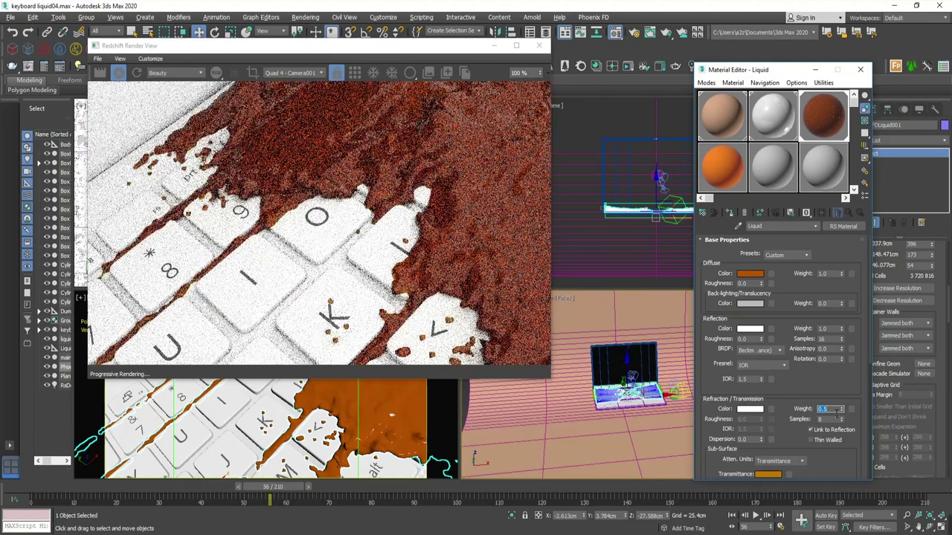
pyautogui.click(753, 274)
pyautogui.moveTo(503, 118); pyautogui.dragTo(500, 117)
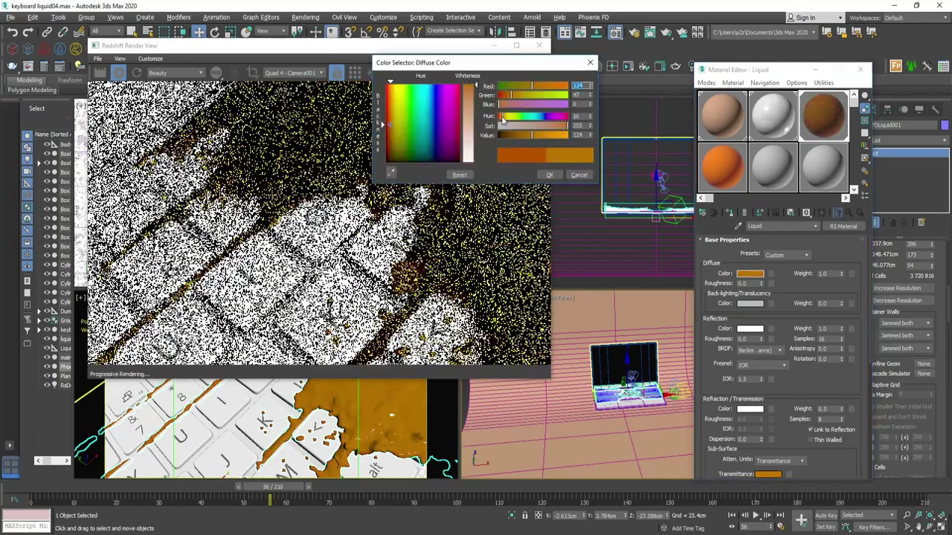
pyautogui.click(548, 175)
pyautogui.write('0.7')
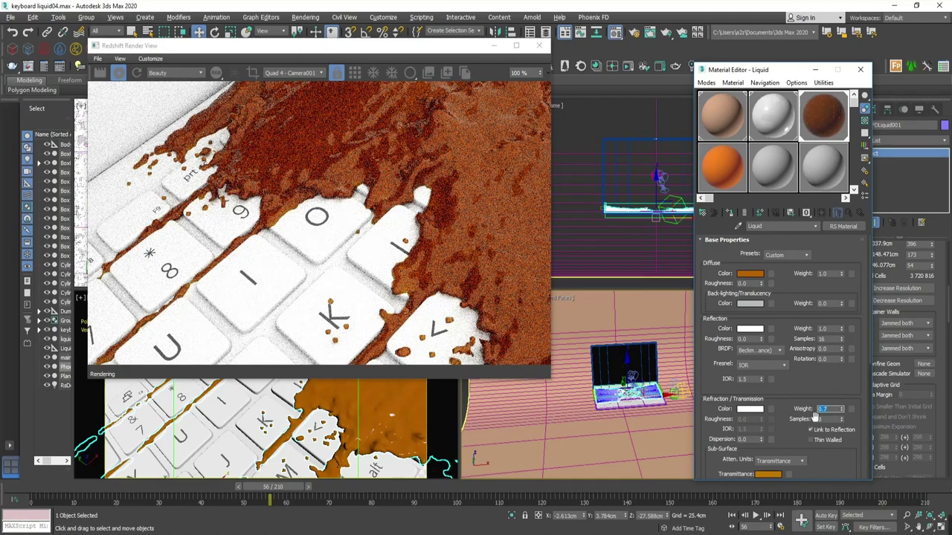
pyautogui.press('Return')
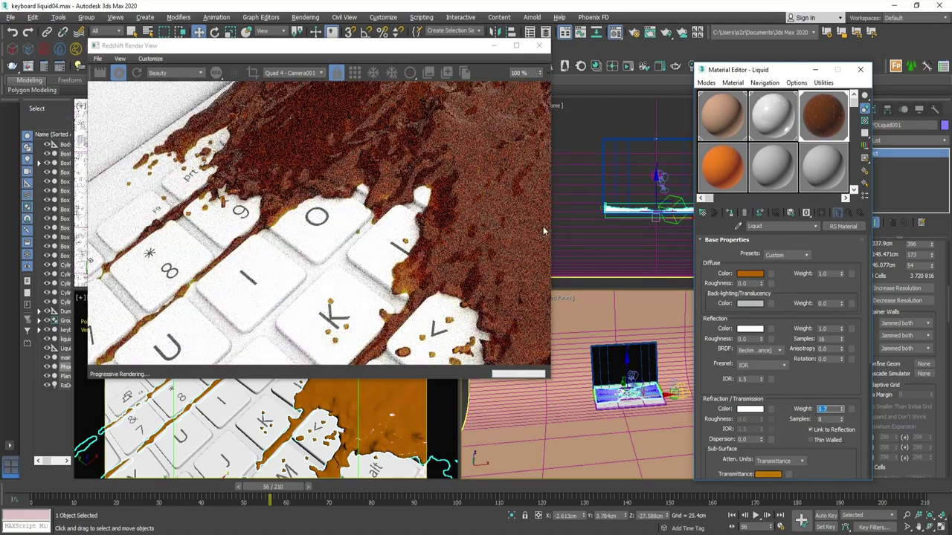
# Brighten the orange diffuse colour to full value and close the Material Editor.
pyautogui.click(751, 274)
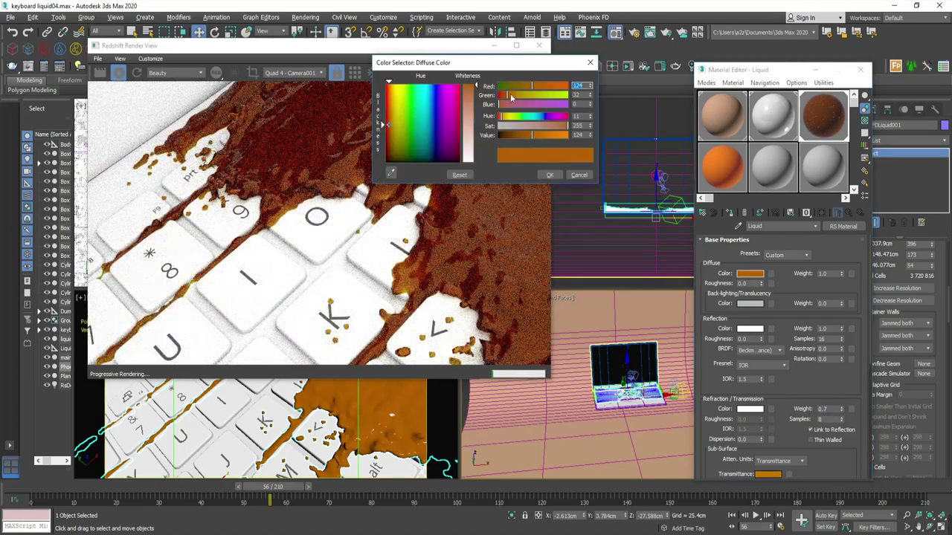
pyautogui.moveTo(380, 113); pyautogui.dragTo(382, 84)
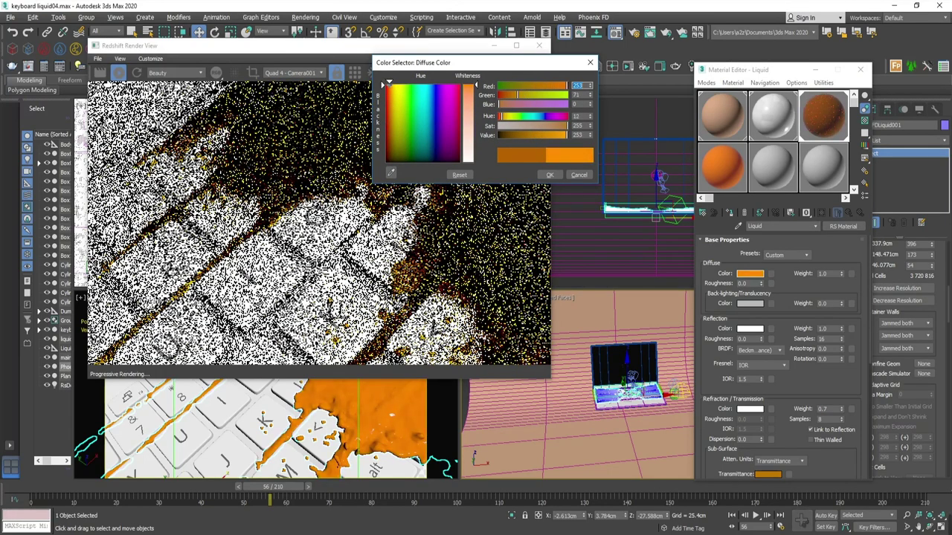
pyautogui.click(550, 175)
pyautogui.write('0.85')
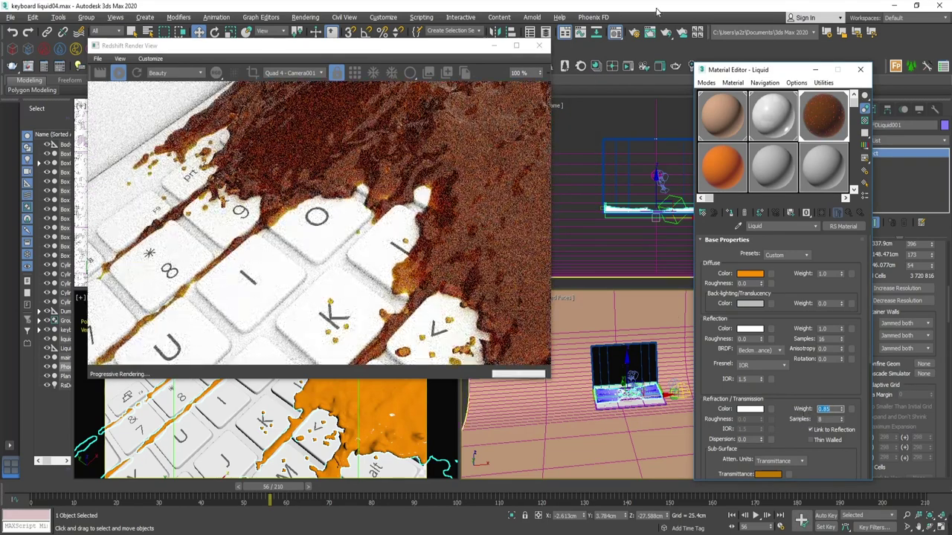
pyautogui.click(861, 69)
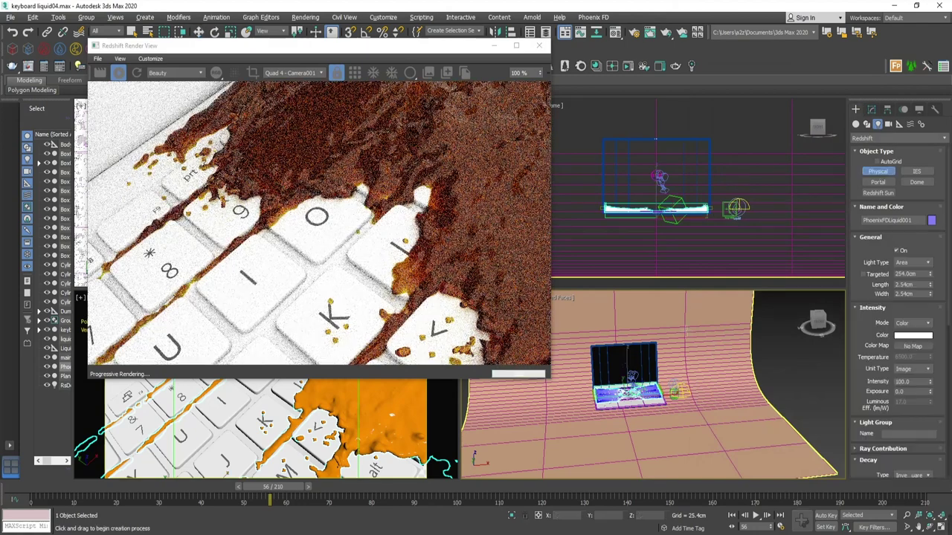
# Raise the Redshift dome light's intensity to 1.5.
pyautogui.click(734, 208)
pyautogui.click(871, 111)
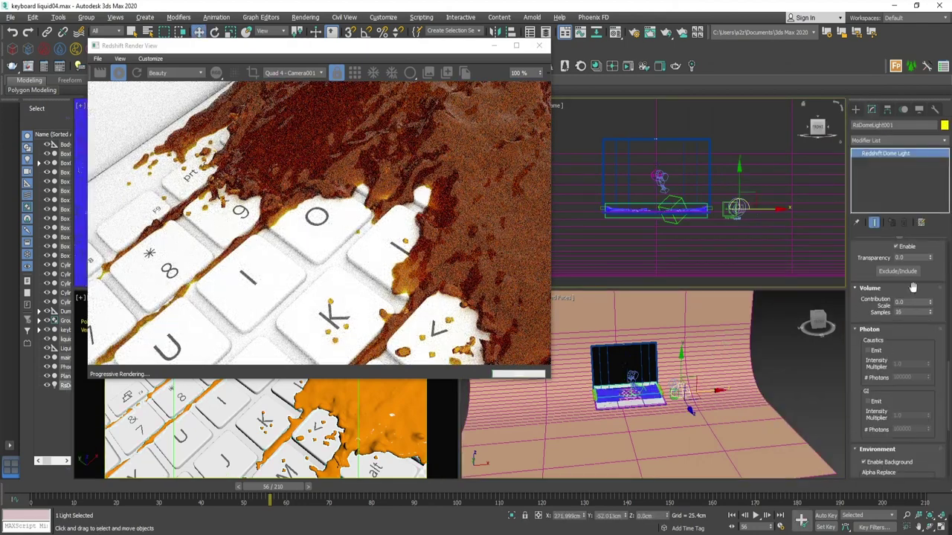
pyautogui.scroll(2, 886, 335)
pyautogui.scroll(2, 885, 319)
pyautogui.scroll(2, 881, 308)
pyautogui.click(879, 301)
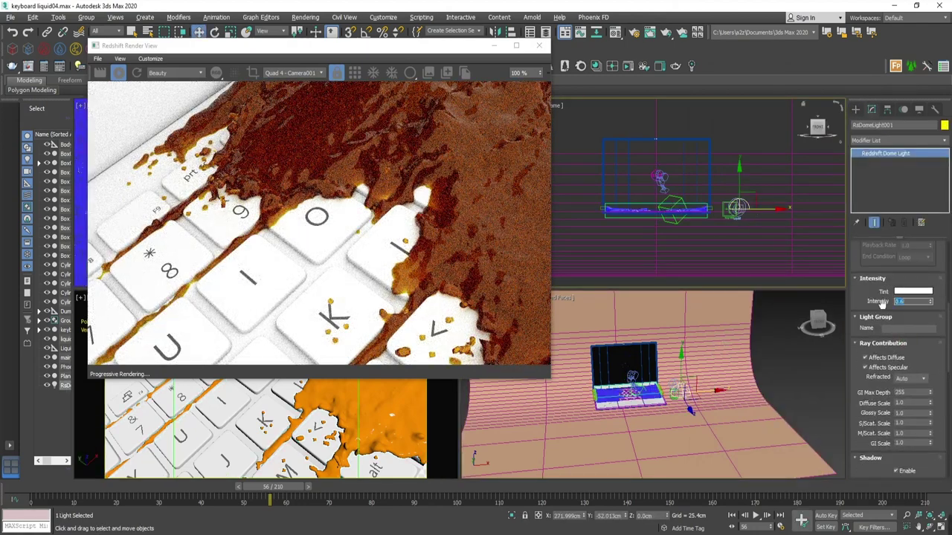
pyautogui.press('Return')
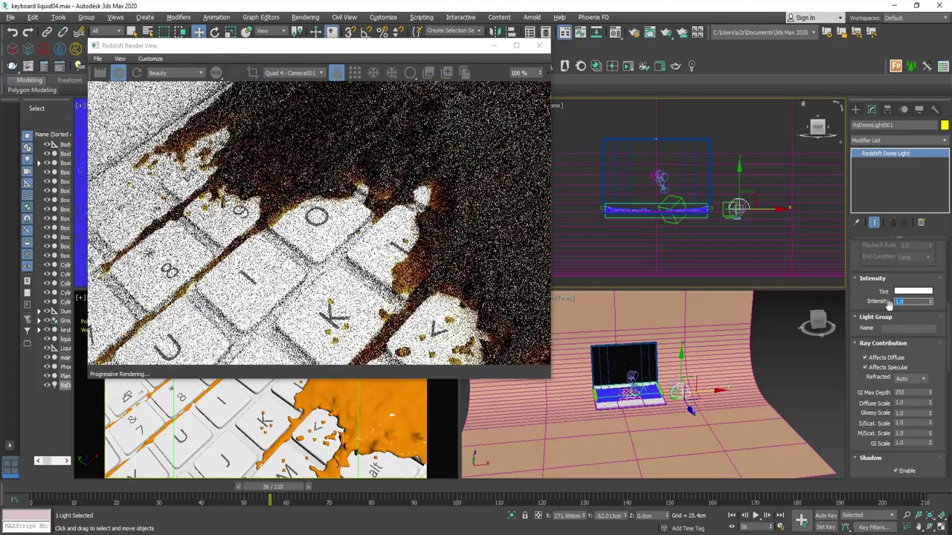
pyautogui.write('1.5')
pyautogui.press('Return')
# Draw an RS Physical area light over the keyboard and reposition it.
pyautogui.click(855, 110)
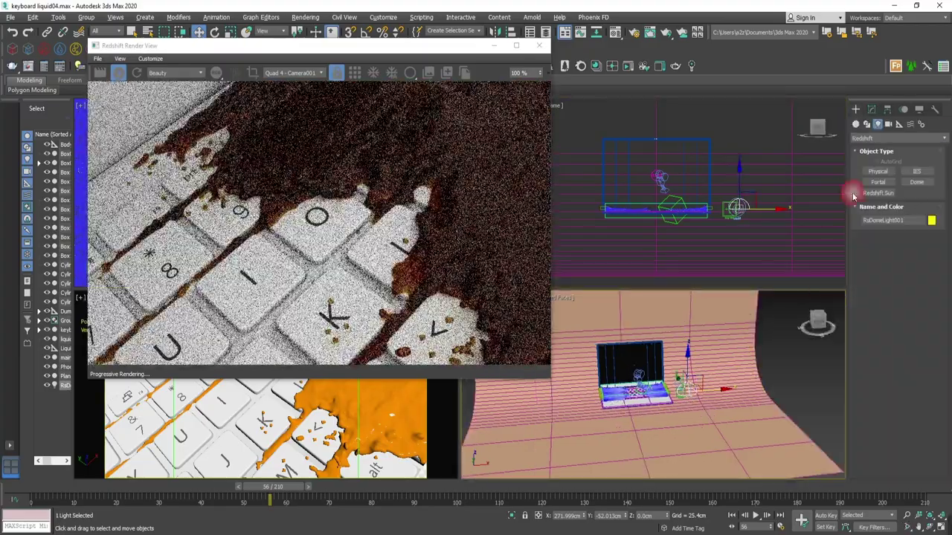
pyautogui.click(878, 171)
pyautogui.moveTo(648, 177); pyautogui.dragTo(706, 221)
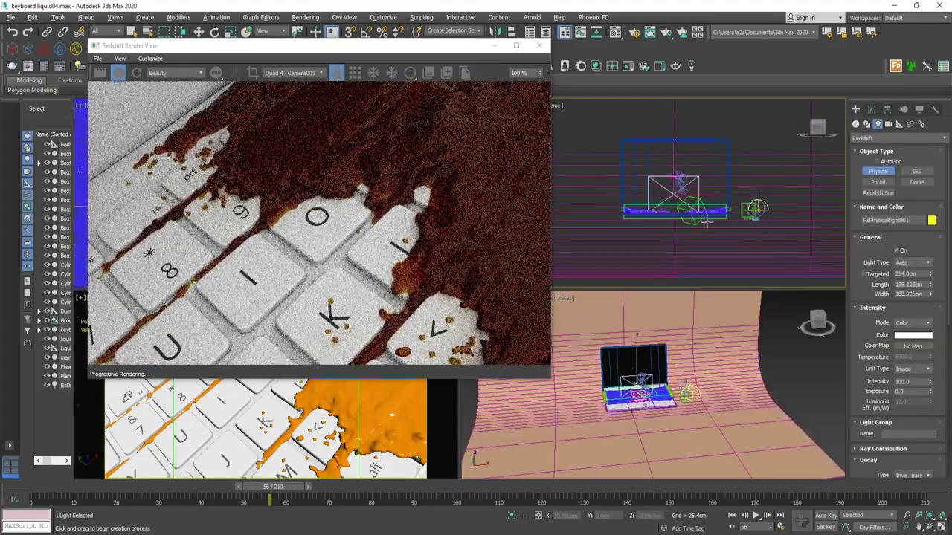
pyautogui.rightClick(710, 227)
pyautogui.moveTo(297, 45)
pyautogui.mouseDown()
pyautogui.moveTo(473, 106)
pyautogui.moveTo(510, 131)
pyautogui.mouseUp()
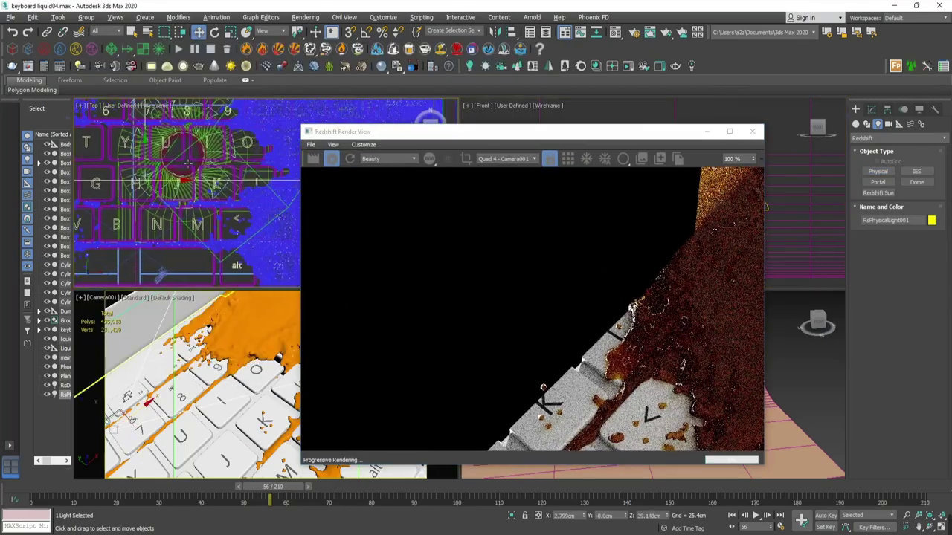
pyautogui.scroll(-5, 218, 222)
pyautogui.moveTo(218, 222); pyautogui.dragTo(216, 191)
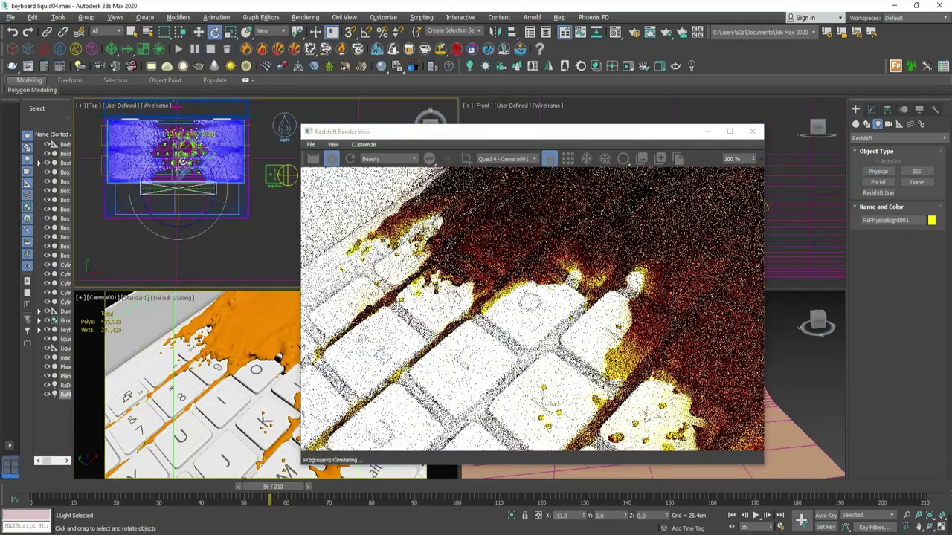
pyautogui.moveTo(446, 132); pyautogui.dragTo(167, 136)
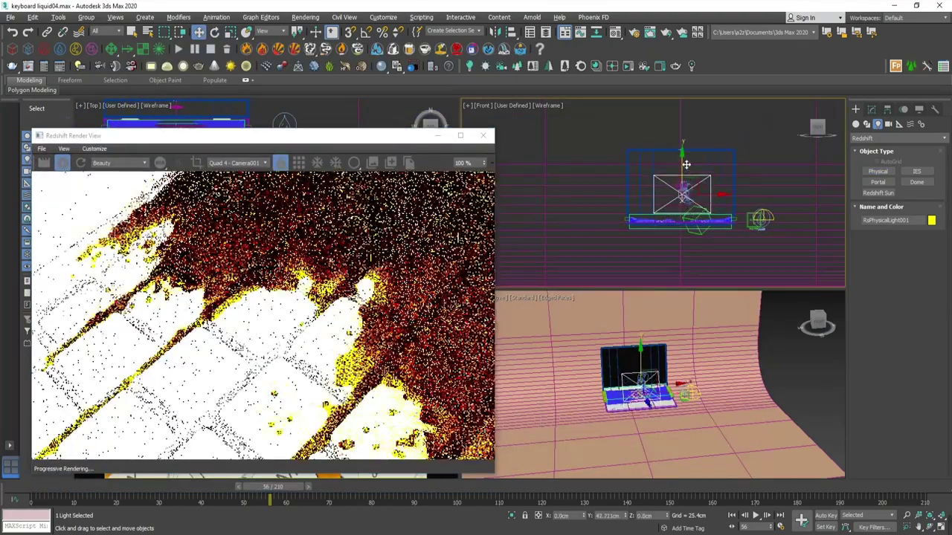
# Mirror-copy the area light to the keyboard's other side.
pyautogui.click(872, 109)
pyautogui.scroll(5, 893, 223)
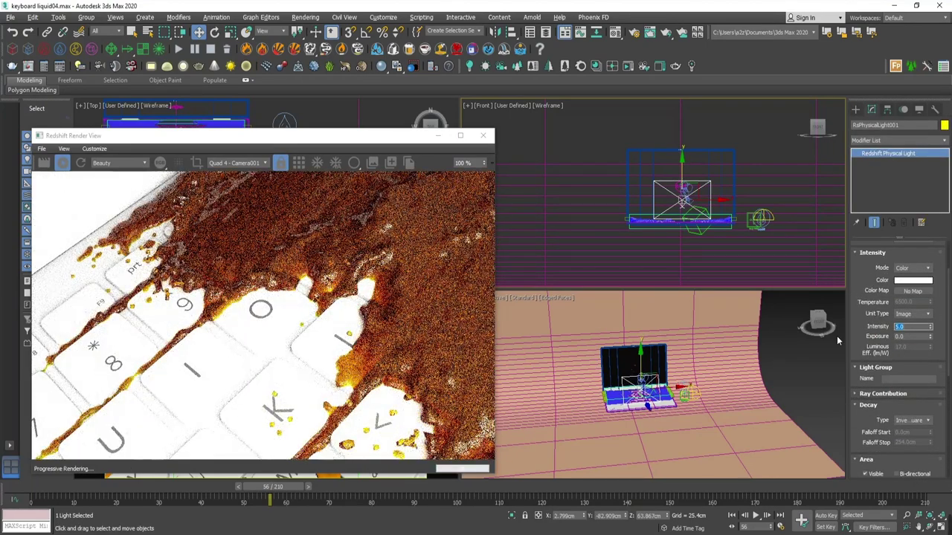
pyautogui.scroll(-5, 875, 272)
pyautogui.scroll(5, 875, 272)
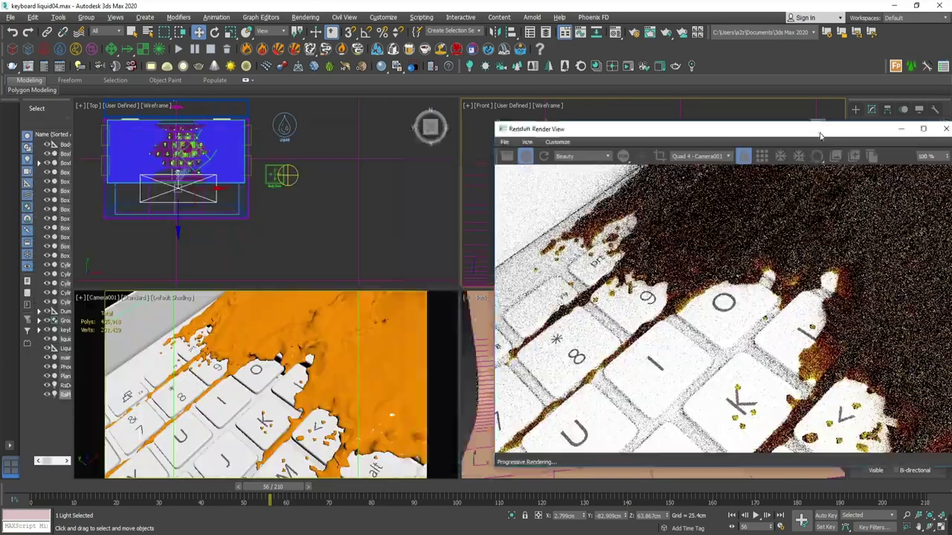
pyautogui.click(245, 112)
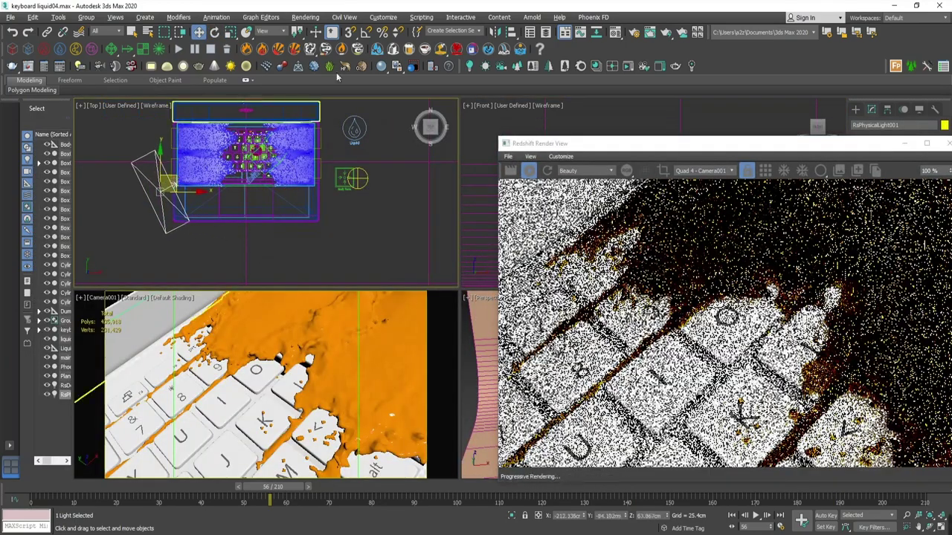
pyautogui.click(494, 31)
pyautogui.click(448, 353)
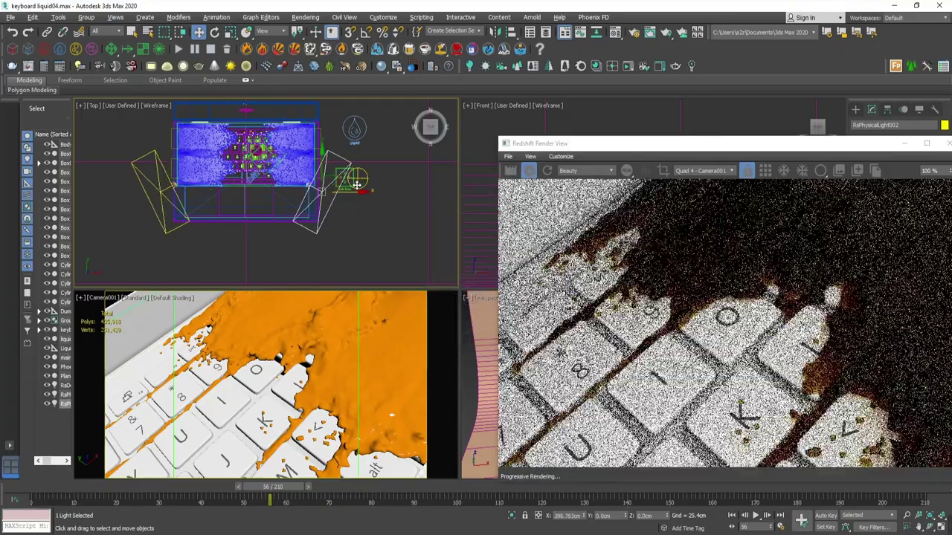
pyautogui.moveTo(712, 148); pyautogui.dragTo(280, 82)
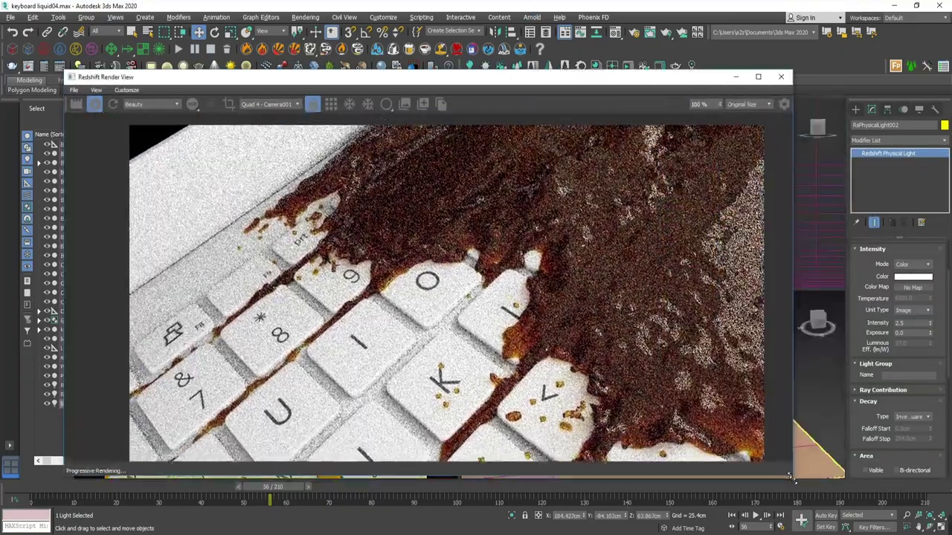
# Scrub to frame 57 and make the Render View window narrower and taller.
pyautogui.moveTo(270, 487)
pyautogui.mouseDown()
pyautogui.moveTo(442, 497)
pyautogui.moveTo(302, 489)
pyautogui.mouseUp()
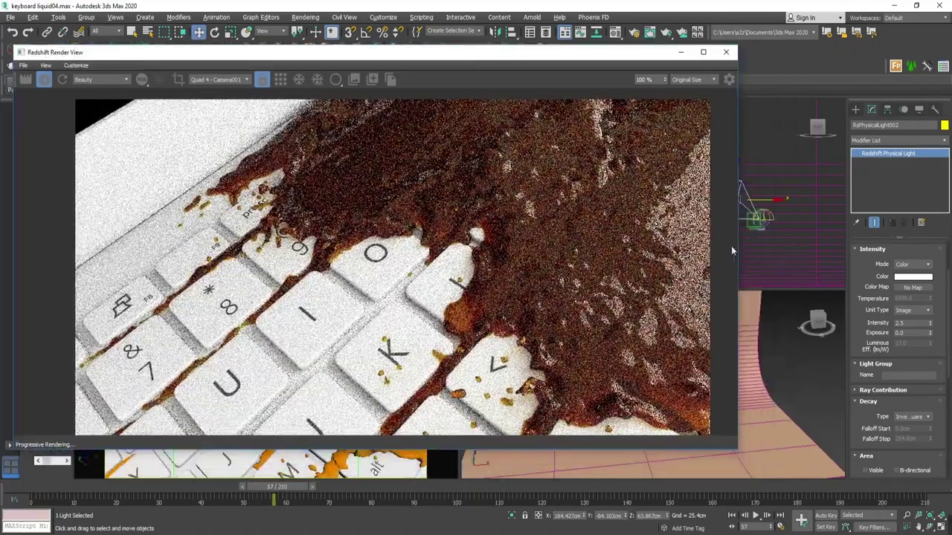
pyautogui.moveTo(733, 250); pyautogui.dragTo(655, 270)
pyautogui.moveTo(595, 449); pyautogui.dragTo(595, 491)
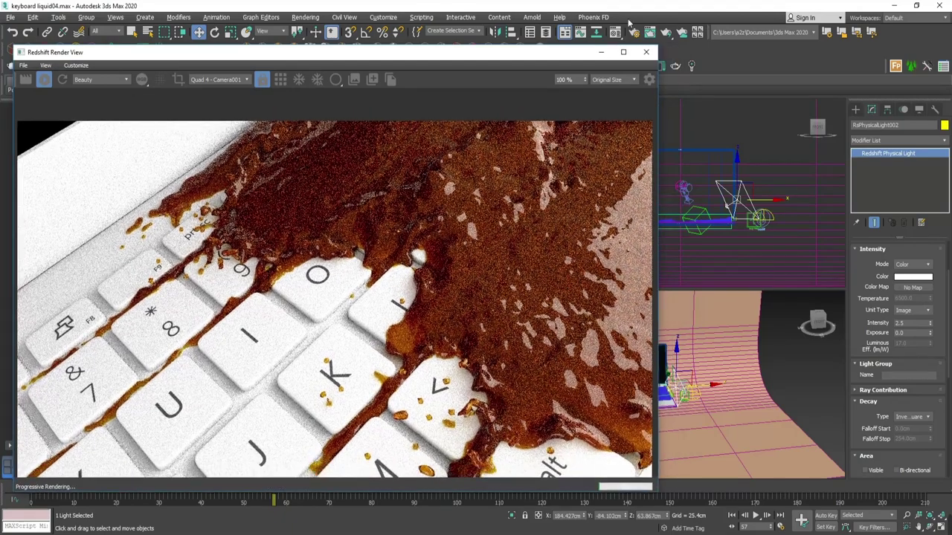
# Enable LUT colour grading in the render view and try the Advantix LUTs.
pyautogui.click(650, 79)
pyautogui.click(519, 222)
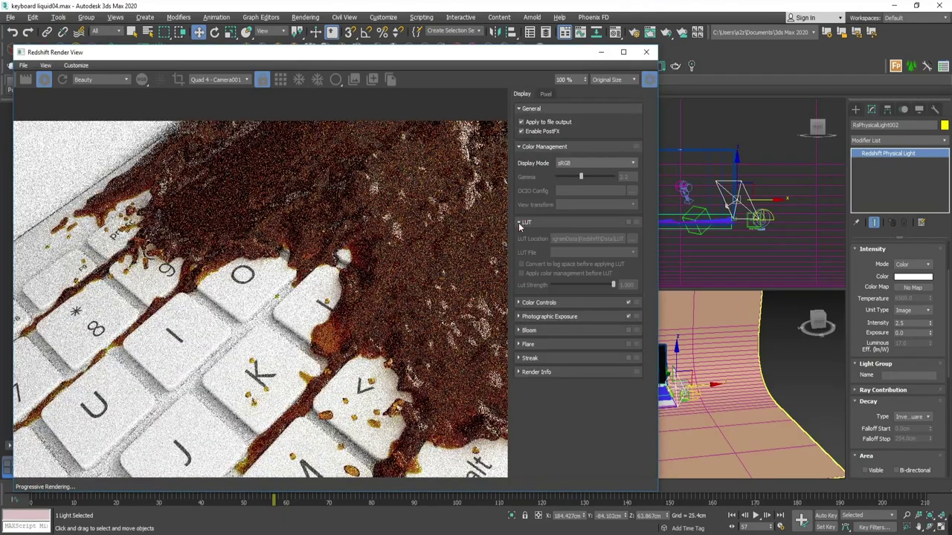
pyautogui.click(628, 222)
pyautogui.click(595, 253)
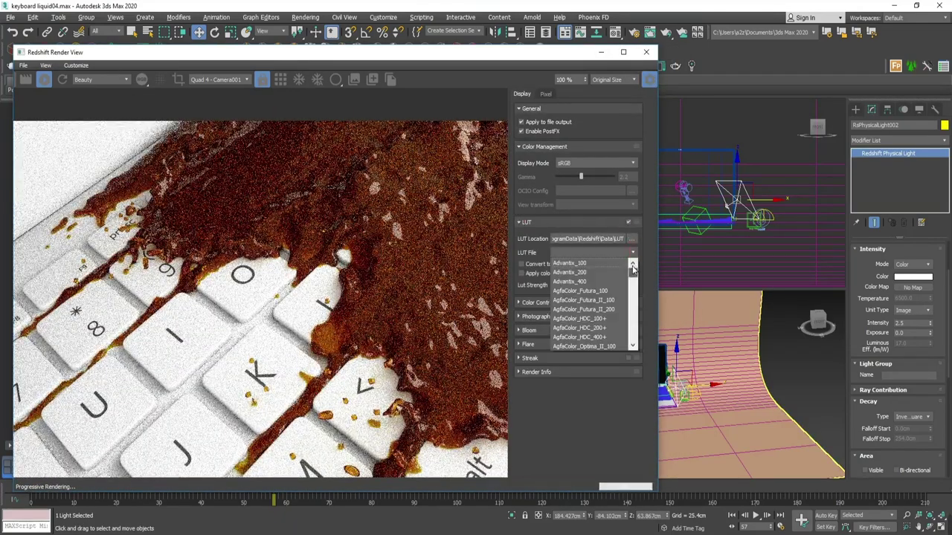
pyautogui.click(580, 264)
pyautogui.click(591, 253)
pyautogui.click(588, 272)
pyautogui.click(591, 253)
pyautogui.click(595, 281)
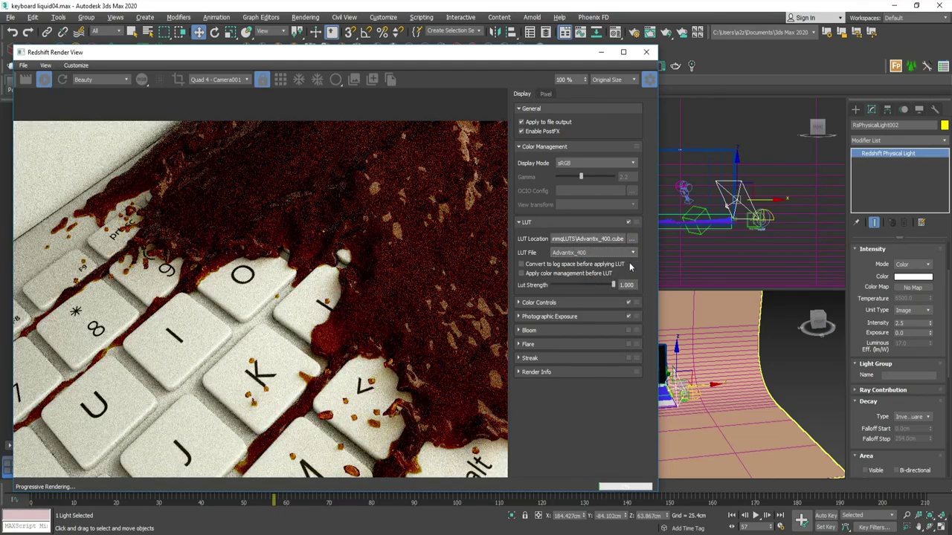
pyautogui.click(595, 253)
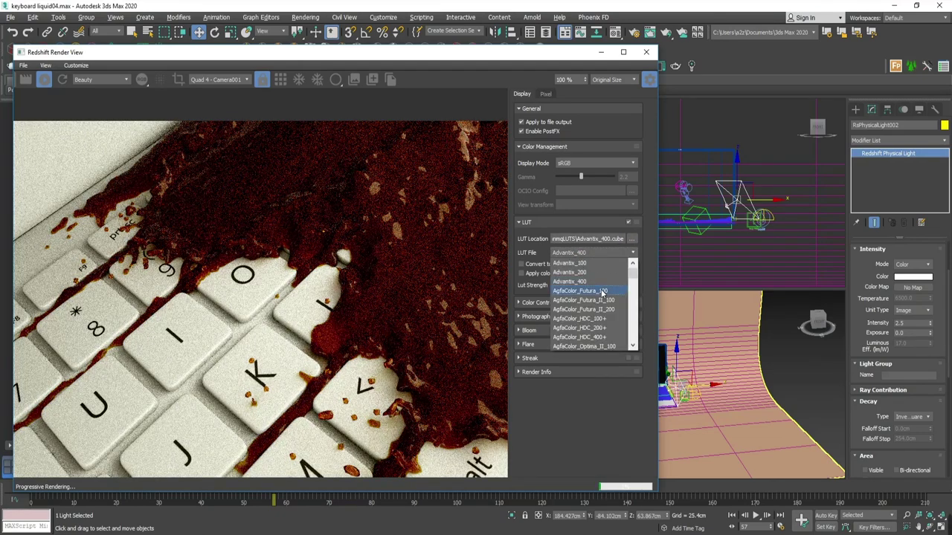
# Compare the AgfaColor film LUTs, then settle on the Advantix_400 LUT.
pyautogui.click(602, 291)
pyautogui.click(595, 253)
pyautogui.click(584, 301)
pyautogui.click(636, 254)
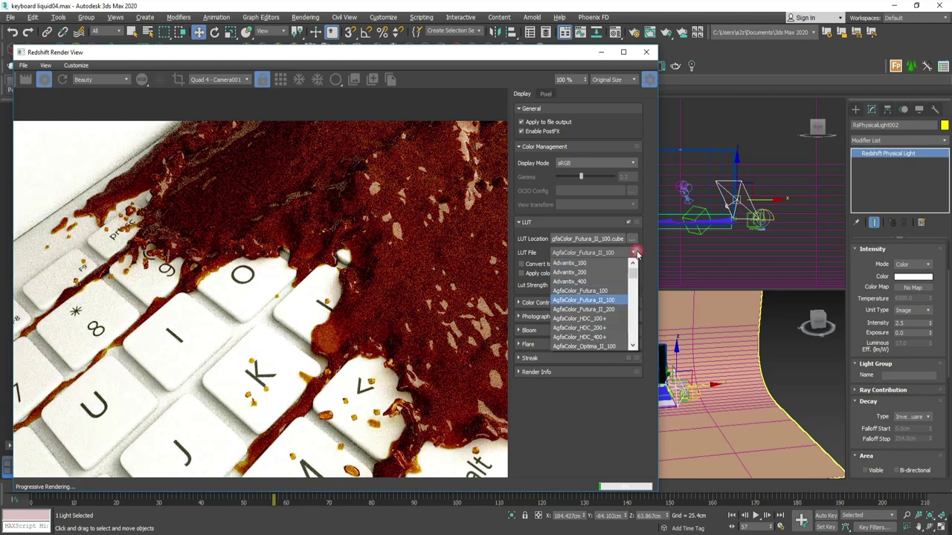
pyautogui.click(595, 328)
pyautogui.click(632, 253)
pyautogui.click(603, 337)
pyautogui.click(595, 252)
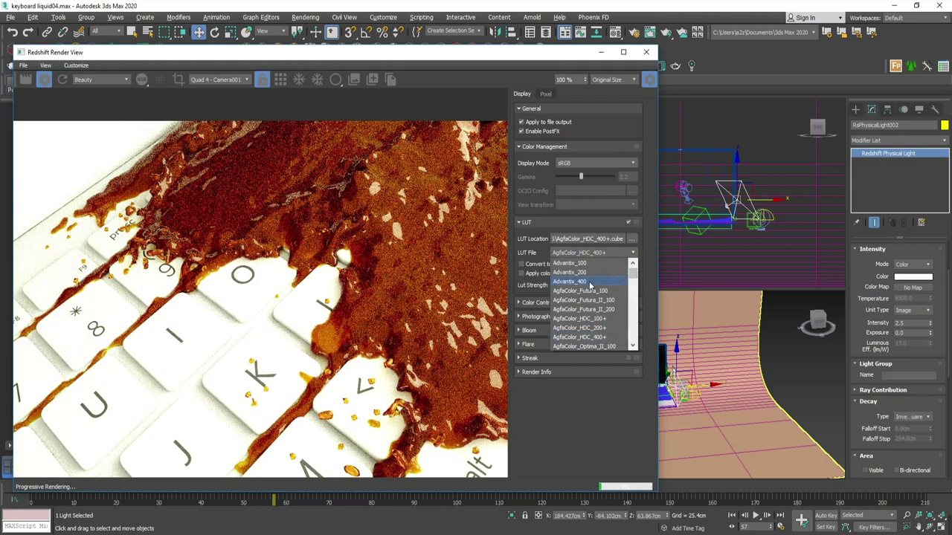
pyautogui.click(590, 283)
# Reset the render exposure to 0.00 and reopen the Liquid material's settings.
pyautogui.click(521, 303)
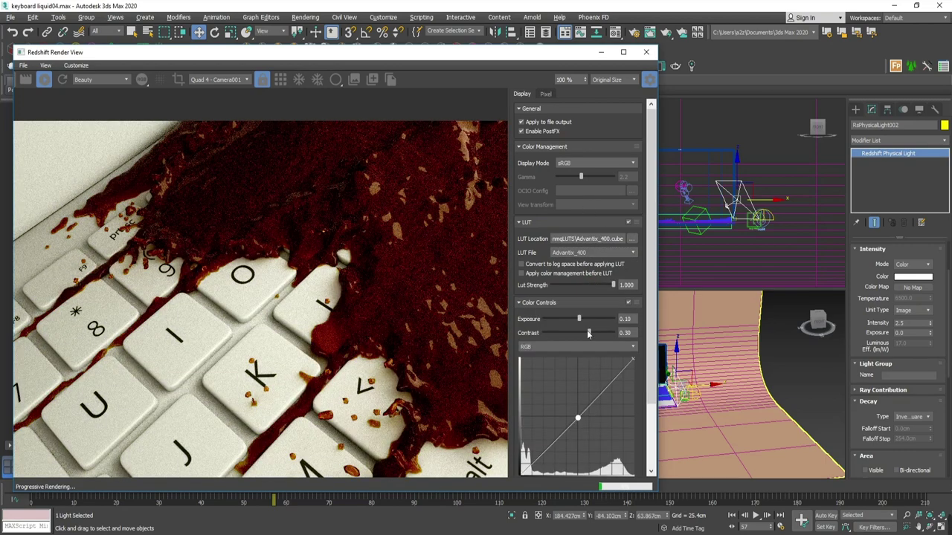
pyautogui.moveTo(588, 319); pyautogui.dragTo(581, 319)
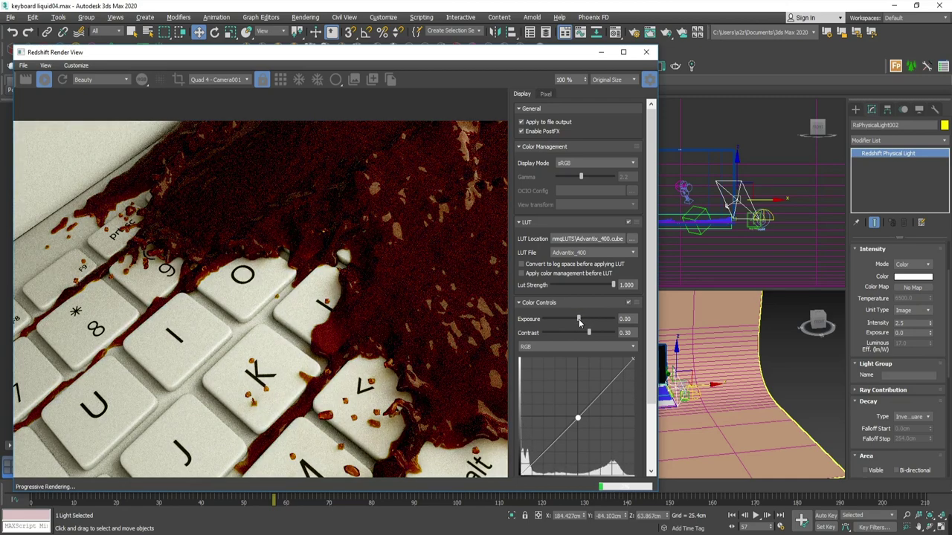
pyautogui.click(615, 31)
# Set the Liquid's refraction weight to 0.95 and make its transmittance a brighter yellow.
pyautogui.scroll(-3, 839, 339)
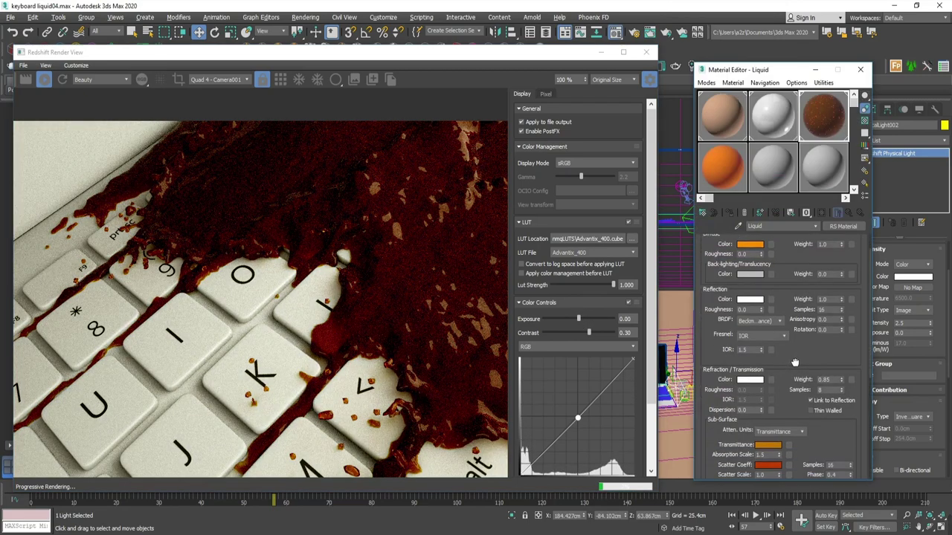
pyautogui.scroll(-2, 839, 338)
pyautogui.write('0.95')
pyautogui.press('Return')
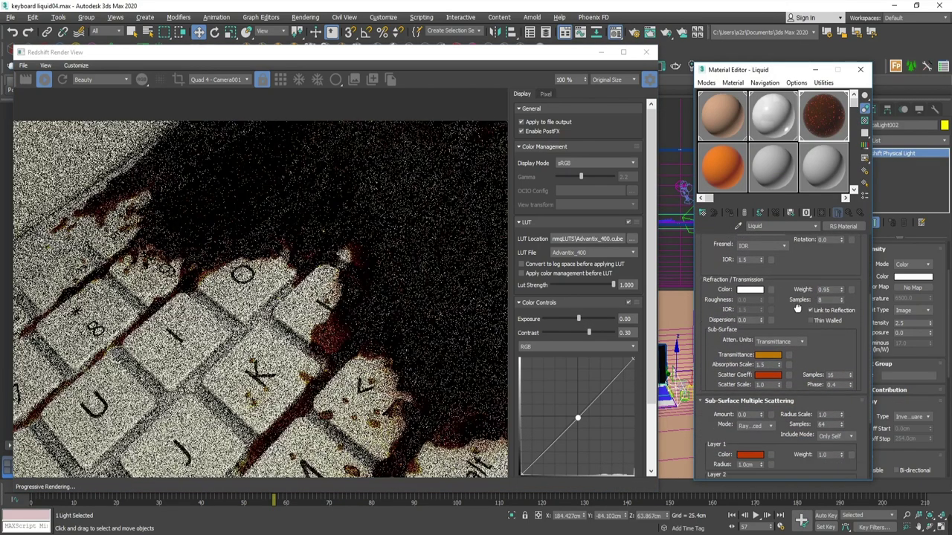
pyautogui.scroll(-2, 781, 357)
pyautogui.click(768, 342)
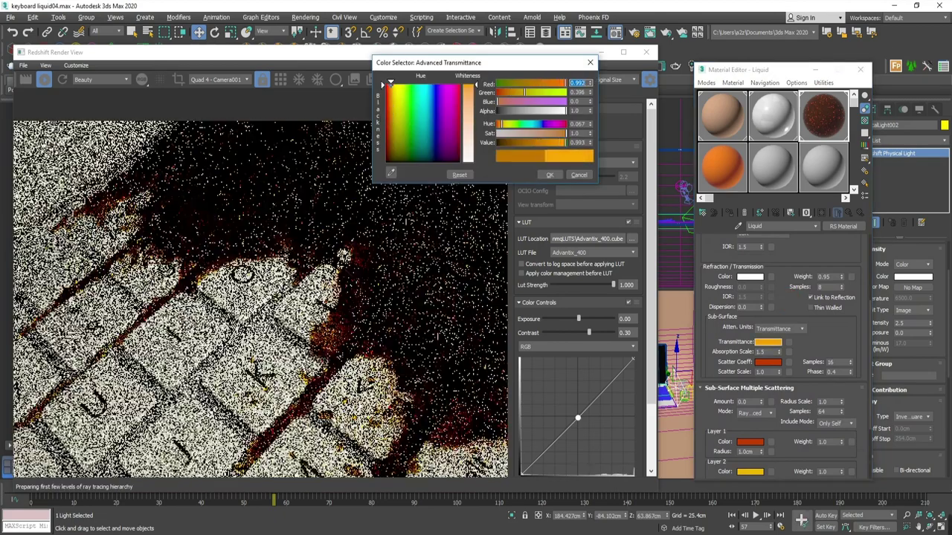
pyautogui.moveTo(382, 108); pyautogui.dragTo(387, 90)
pyautogui.click(768, 362)
pyautogui.click(549, 175)
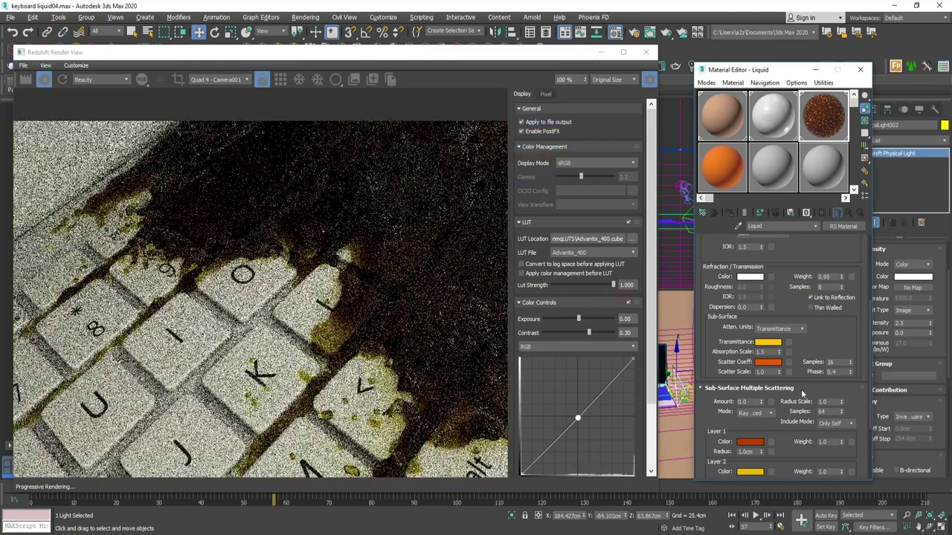
# Give scattering Layer 1 a bright orange colour and close the Material Editor.
pyautogui.moveTo(789, 381); pyautogui.dragTo(792, 281)
pyautogui.click(751, 343)
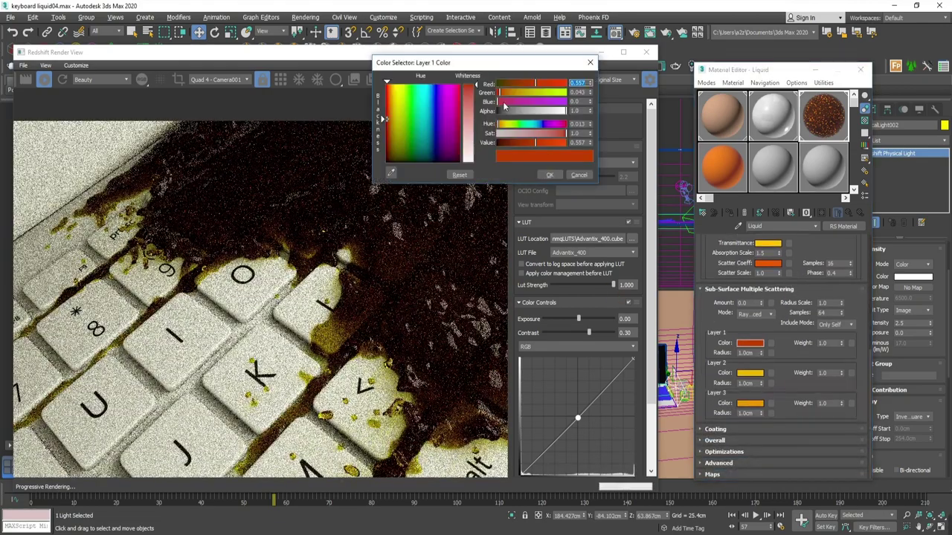
pyautogui.click(390, 85)
pyautogui.click(550, 174)
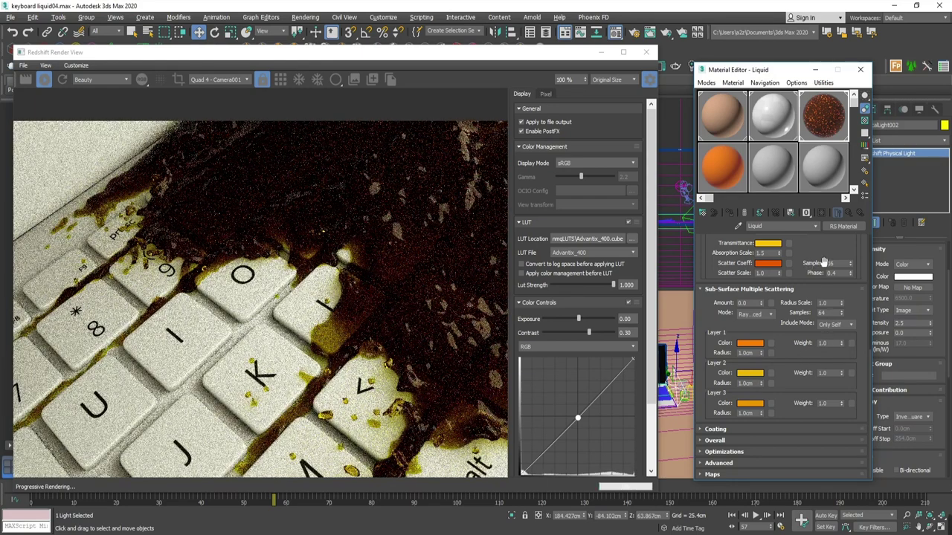
pyautogui.moveTo(824, 262); pyautogui.dragTo(824, 376)
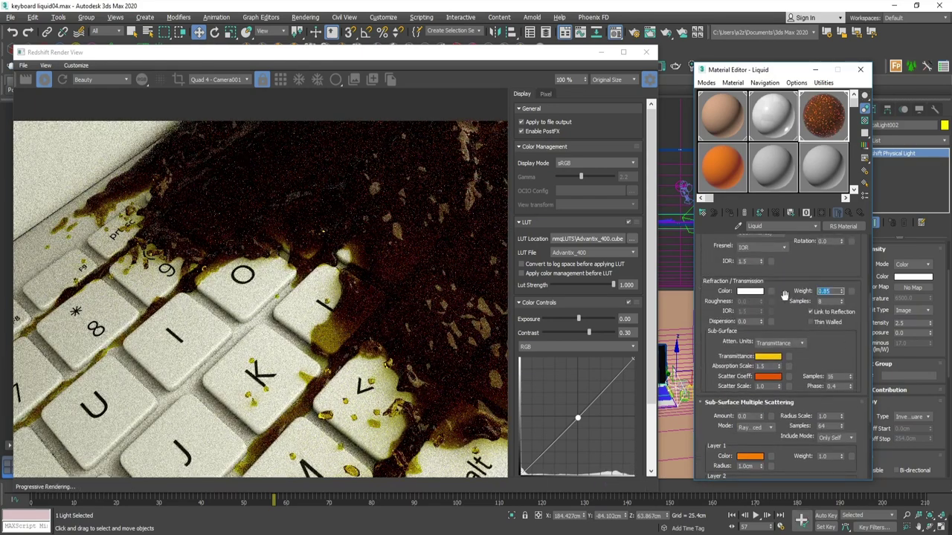
pyautogui.click(861, 69)
# Lower the RsDomeLight001 intensity to 0.75.
pyautogui.scroll(-3, 748, 186)
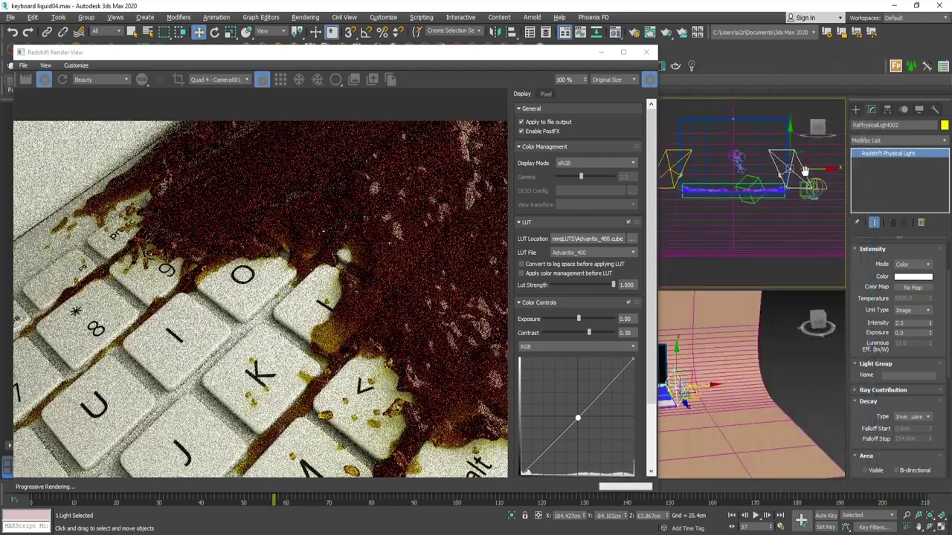
pyautogui.click(749, 176)
pyautogui.moveTo(862, 320); pyautogui.dragTo(862, 274)
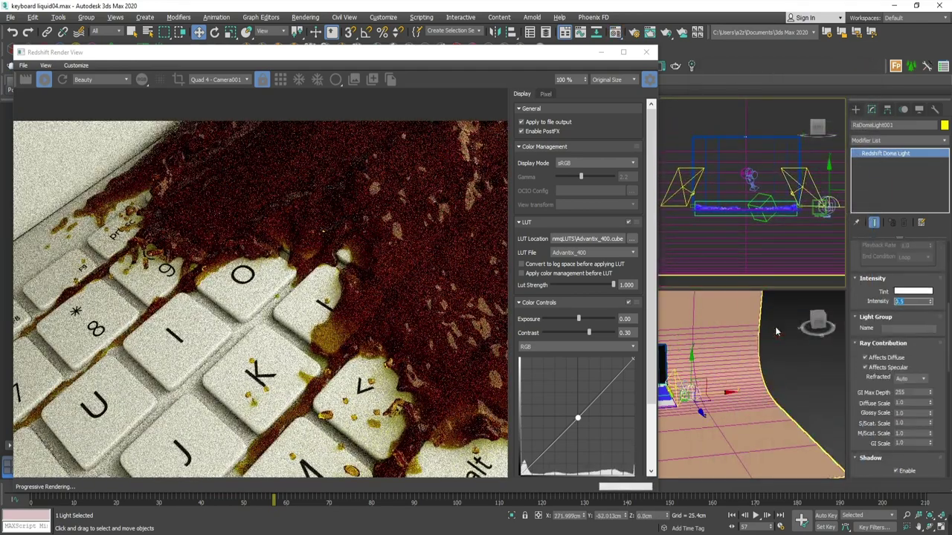
pyautogui.write('0.75')
pyautogui.press('Return')
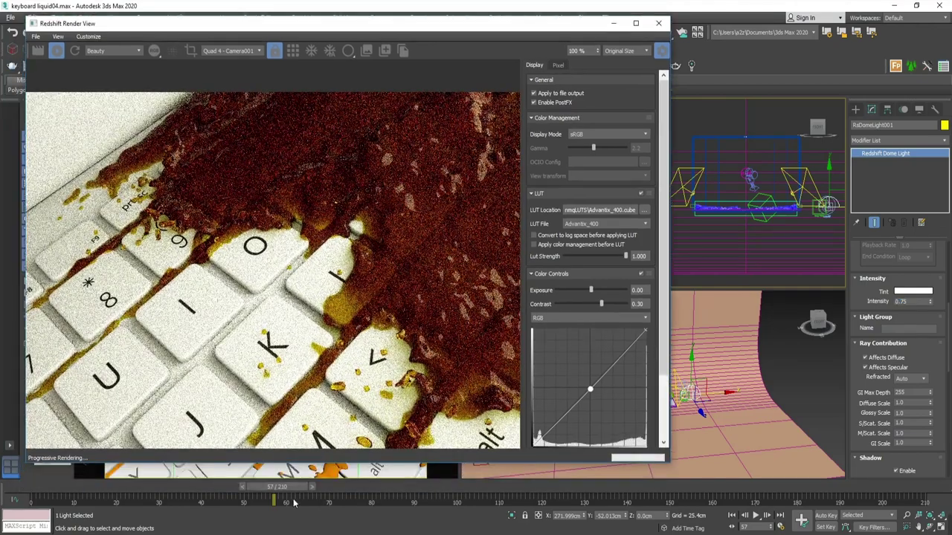
# Move the time slider to frame 81, then enlarge and close the Redshift Render View.
pyautogui.moveTo(279, 487)
pyautogui.mouseDown()
pyautogui.moveTo(456, 487)
pyautogui.moveTo(417, 488)
pyautogui.mouseUp()
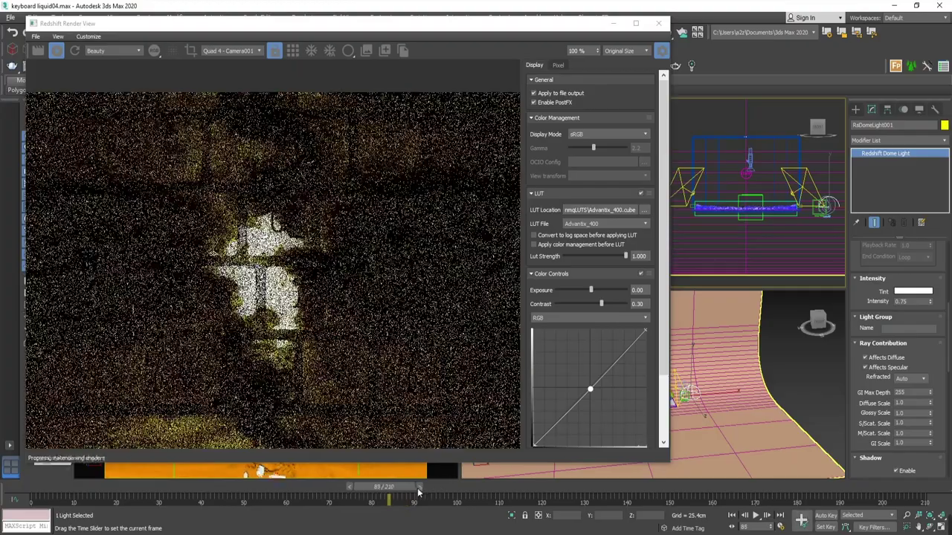
pyautogui.moveTo(418, 487); pyautogui.dragTo(374, 489)
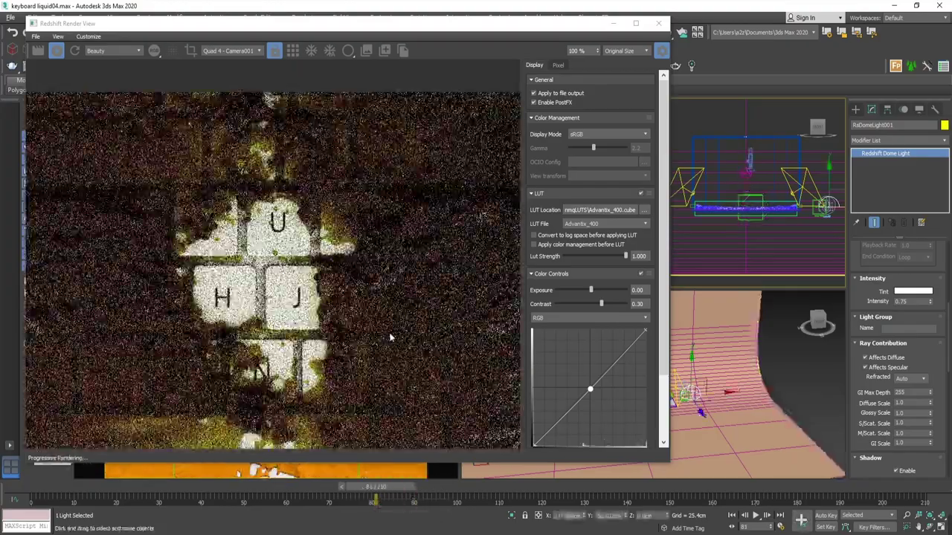
pyautogui.moveTo(669, 335); pyautogui.dragTo(851, 335)
pyautogui.moveTo(694, 463); pyautogui.dragTo(694, 507)
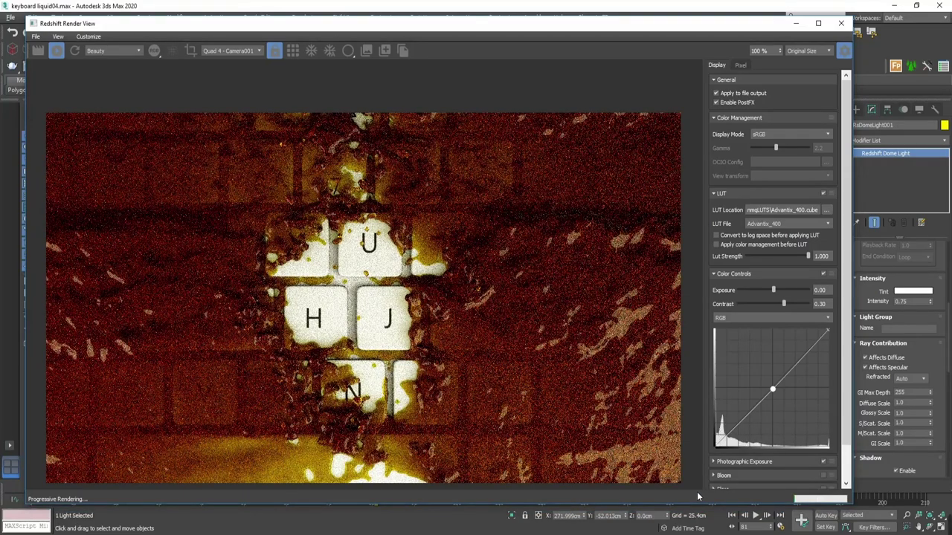
pyautogui.click(841, 23)
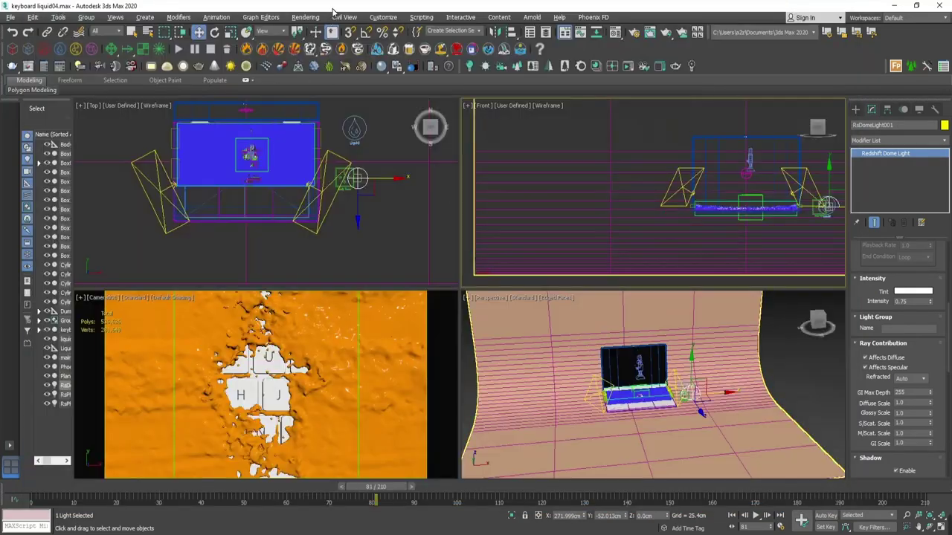
# Maximize the Camera001 view and render frame 81 from Render Setup, checking the AOVs.
pyautogui.middleClick(319, 331)
pyautogui.hotkey('alt', 'w')
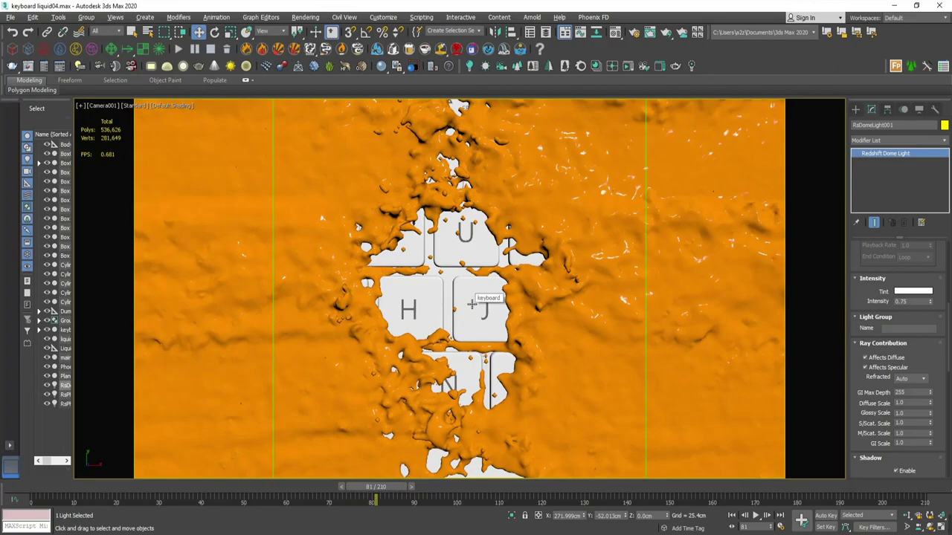
pyautogui.press('F10')
pyautogui.scroll(-2, 662, 208)
pyautogui.click(668, 65)
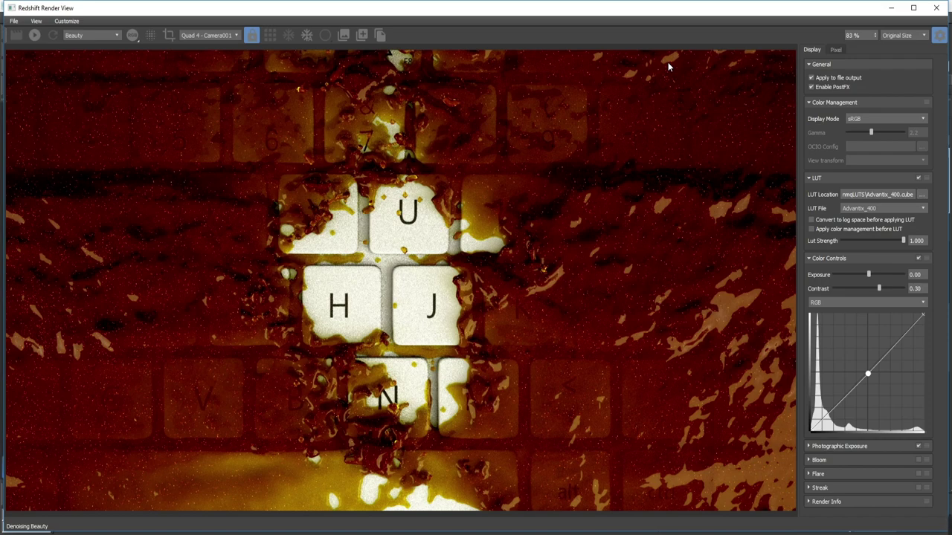
pyautogui.scroll(-1, 89, 35)
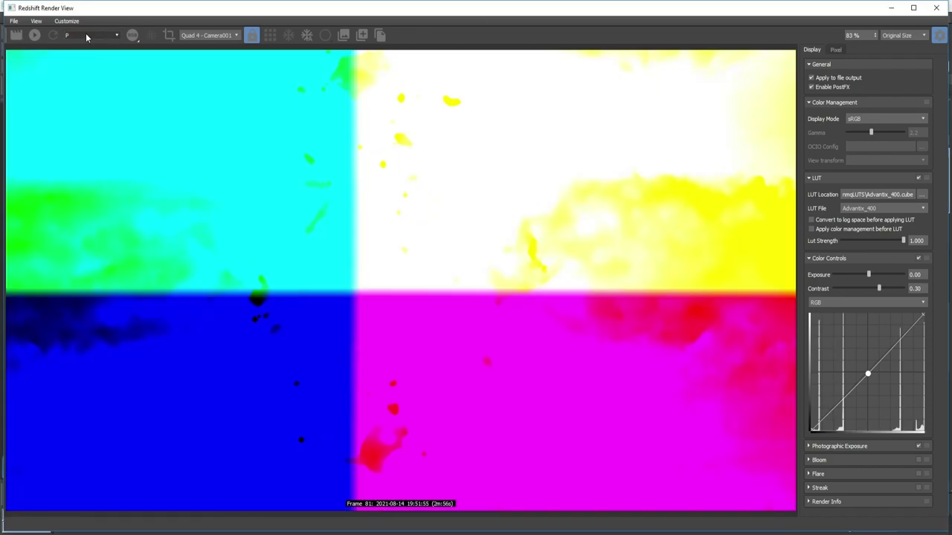
pyautogui.scroll(-1, 92, 35)
pyautogui.scroll(2, 89, 35)
# Start saving the image in the keyboard liquid folder, opening the file type list.
pyautogui.click(15, 35)
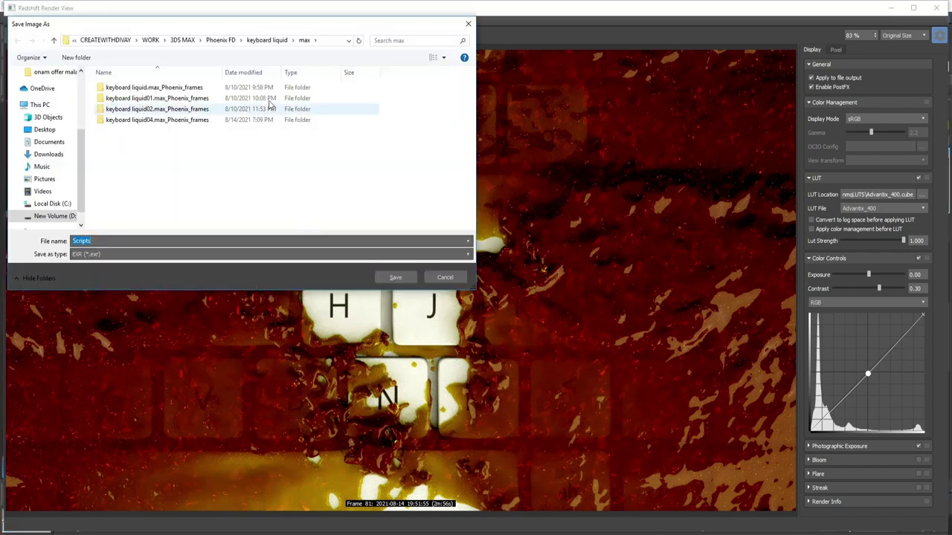
pyautogui.click(268, 40)
pyautogui.click(140, 254)
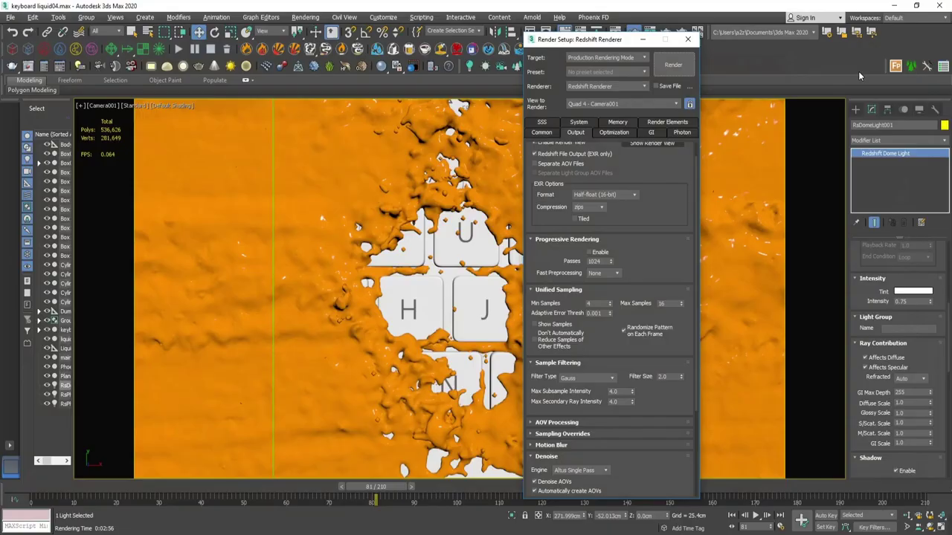
# Scrub to a later simulation frame, close Render Setup and select the liquid grid.
pyautogui.moveTo(287, 483); pyautogui.dragTo(735, 487)
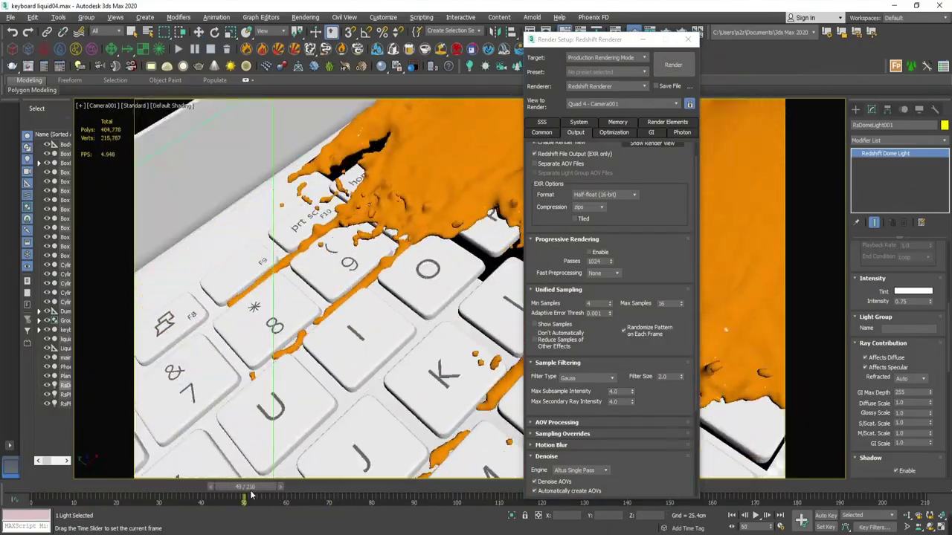
pyautogui.press('w')
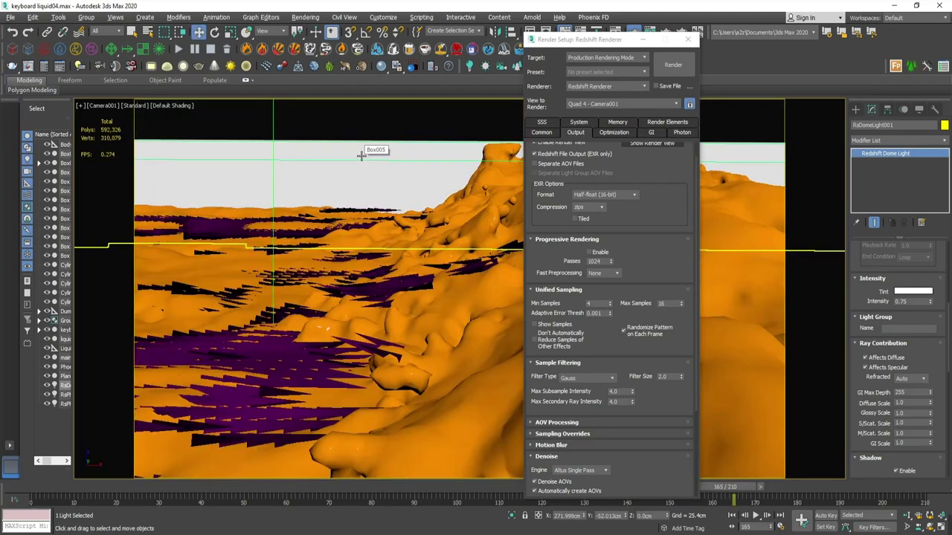
pyautogui.press('F10')
pyautogui.hotkey('alt', 'w')
pyautogui.click(672, 329)
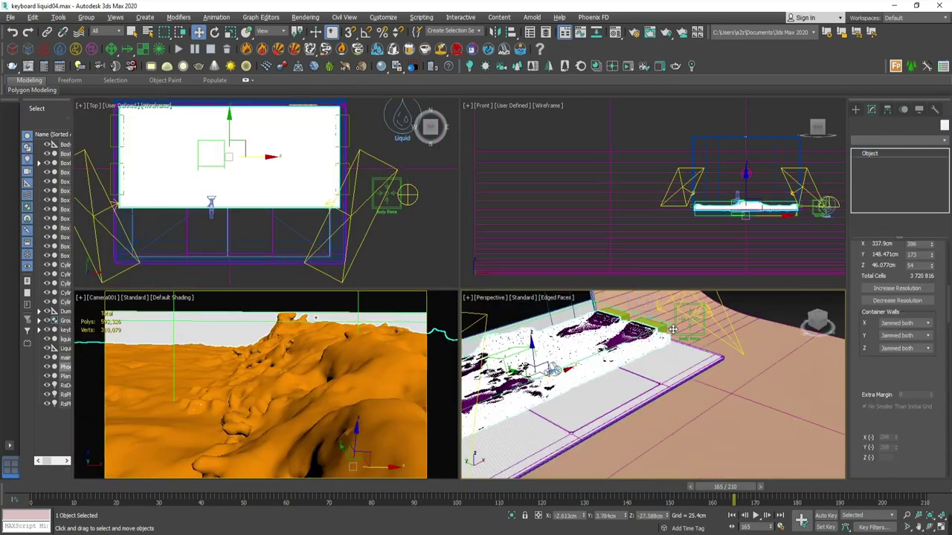
# Maximize the camera view and render frame 44 in the Redshift Render View.
pyautogui.hotkey('alt', 'w')
pyautogui.click(384, 137)
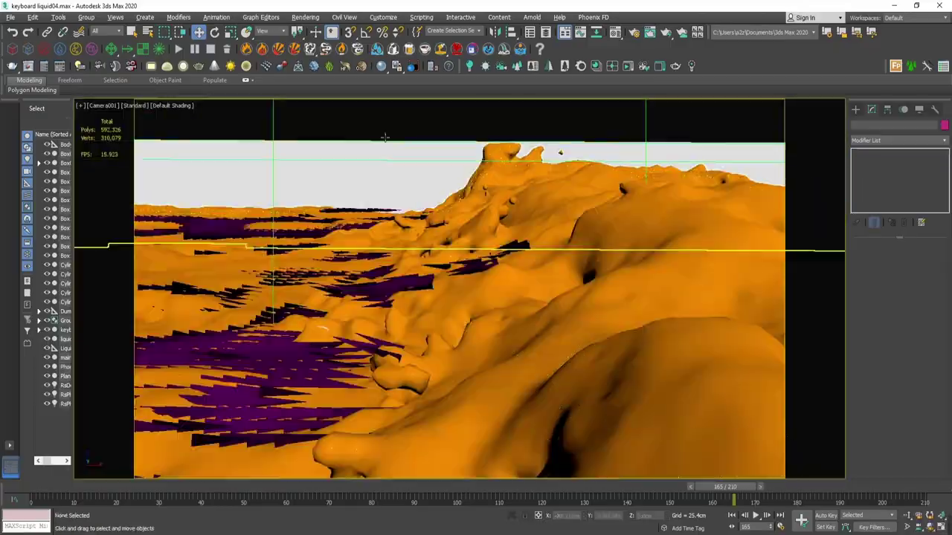
pyautogui.hotkey('shift', 'q')
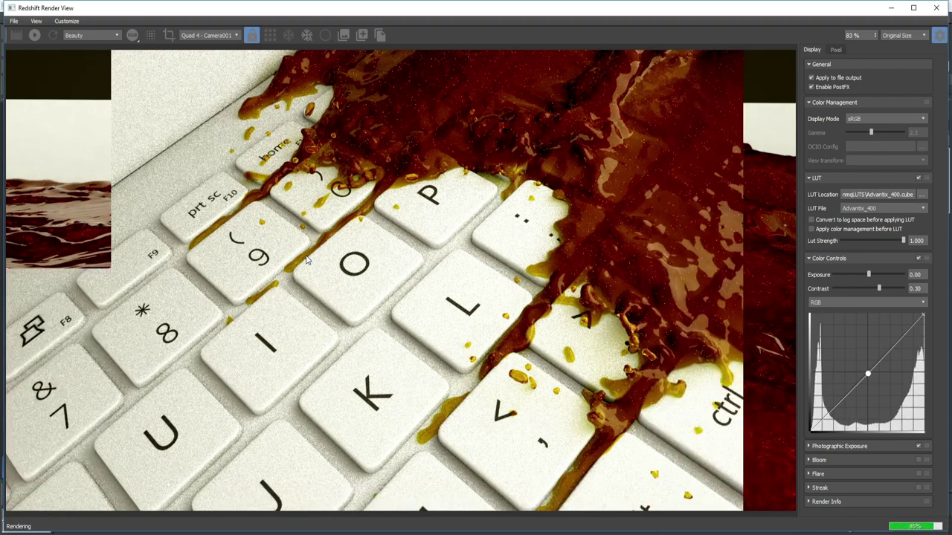
pyautogui.moveTo(385, 12); pyautogui.dragTo(394, 23)
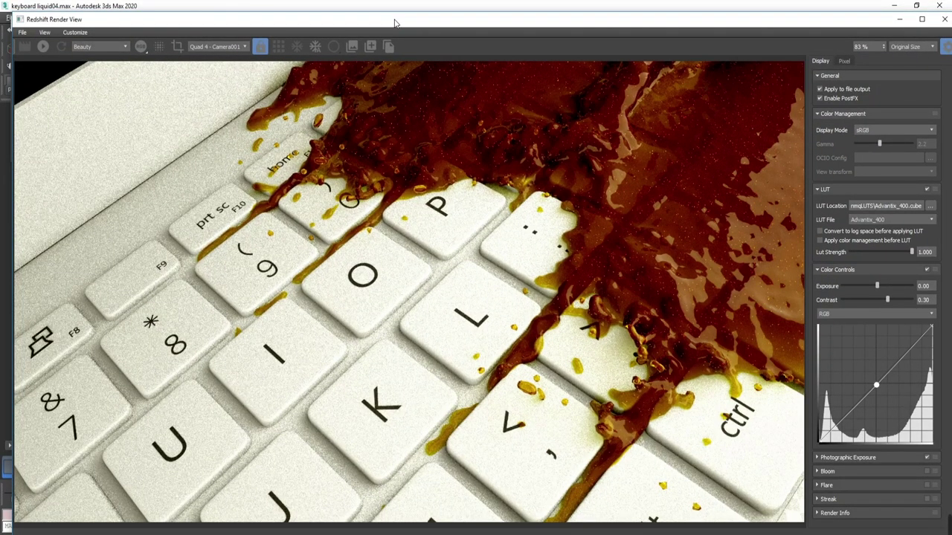